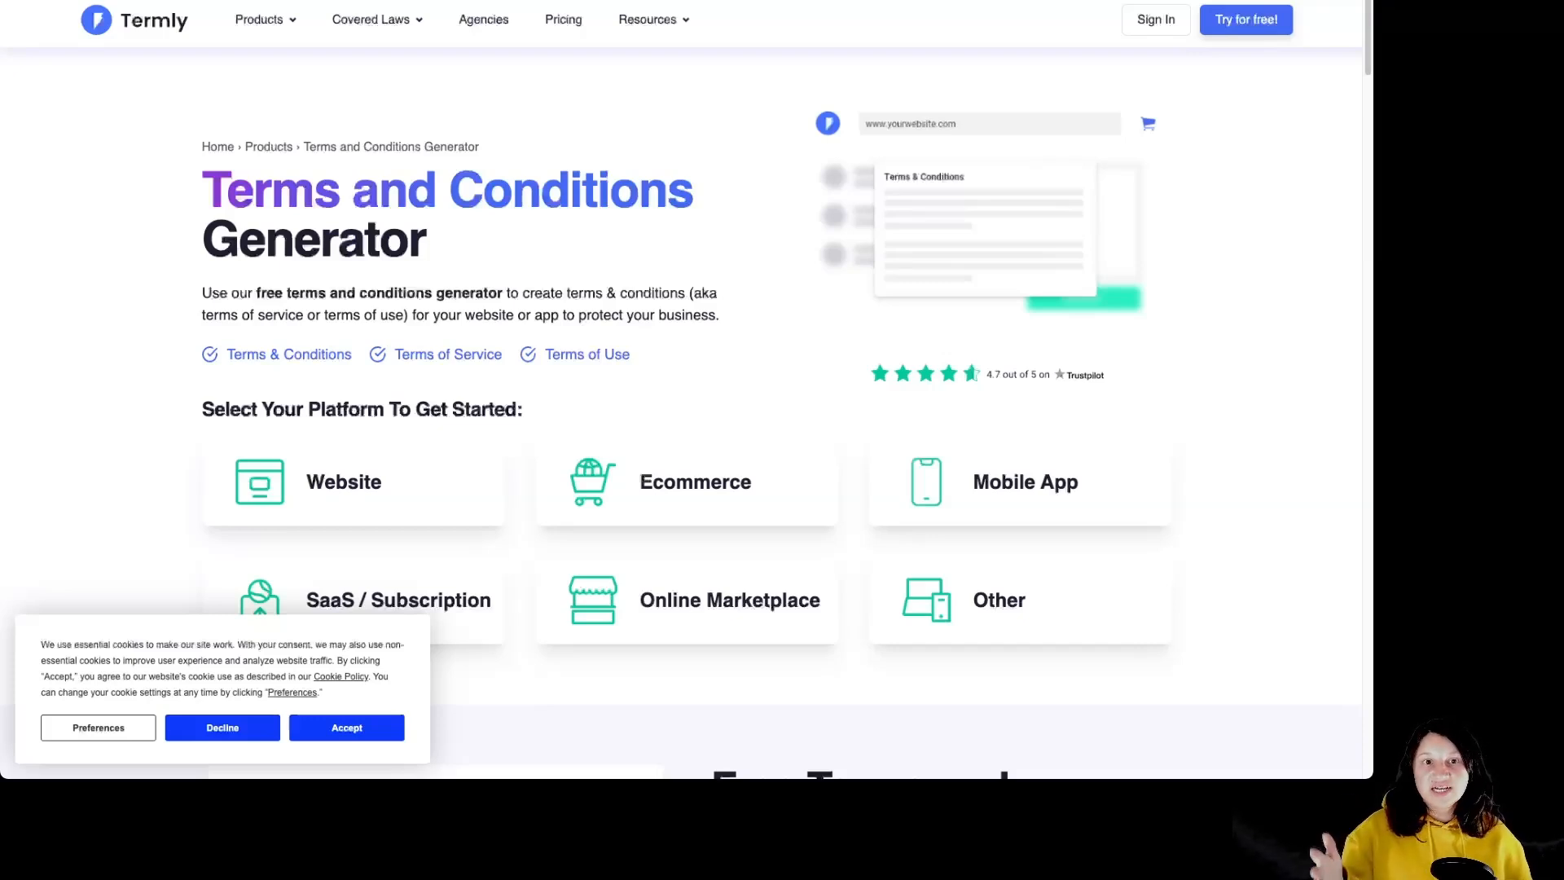
Start the free Terms and Conditions generator and preview the unfilled terms document.
scroll(1183, 466, "down", 5)
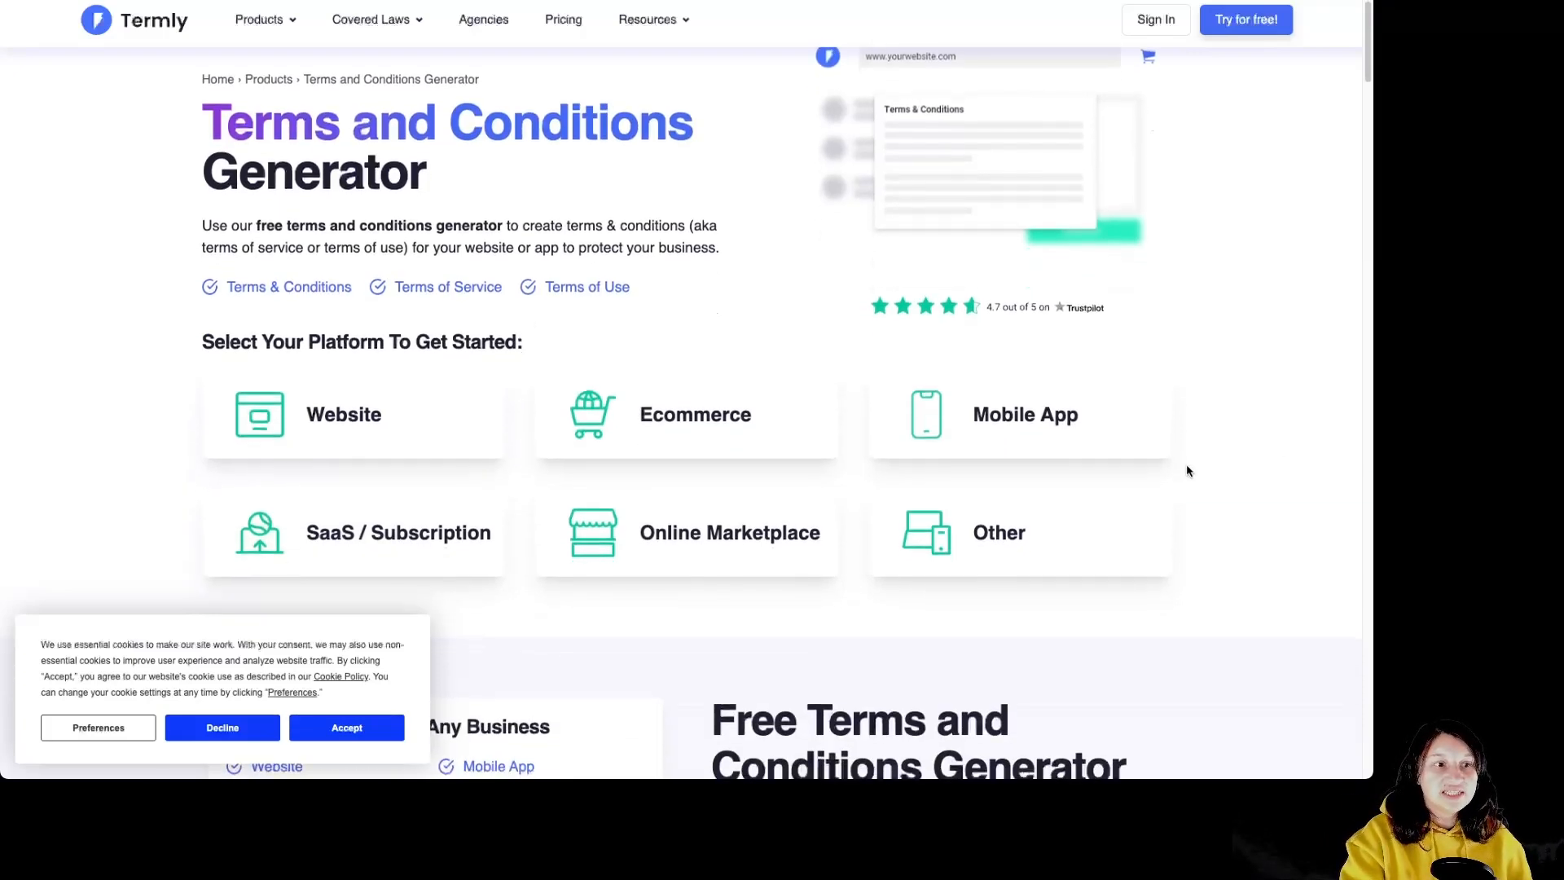
scroll(1182, 480, "down", 8)
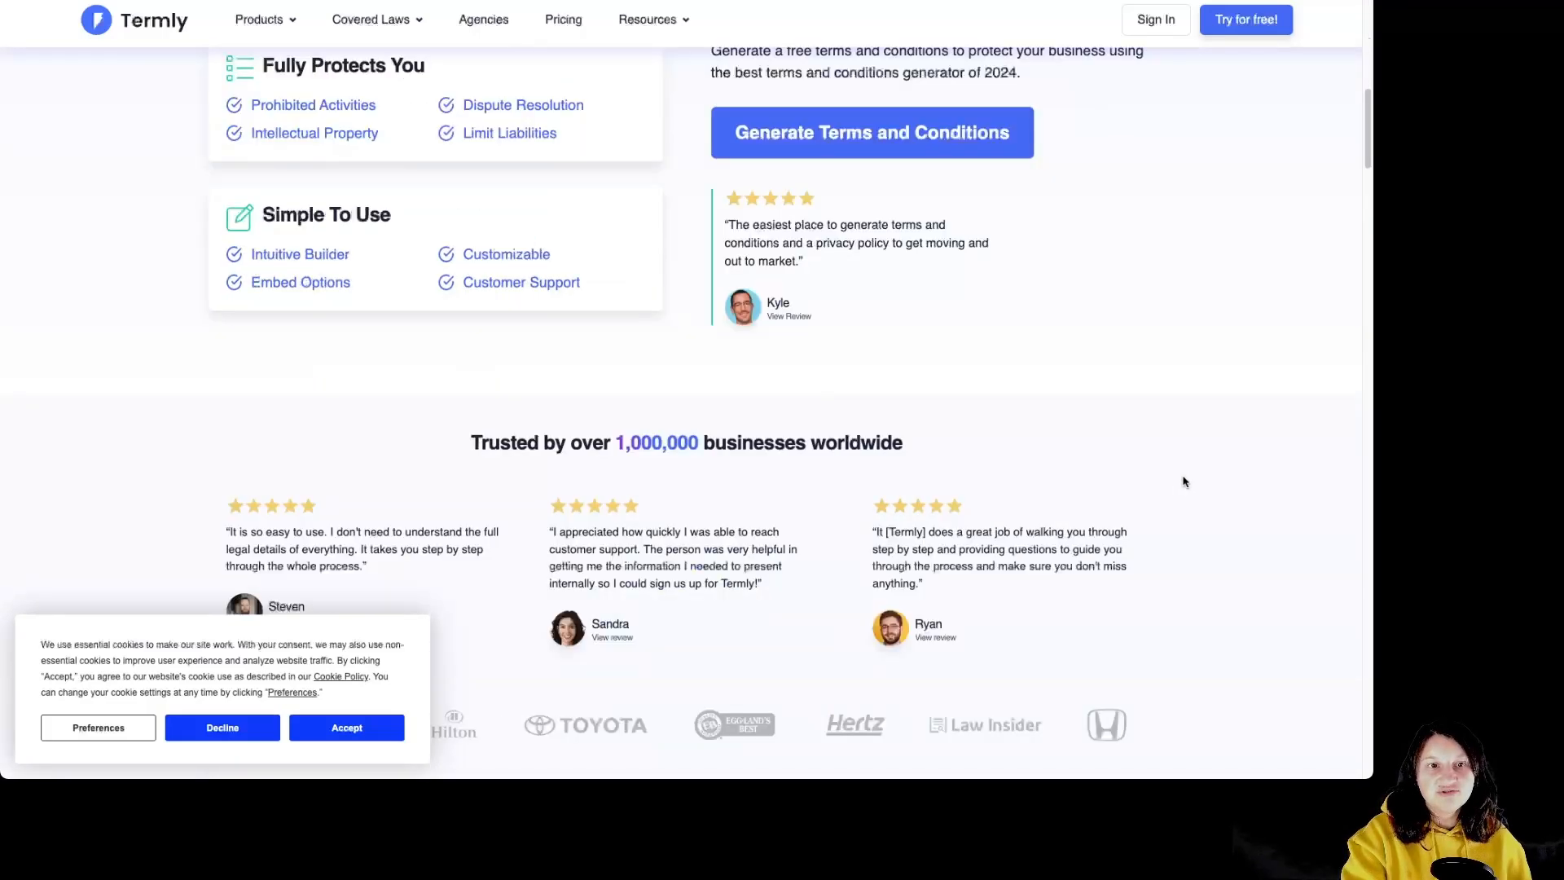
scroll(1177, 484, "up", 5)
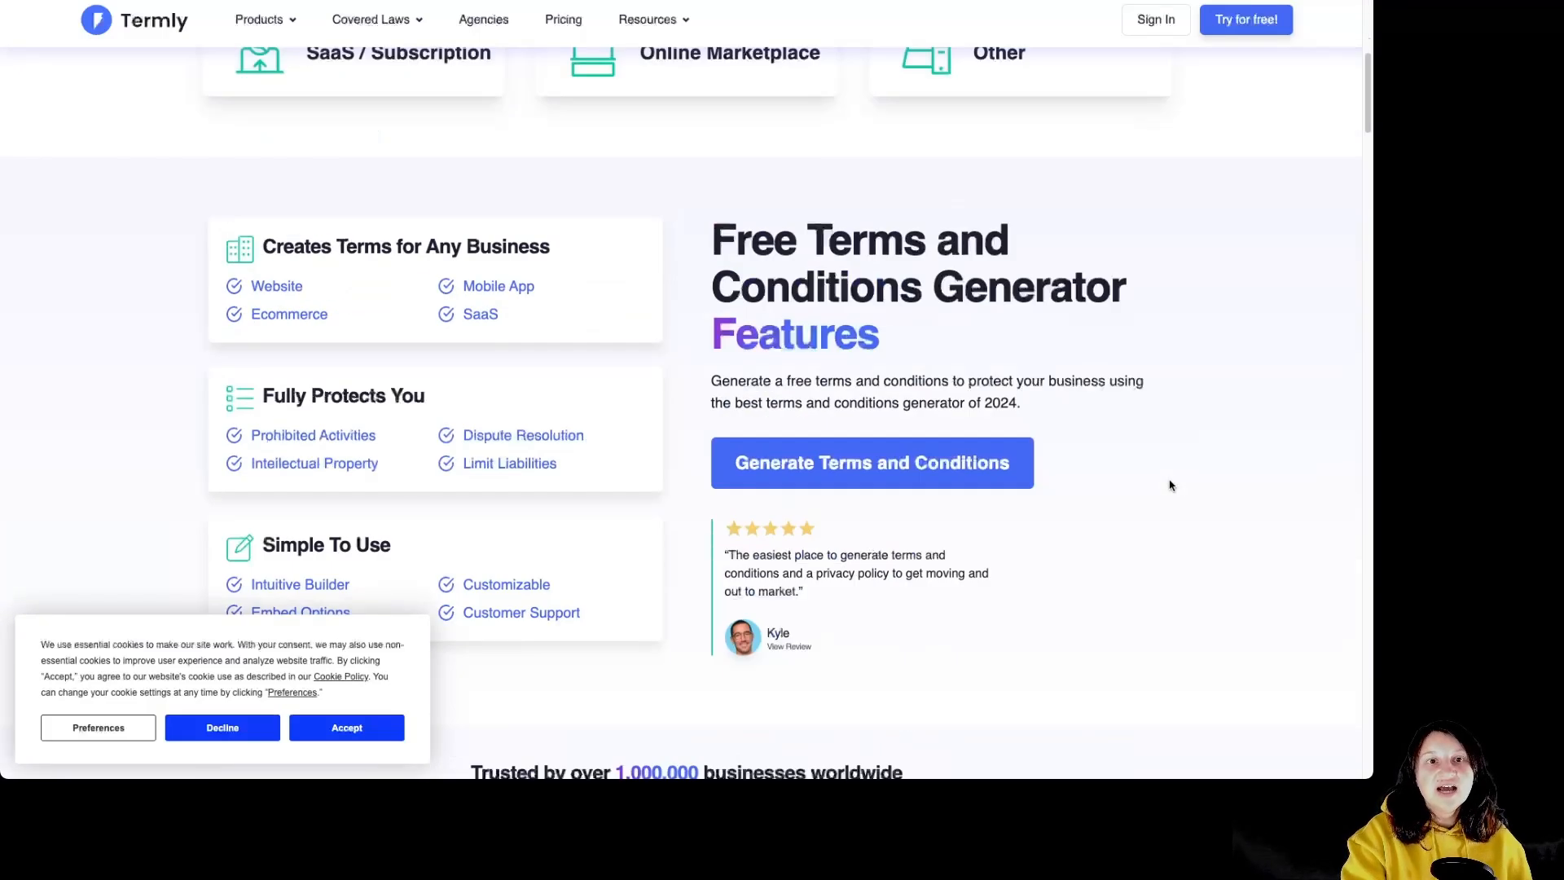
left_click(944, 478)
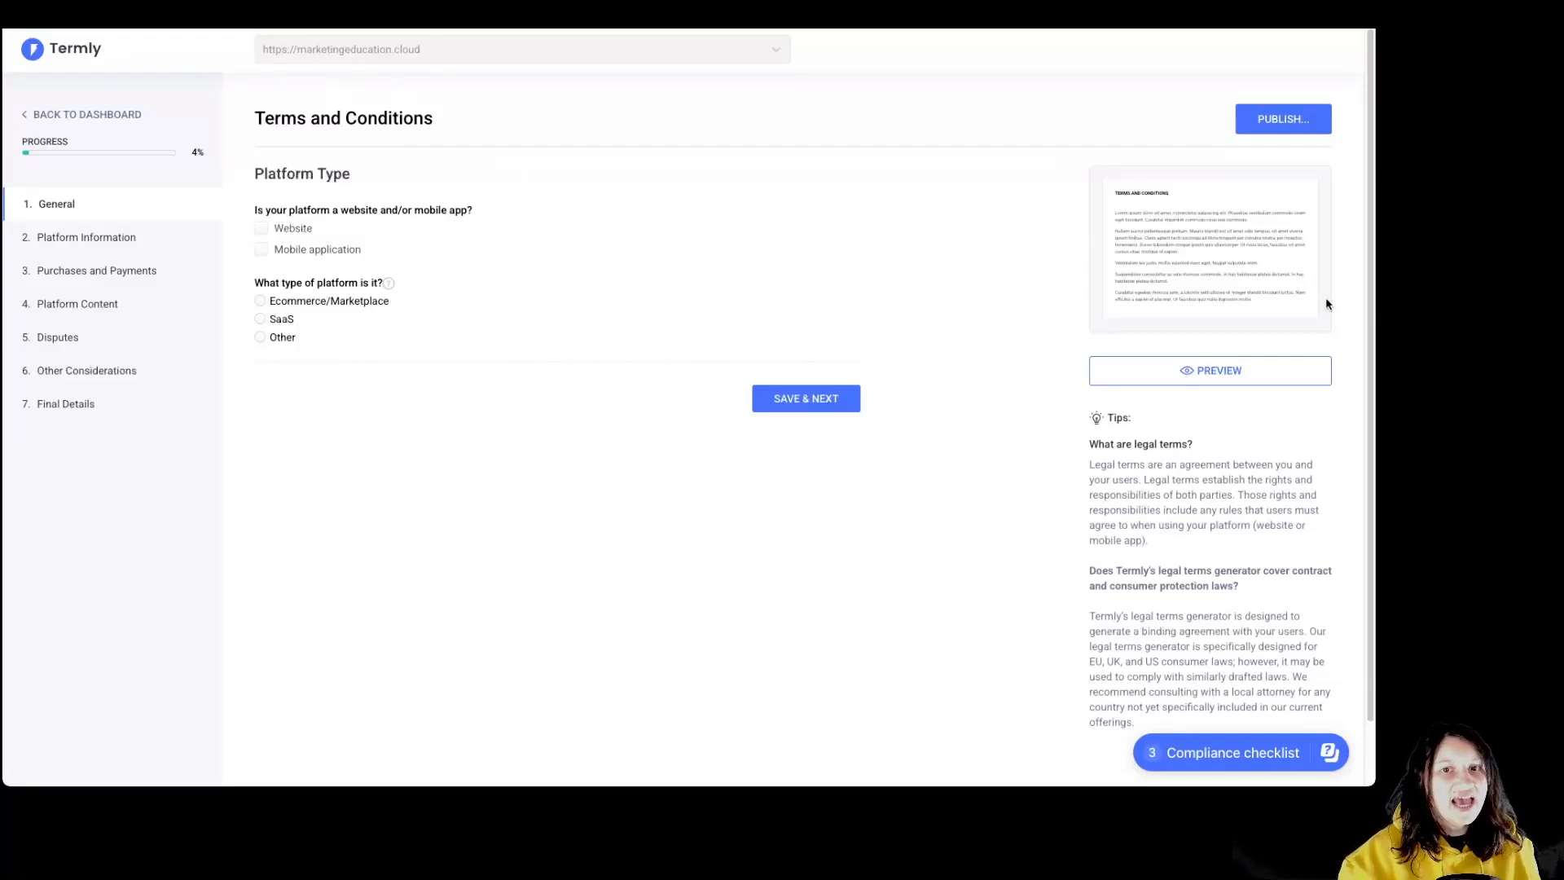
left_click(1227, 371)
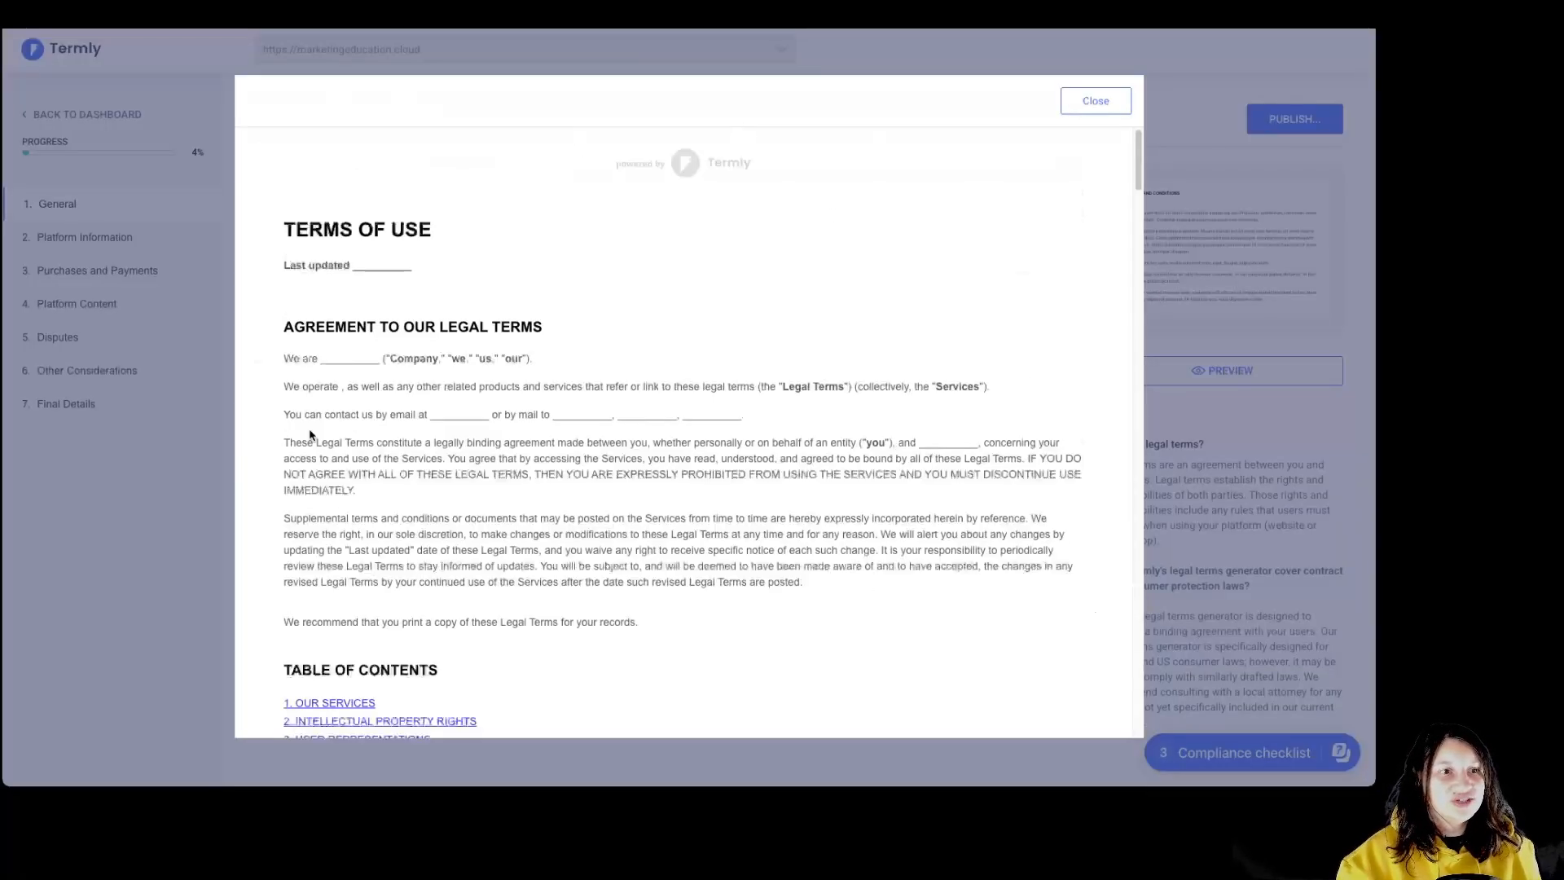
left_click(1096, 102)
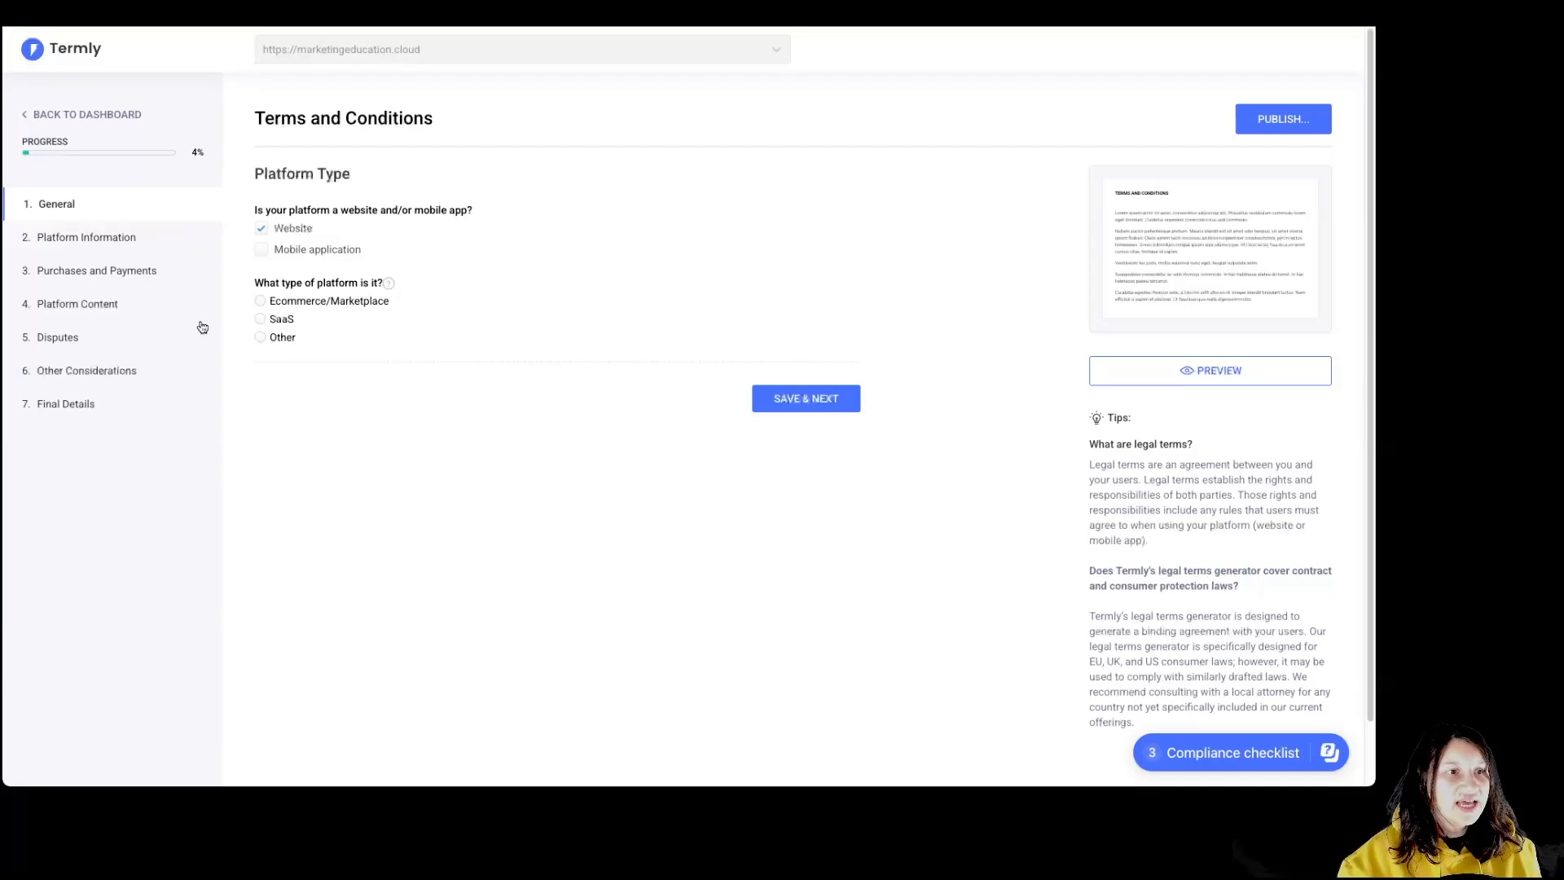
Set the platform type to Website and Other, and answer Yes to having users in the EU, UK, Iceland, Liechtenstein or Norway.
left_click(281, 342)
left_click(757, 407)
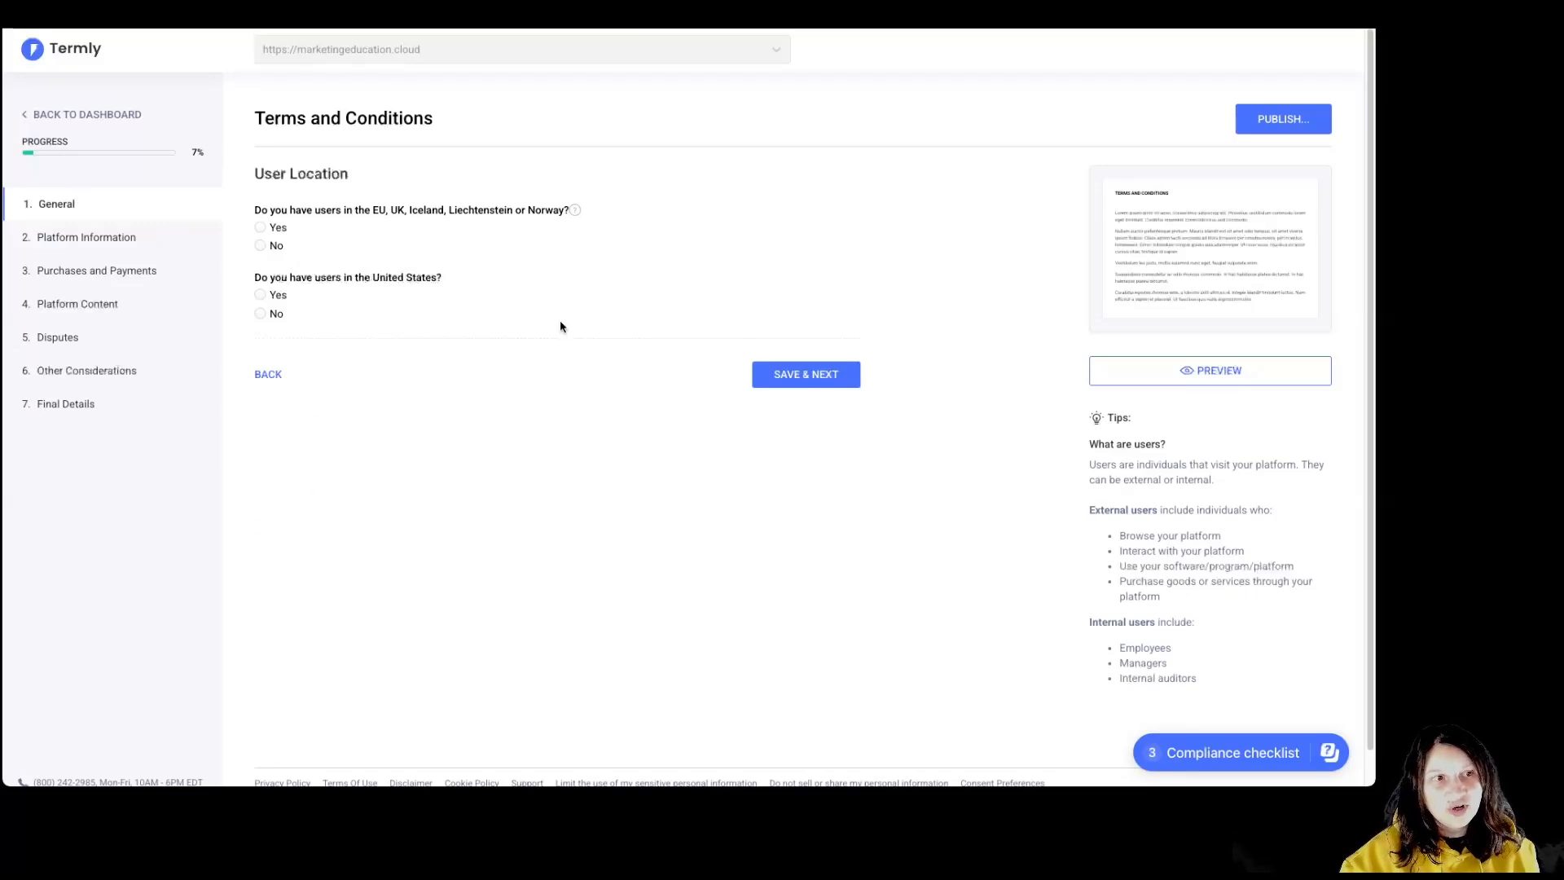
left_click(277, 229)
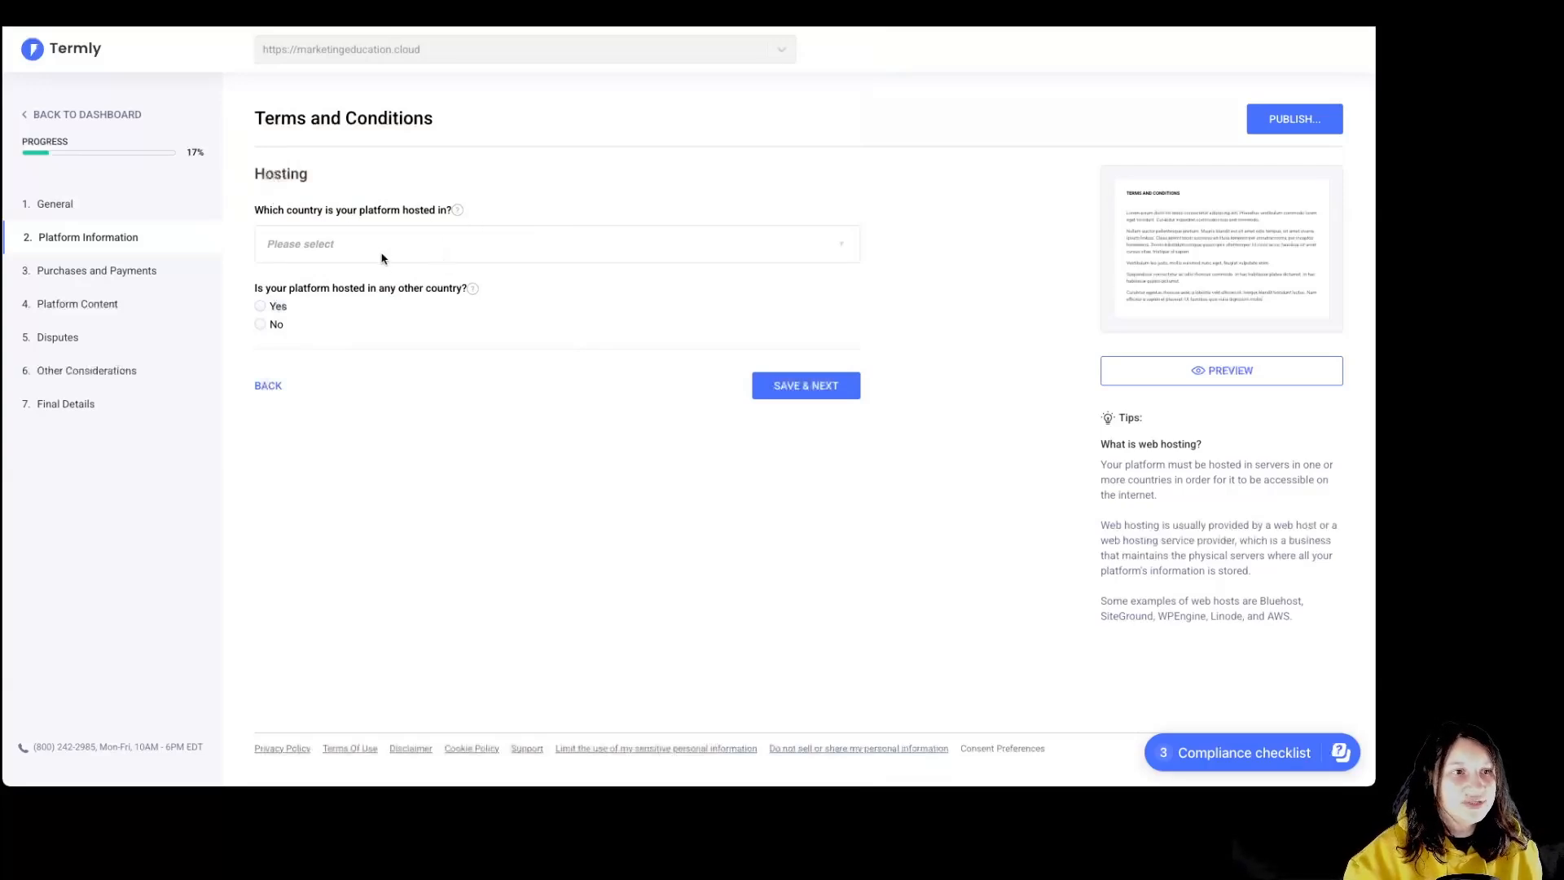
Set the hosting country to United Kingdom, answer No to hosting in any other country, and save the Hosting section.
left_click(346, 246)
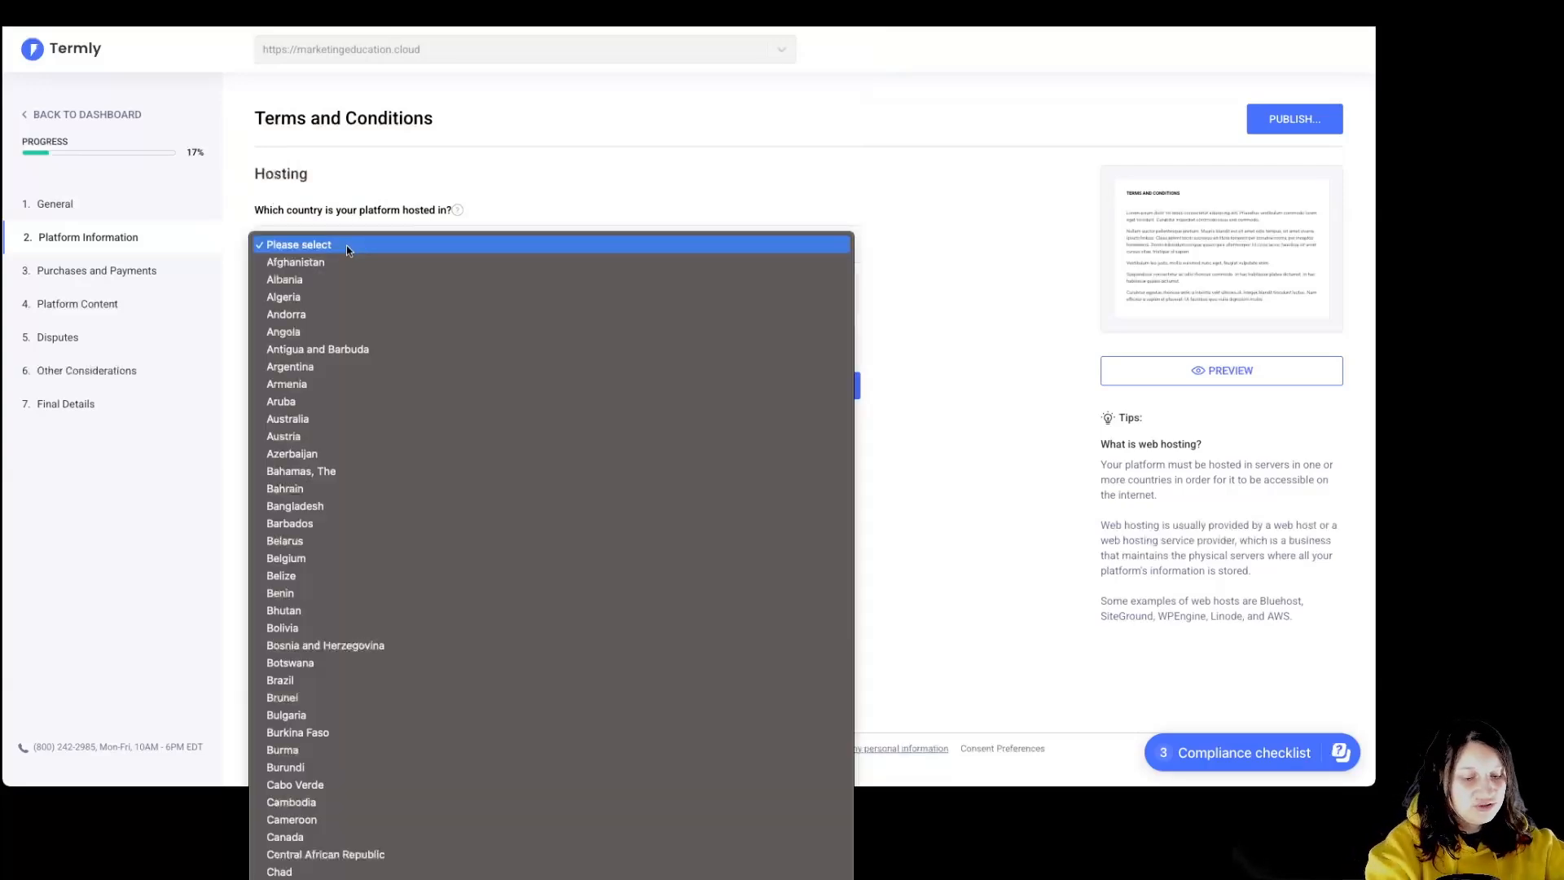
scroll(345, 246, "down", 20)
scroll(345, 246, "up", 12)
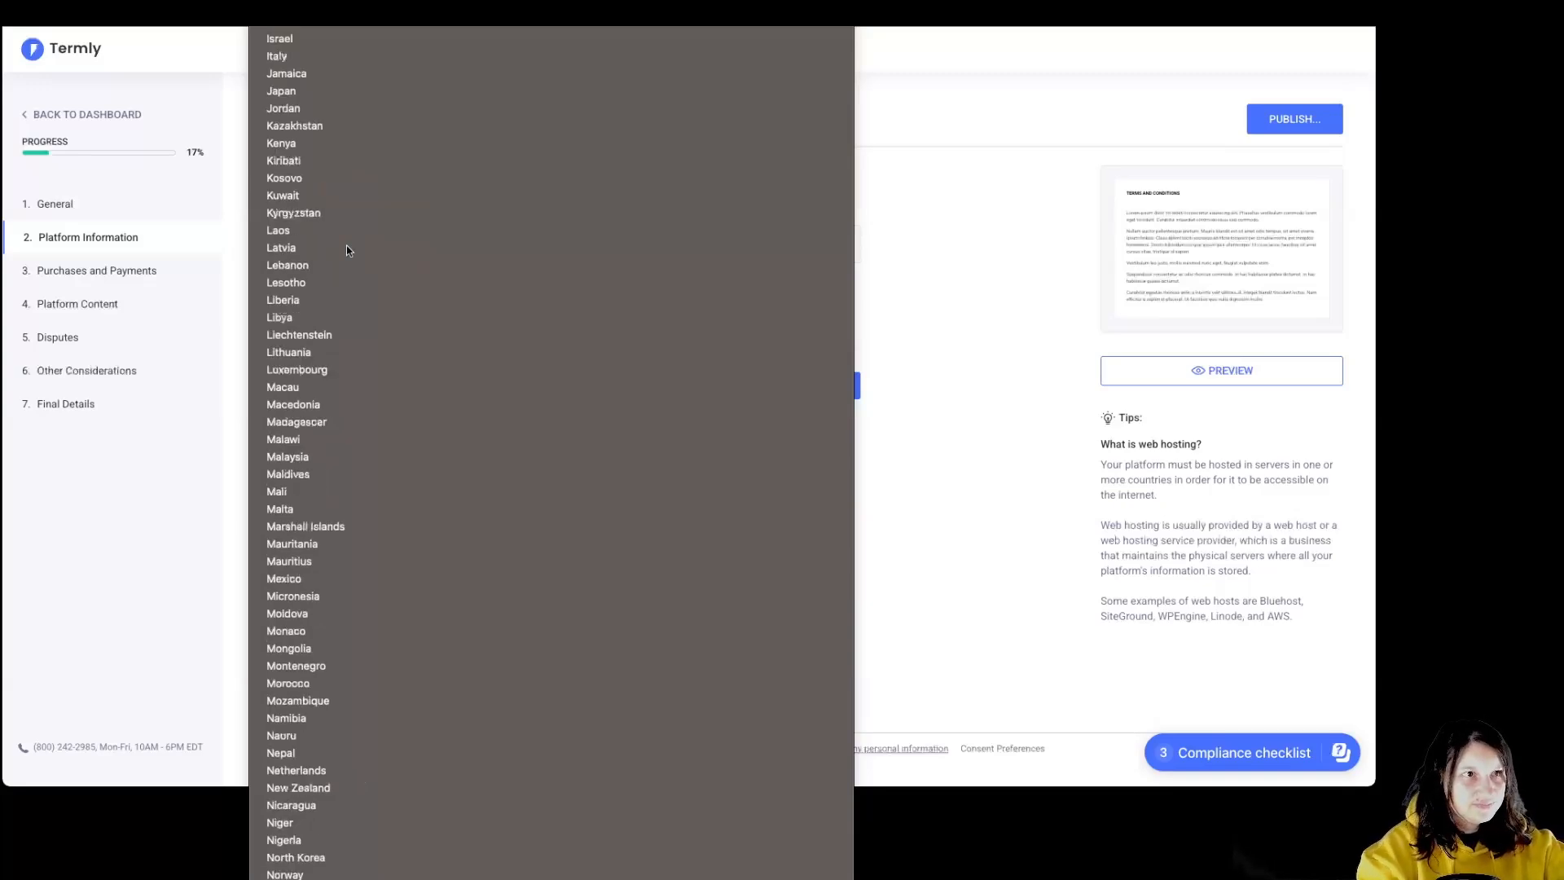
scroll(345, 246, "down", 12)
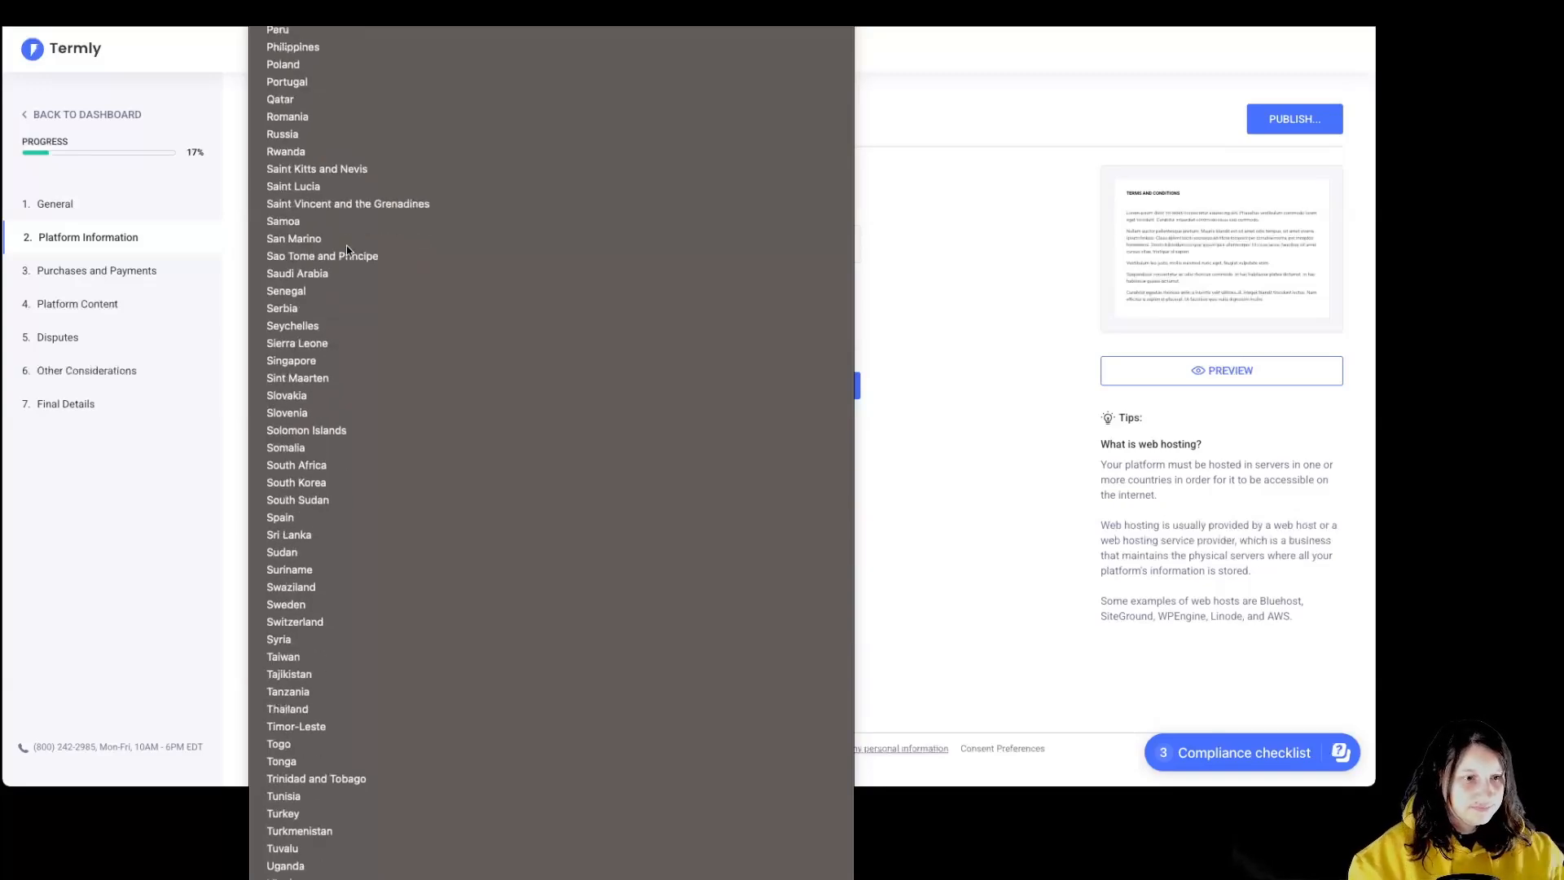
scroll(457, 569, "down", 5)
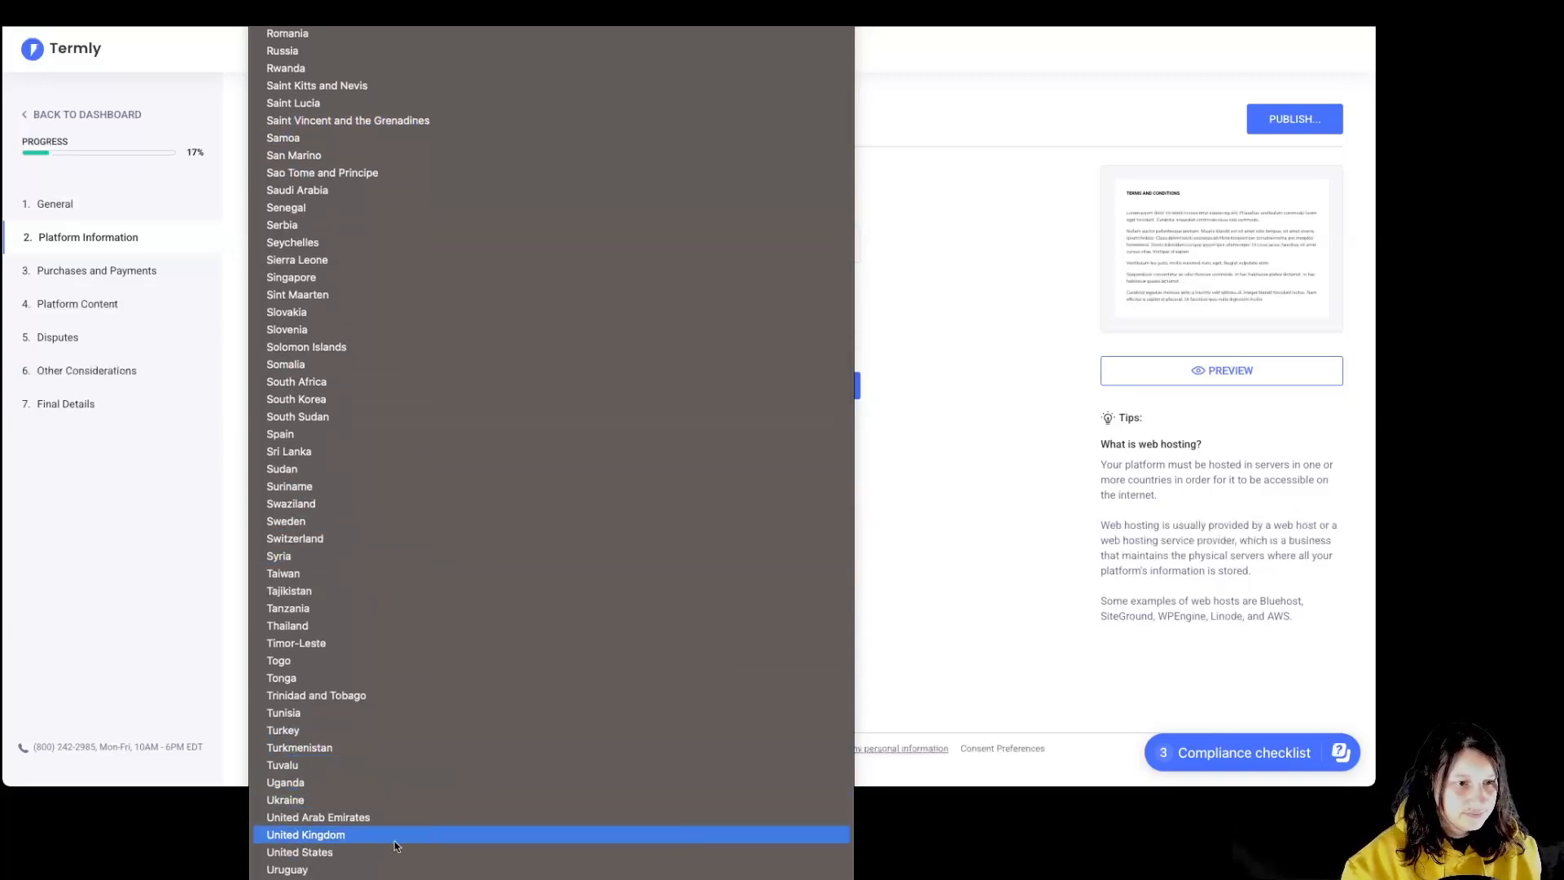
left_click(373, 839)
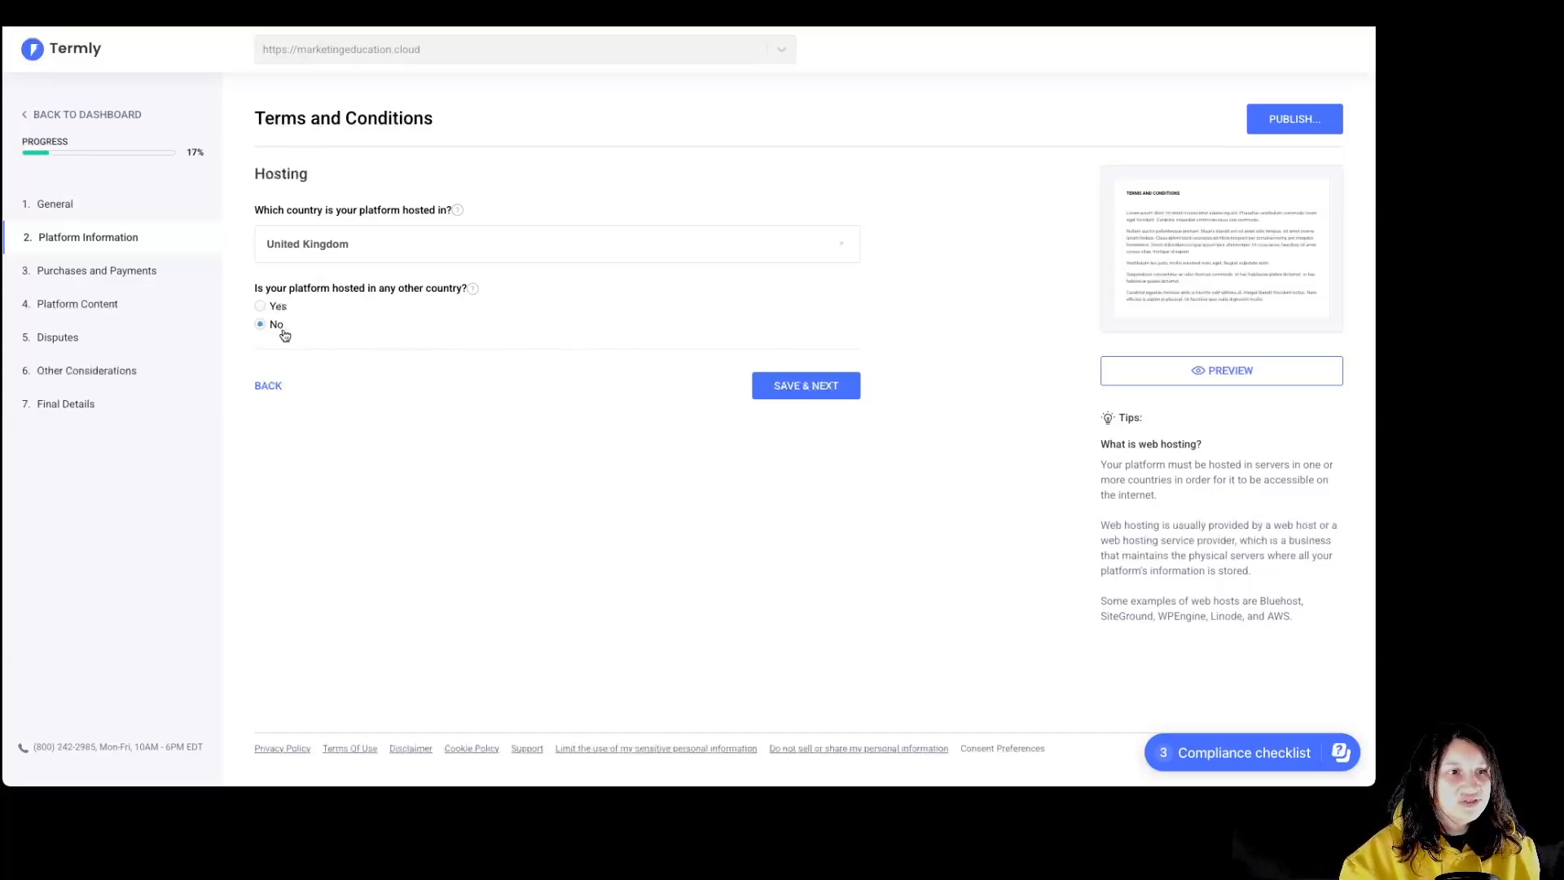
left_click(803, 386)
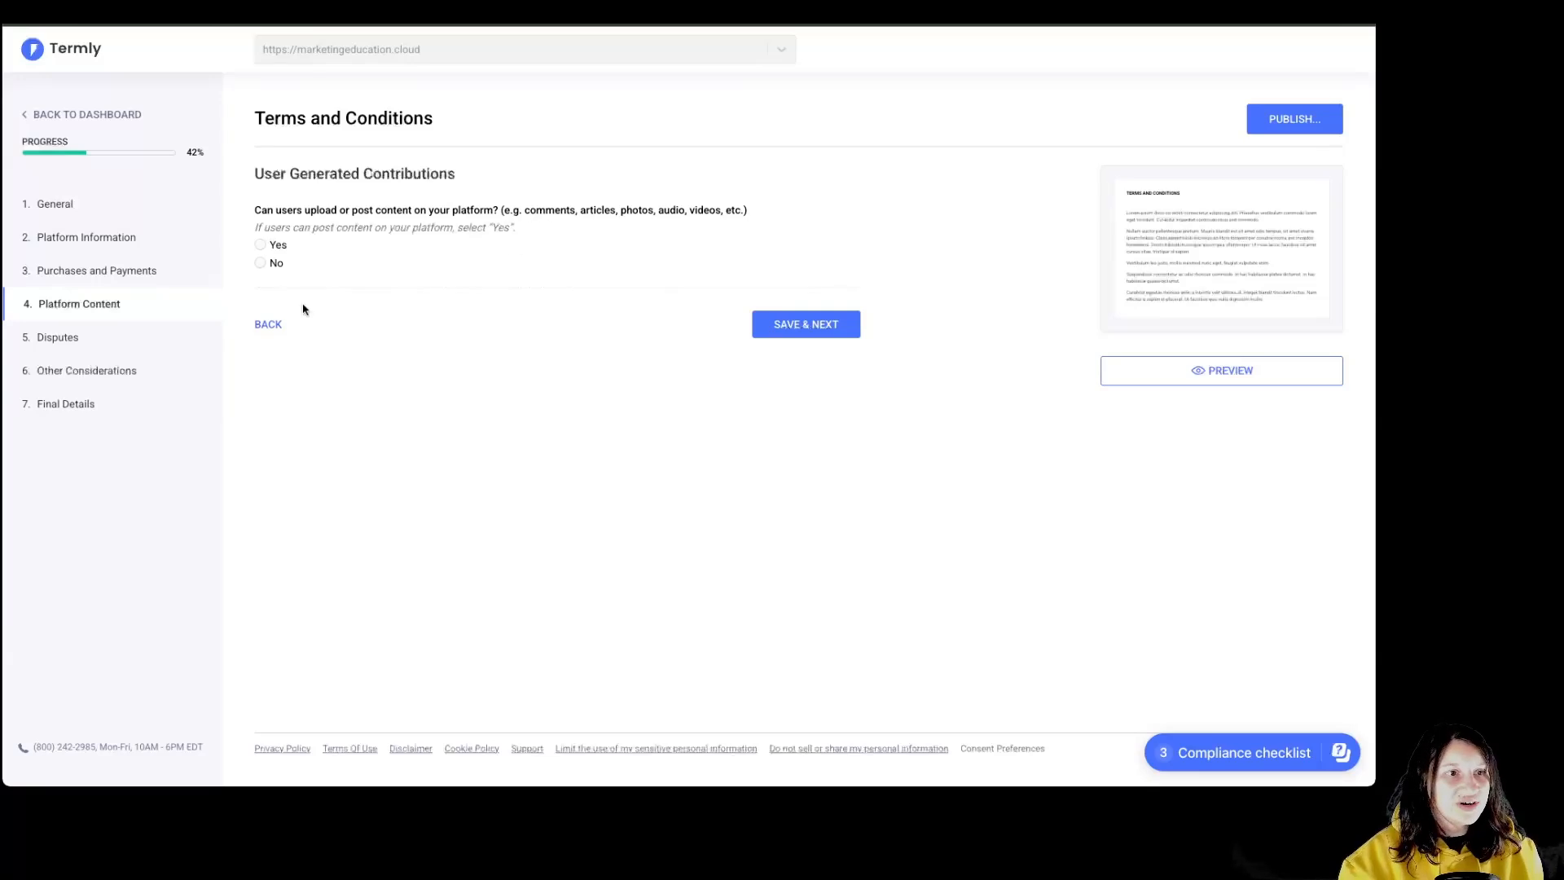
Answer Yes to users posting content on the platform and save No for third-party advertisements.
left_click(277, 245)
left_click(811, 328)
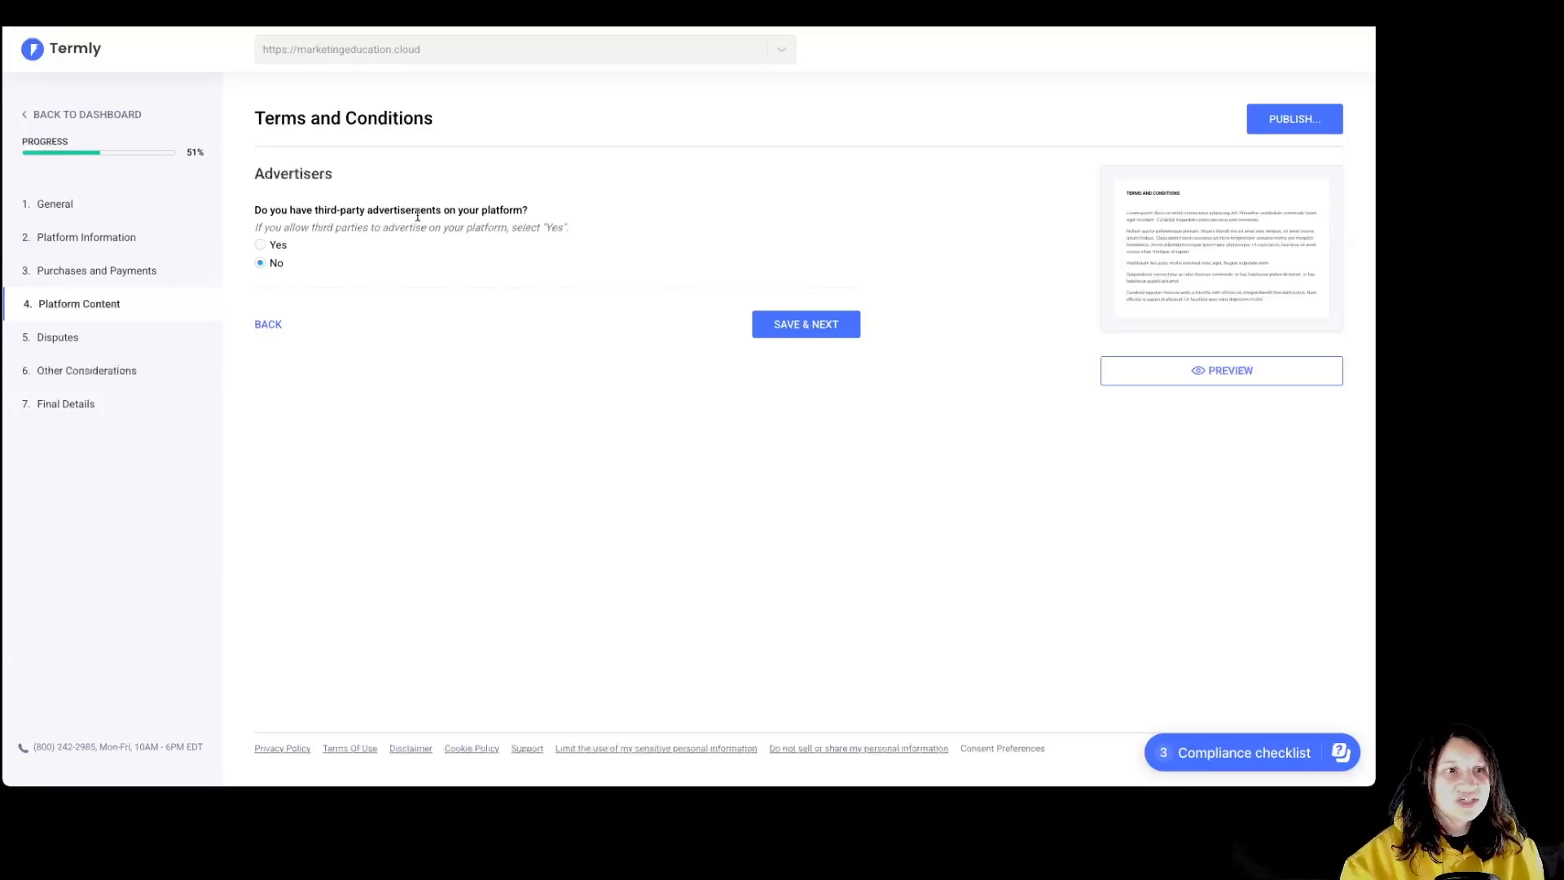
left_click(803, 328)
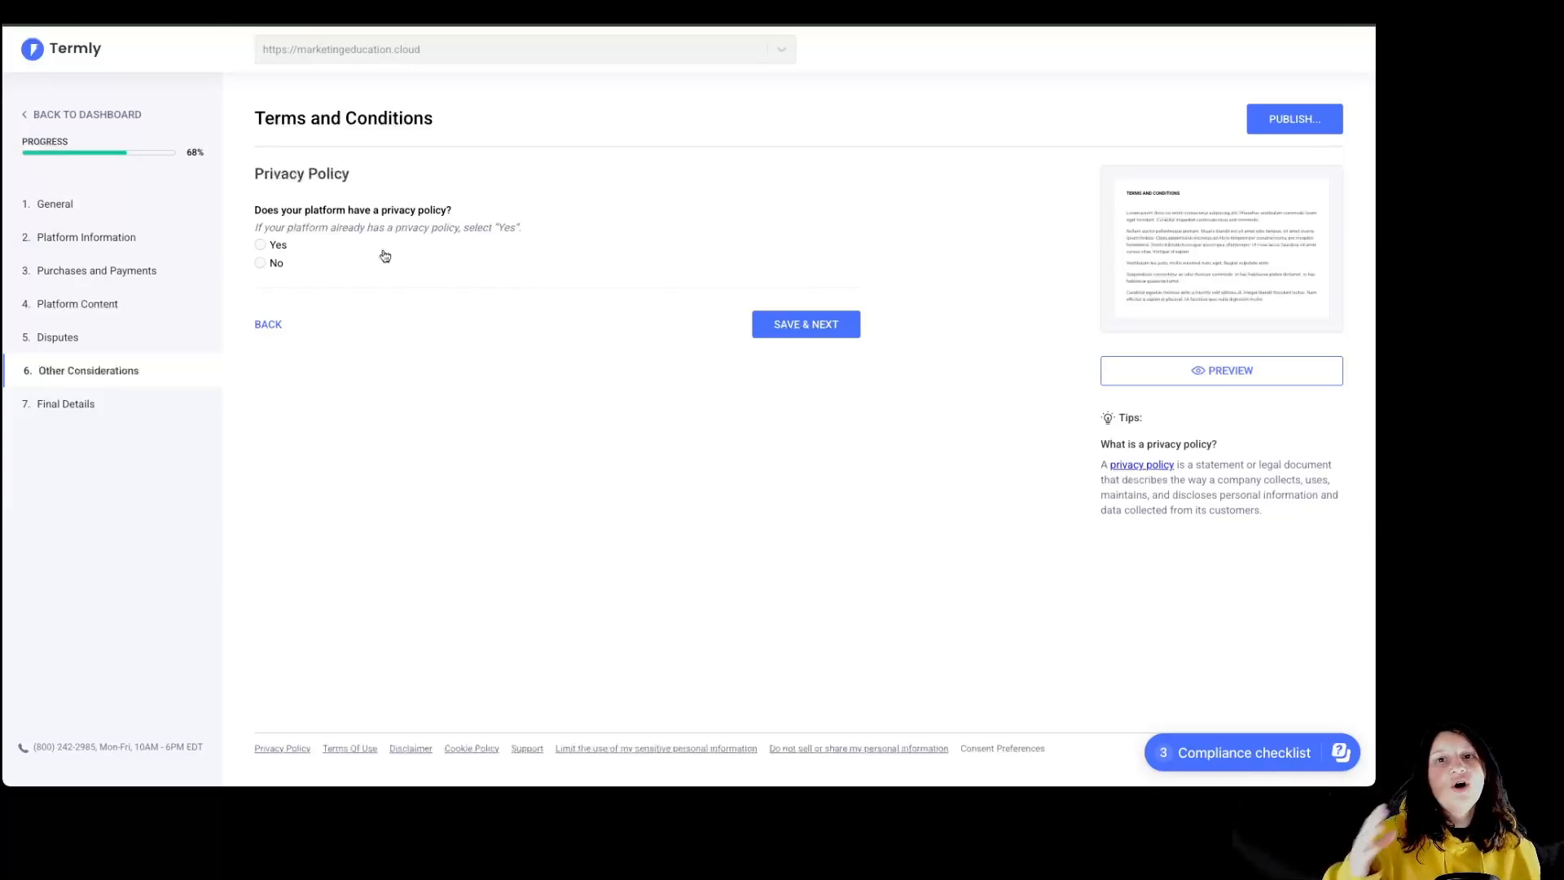
Answer Yes to having a privacy policy, leave the contact information blank, and title the legal terms "Terms and Conditions".
left_click(274, 249)
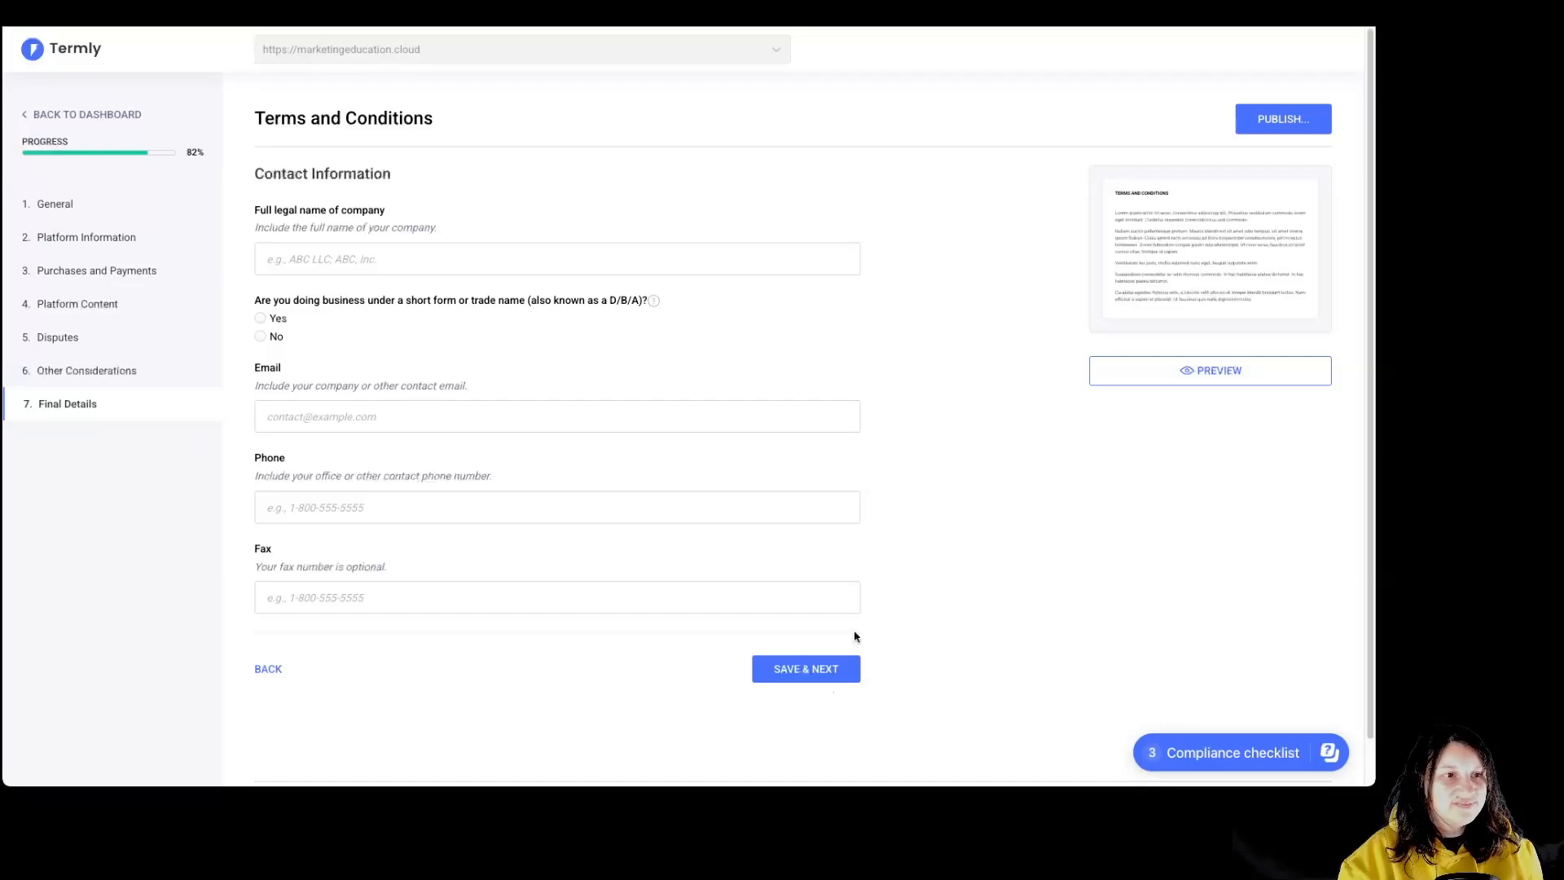
left_click(802, 672)
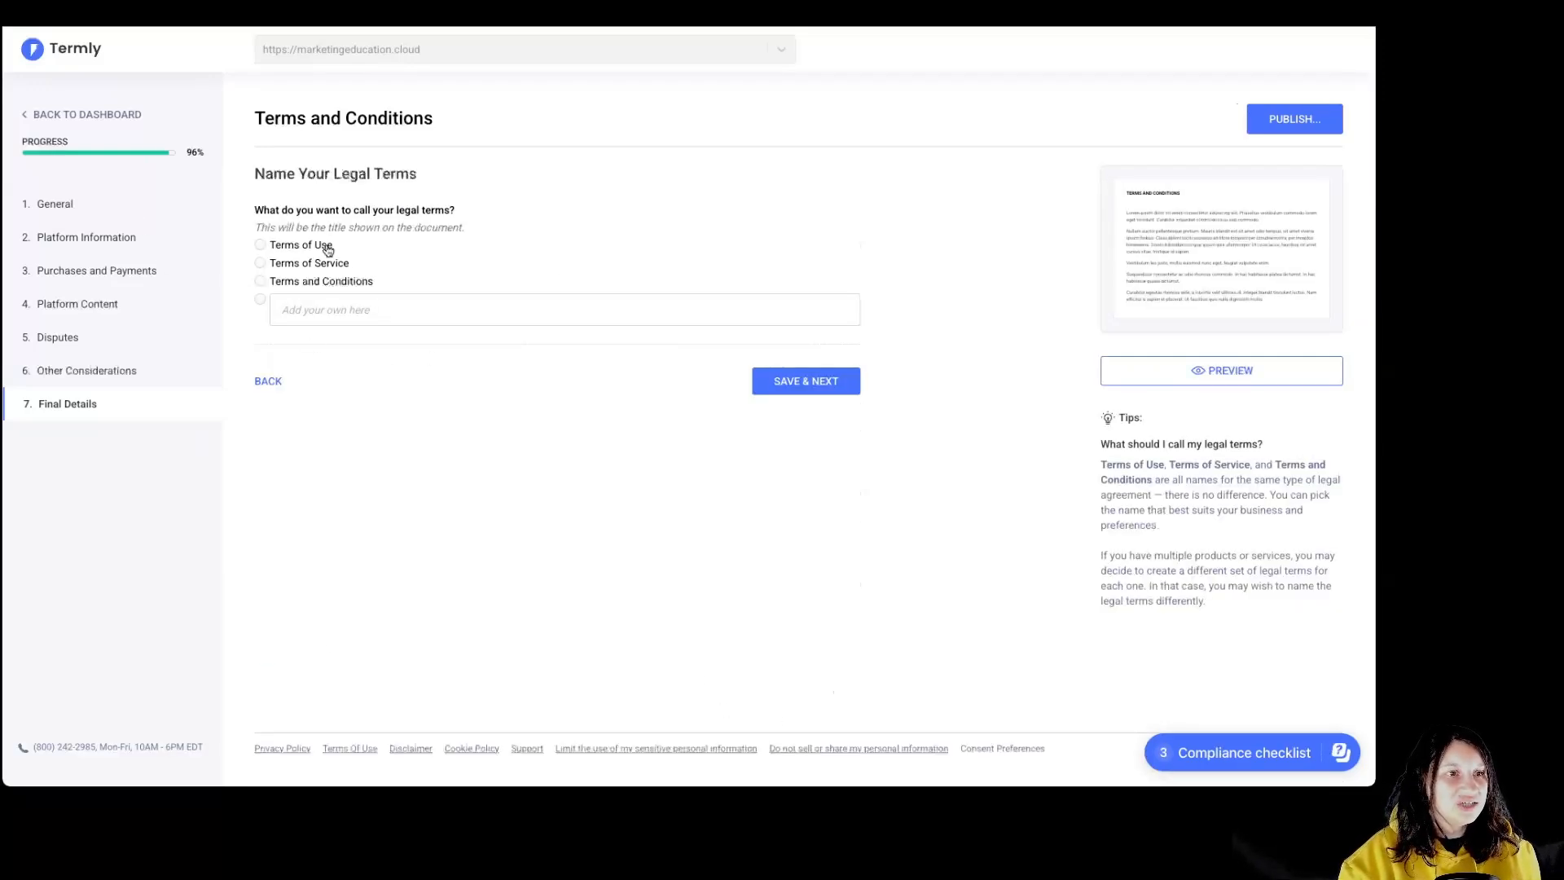
left_click(350, 280)
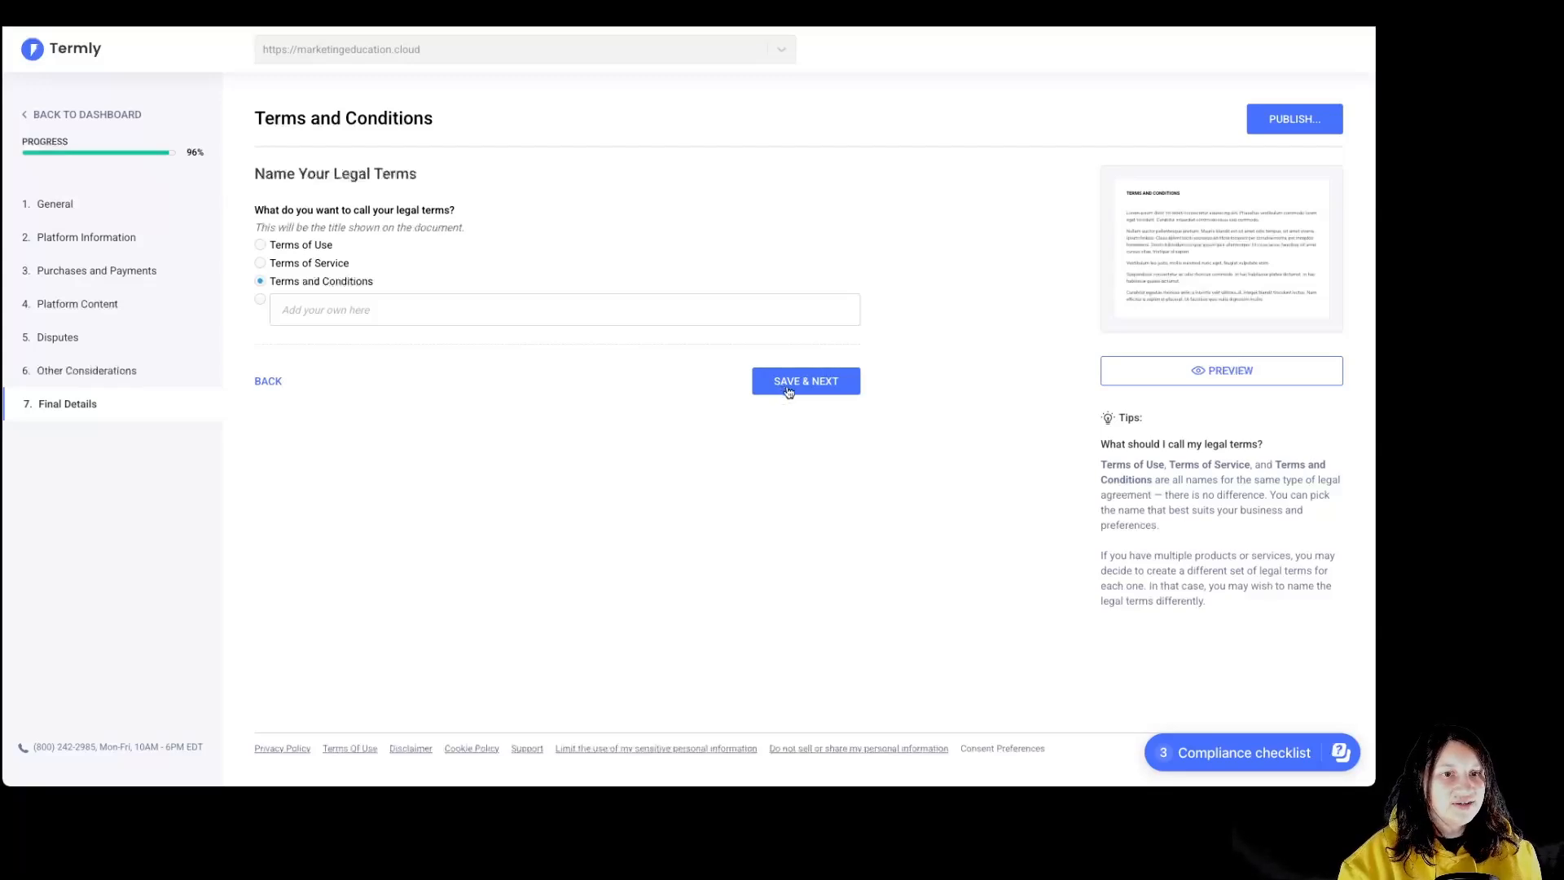
left_click(787, 390)
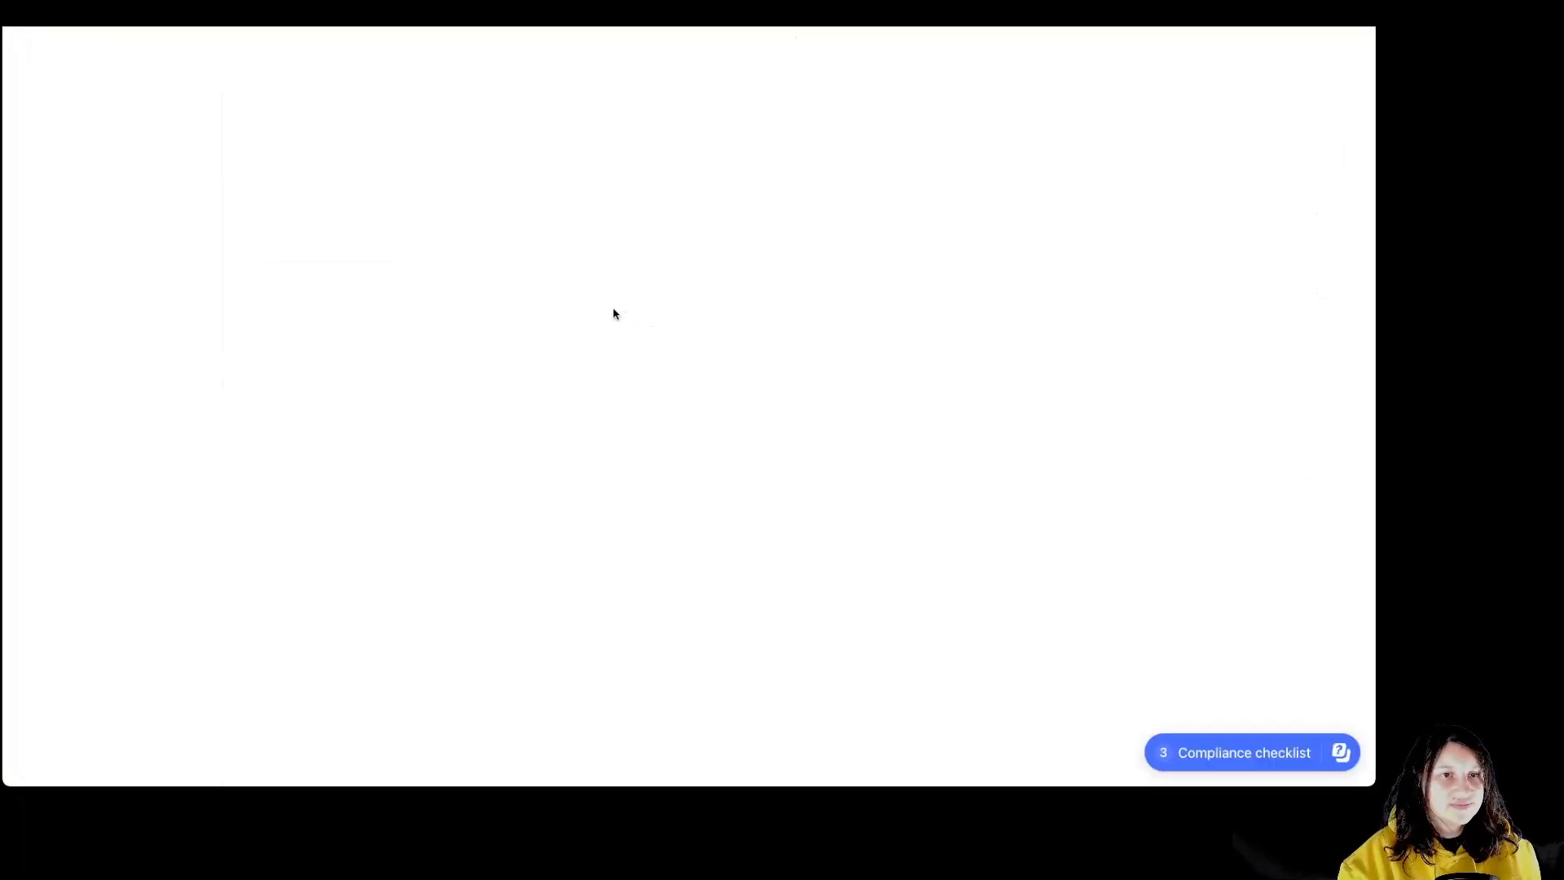
Publish the terms and conditions policy with the effective date 02/12/2025.
scroll(613, 313, "down", 1)
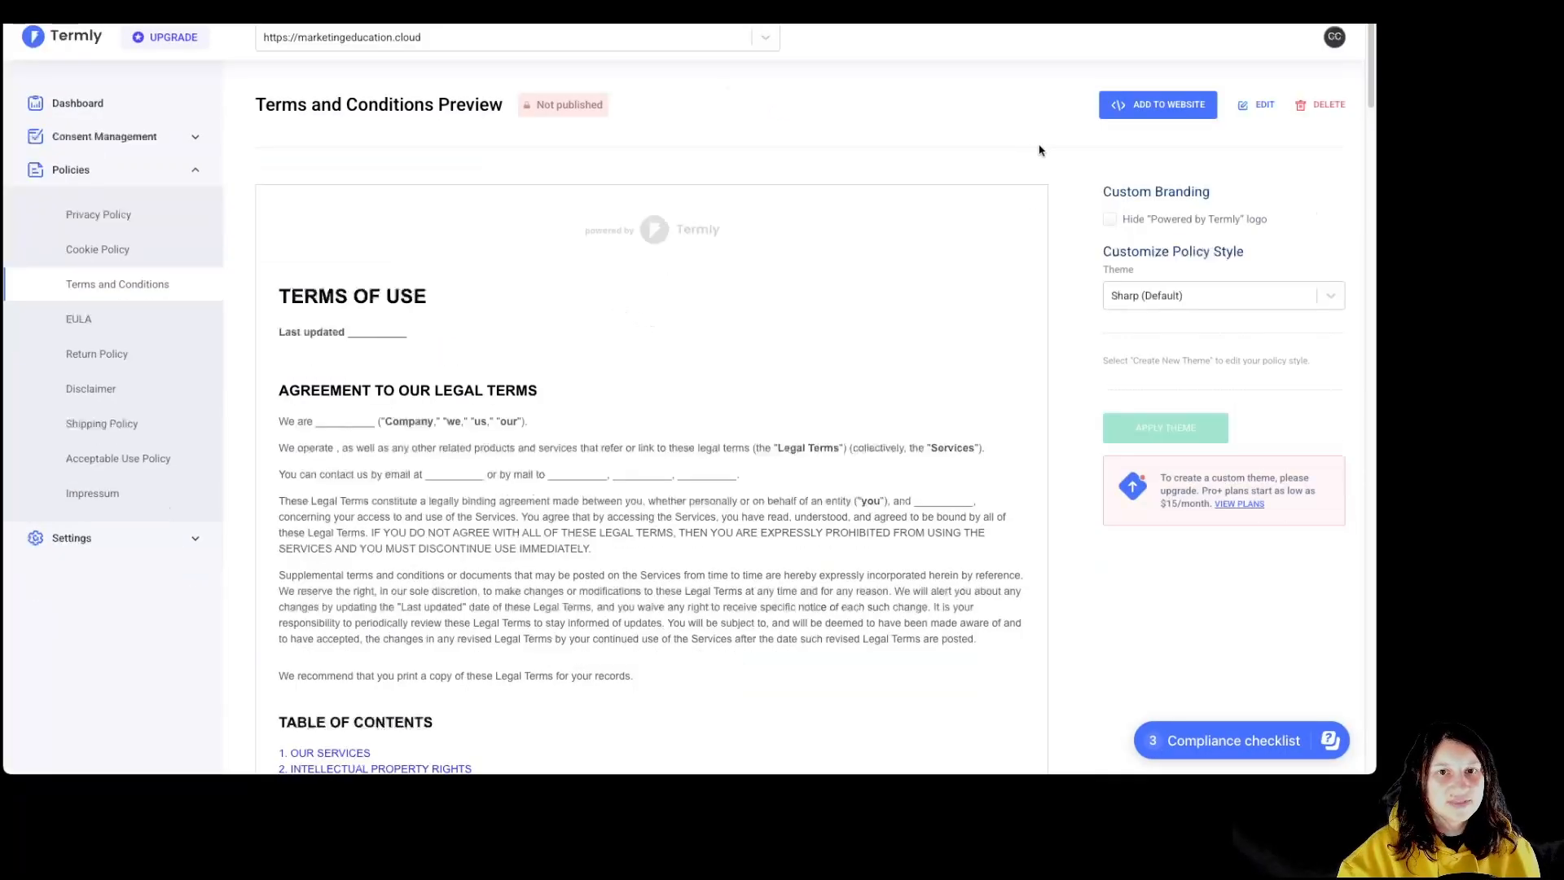
left_click(1145, 118)
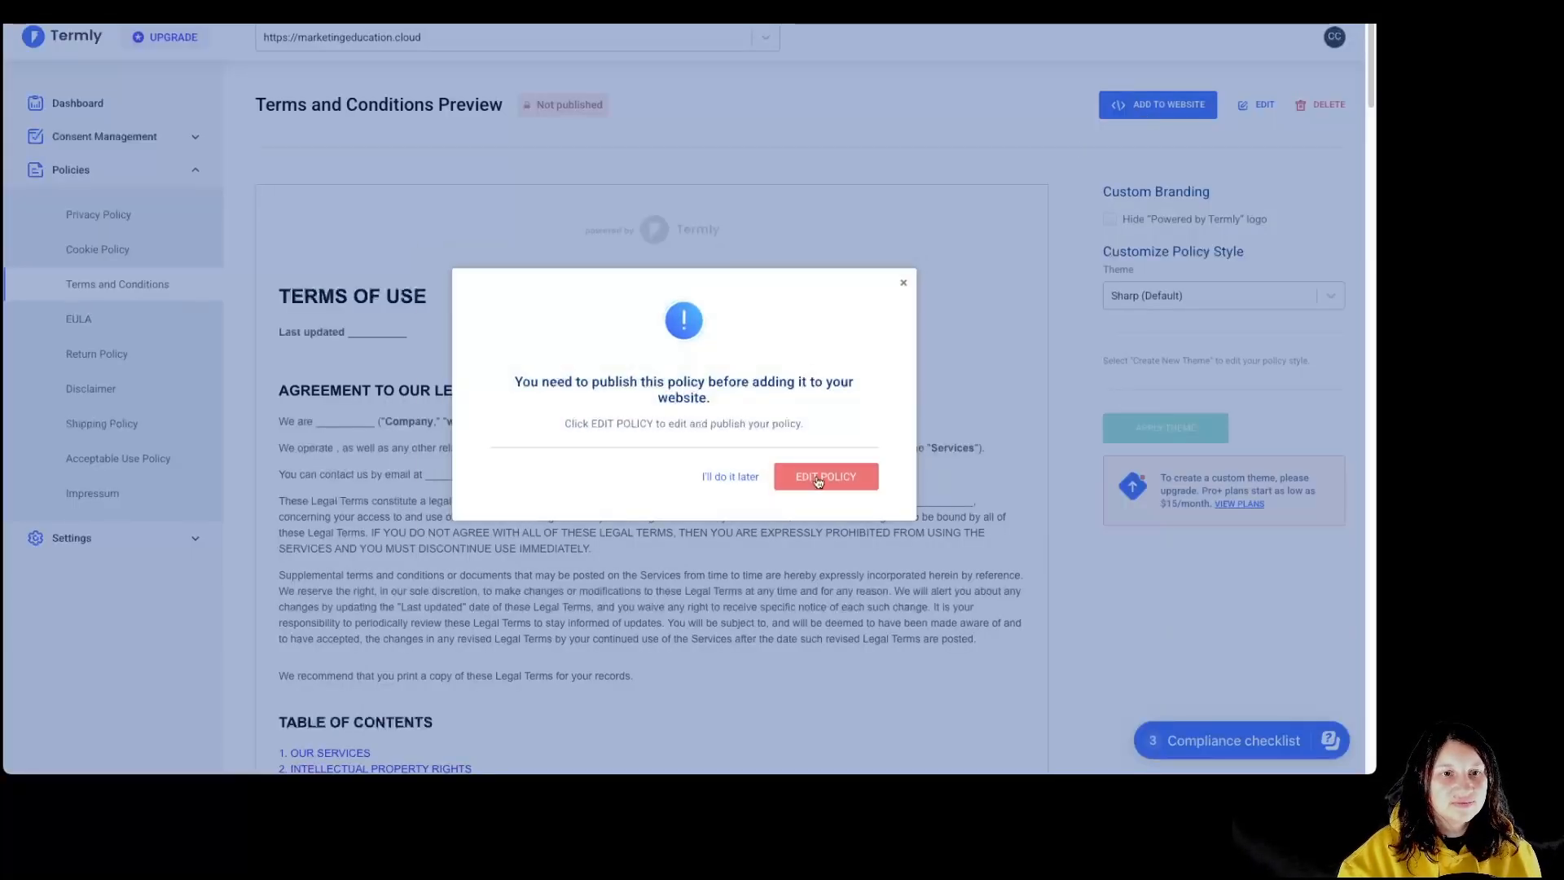
left_click(819, 480)
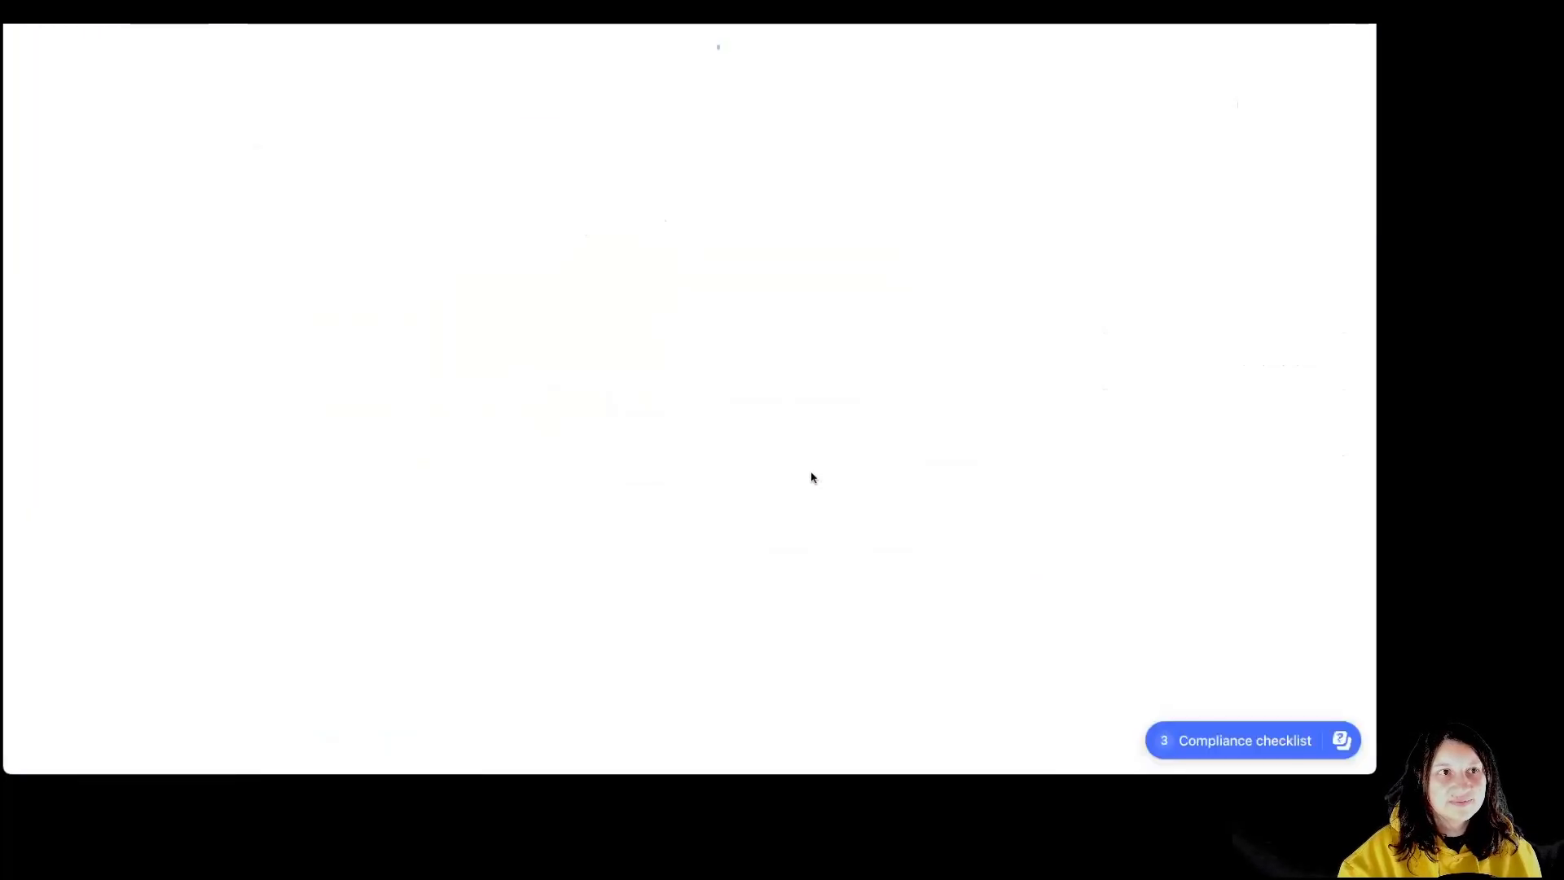
left_click(1278, 117)
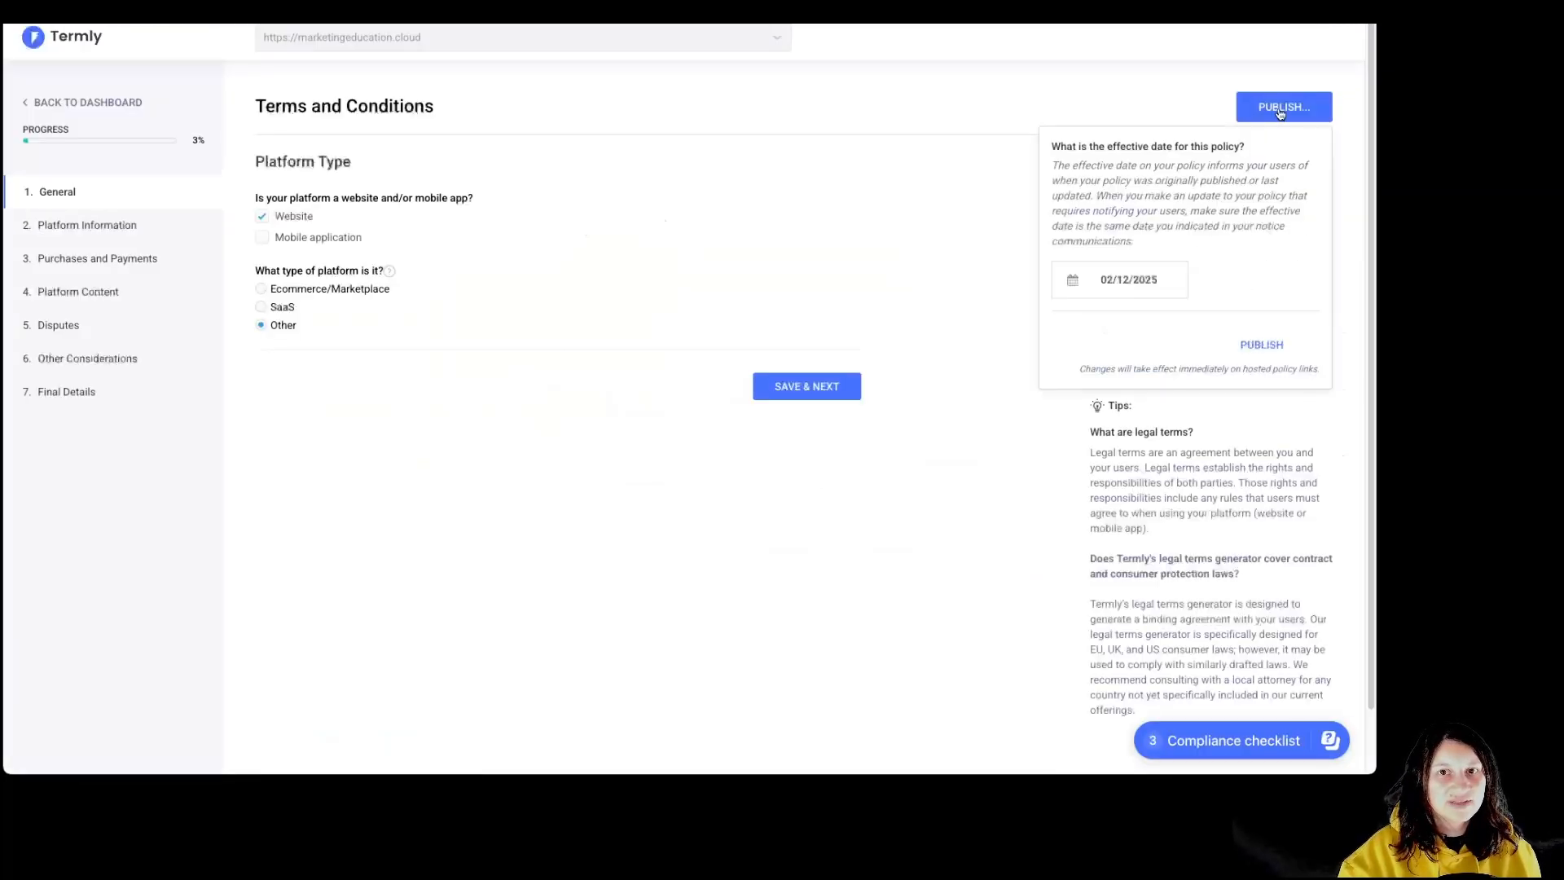
left_click(1248, 346)
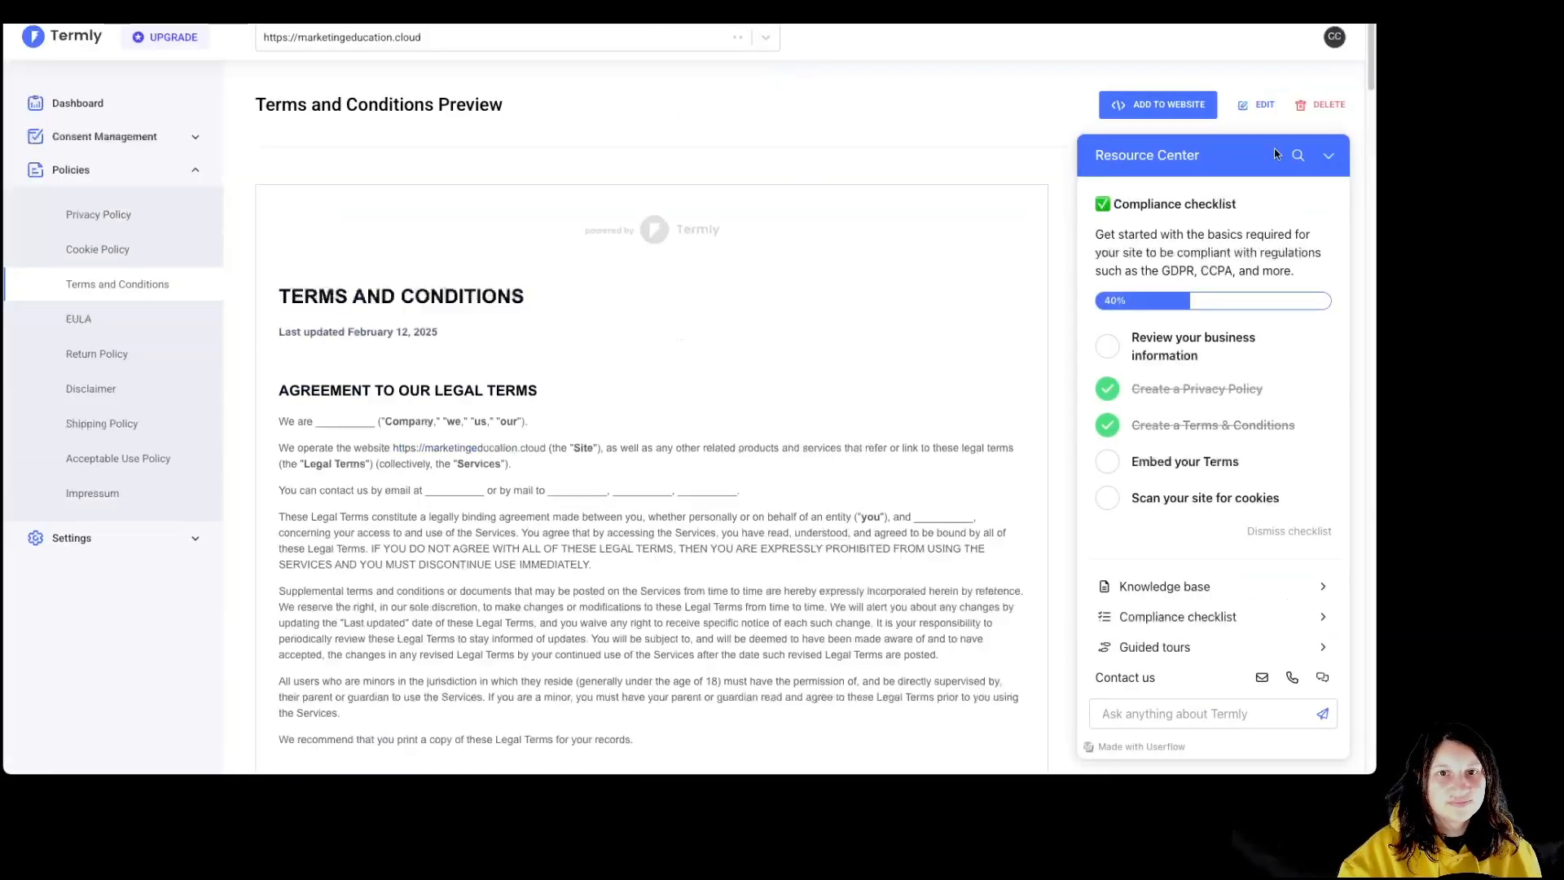
Close the Resource Center and copy the published policy in HTML format for adding to the website.
left_click(1327, 162)
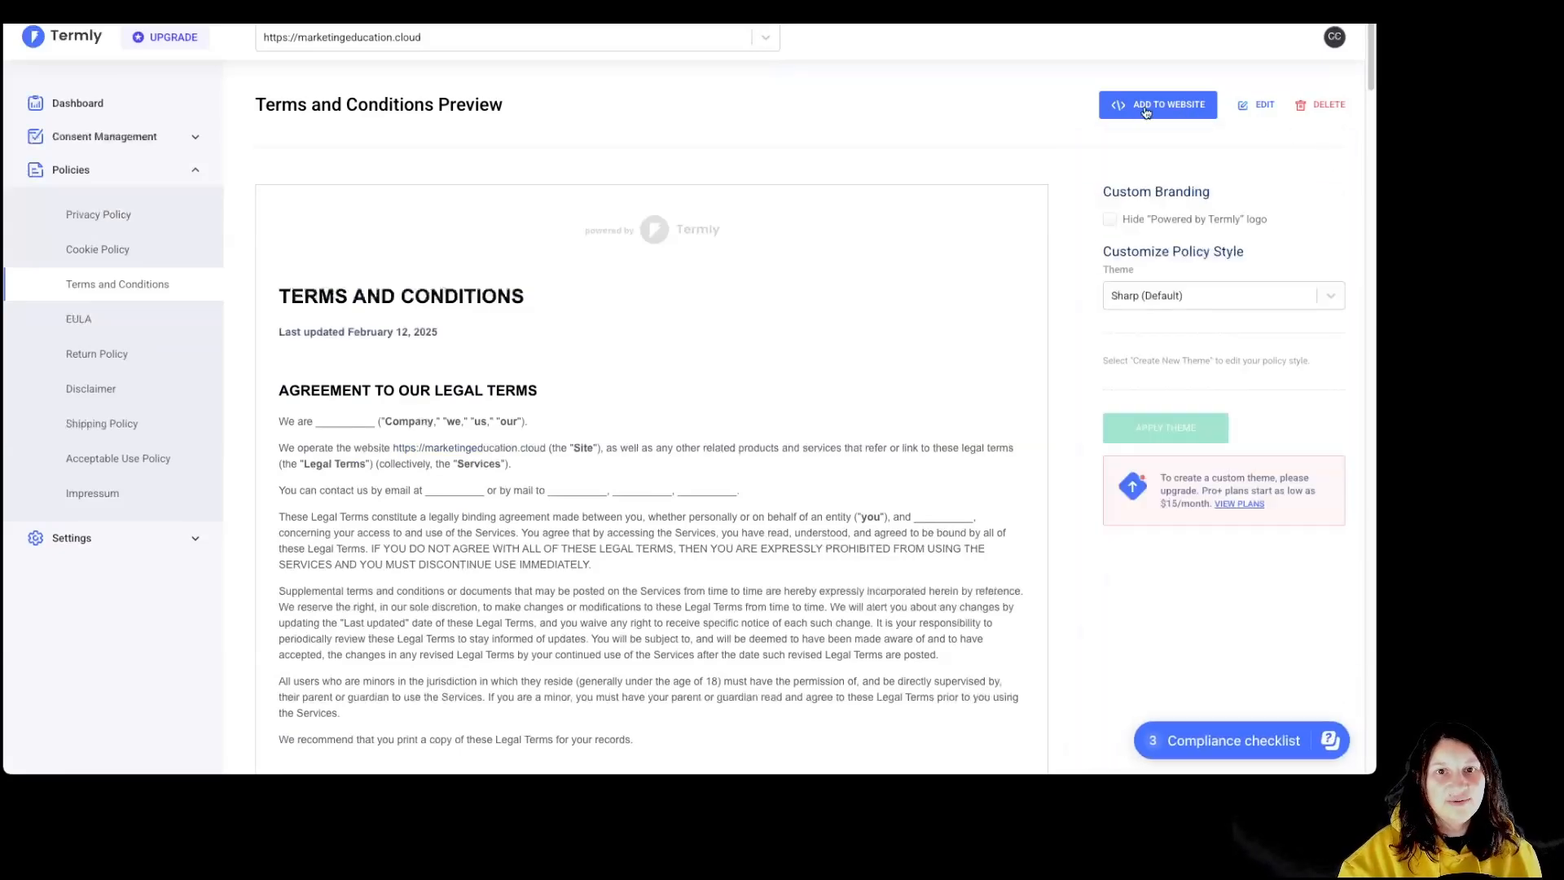
left_click(1142, 110)
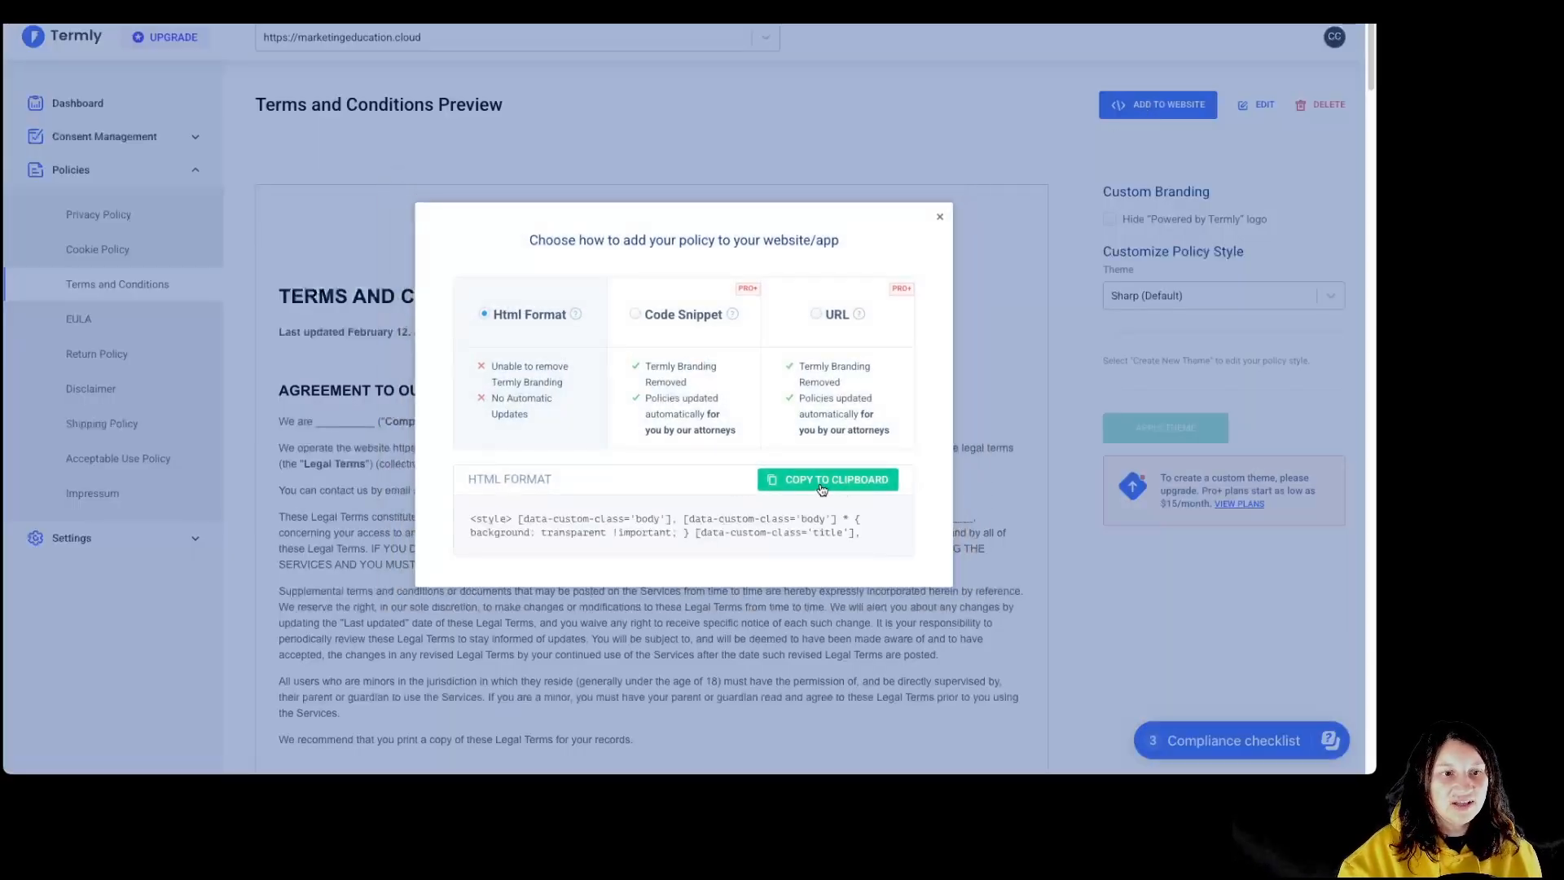
left_click(849, 489)
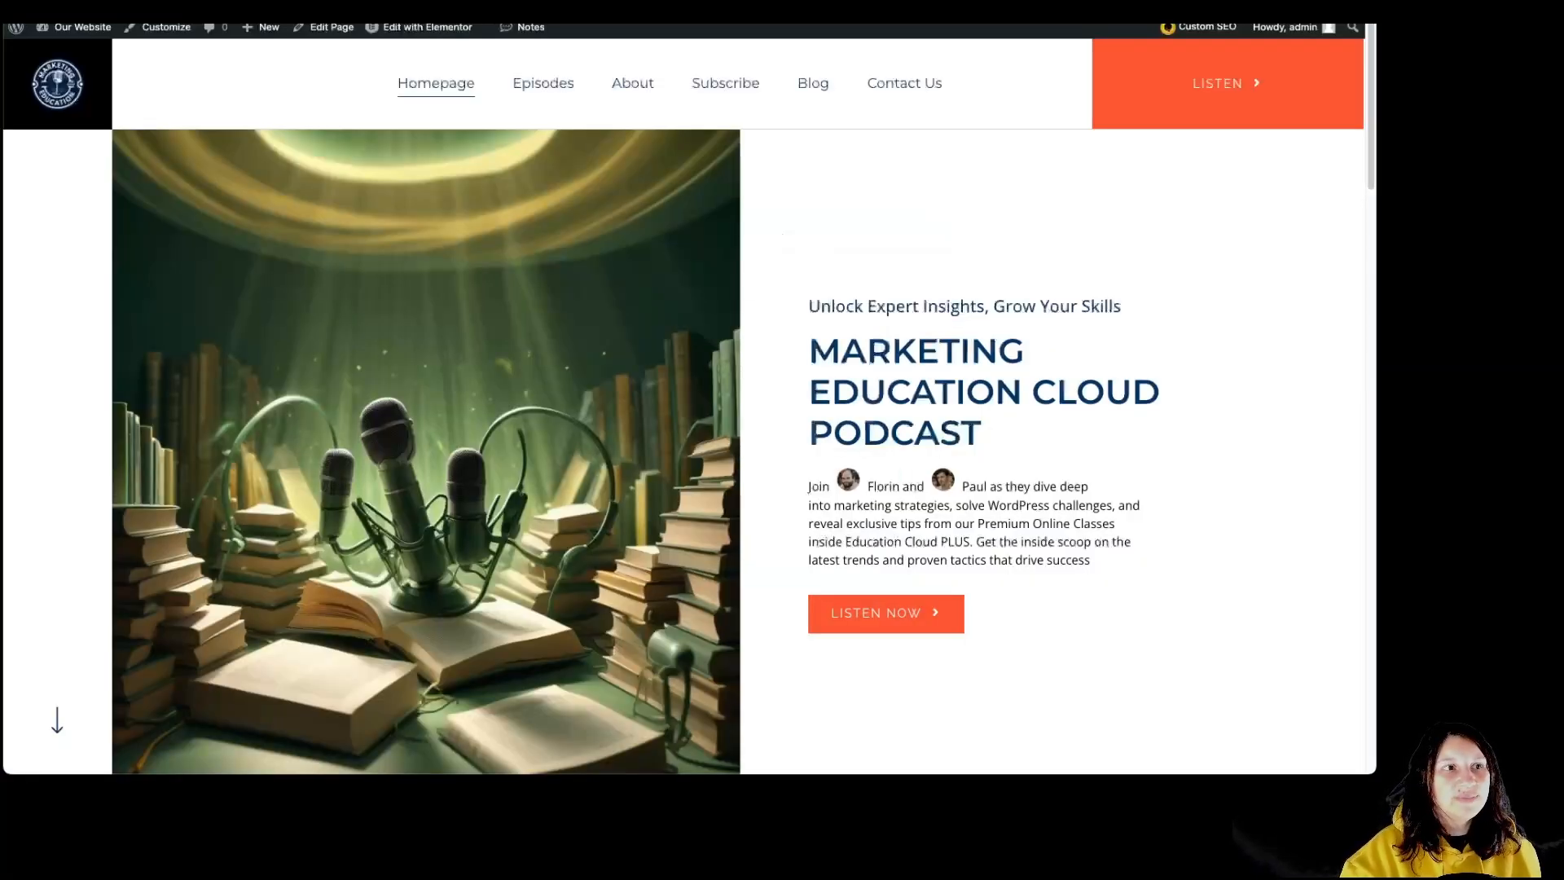
Switch to the WordPress site, go to its dashboard, and create a new blank page.
mouse_move(65, 28)
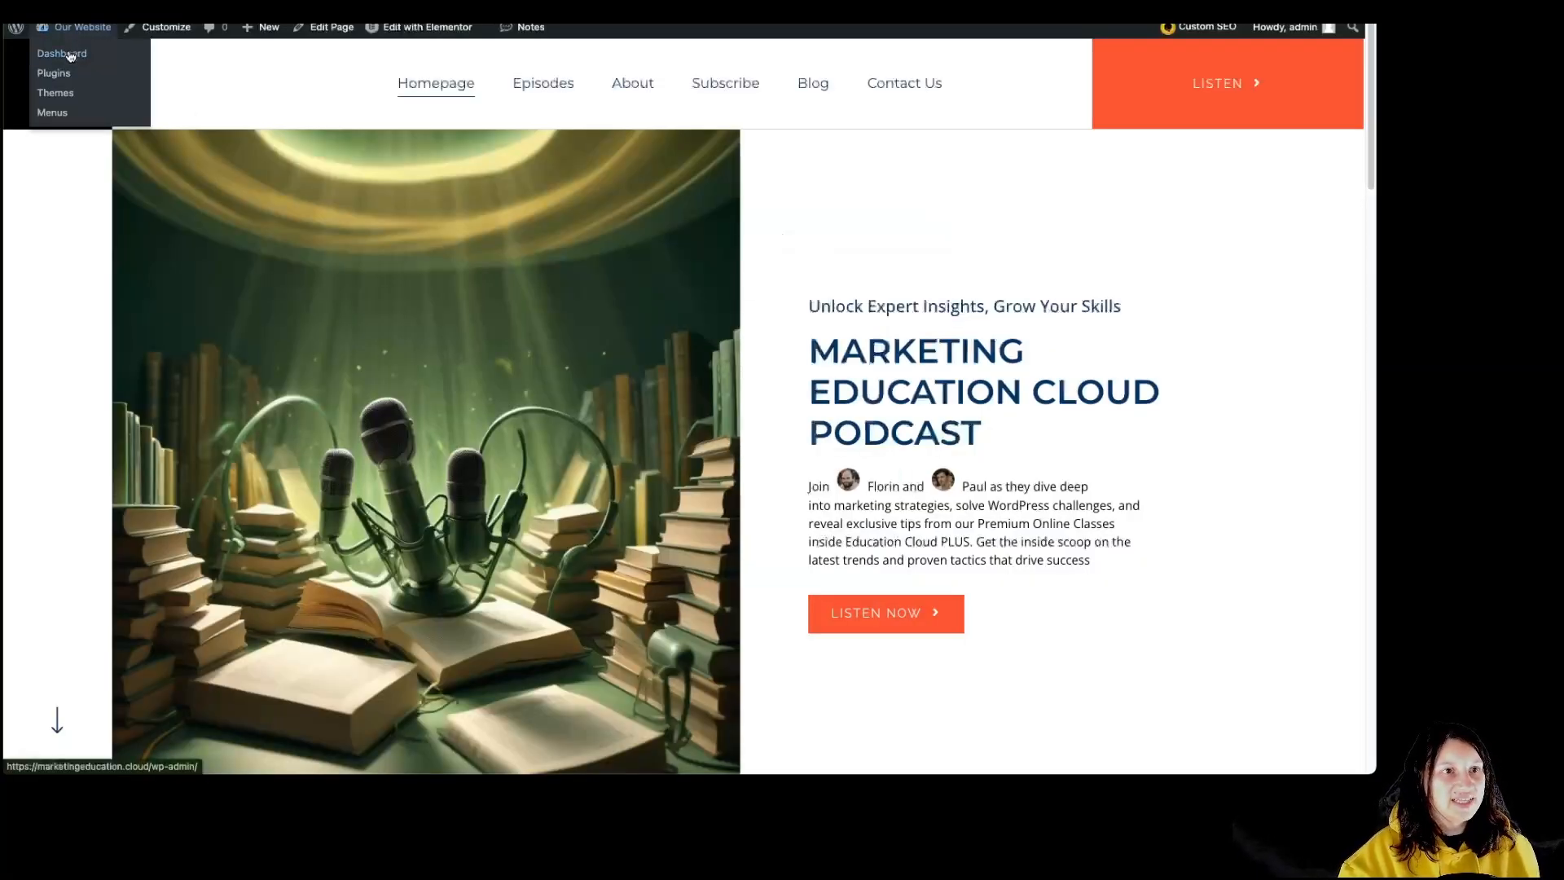
left_click(71, 55)
mouse_move(62, 222)
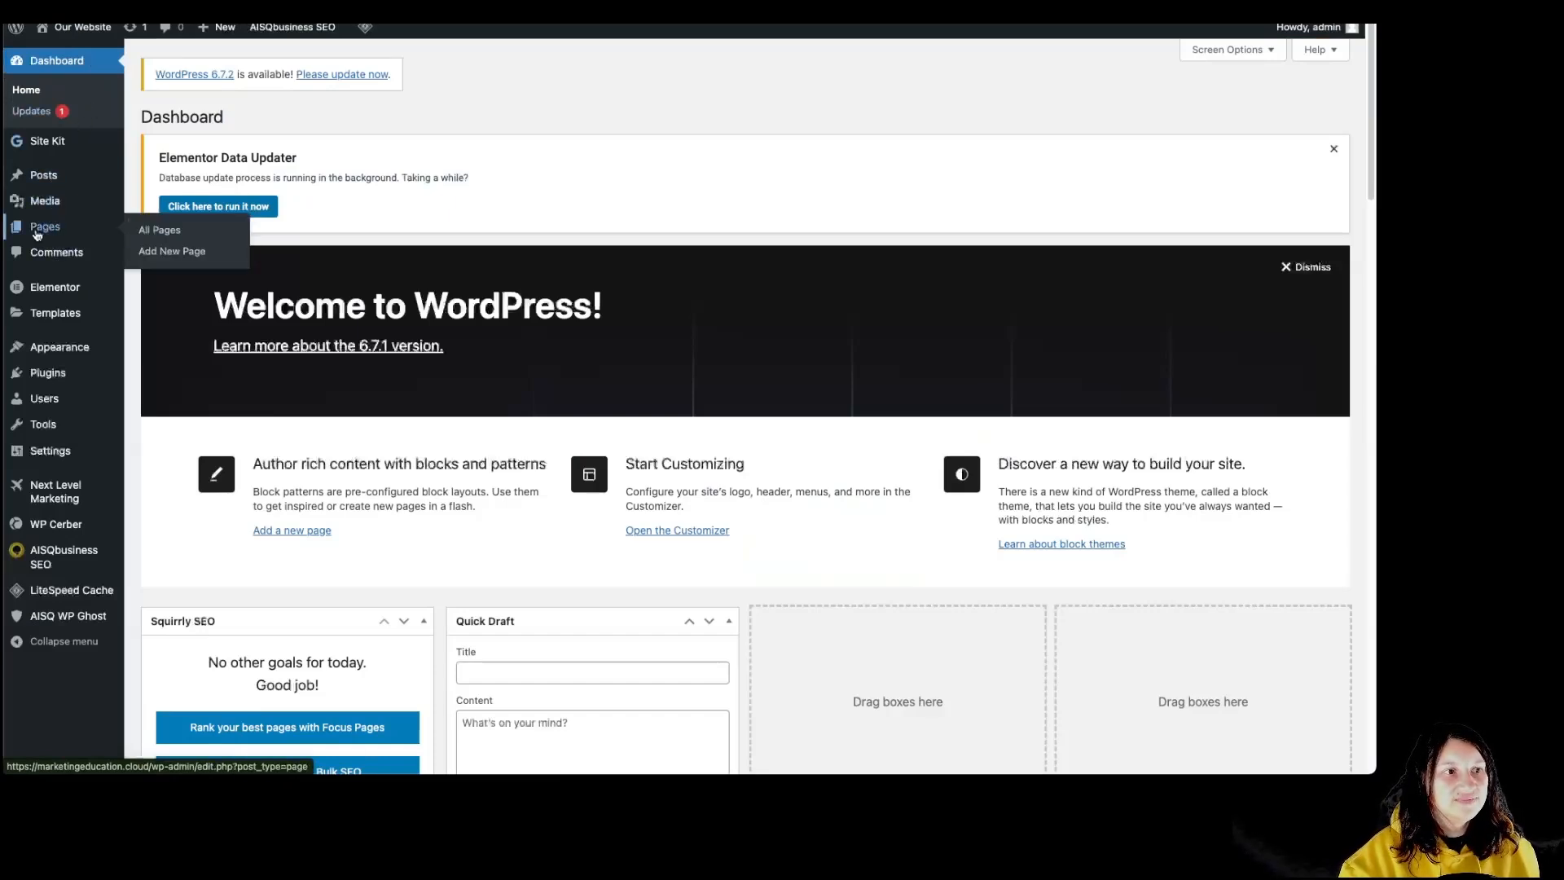
left_click(36, 232)
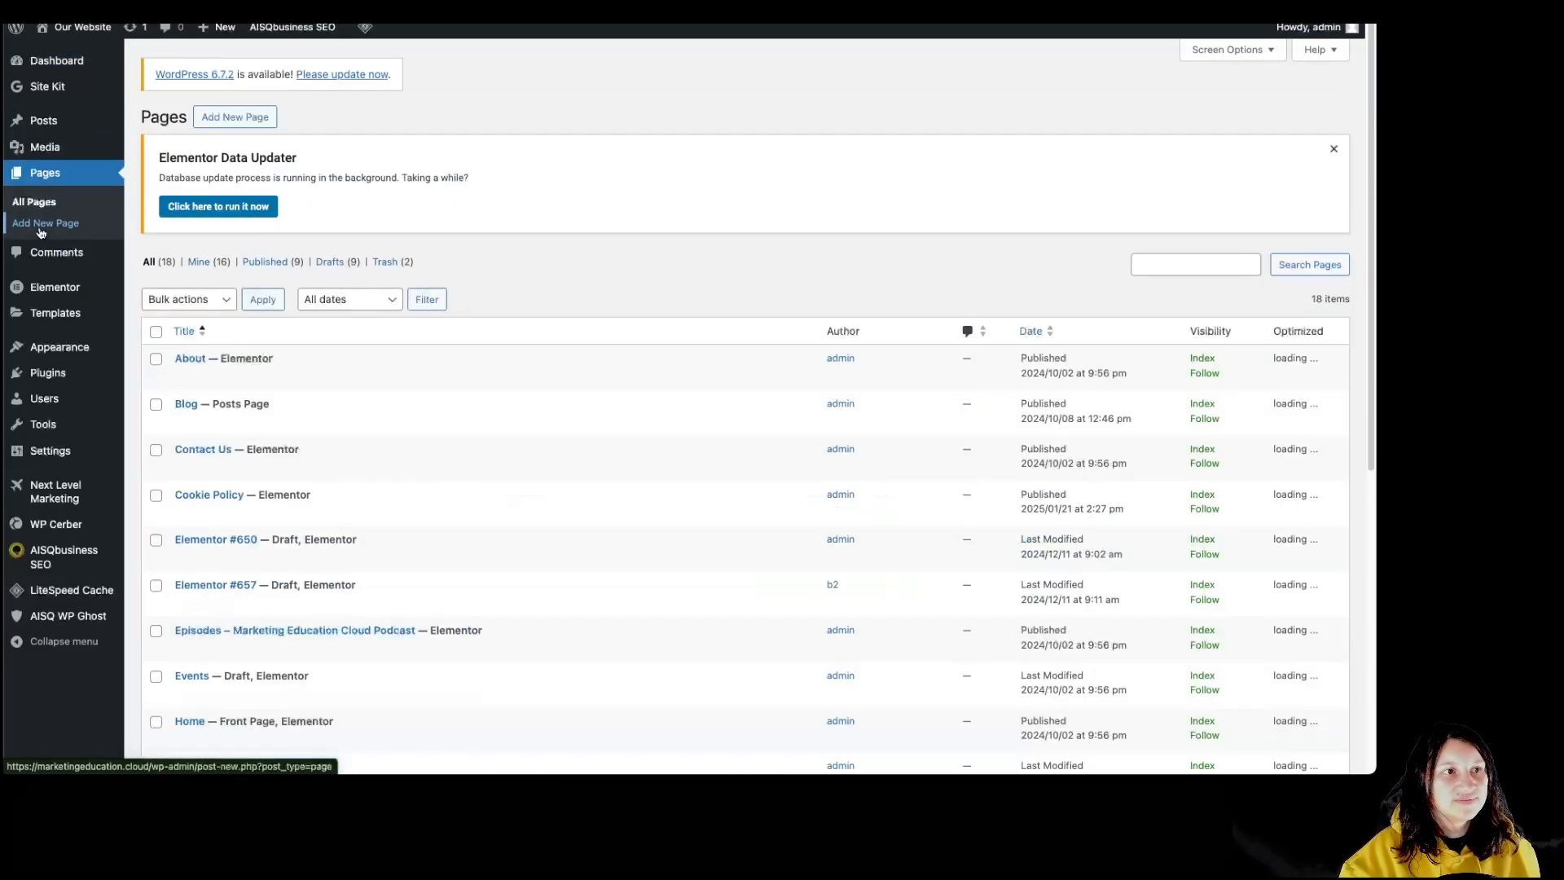
left_click(258, 118)
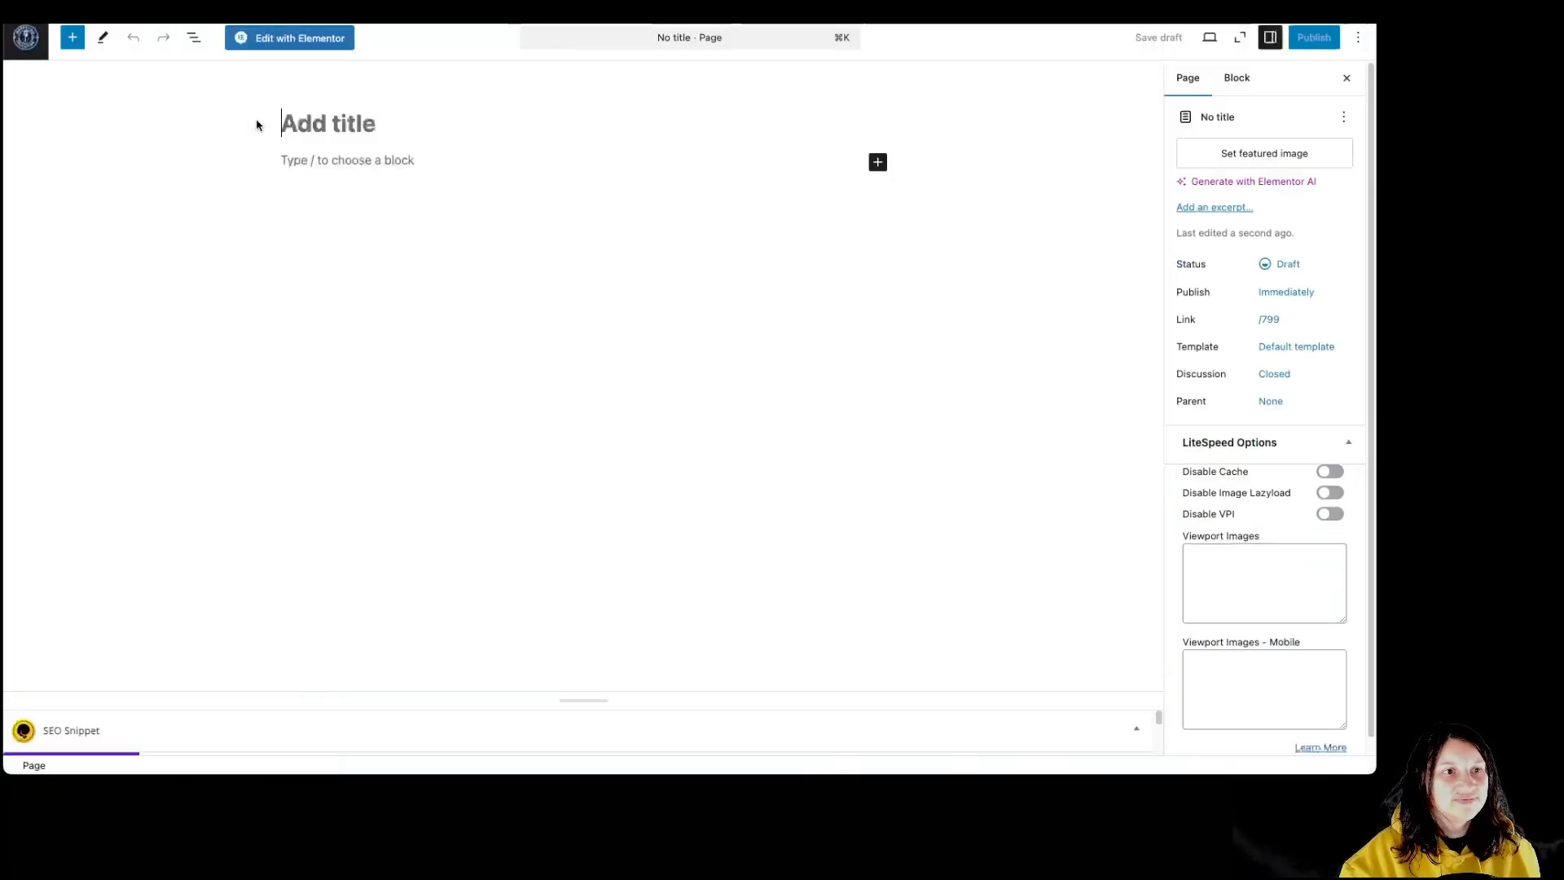
Insert a Shortcode block into the new page's body.
left_click(878, 162)
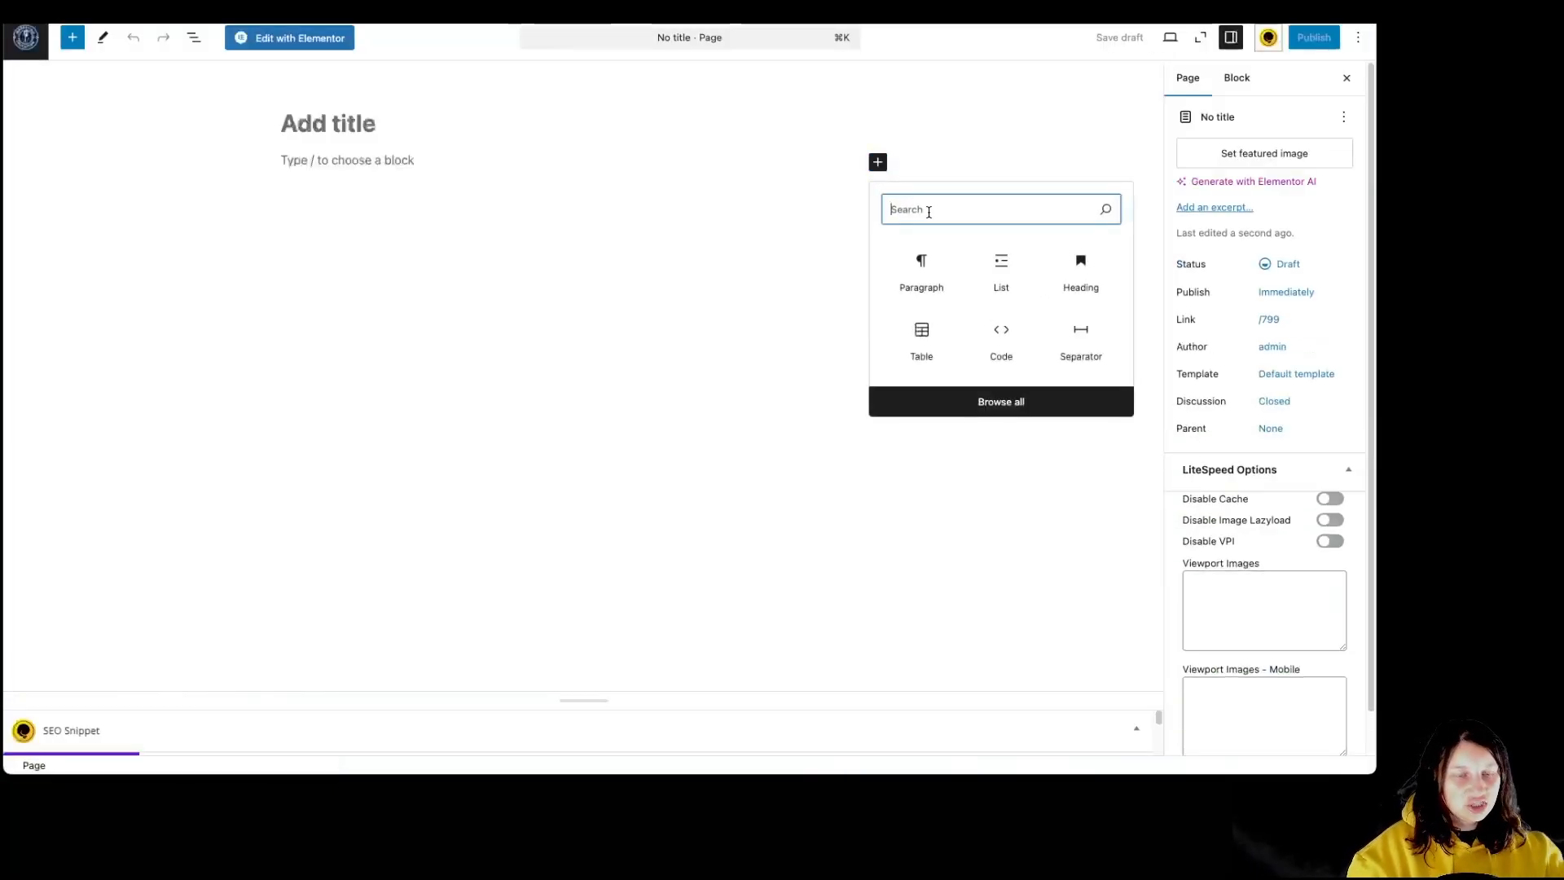
type("short")
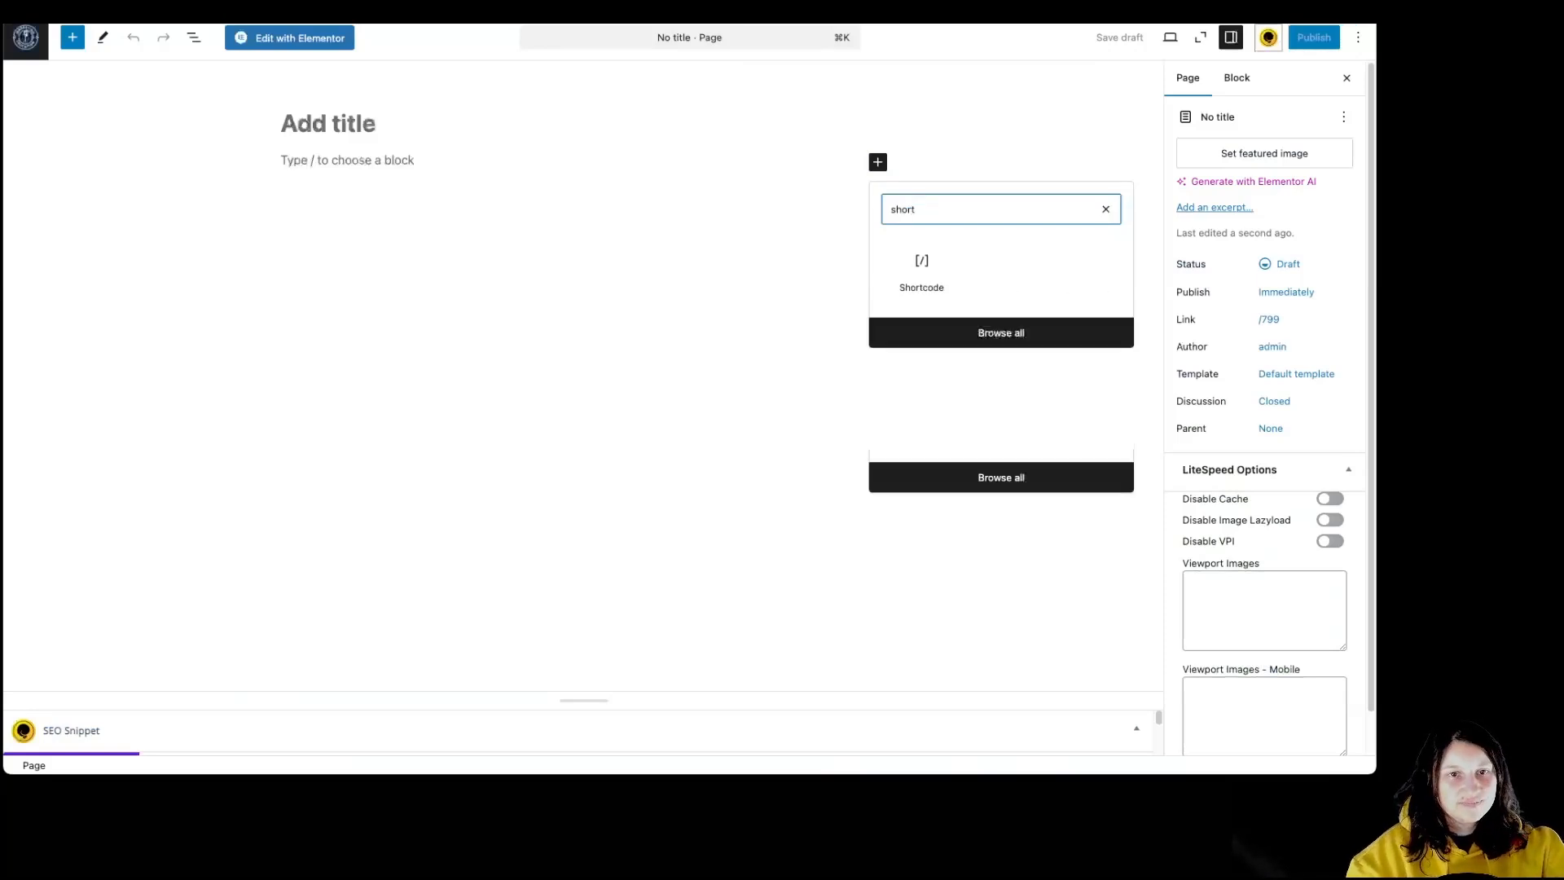
left_click(929, 282)
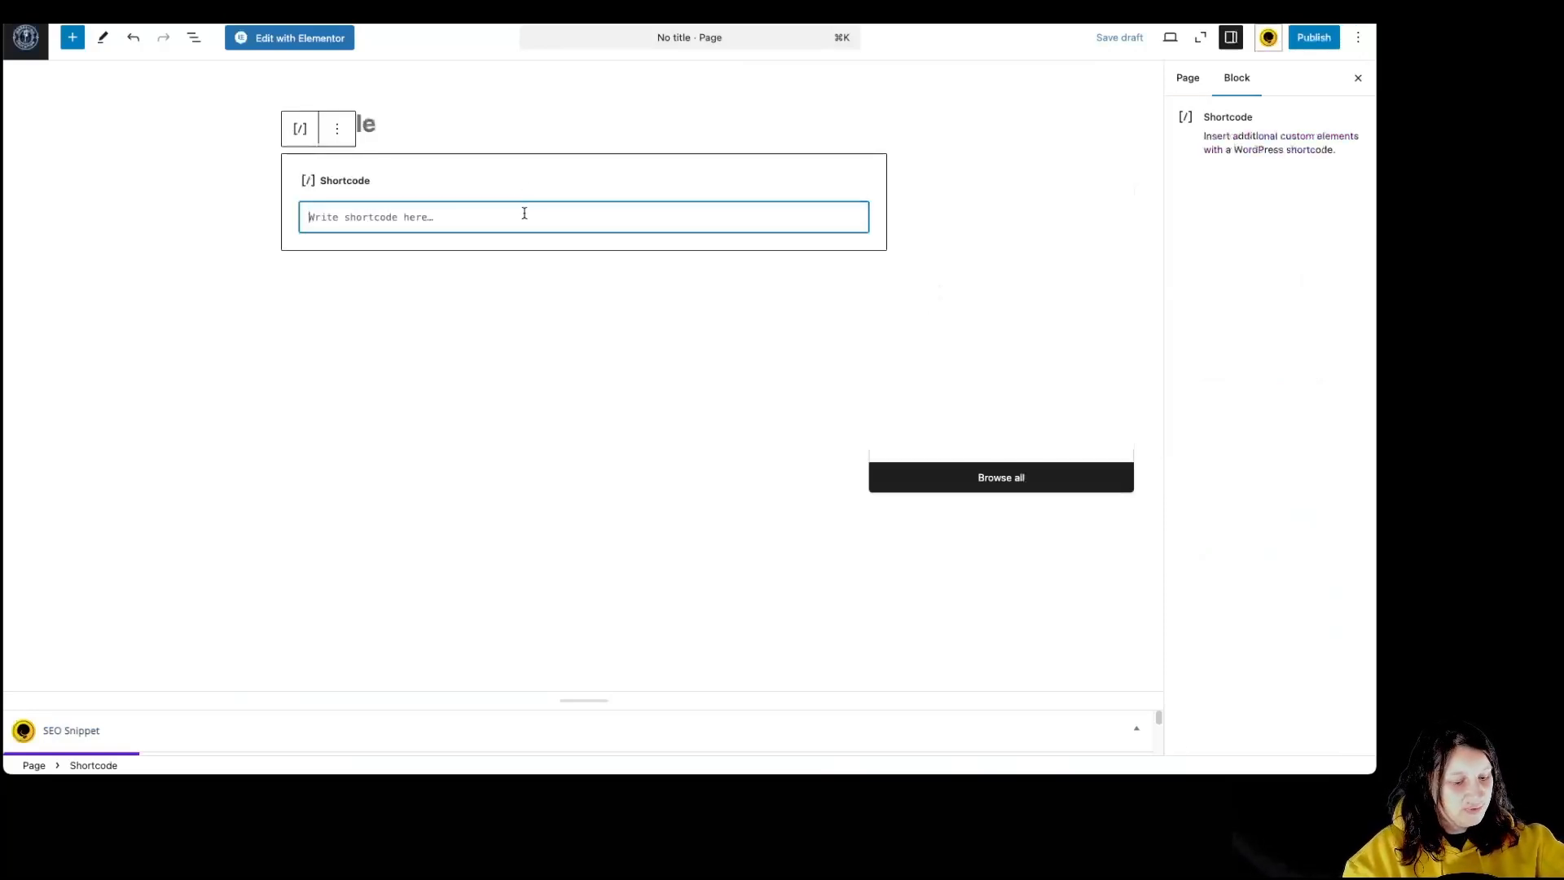
Paste the copied policy HTML into the Shortcode block and save the page as a draft.
key("super+v")
left_click(958, 260)
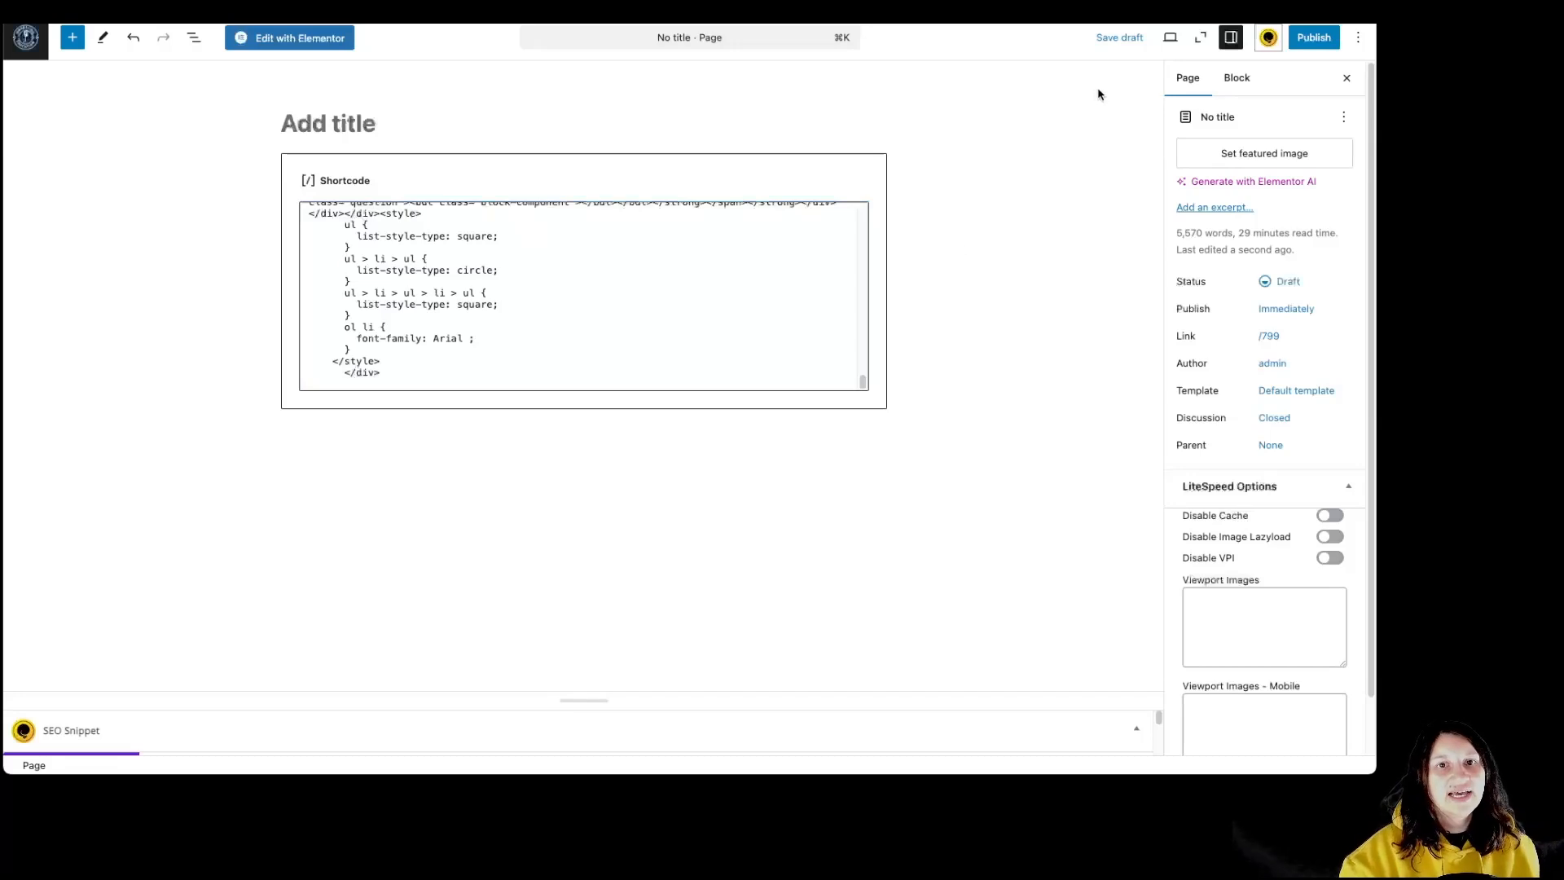
left_click(1121, 41)
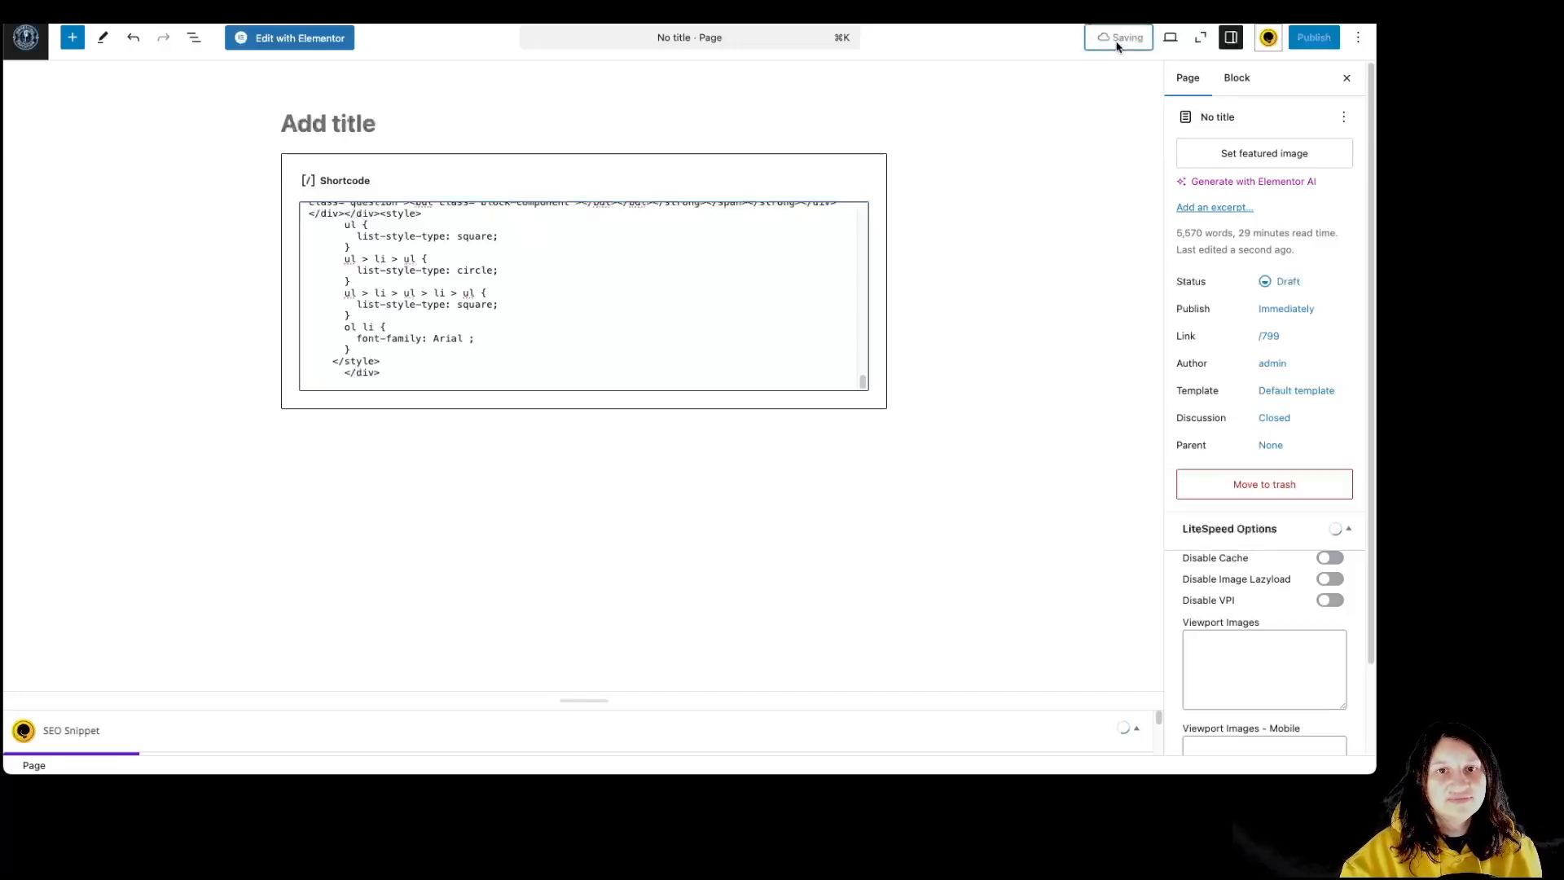
Preview the page in a new tab and copy the full rendered policy text, through section 21, CONTACT US.
left_click(1170, 39)
left_click(1089, 174)
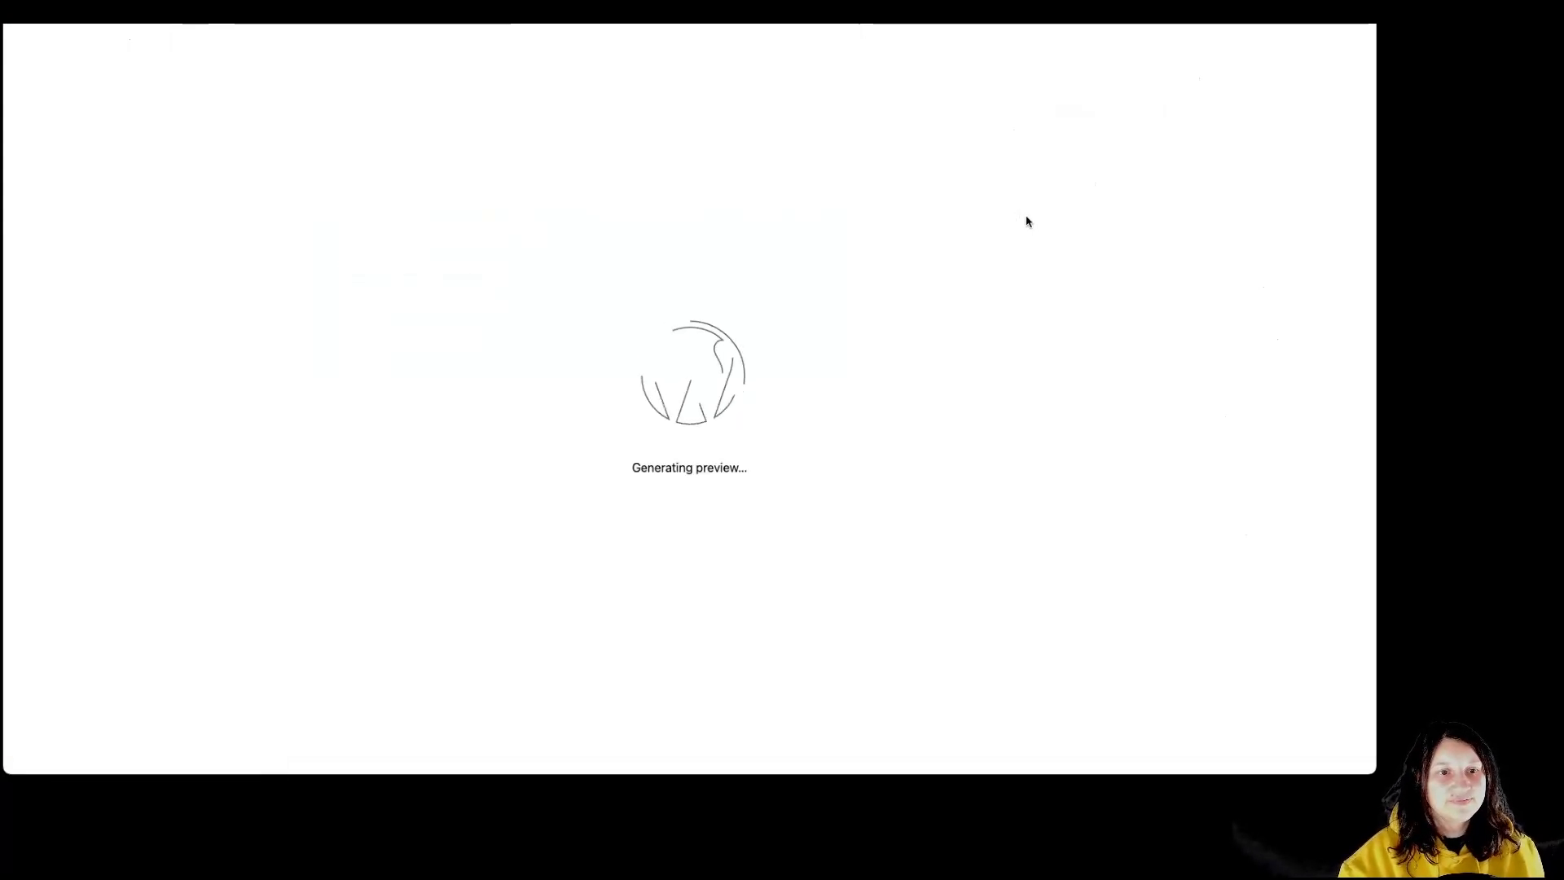
left_click_drag(244, 216, 668, 359)
scroll(513, 609, "down", 1)
scroll(517, 603, "down", 20)
scroll(522, 603, "down", 20)
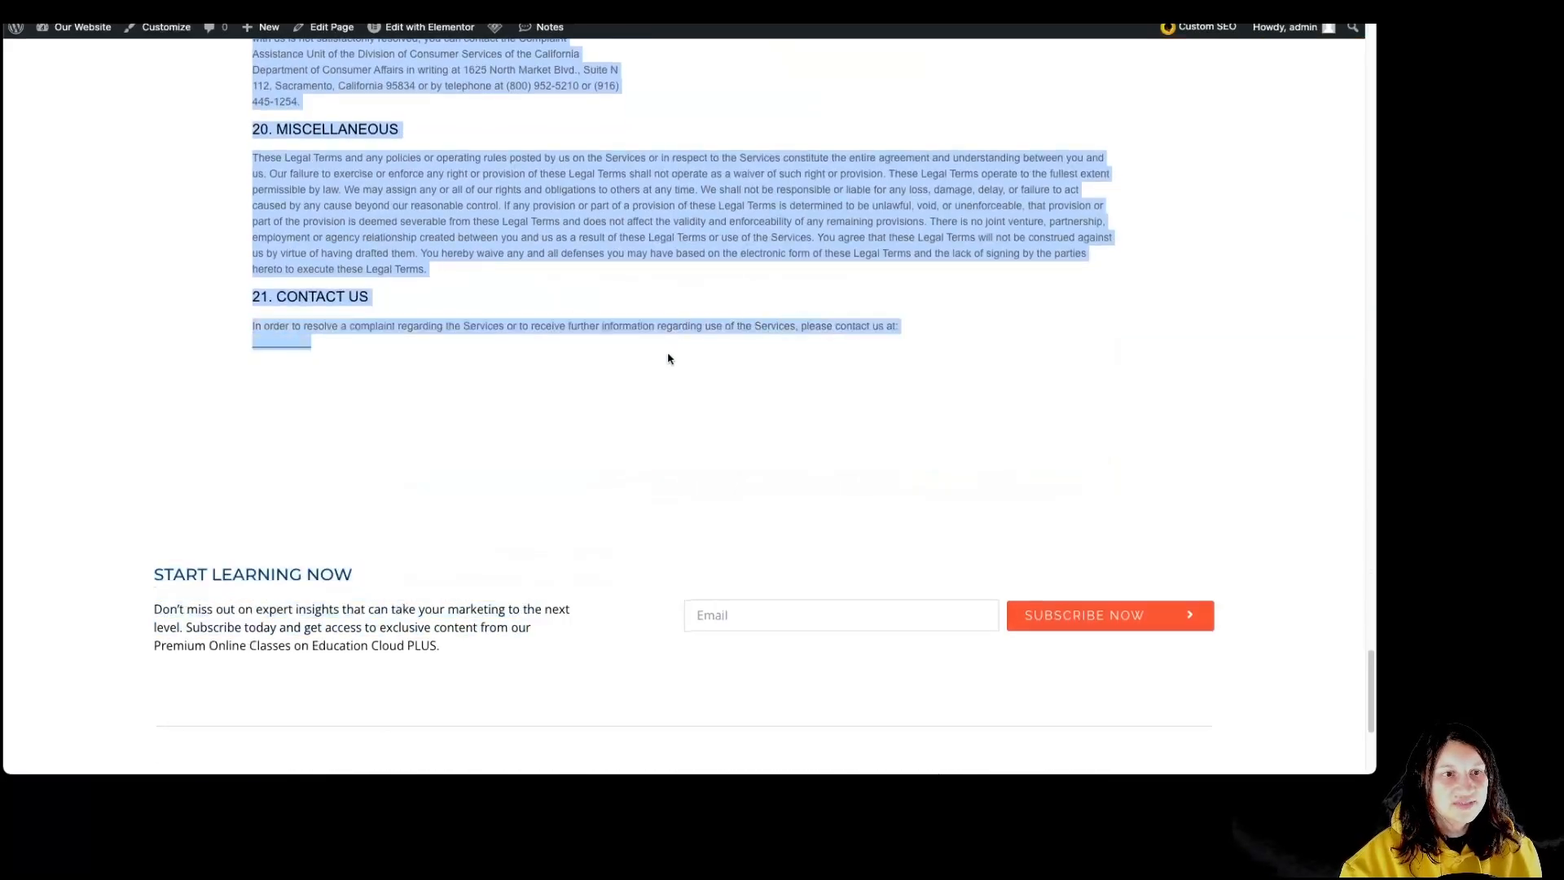
right_click(512, 183)
left_click(551, 218)
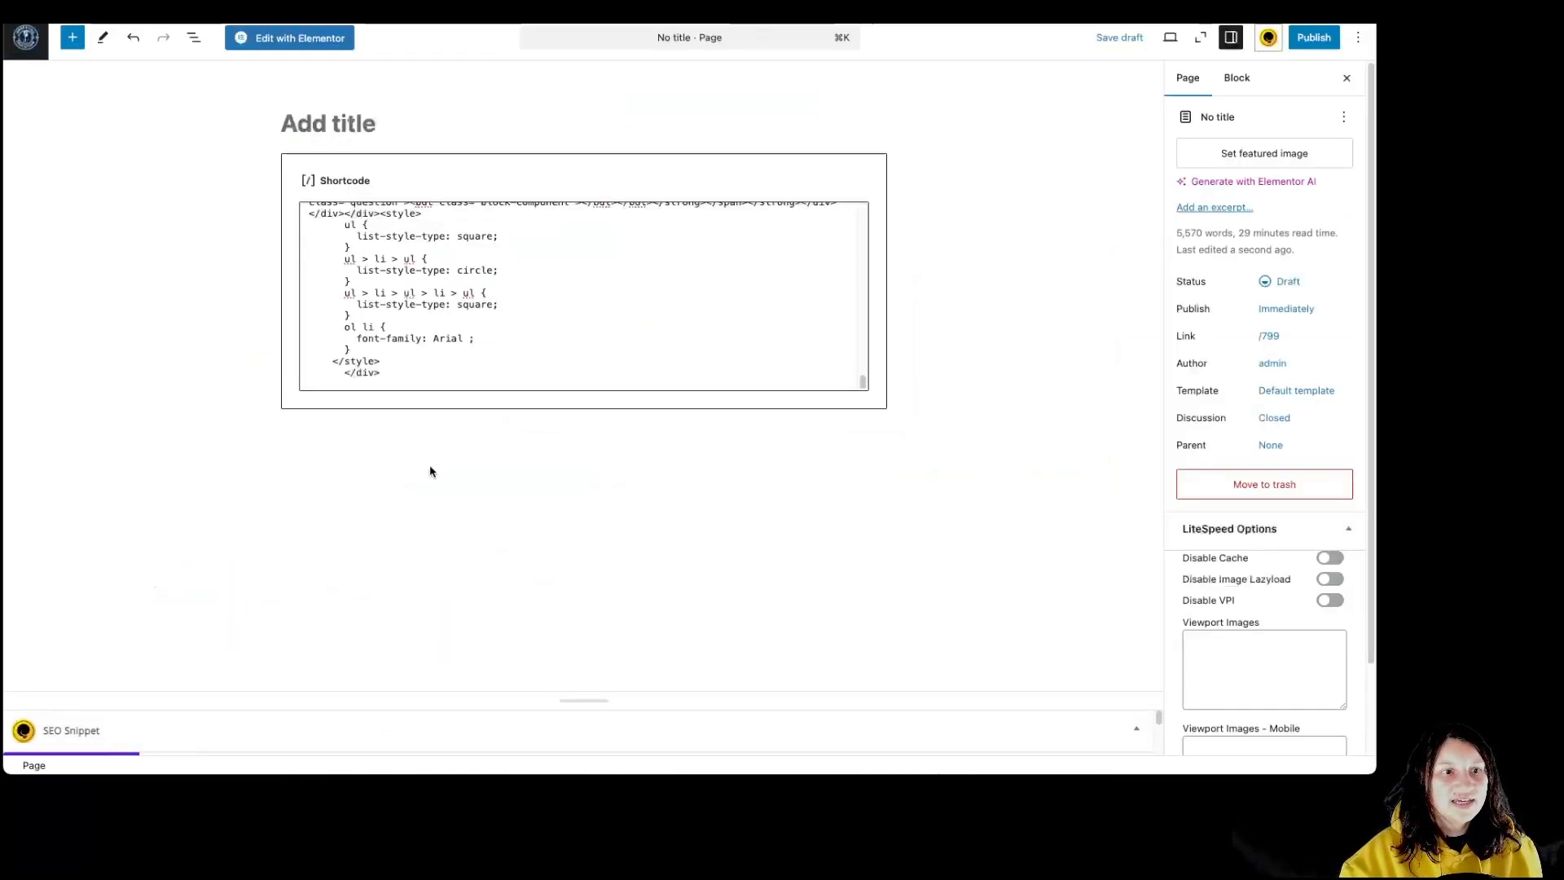
Paste the copied policy text into a new paragraph block below the Shortcode block in the page editor.
left_click(430, 471)
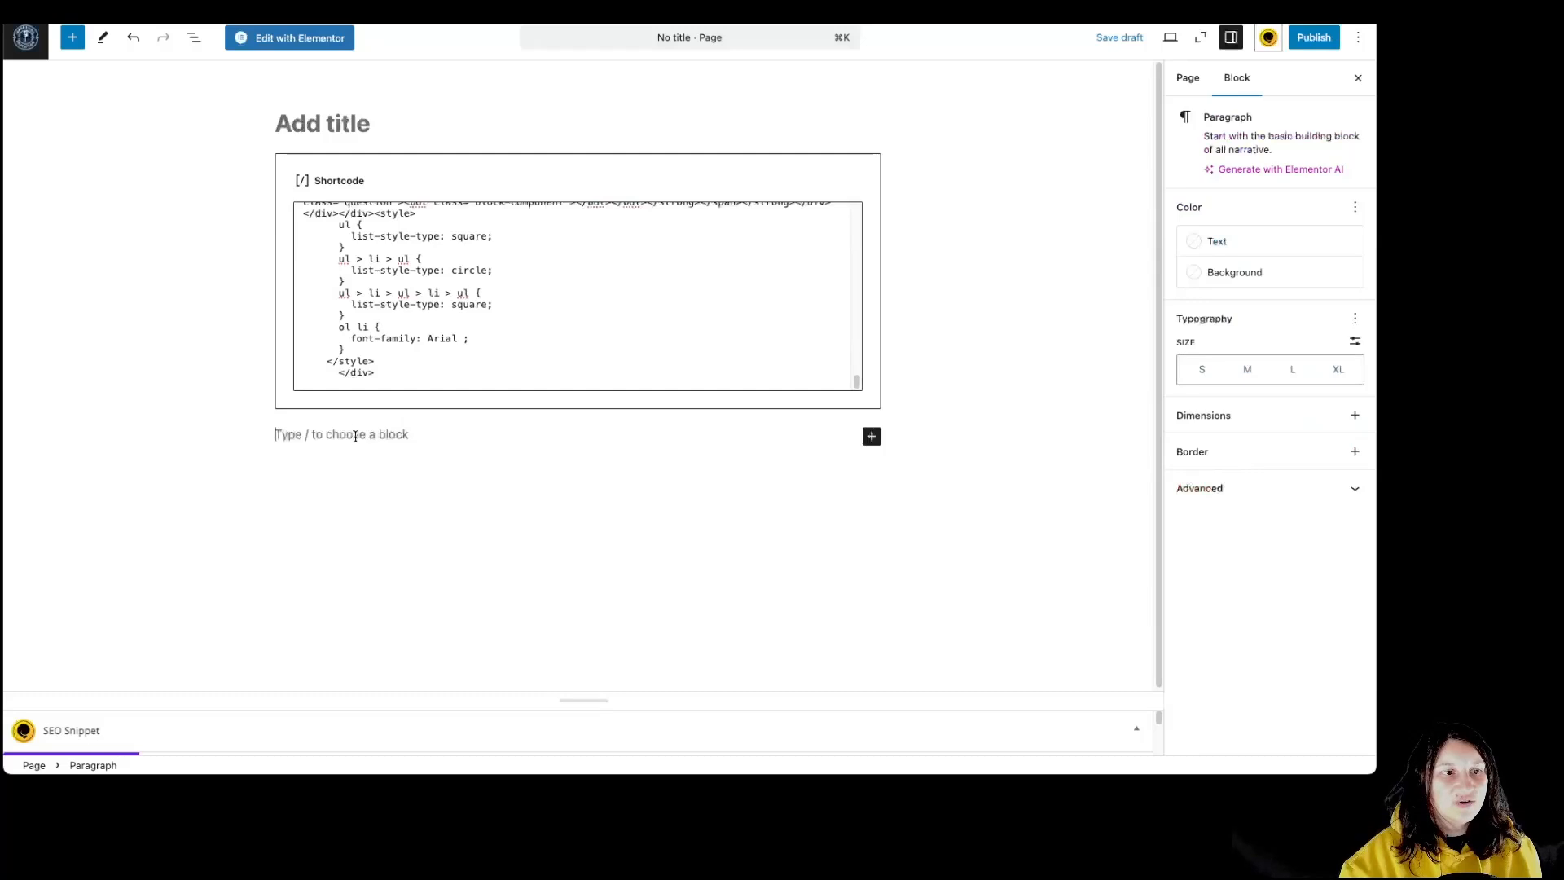
right_click(359, 433)
left_click(386, 567)
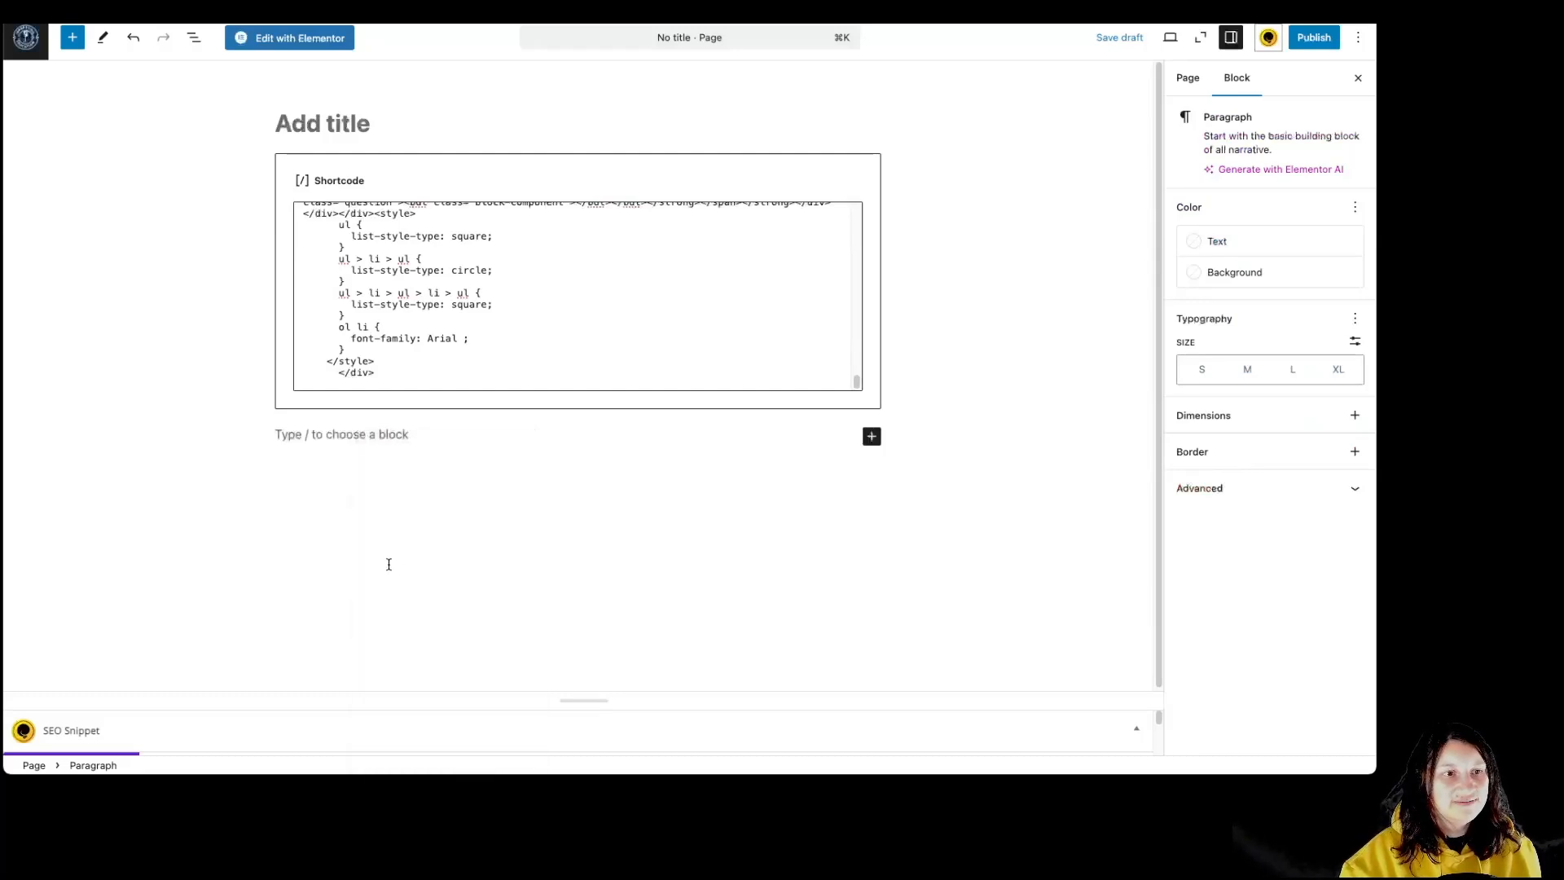
scroll(629, 449, "up", 20)
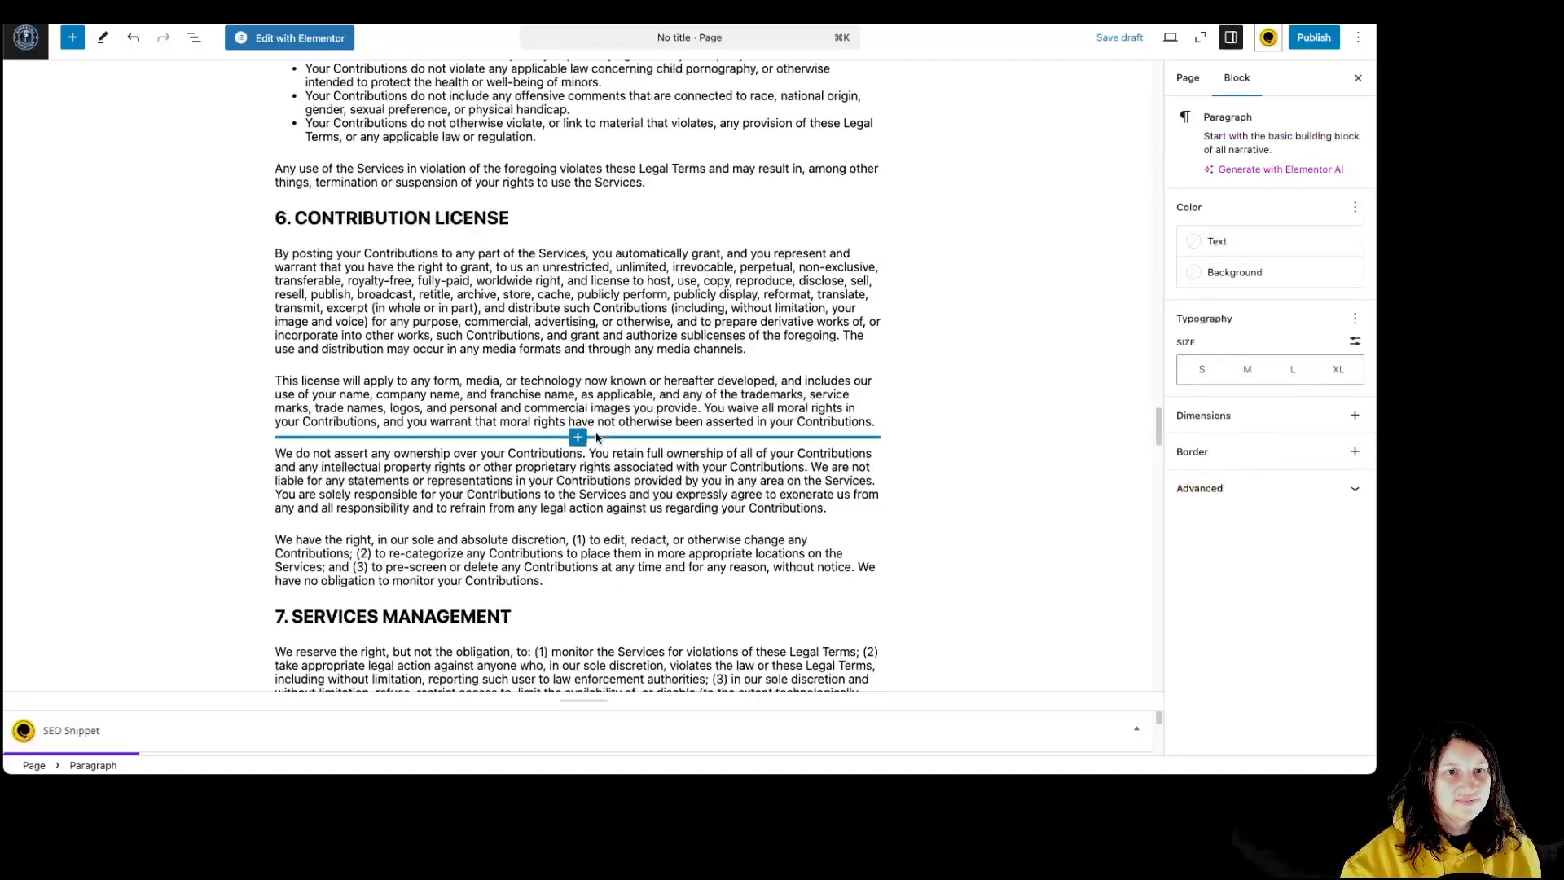
scroll(692, 423, "up", 15)
scroll(896, 416, "up", 20)
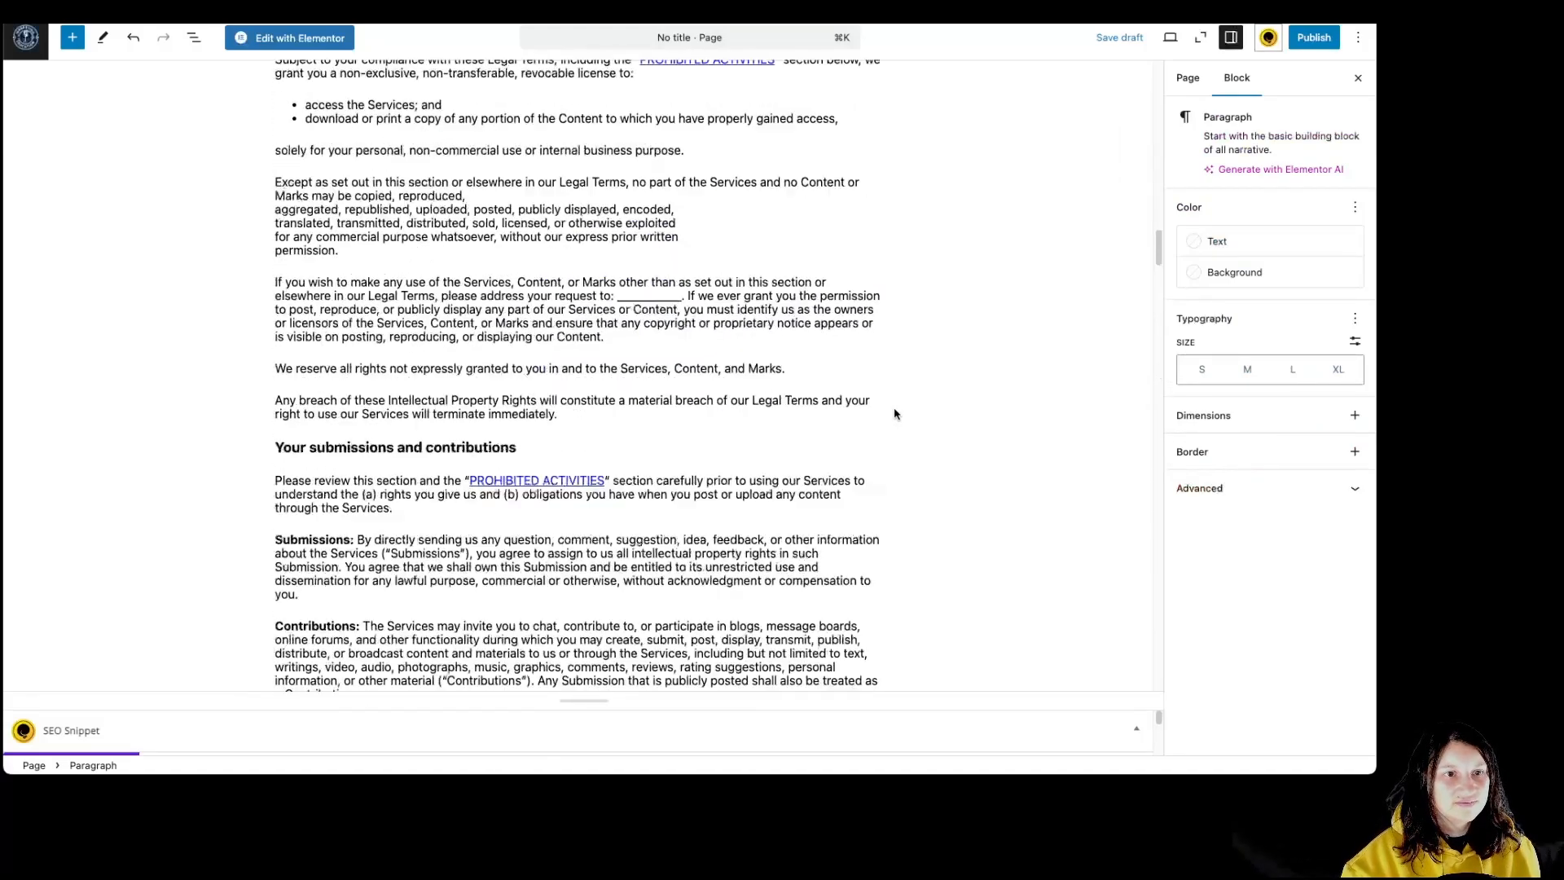
scroll(888, 418, "up", 20)
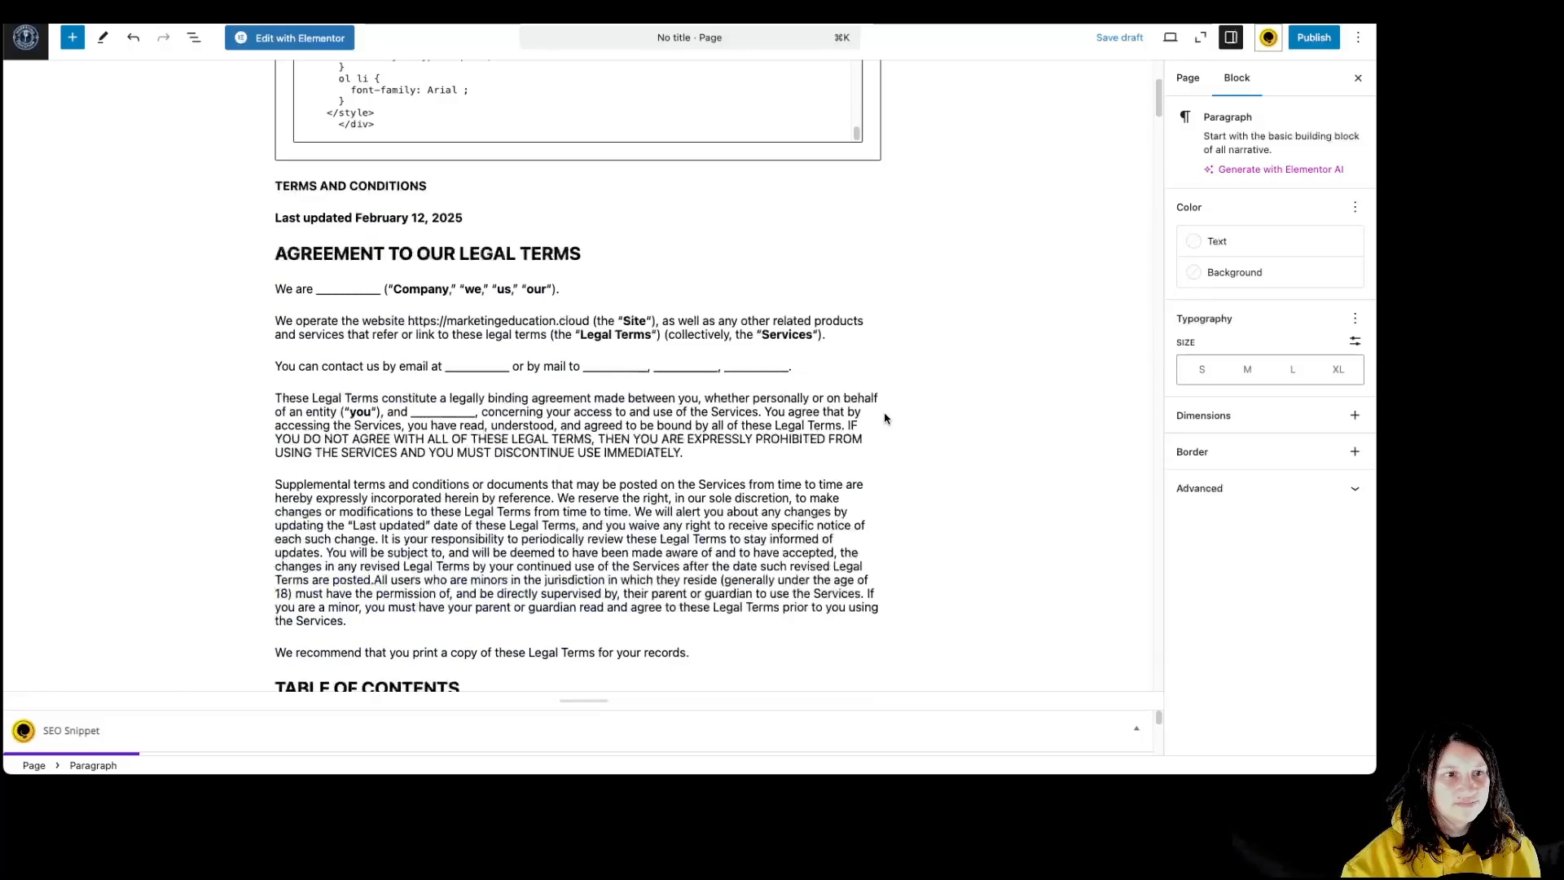
Delete the Shortcode block and move the TERMS AND CONDITIONS line from the body into the page title.
left_click(590, 182)
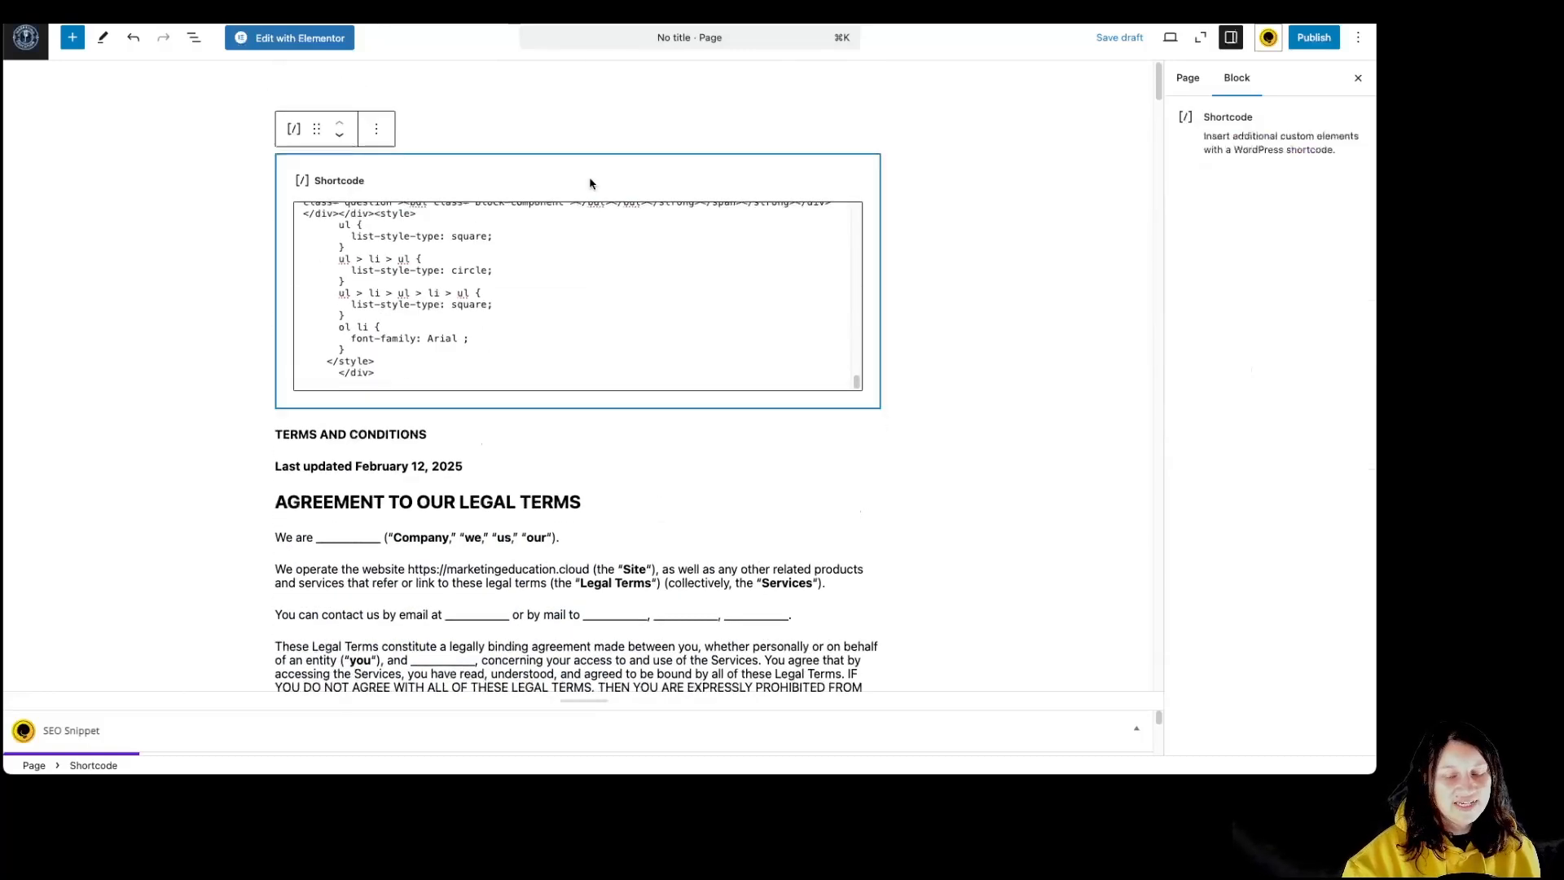
key("BackSpace")
left_click_drag(453, 160, 274, 163)
key("BackSpace")
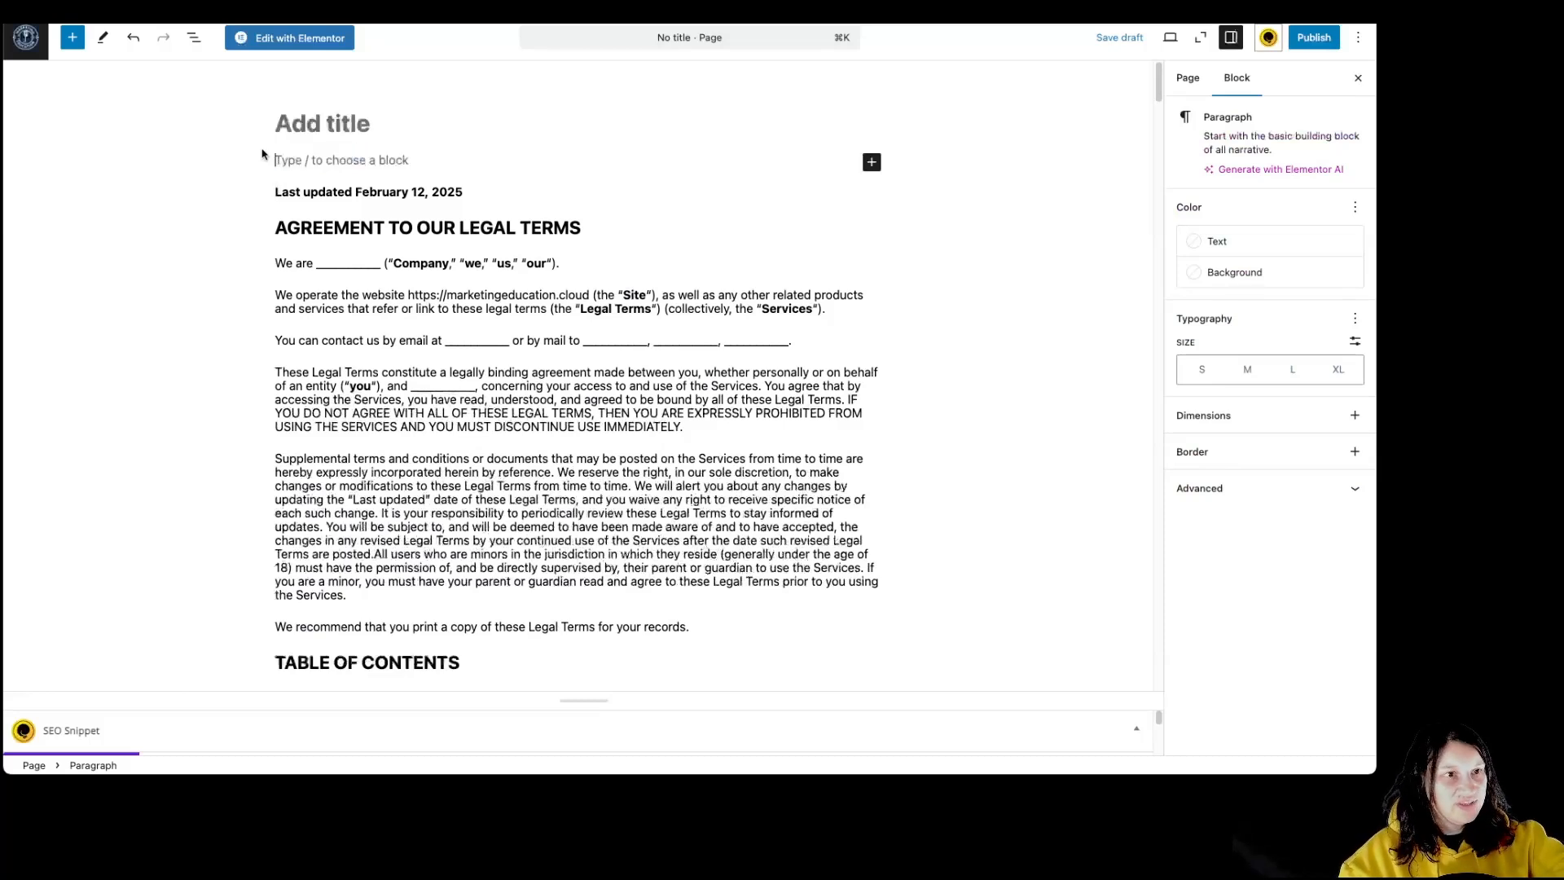
left_click(294, 126)
key("super+v")
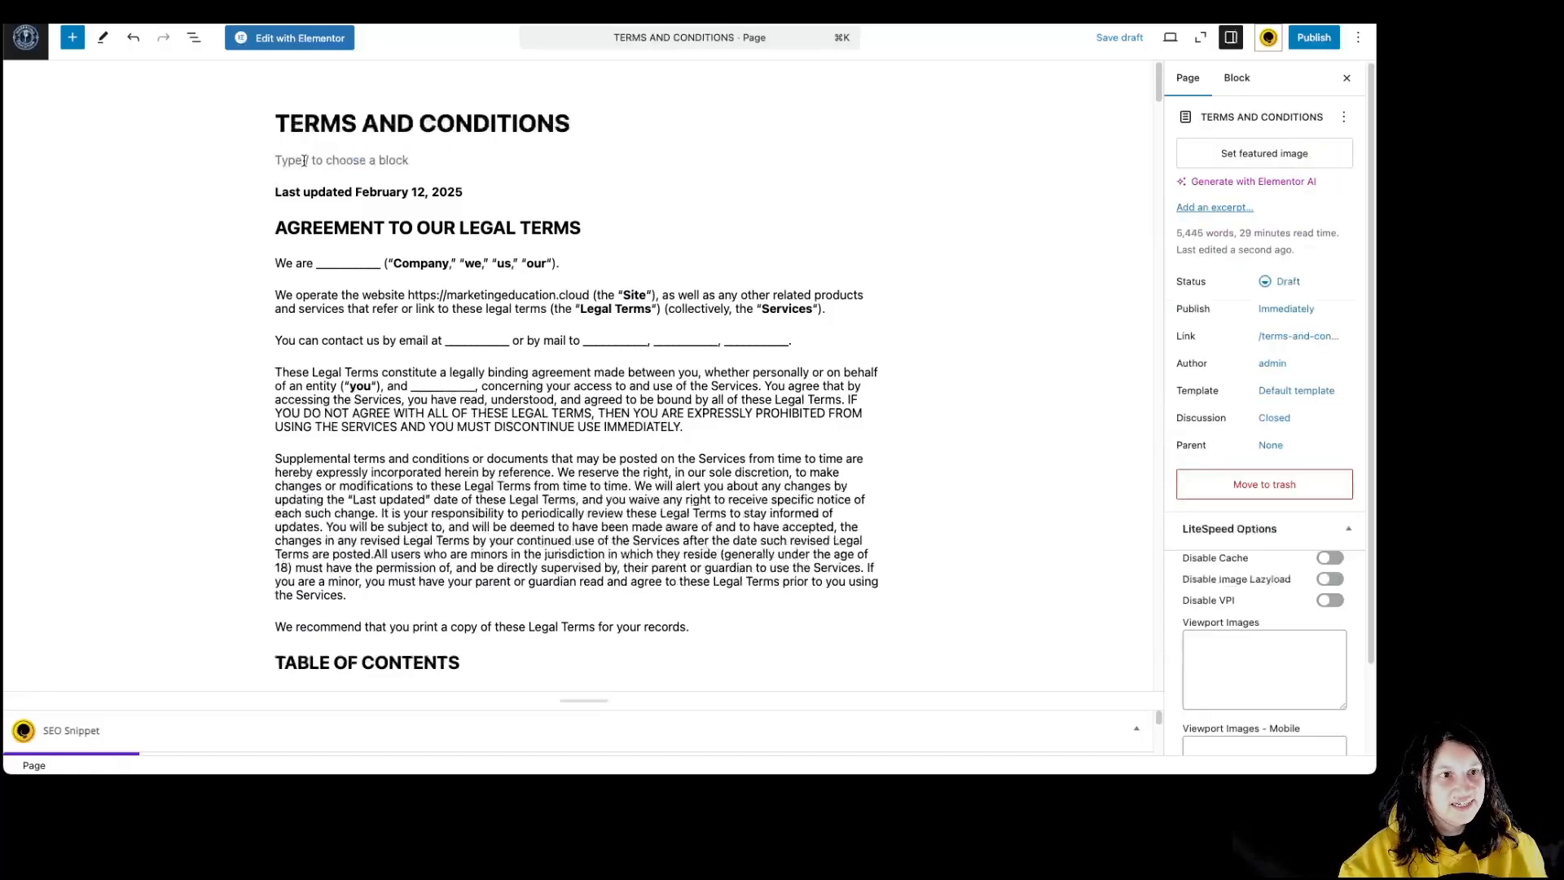
Save the Terms and Conditions page draft and preview it in a new tab.
left_click(1121, 39)
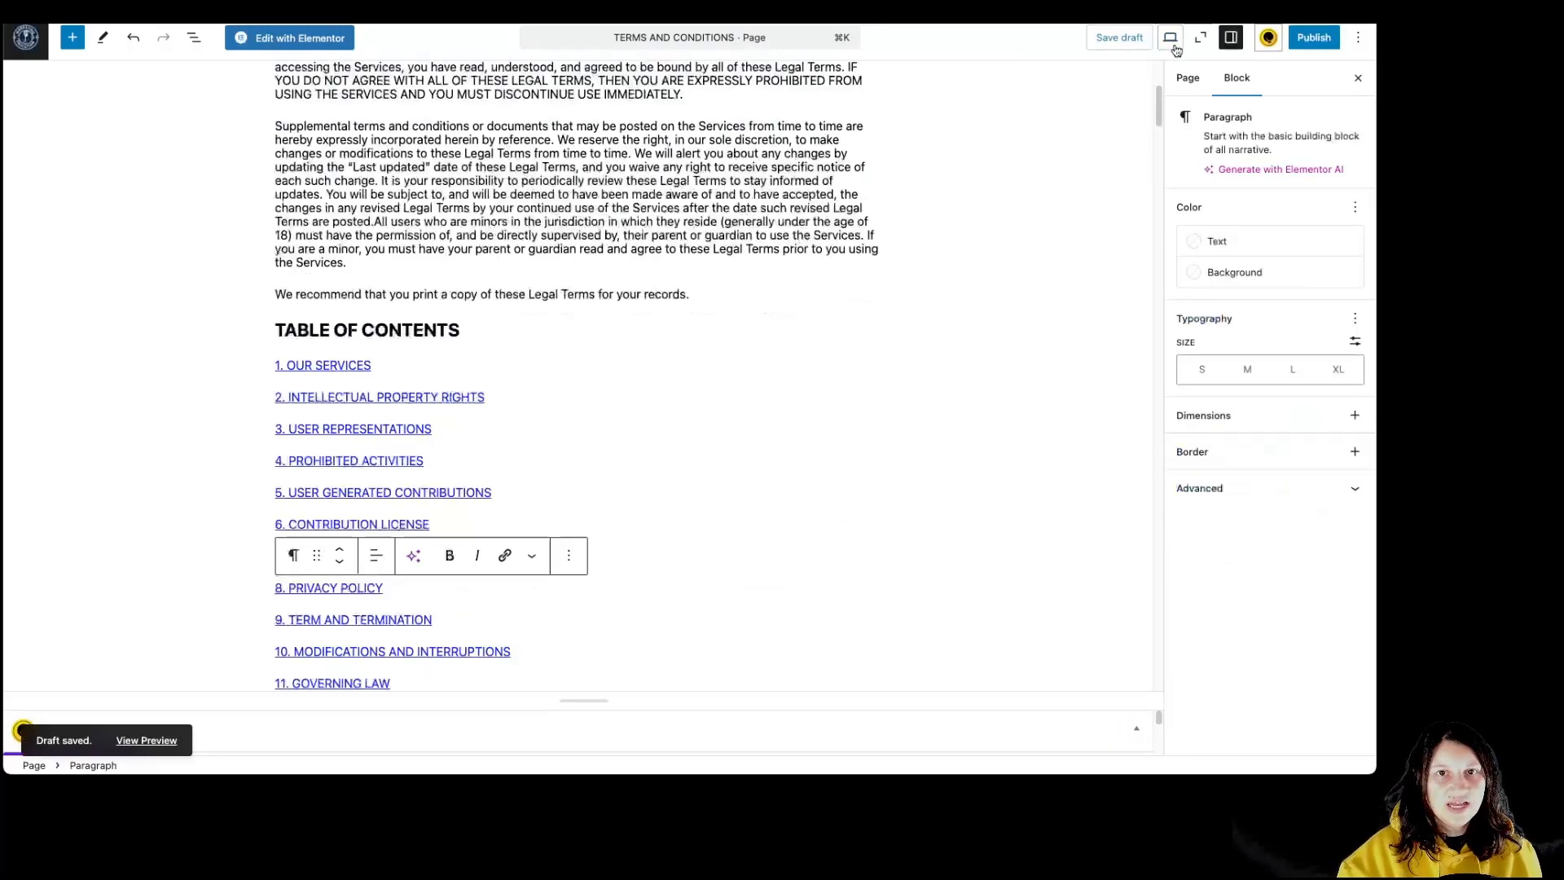
left_click(1172, 43)
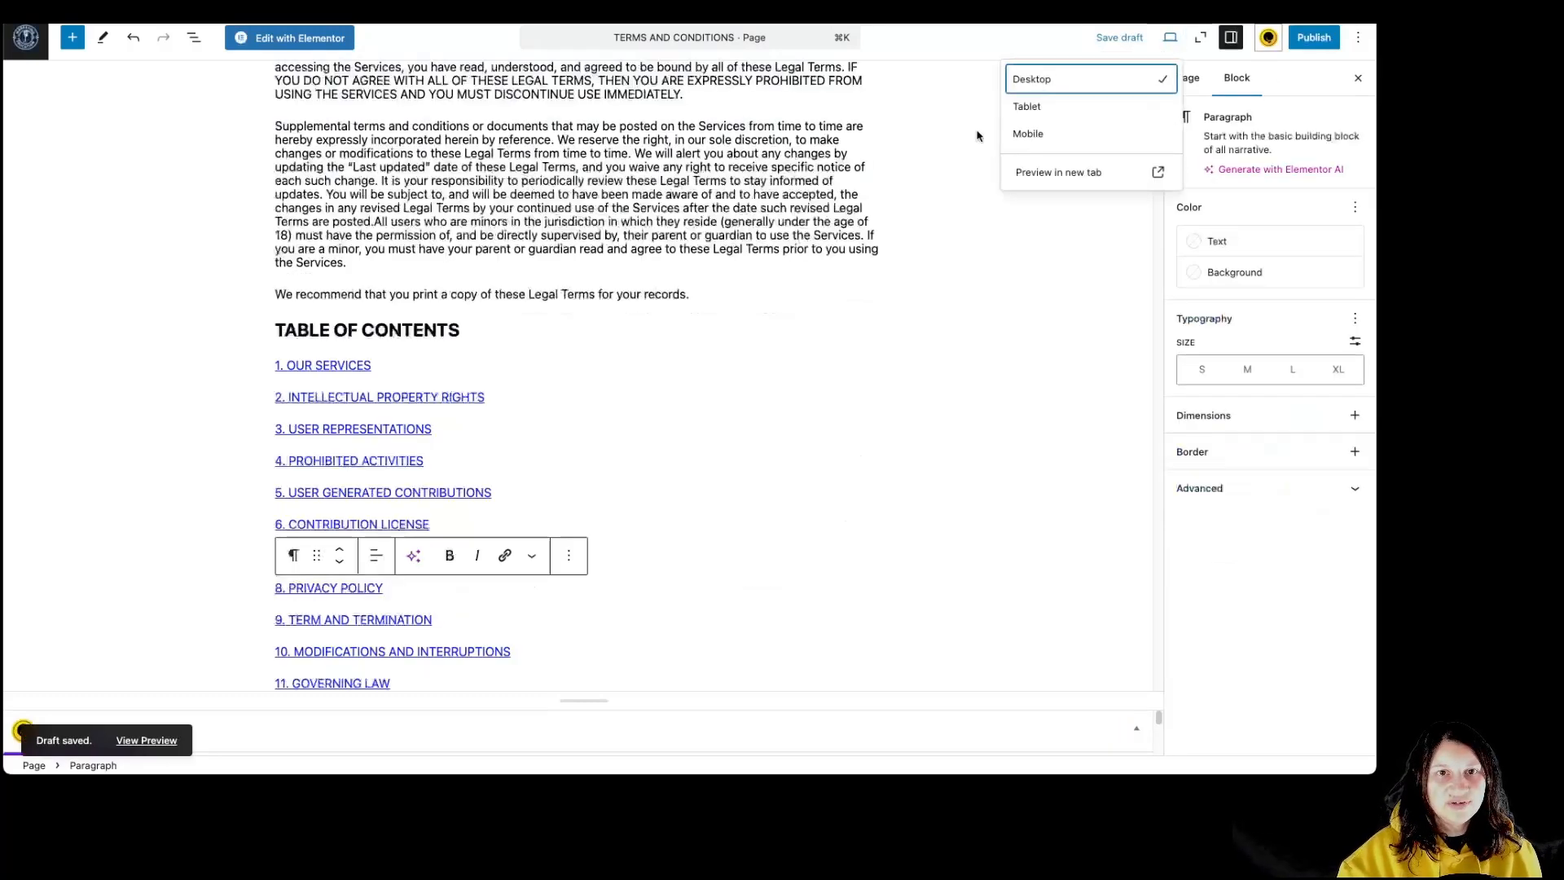
left_click(1072, 182)
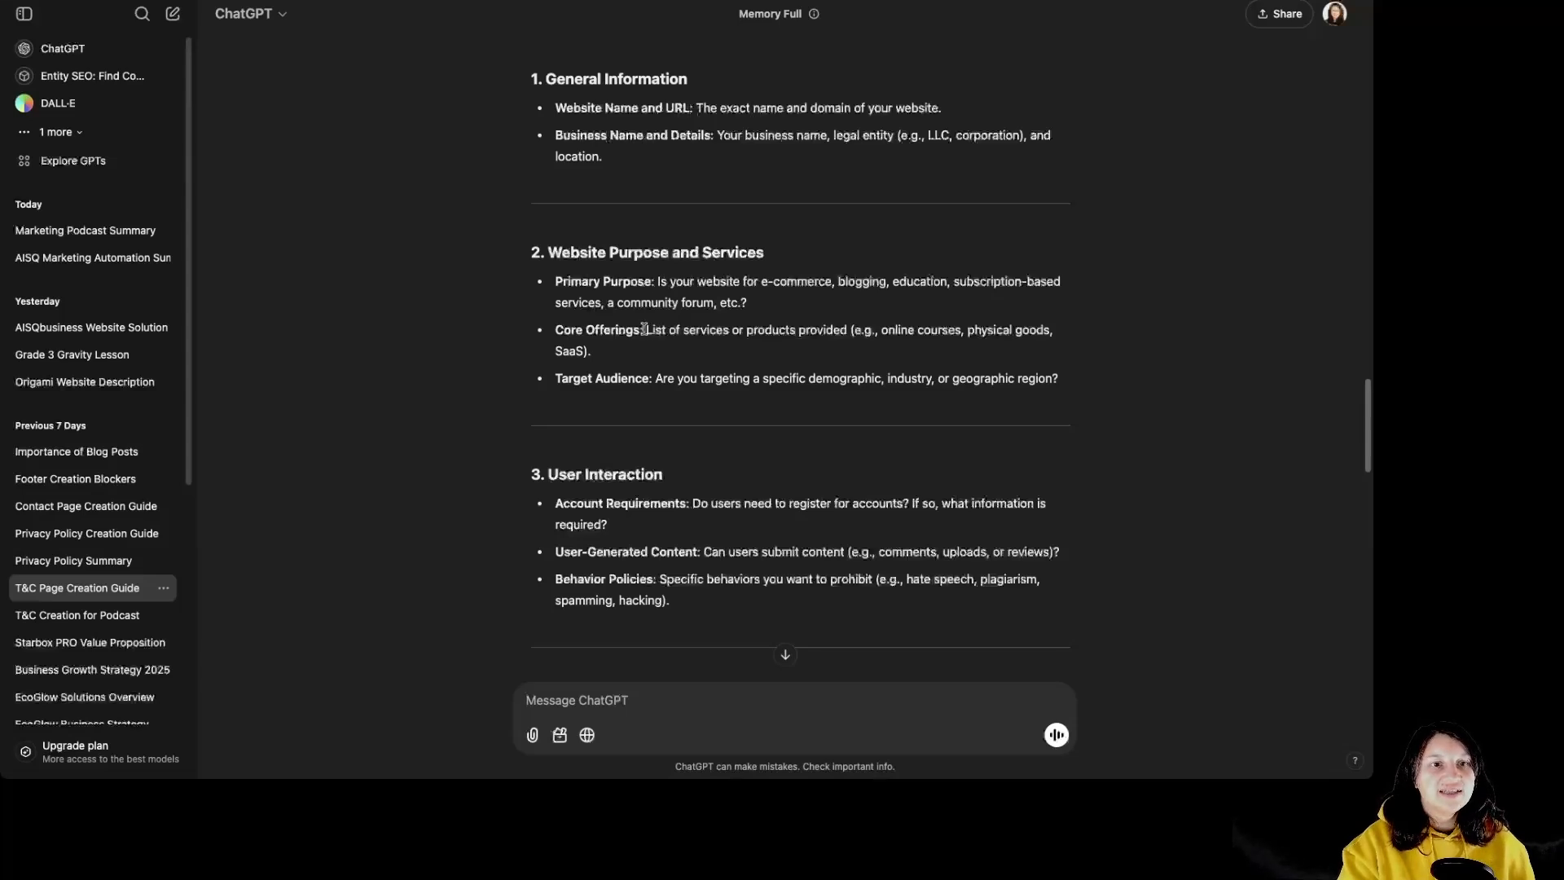
Review the checklist in ChatGPT's T&C Page Creation Guide chat, from website purpose and services through contact information.
scroll(714, 399, "down", 5)
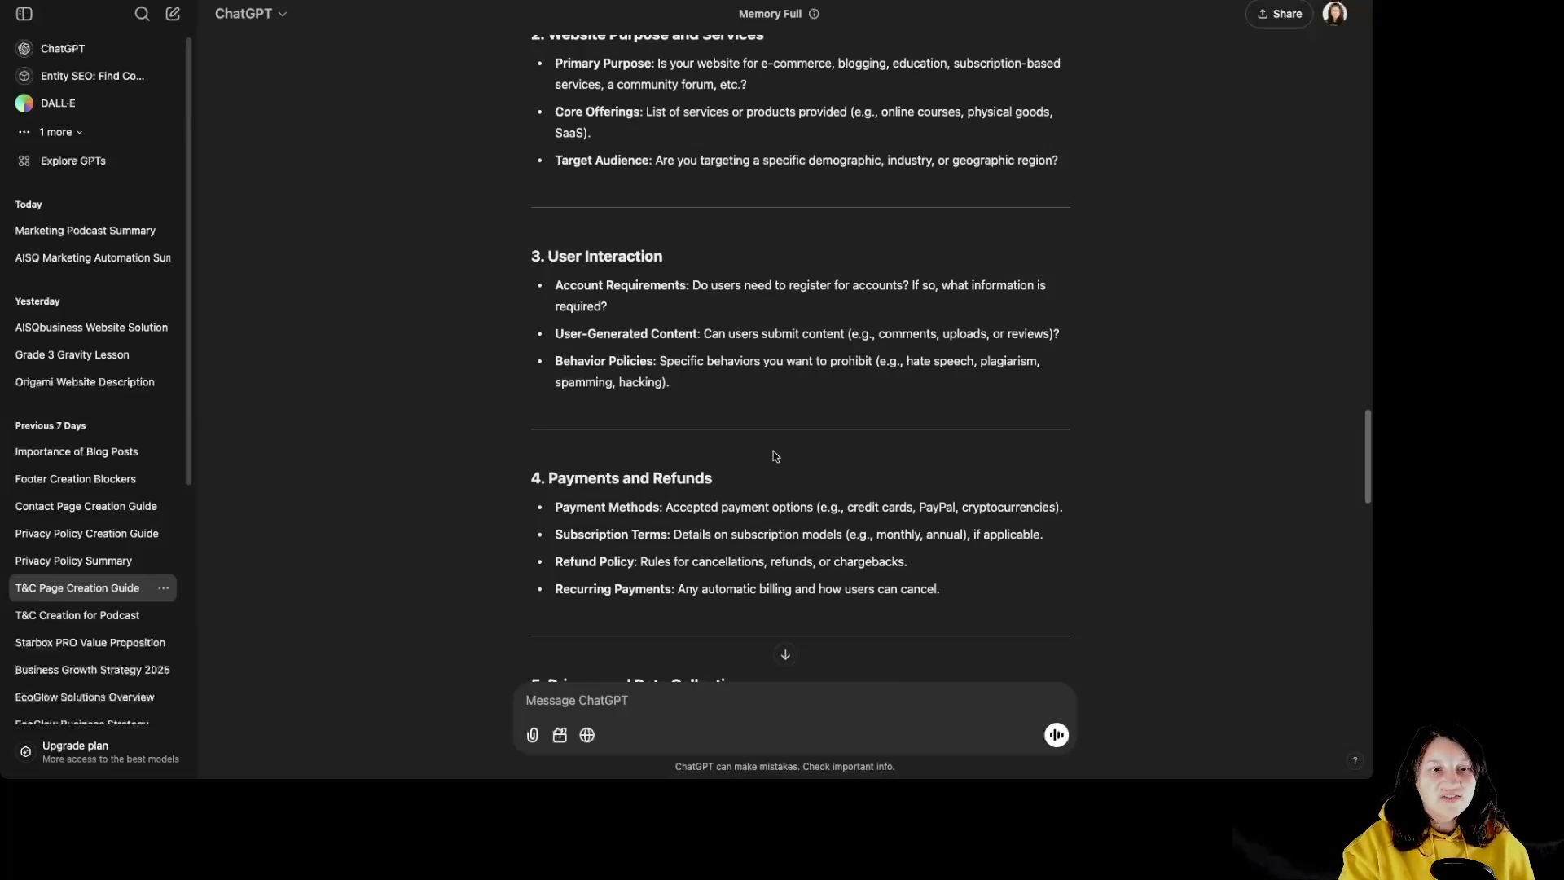
scroll(774, 457, "down", 4)
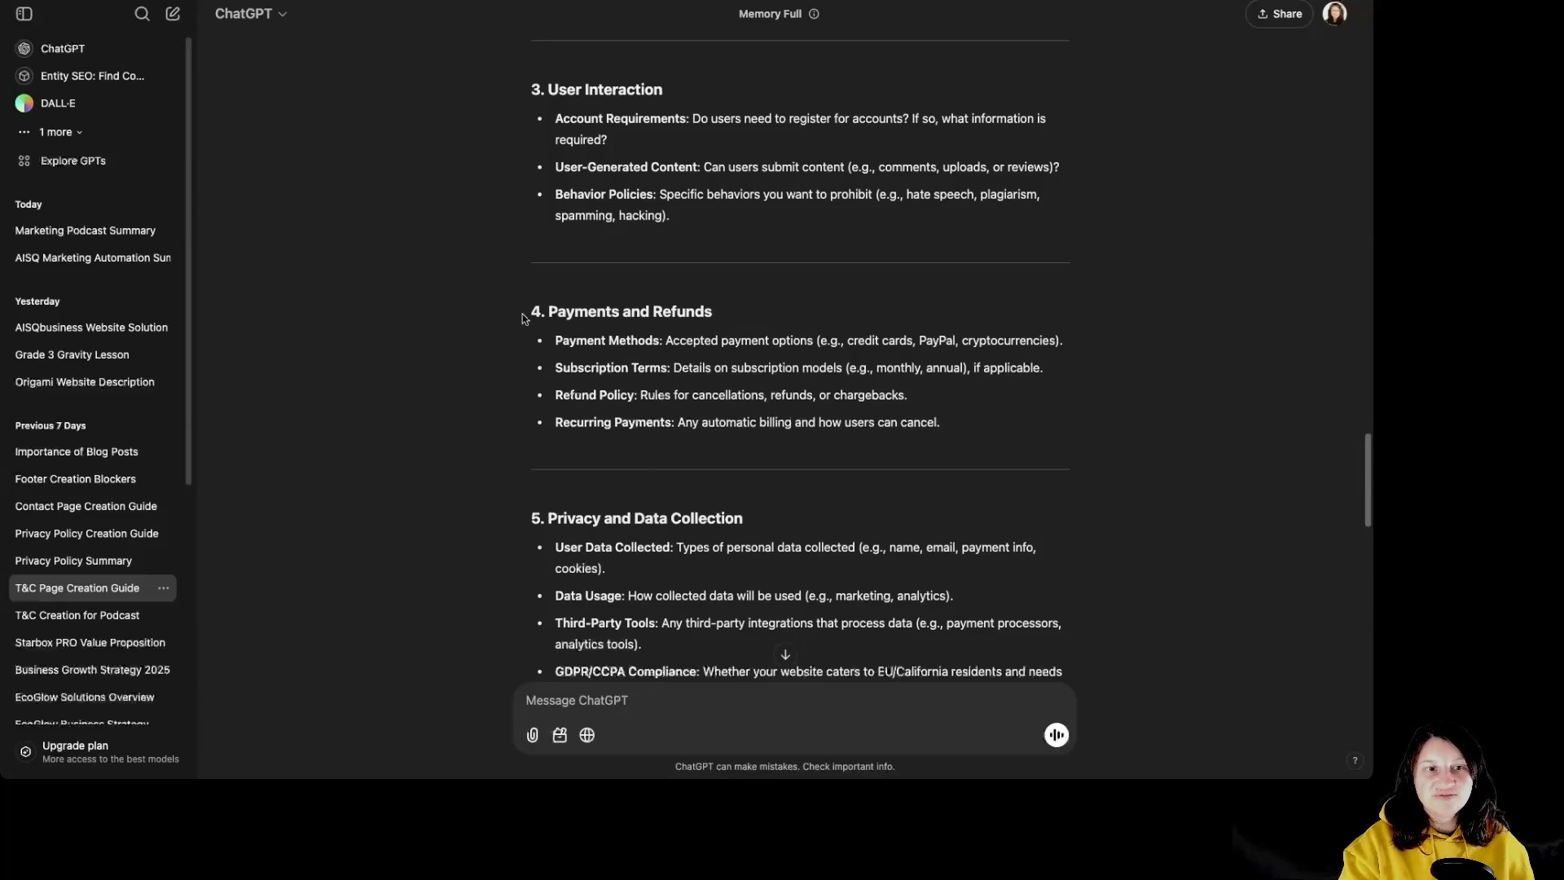
scroll(766, 474, "down", 3)
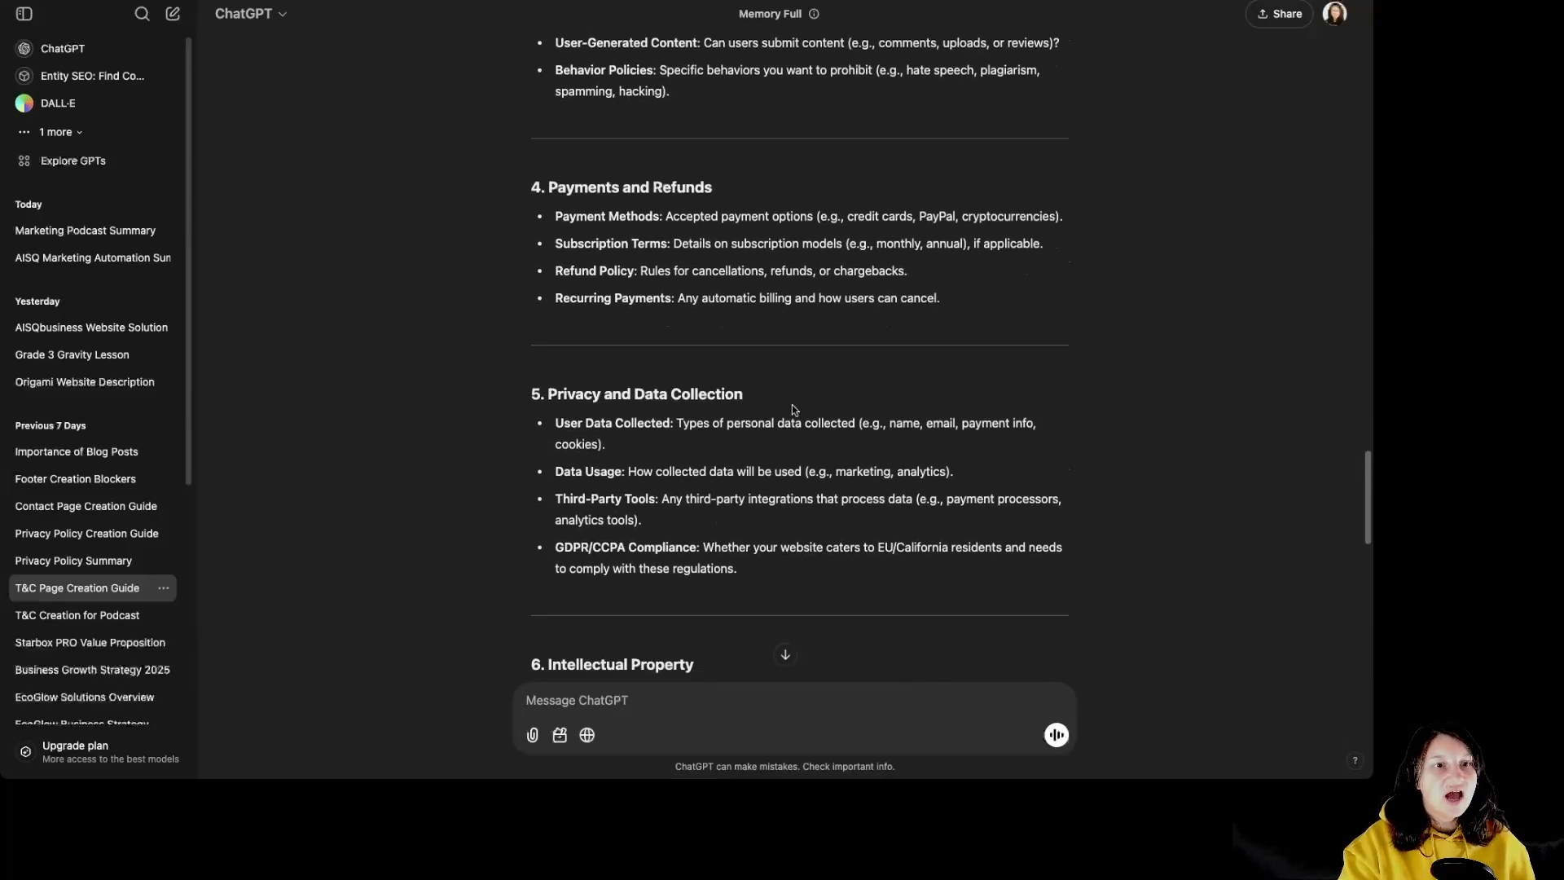
scroll(876, 594, "down", 2)
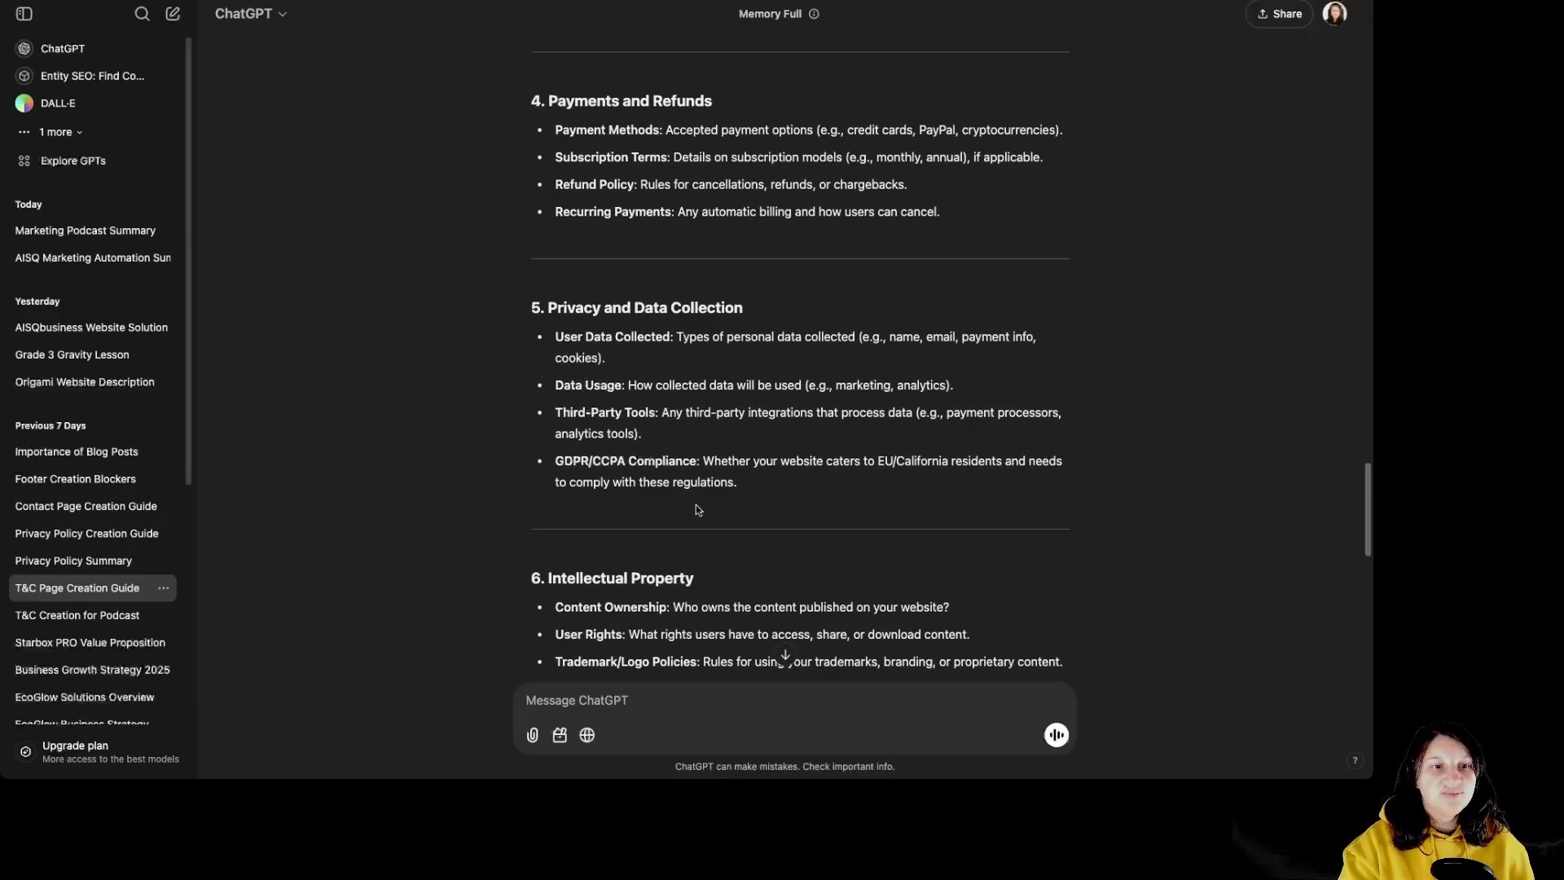
scroll(722, 523, "down", 1)
scroll(723, 523, "down", 3)
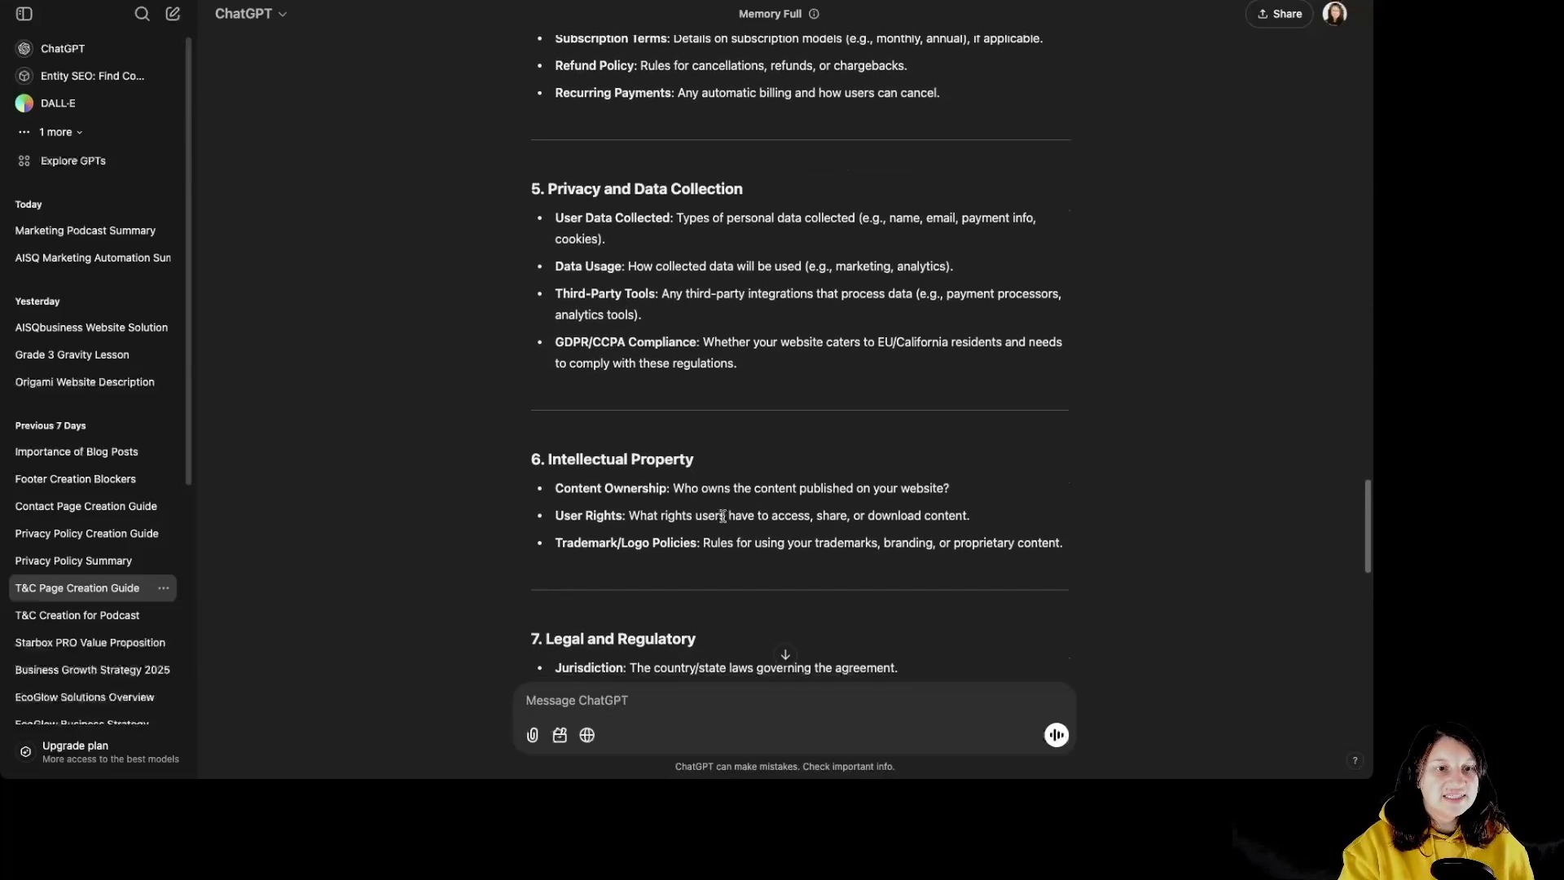
scroll(670, 545, "down", 1)
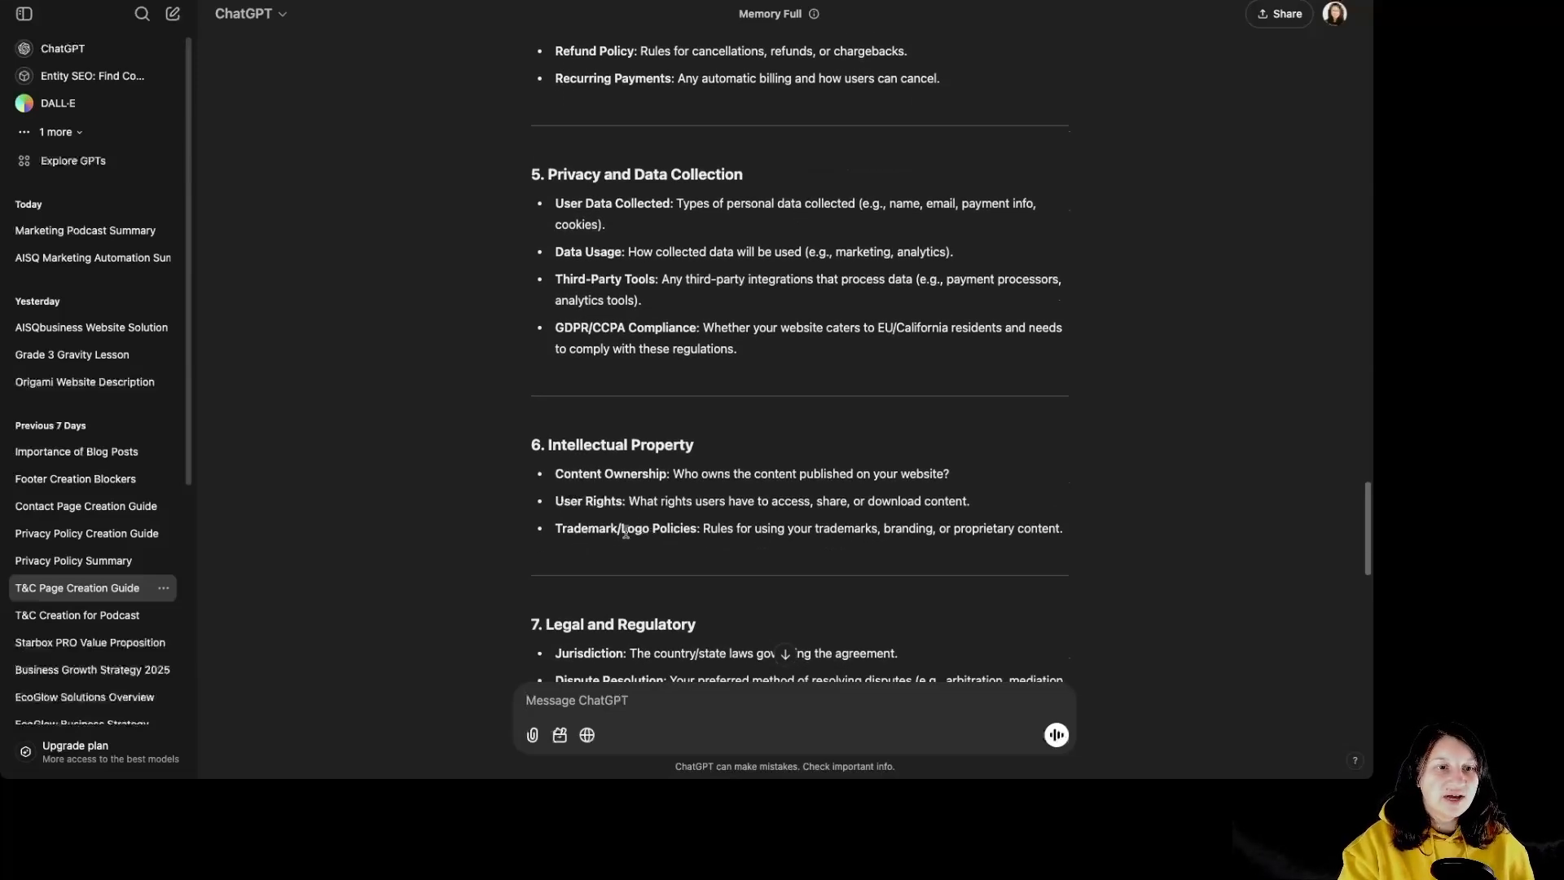
scroll(697, 542, "down", 2)
scroll(697, 544, "down", 5)
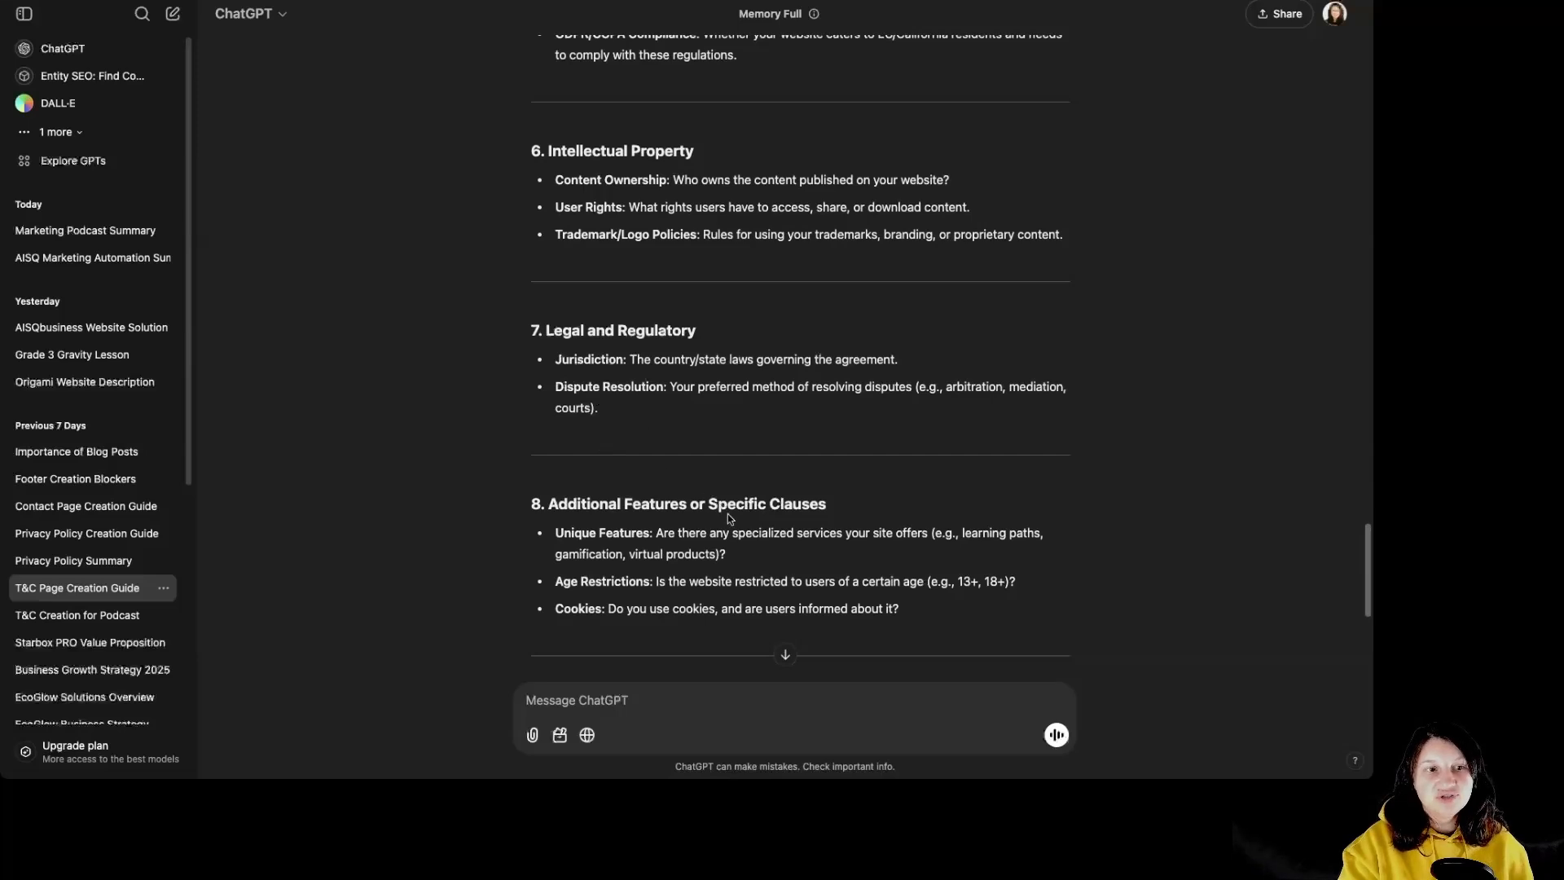
scroll(729, 518, "down", 3)
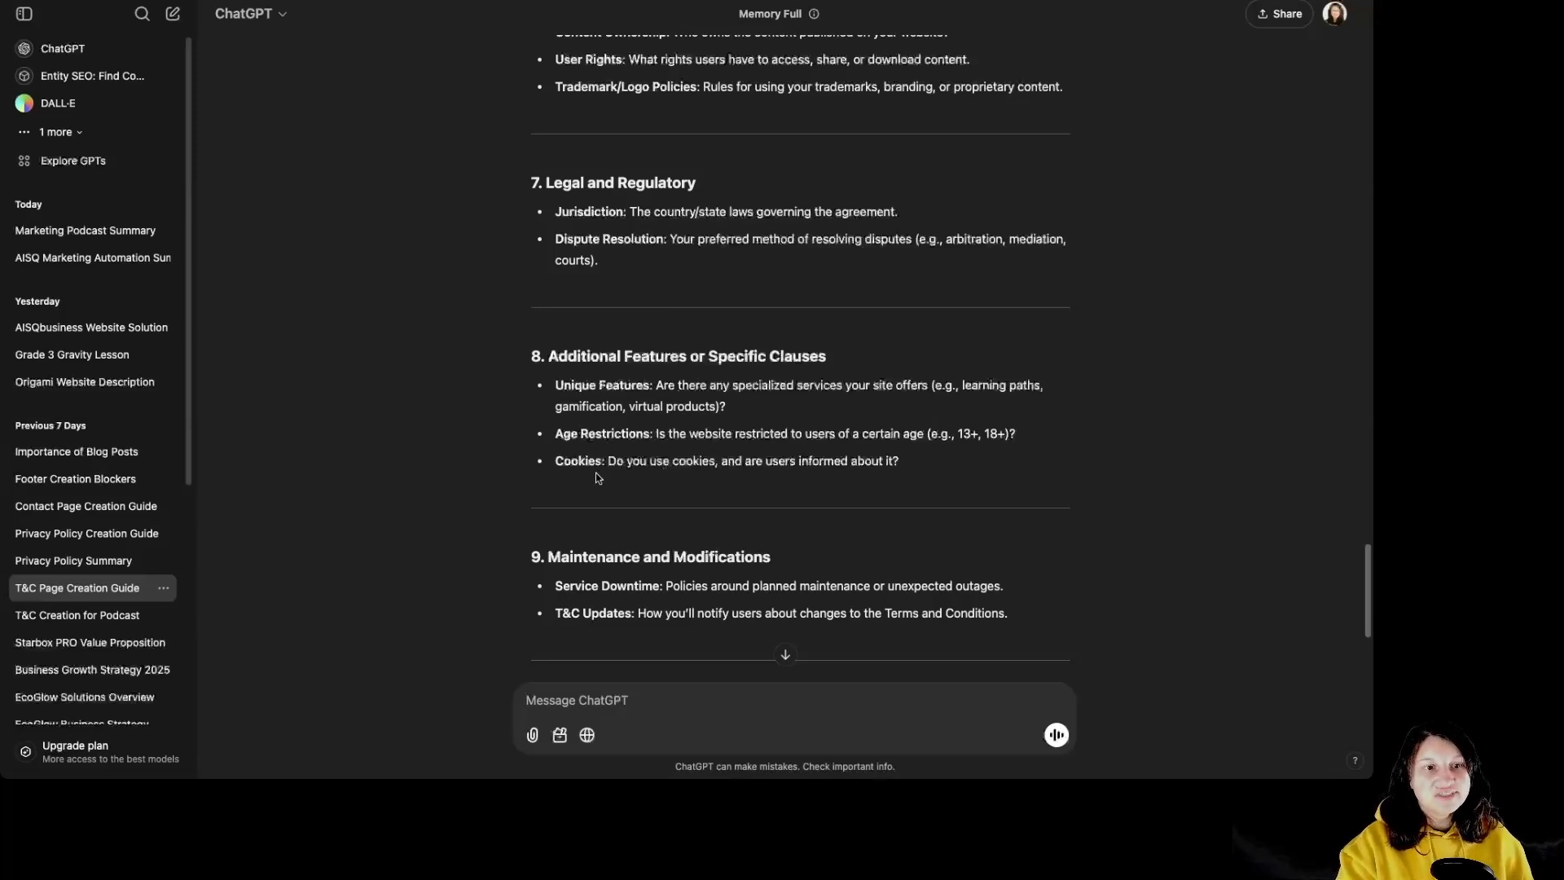
scroll(643, 535, "down", 1)
scroll(644, 534, "down", 4)
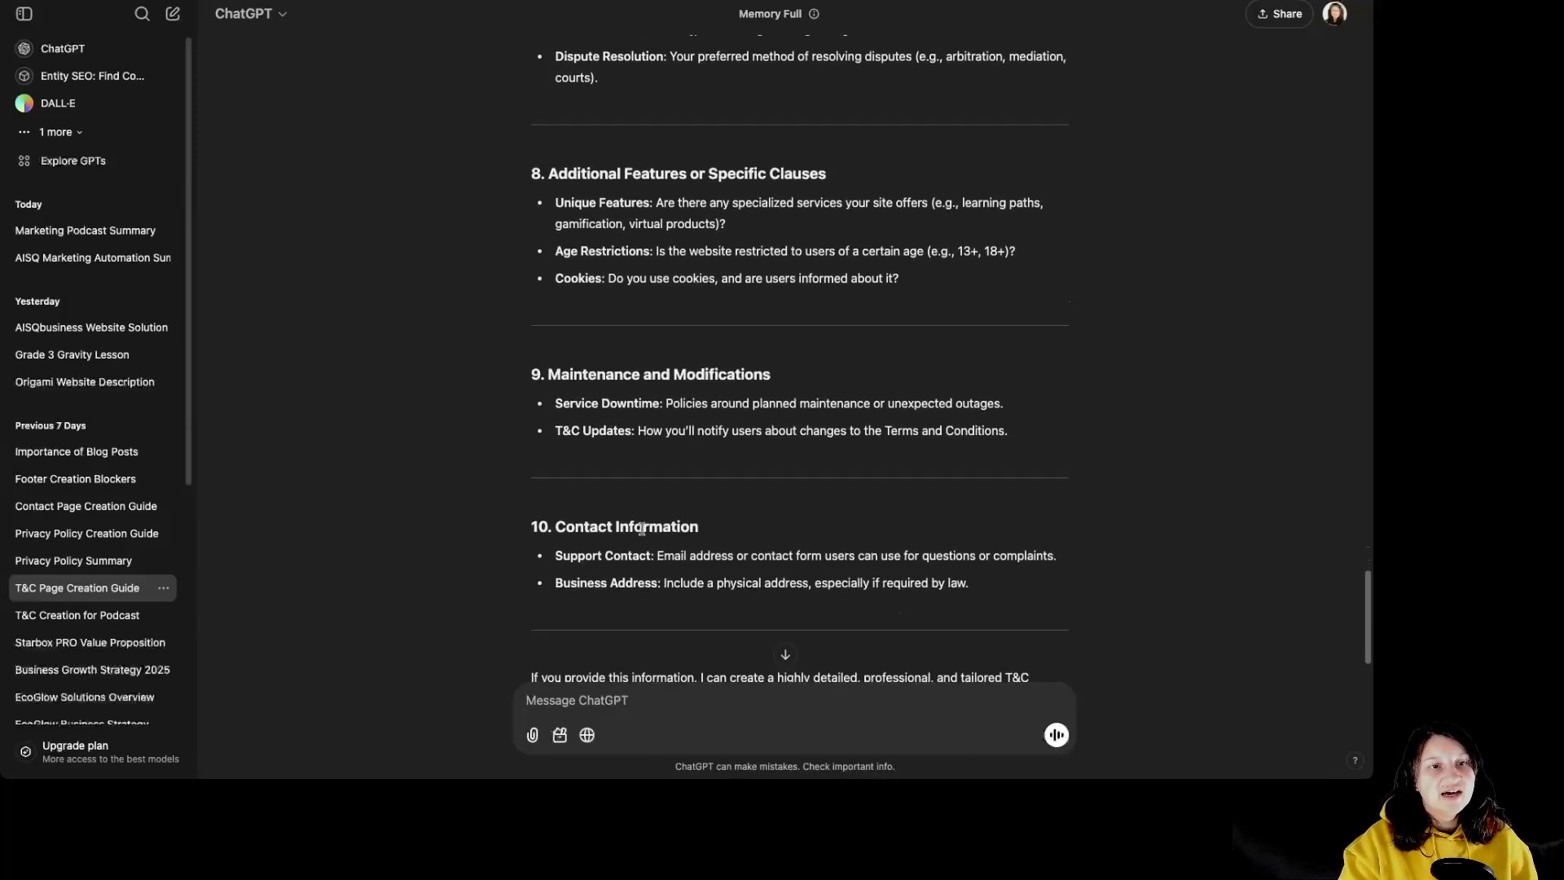
scroll(730, 393, "down", 1)
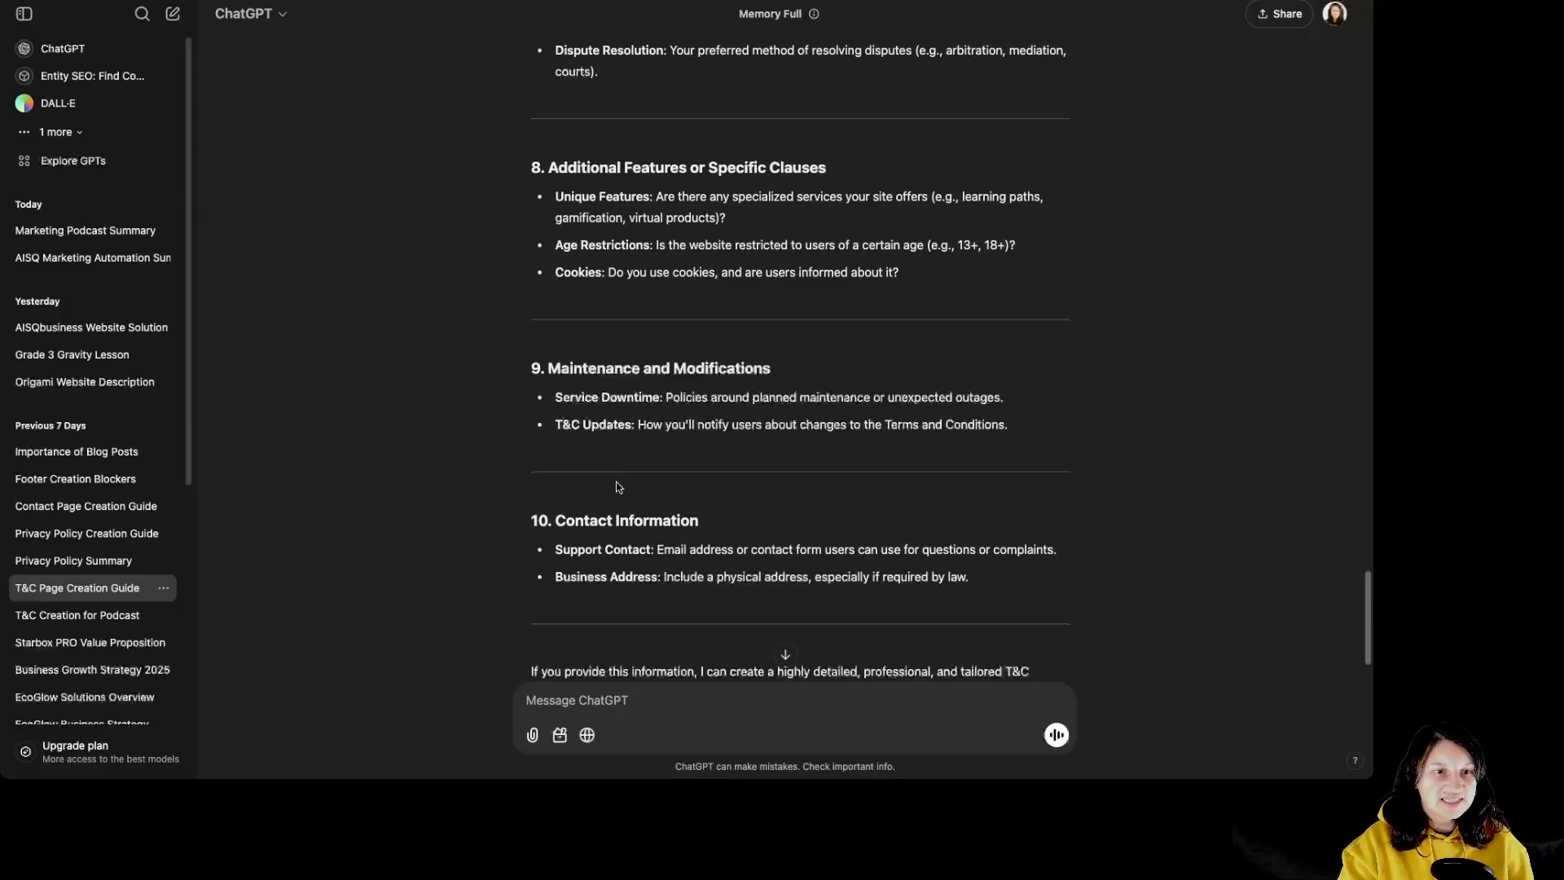
scroll(615, 487, "down", 3)
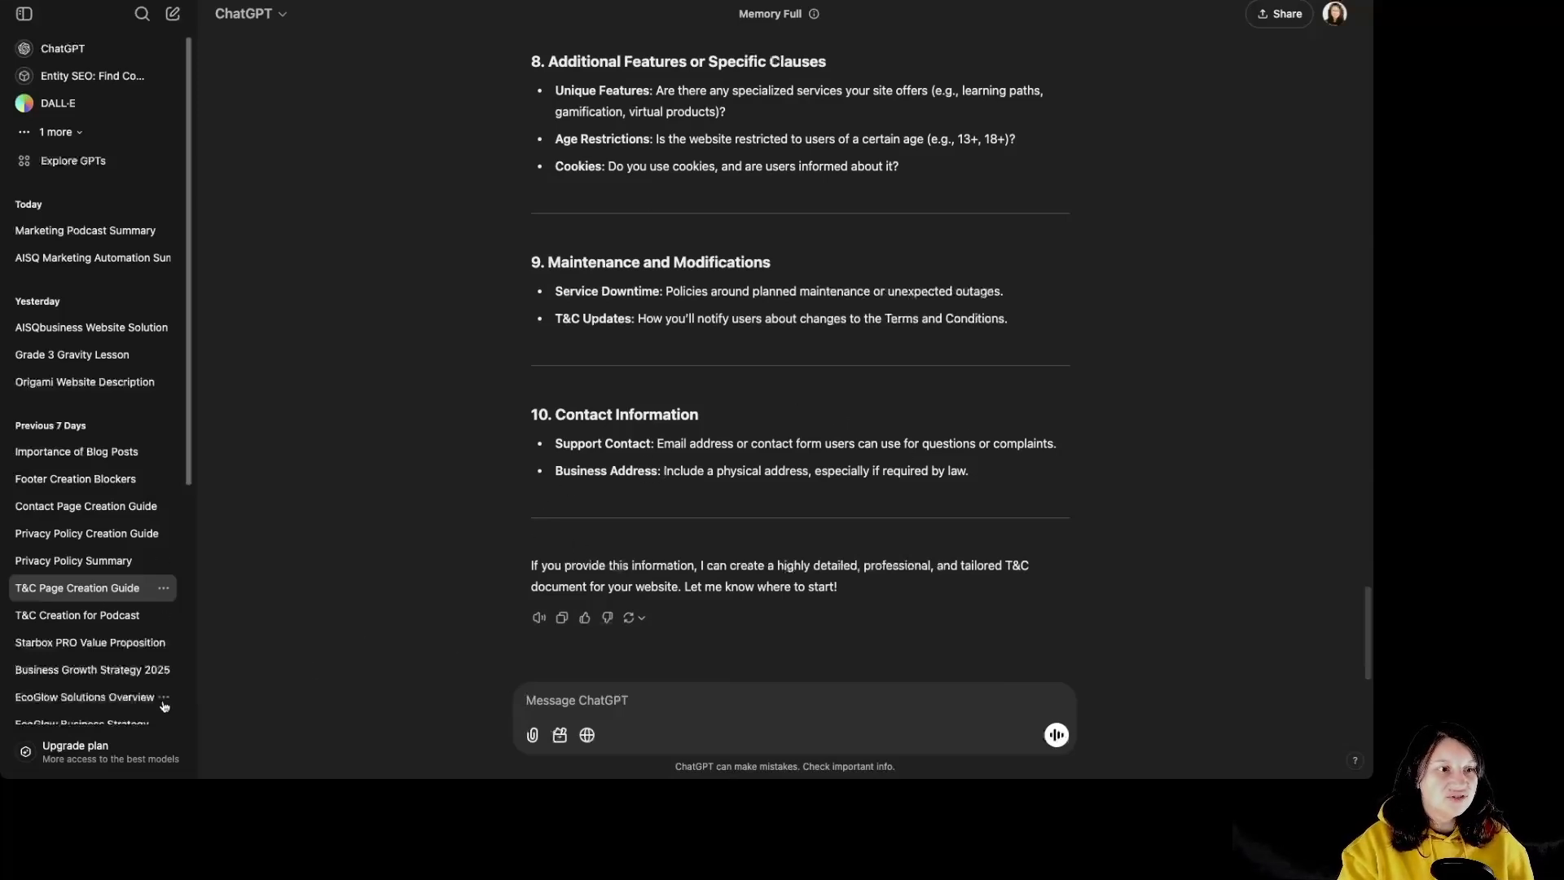
Open the T&C Creation for Podcast chat and expand its Terms Conditions Podcast document.
left_click(57, 619)
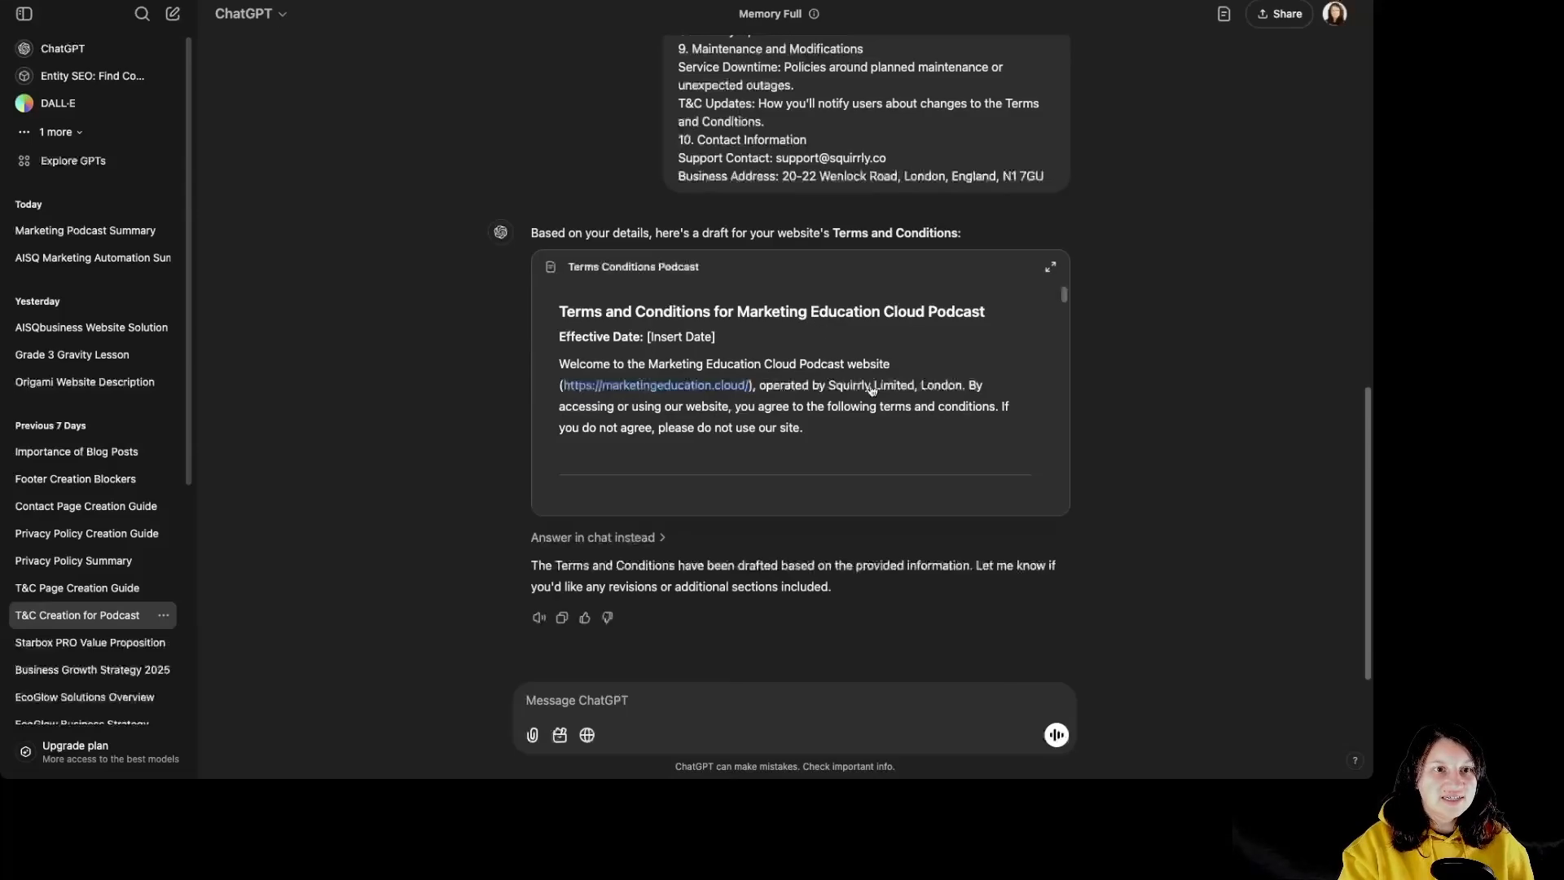
left_click(871, 389)
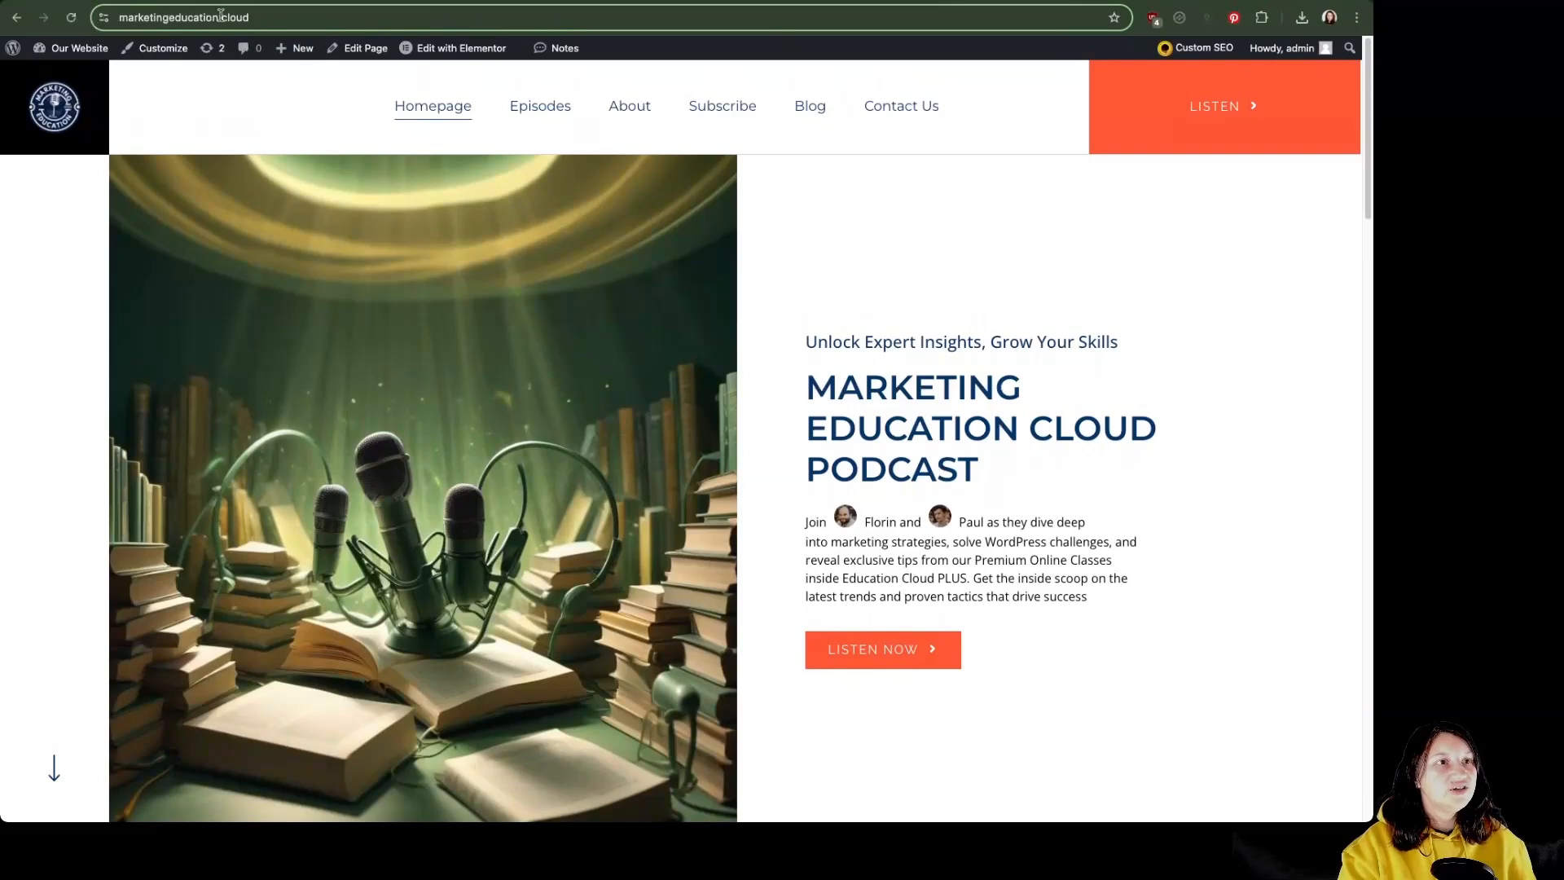
Switch to the WordPress site, open its dashboard through marketingeducation.cloud/aisq, and create a new blank page.
left_click(326, 17)
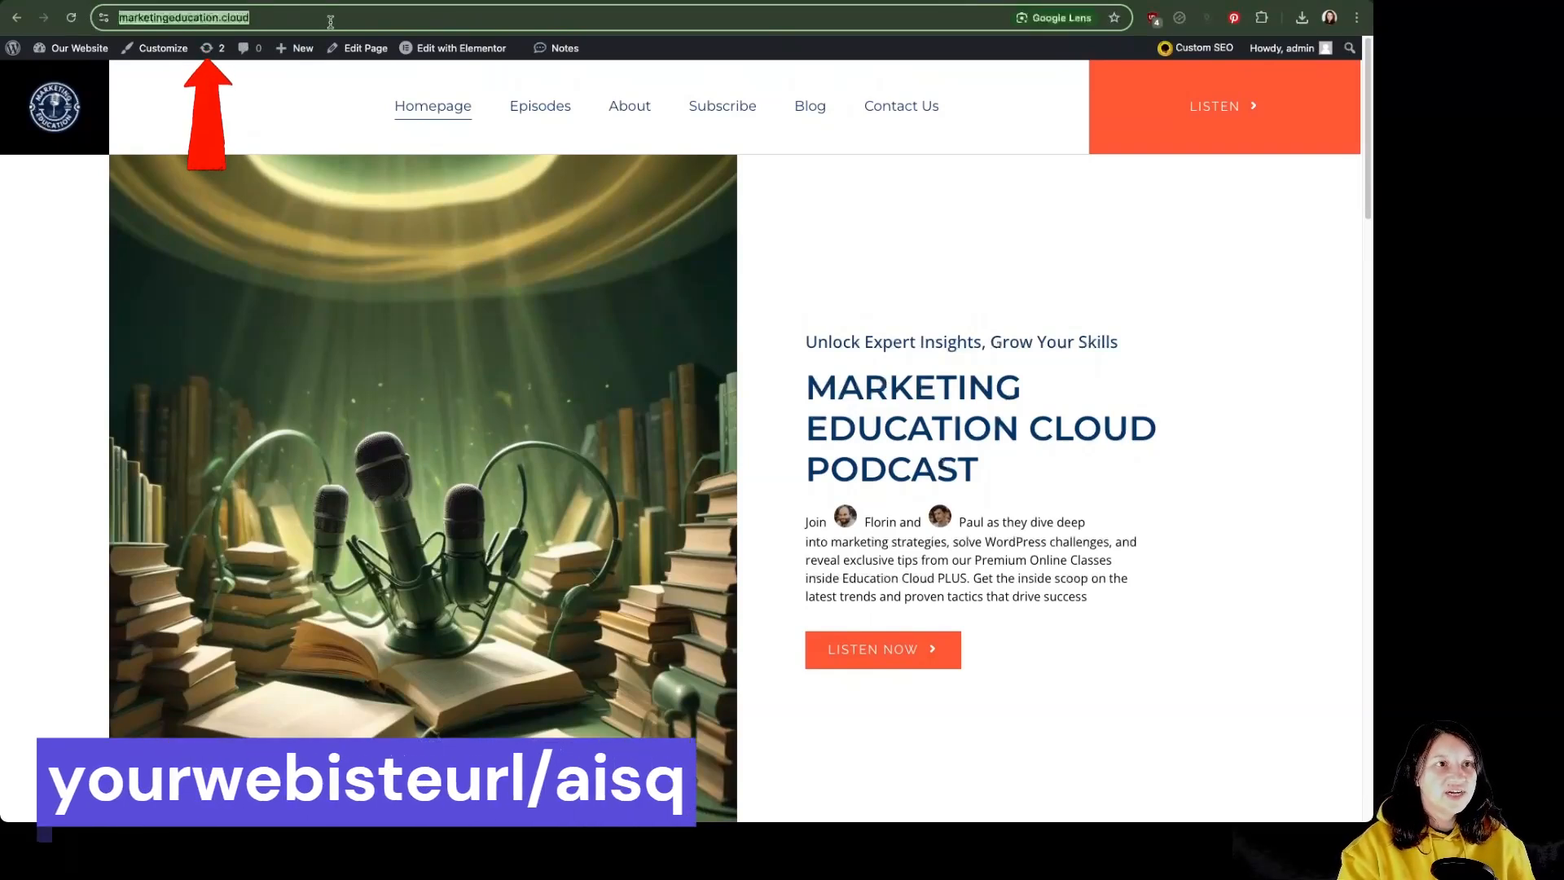
type("/aisq")
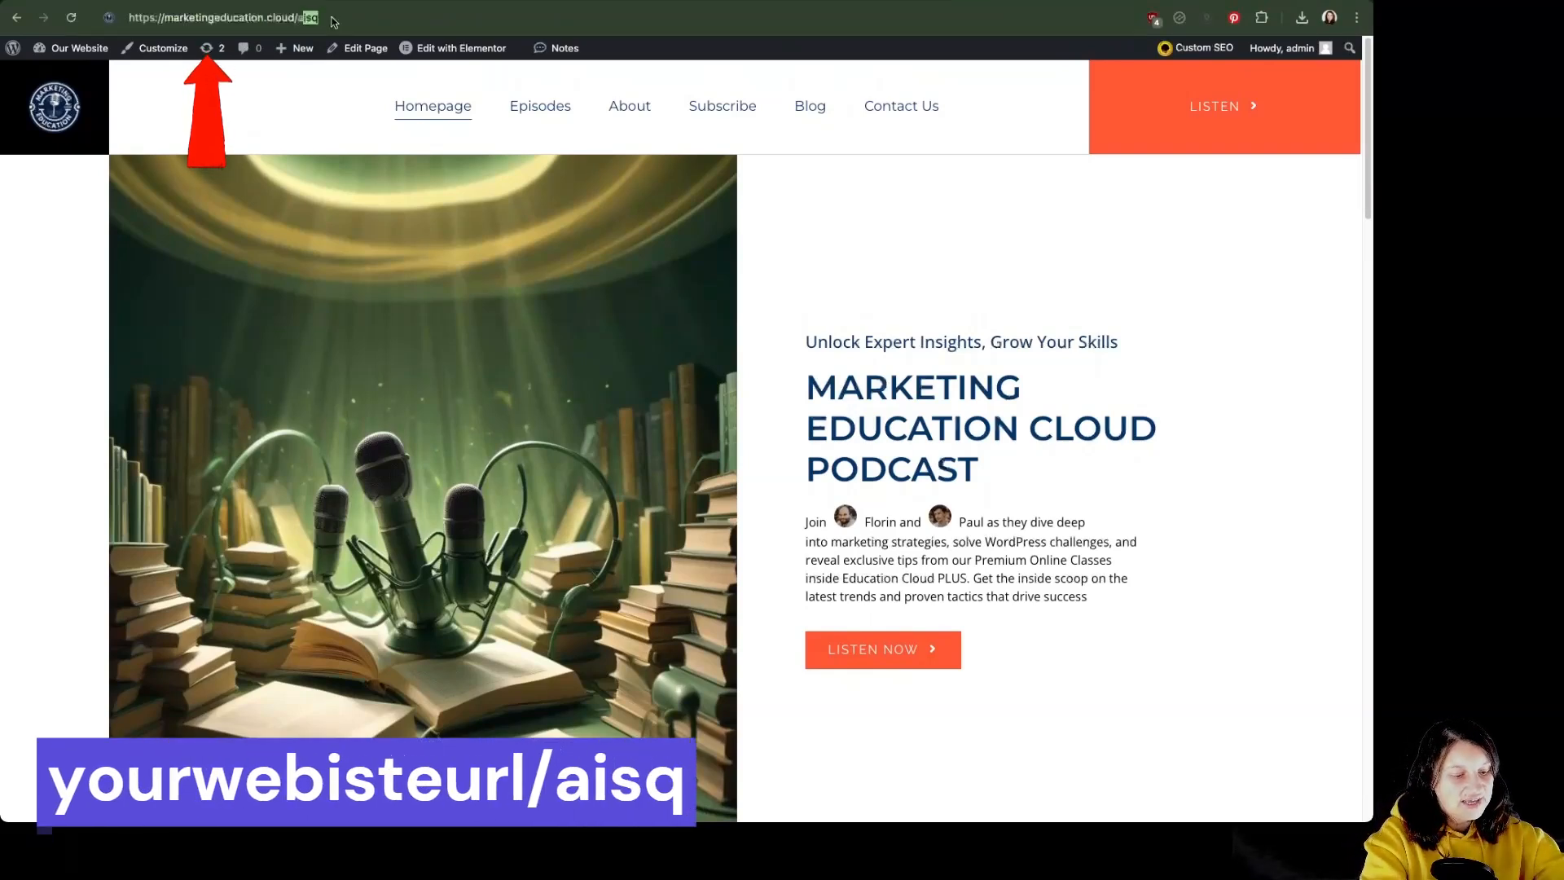
key("Return")
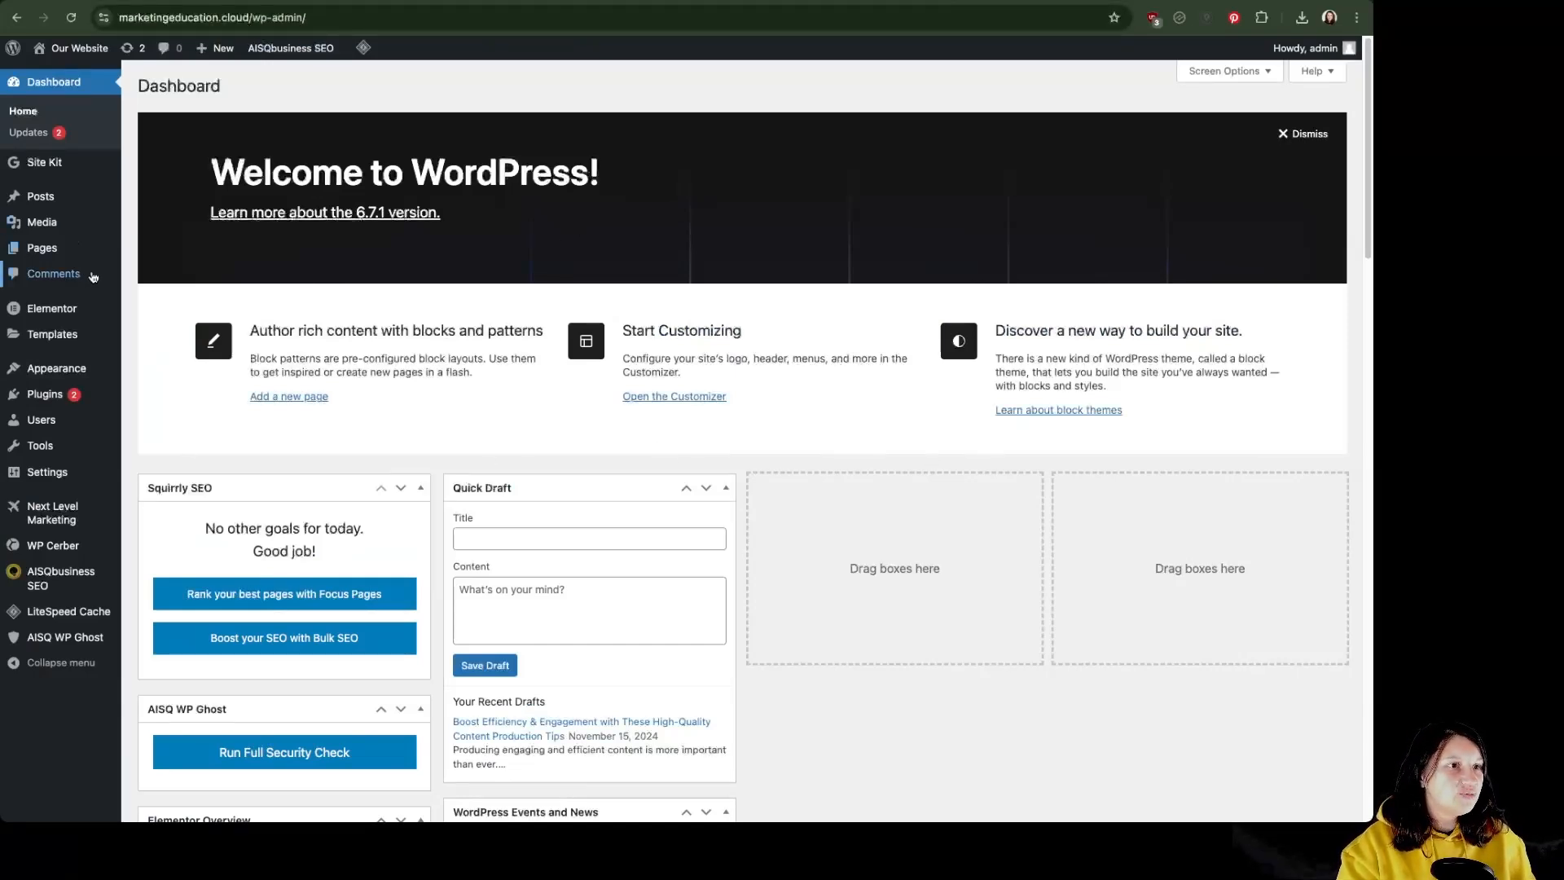
left_click(50, 246)
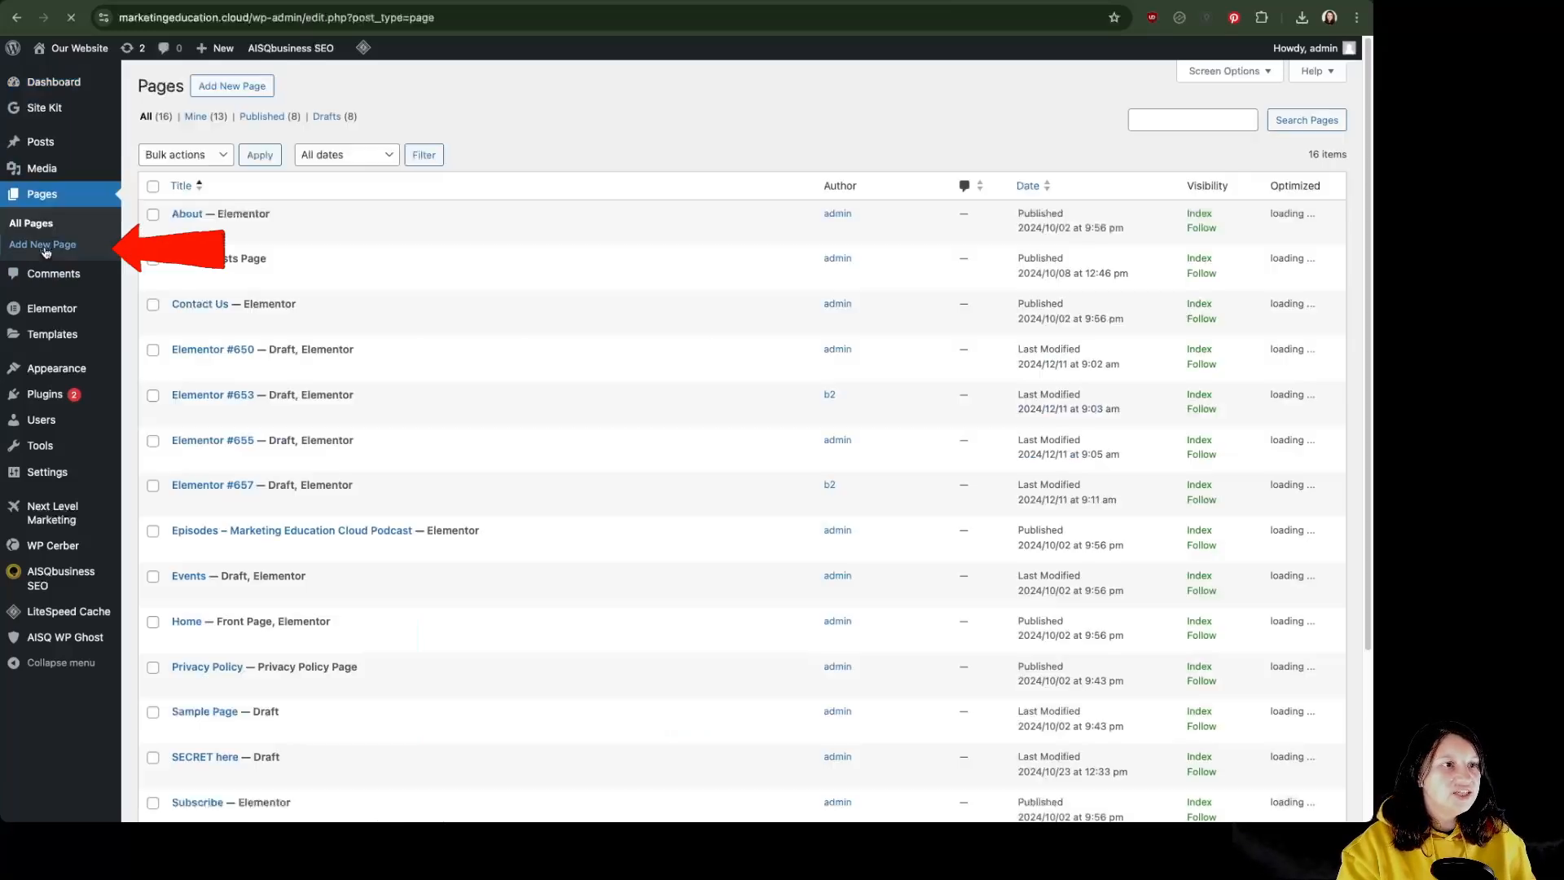
left_click(243, 92)
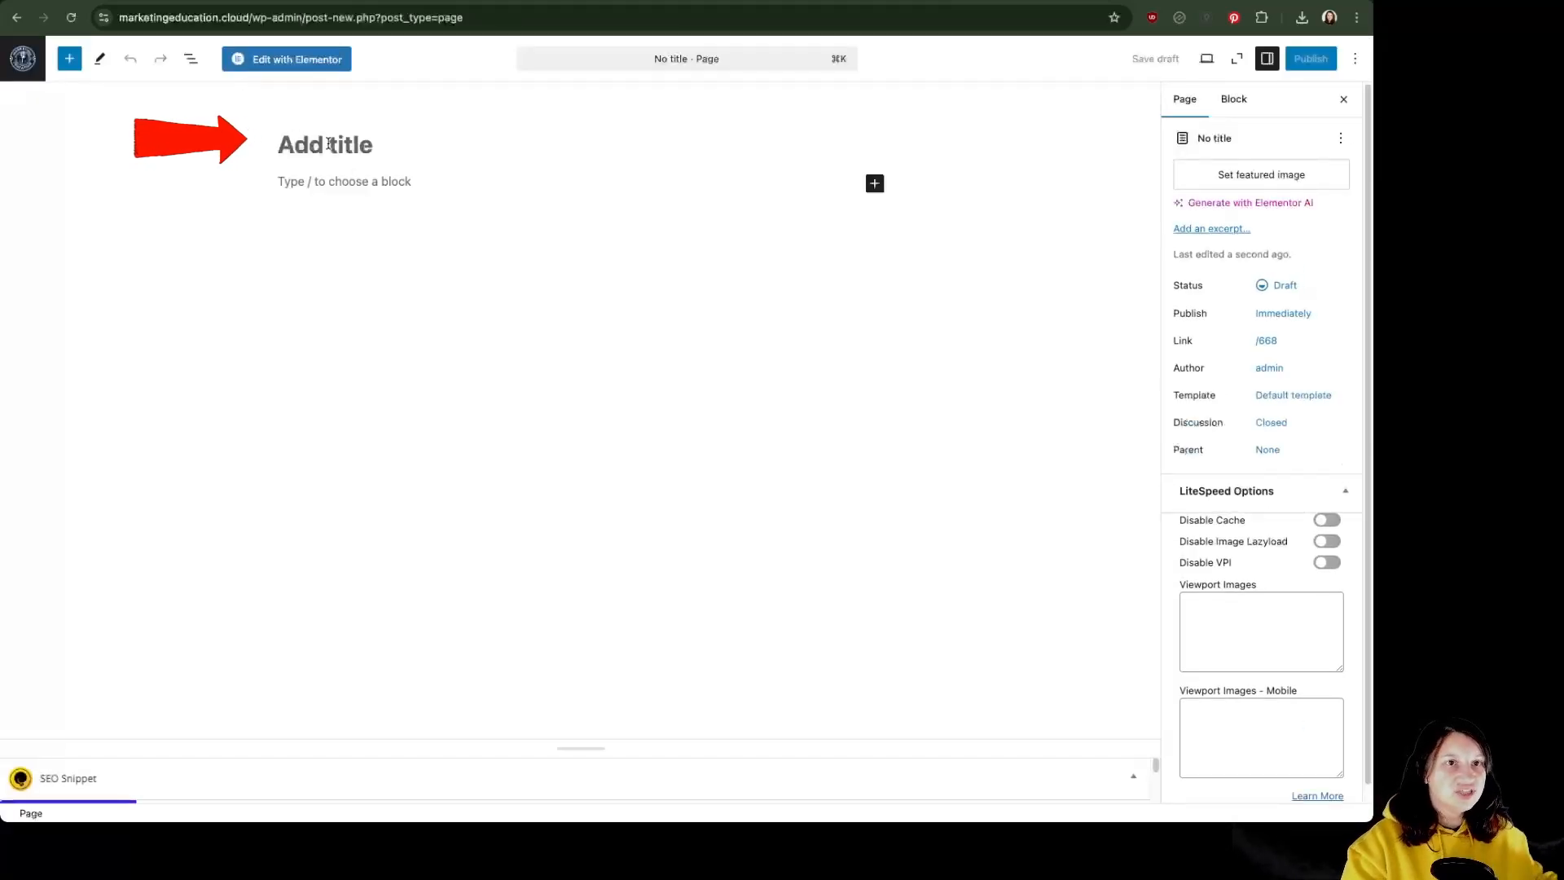
Copy the title "Terms and Conditions for Marketing Education Cloud Podcast" from the ChatGPT document and paste it as the WordPress page title.
left_click(651, 2)
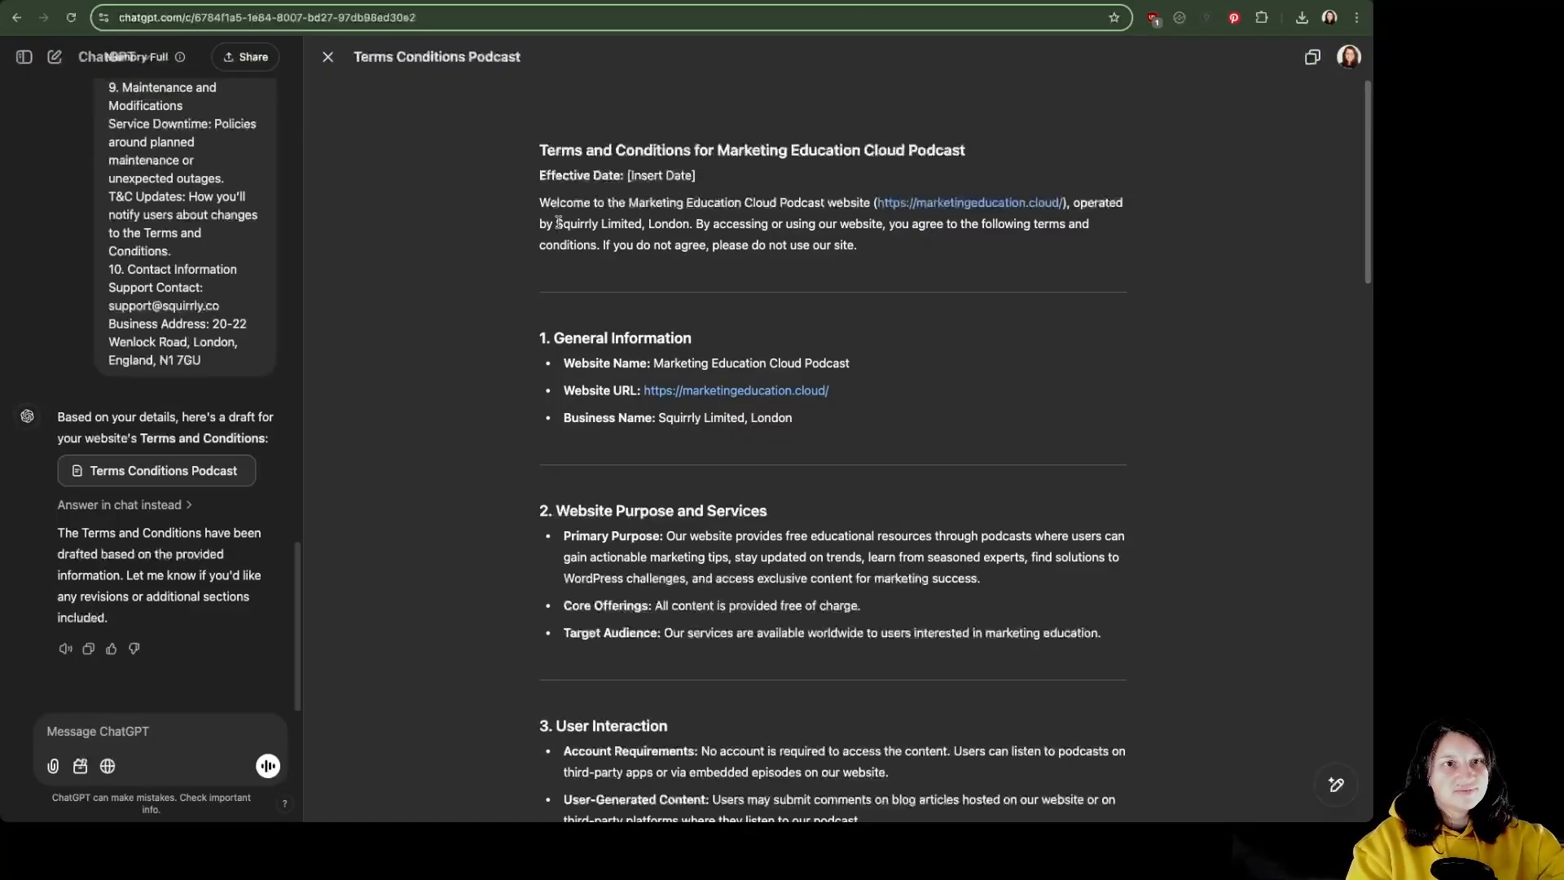
left_click(537, 155)
left_click_drag(954, 146, 555, 134)
key("super+c")
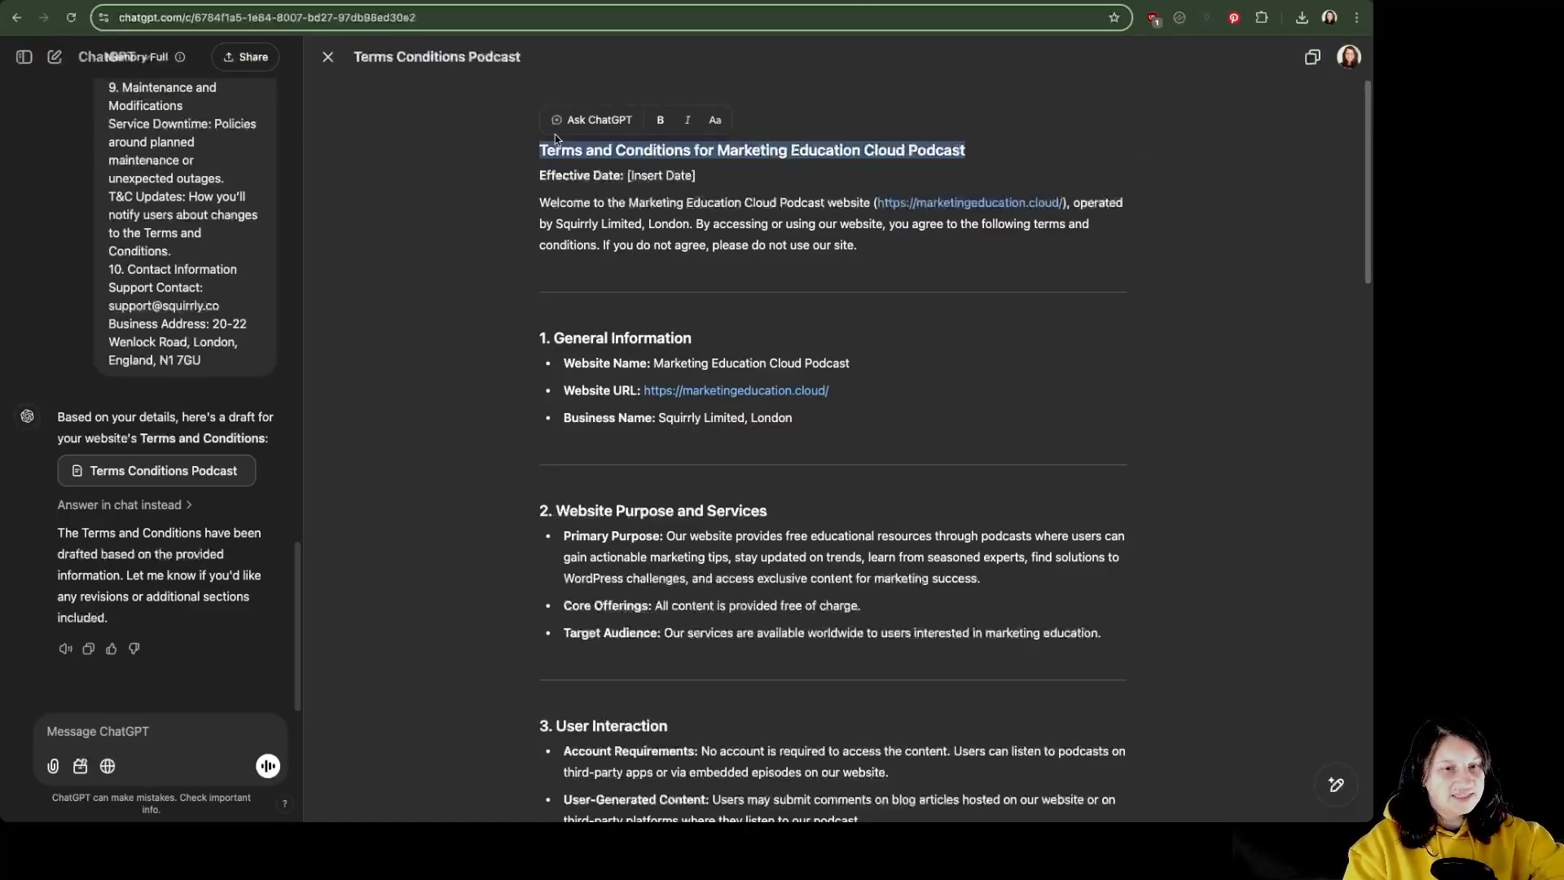
left_click(488, 2)
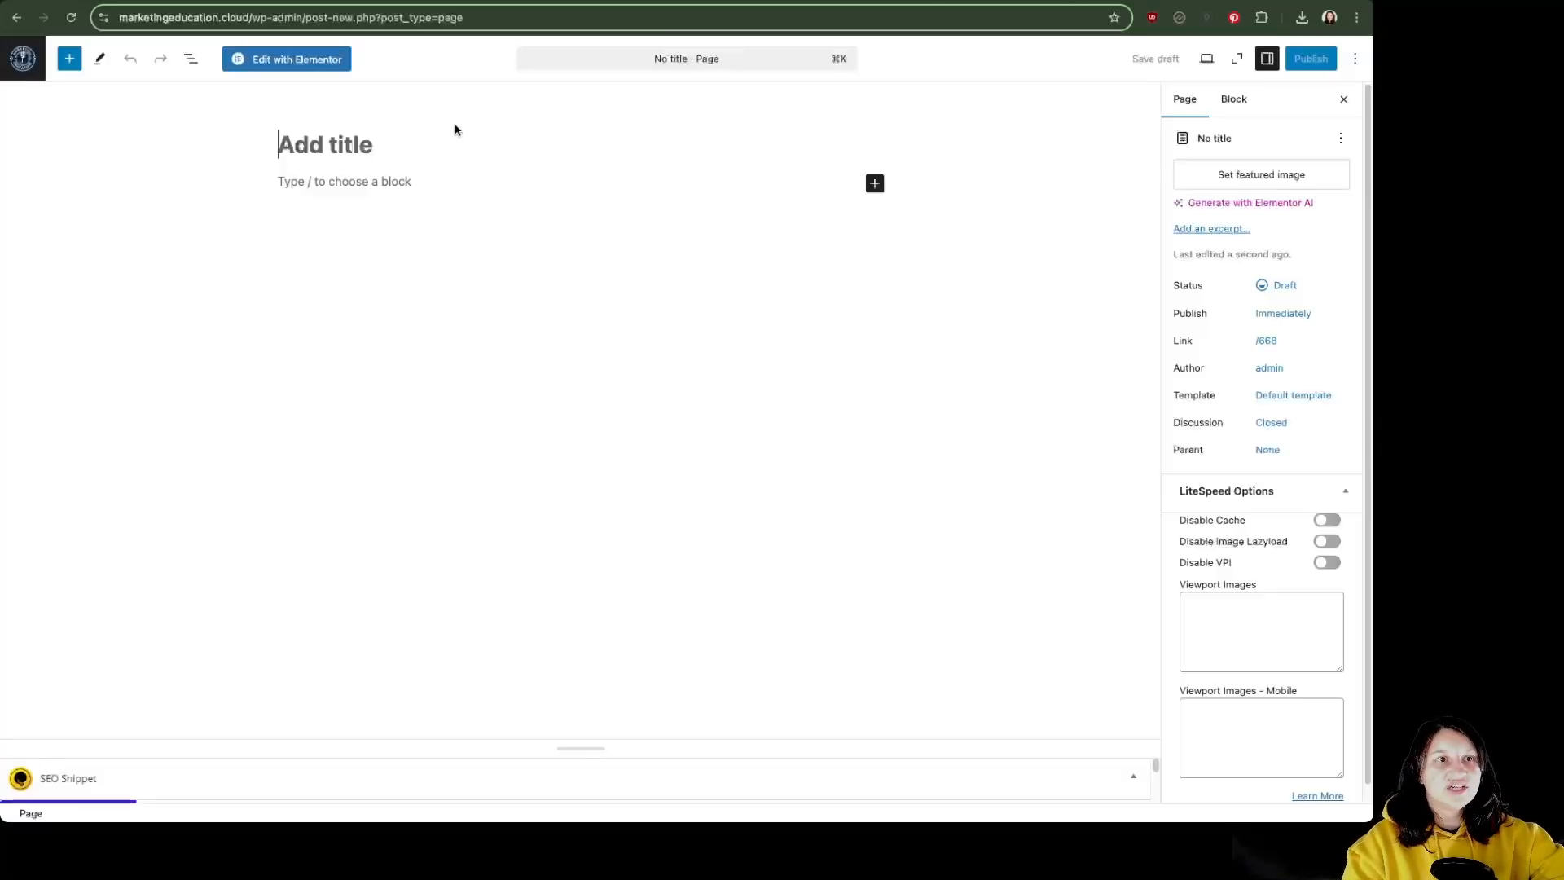
left_click(345, 143)
key("super+v")
Copy the ChatGPT document from the Effective Date line through section 10, Contact Information, and paste it into the WordPress page body.
key("ctrl+Tab")
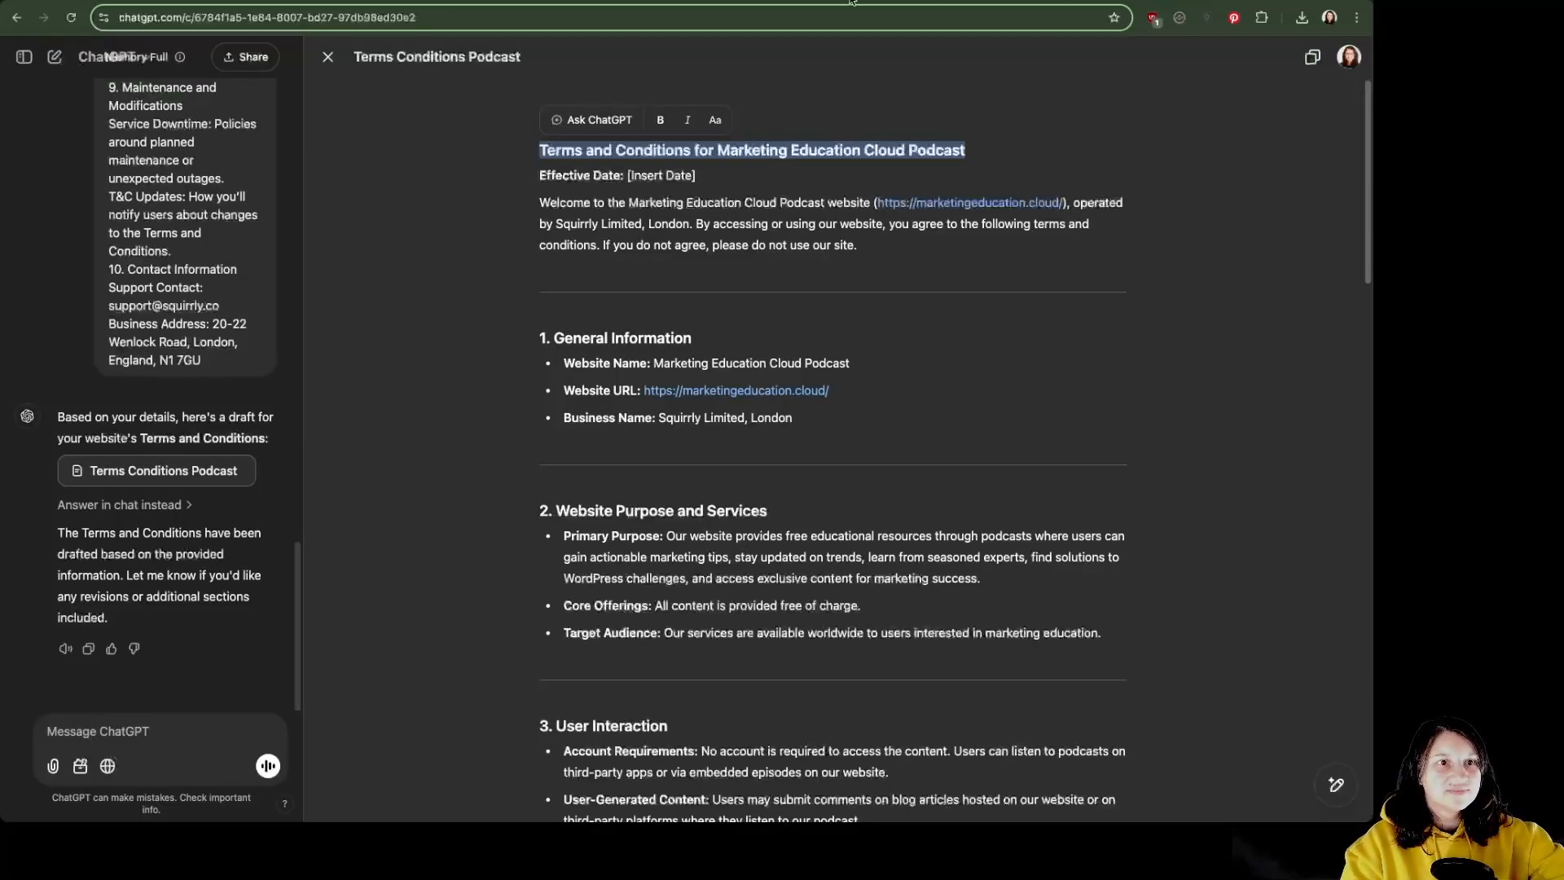
left_click_drag(538, 175, 958, 479)
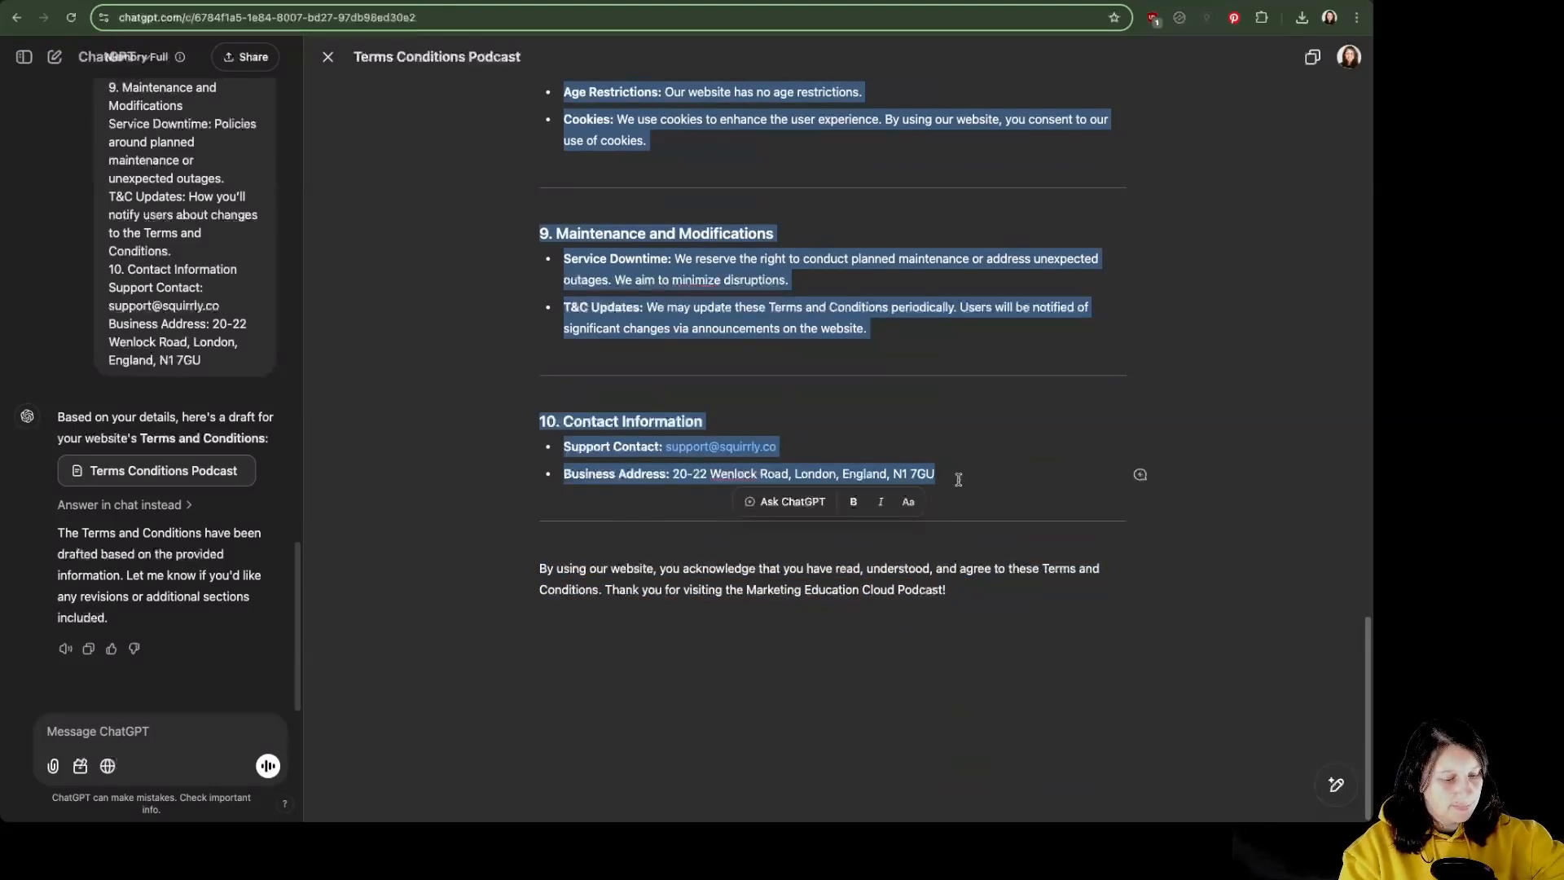
left_click(1004, 2)
left_click(425, 216)
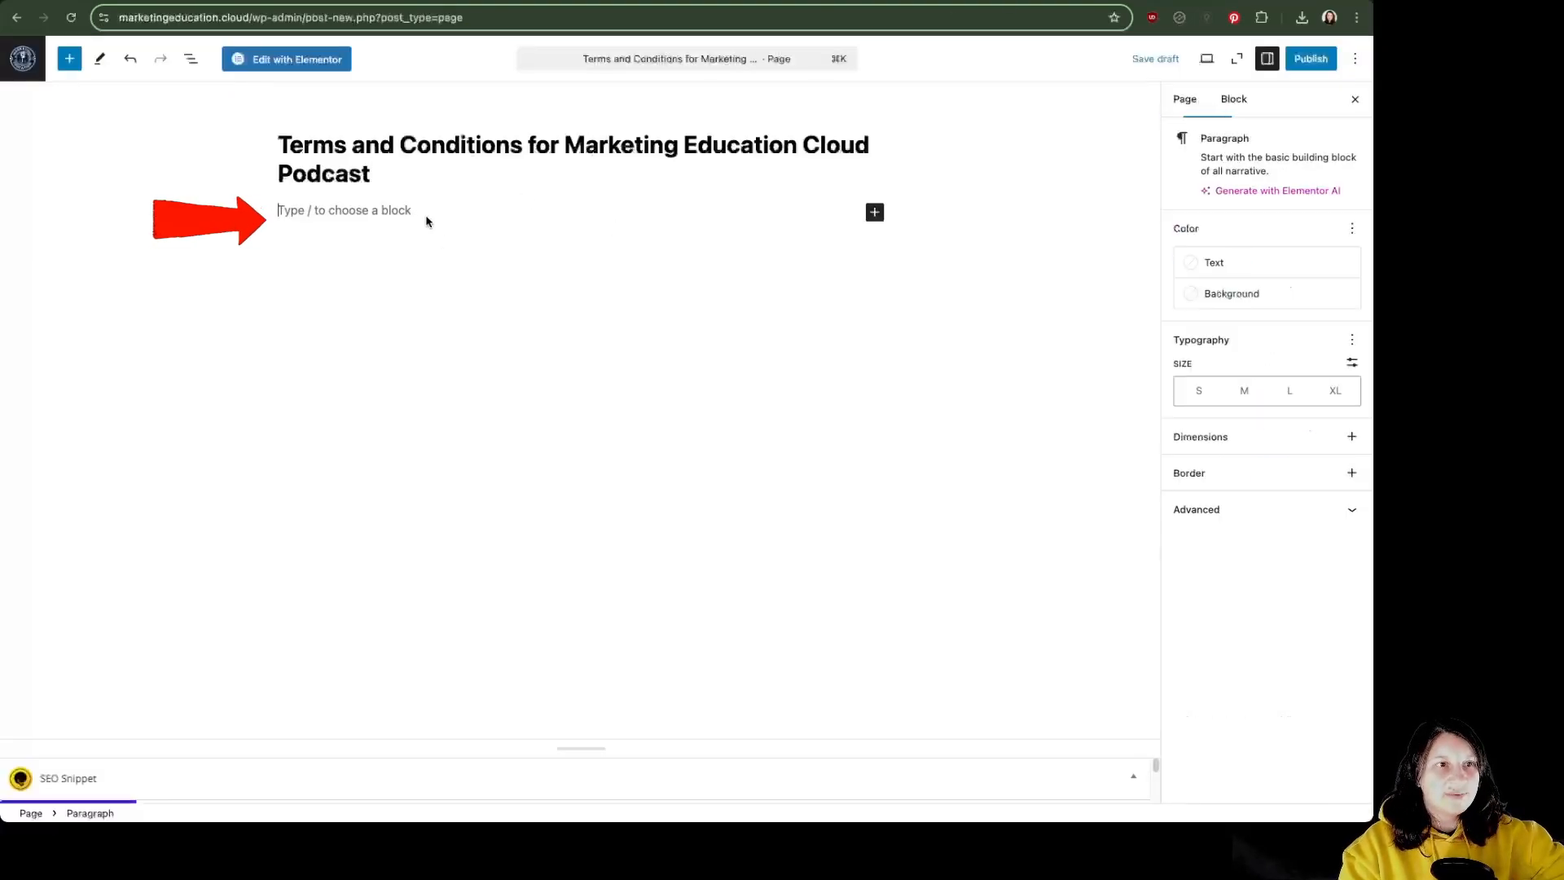
key("super+v")
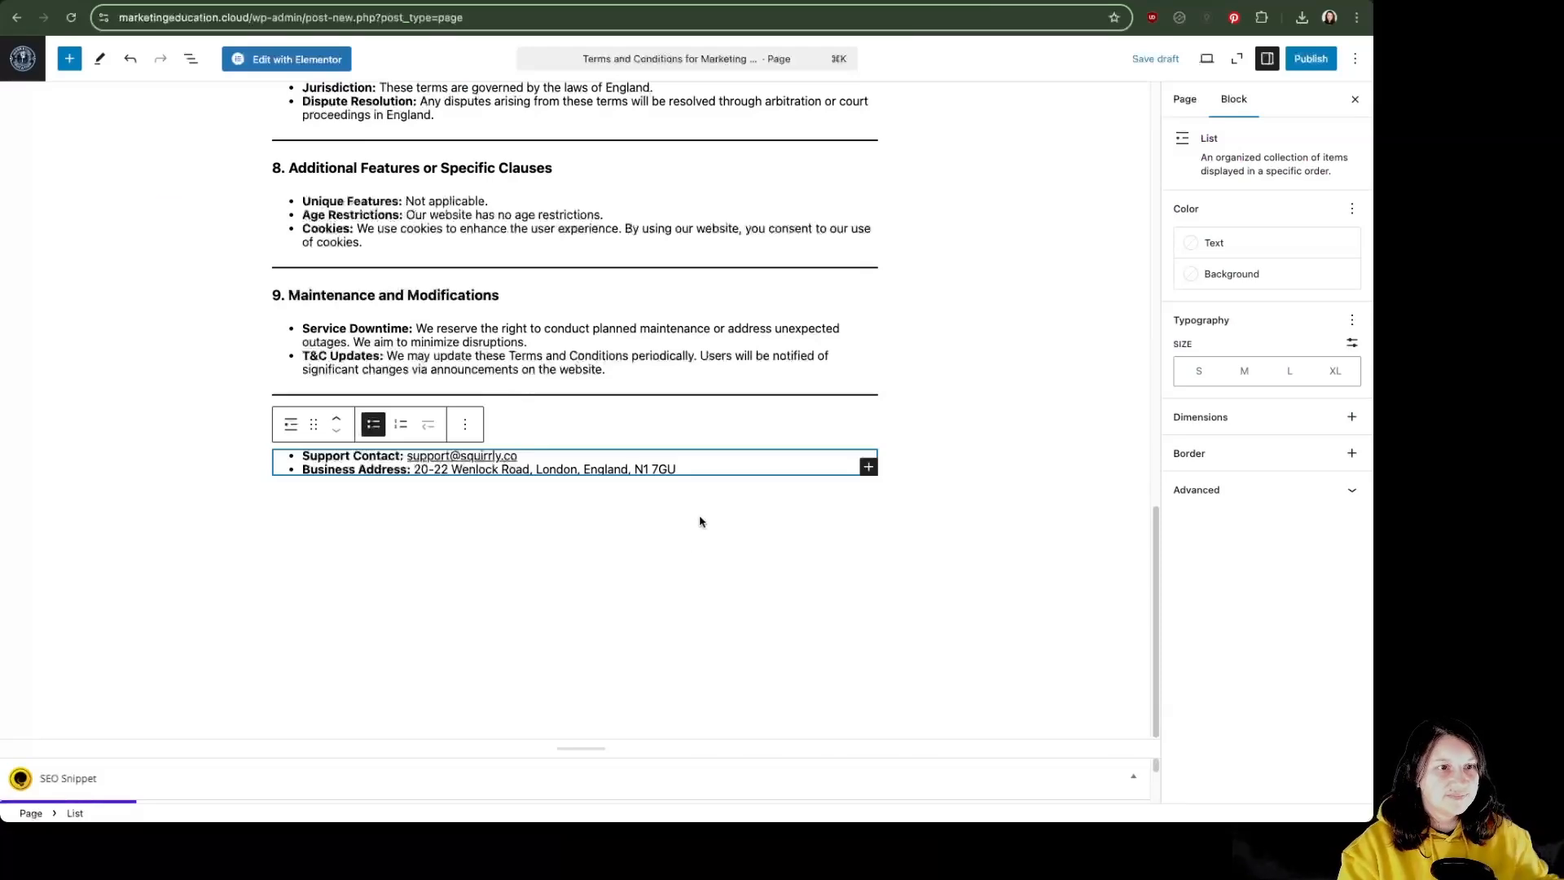
left_click(635, 492)
Replace the [Insert Date] placeholder in the Effective Date line with 15.01.205.
scroll(628, 475, "up", 20)
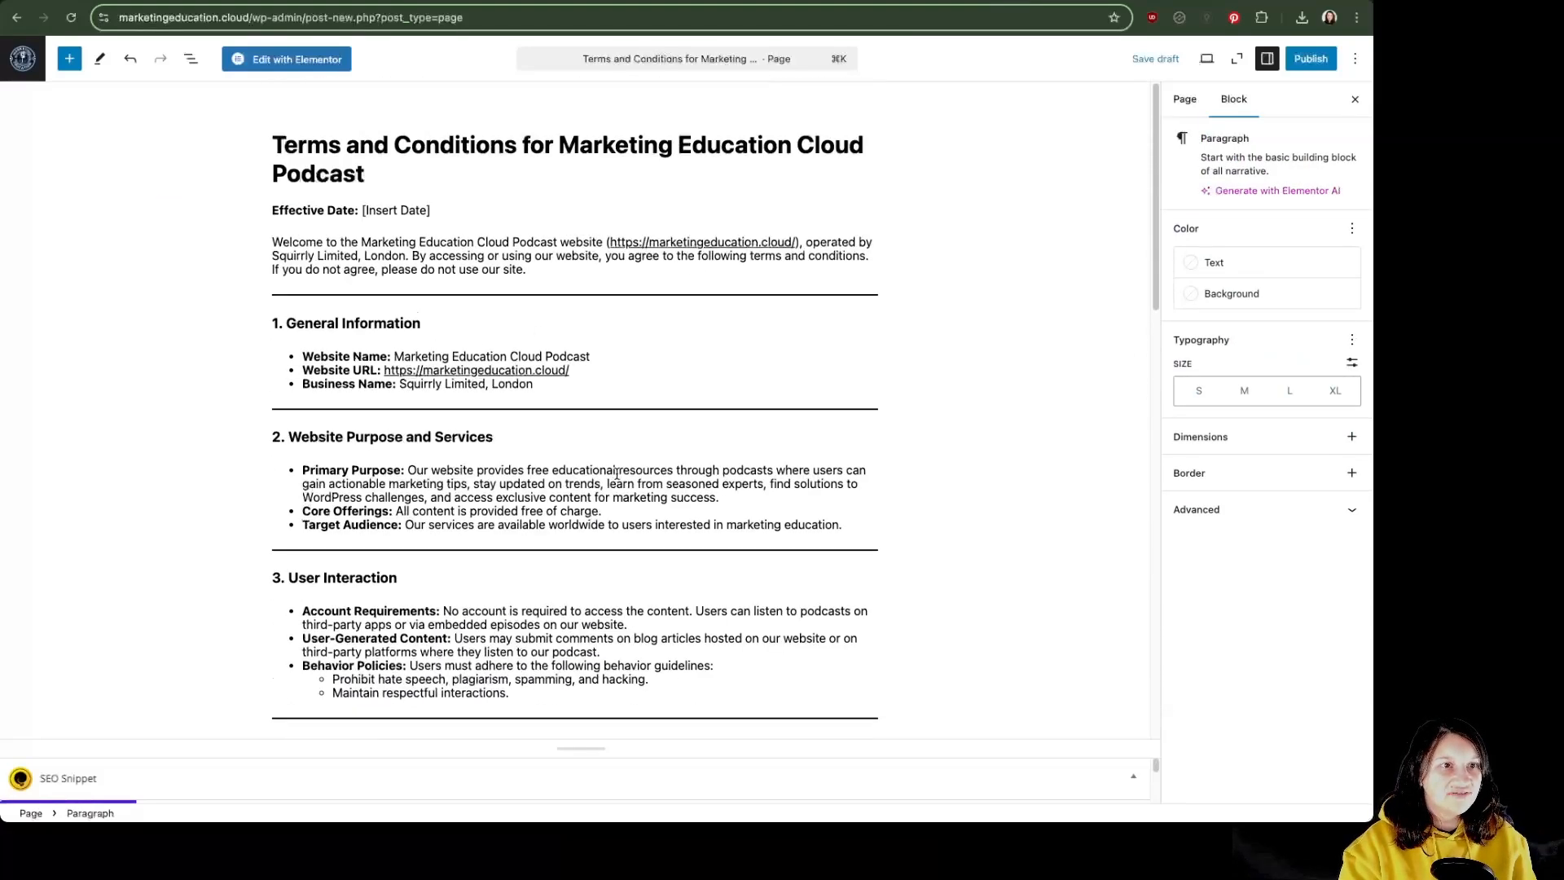
left_click(398, 208)
left_click_drag(434, 210, 361, 210)
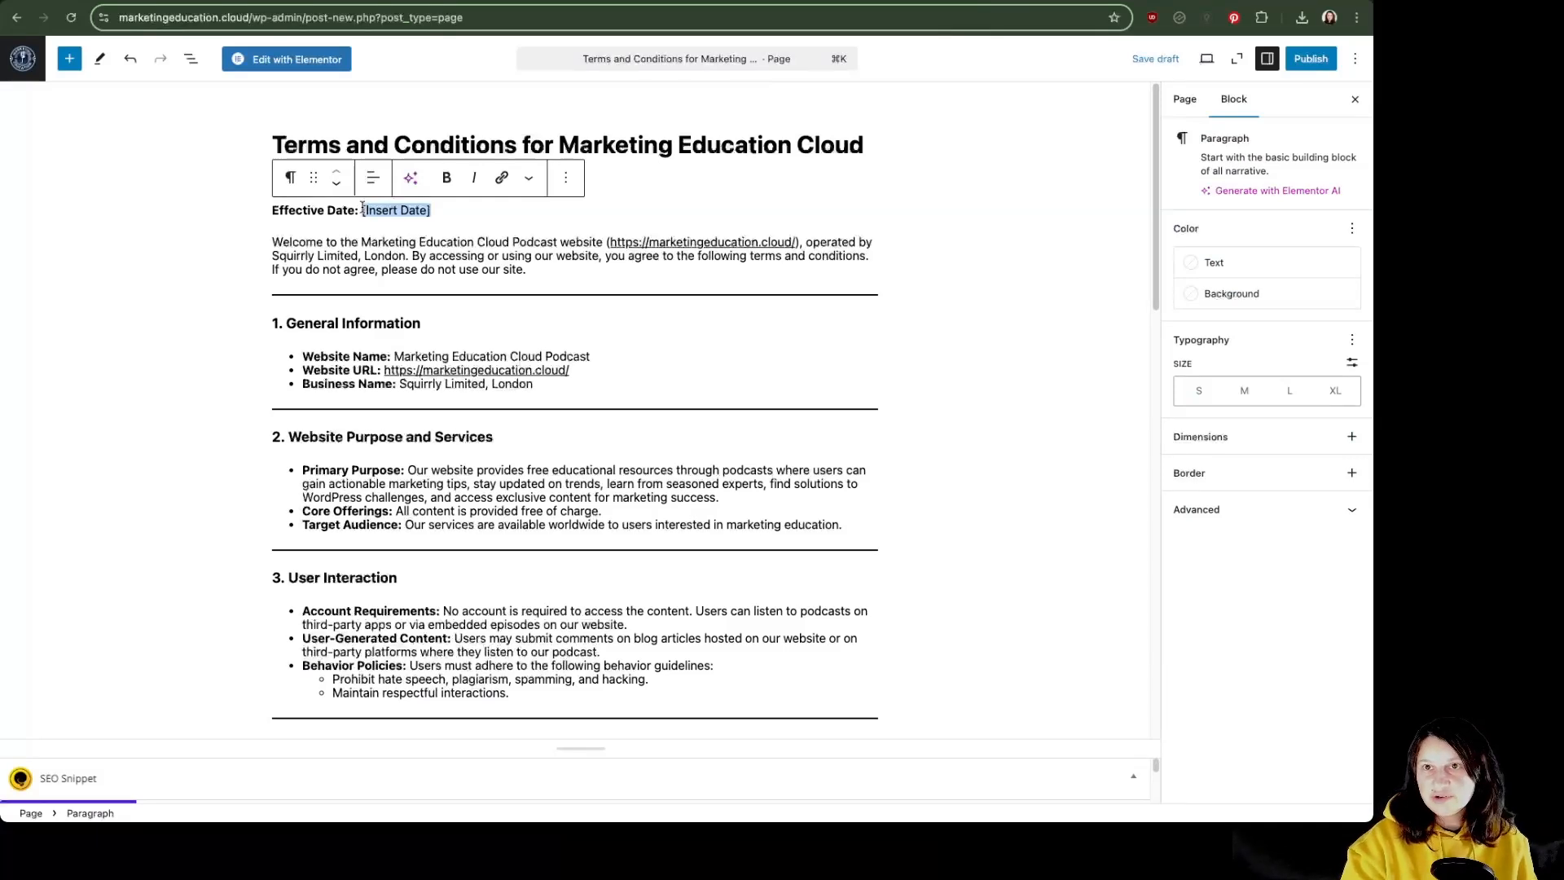
type("15.01.205")
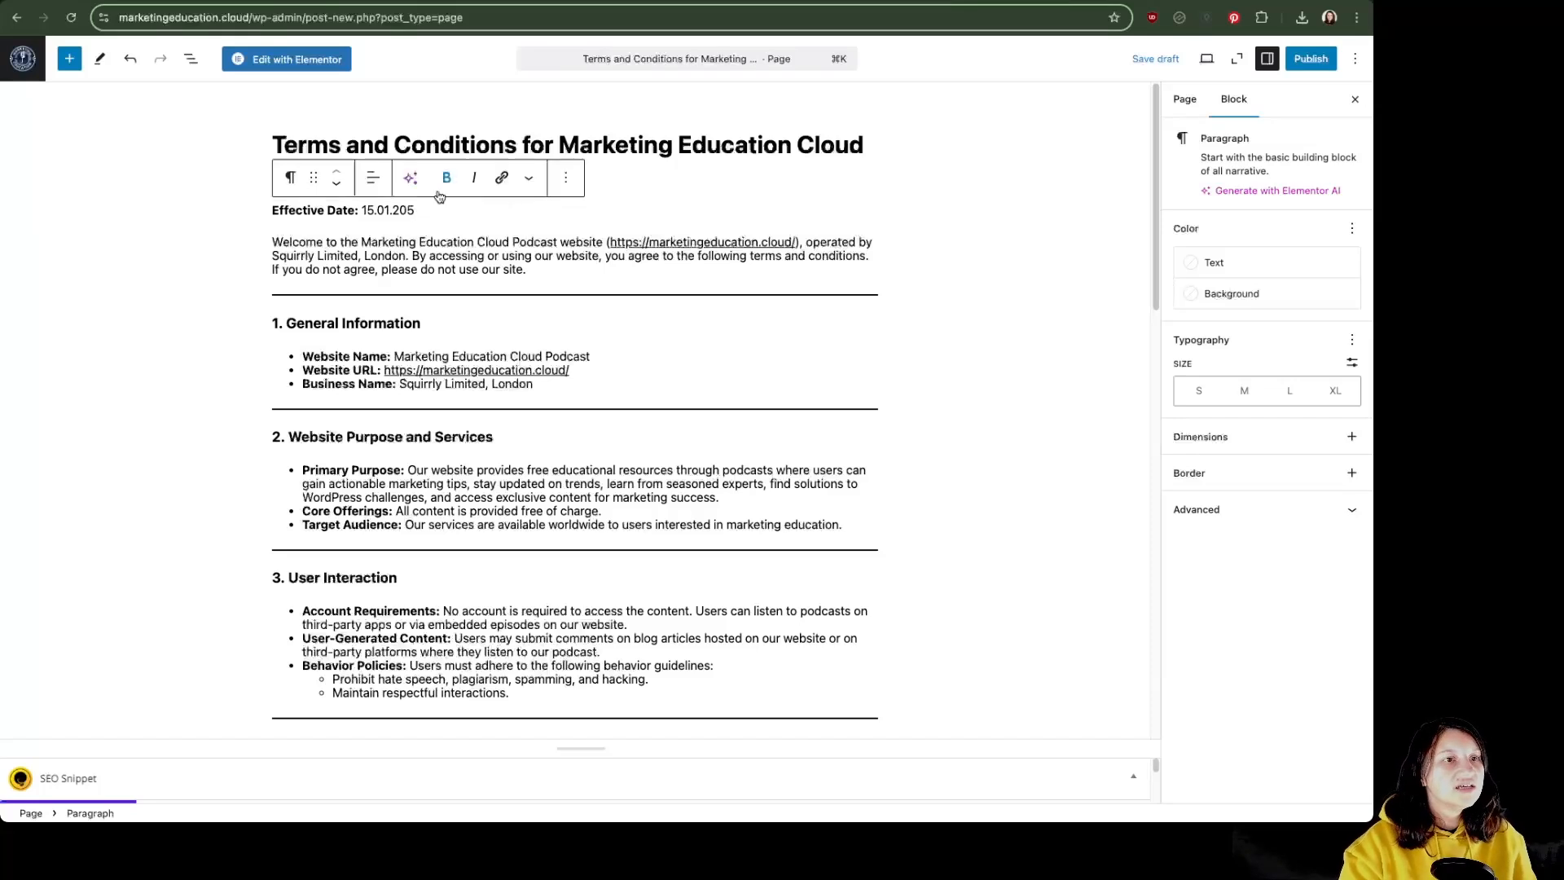
left_click(1025, 289)
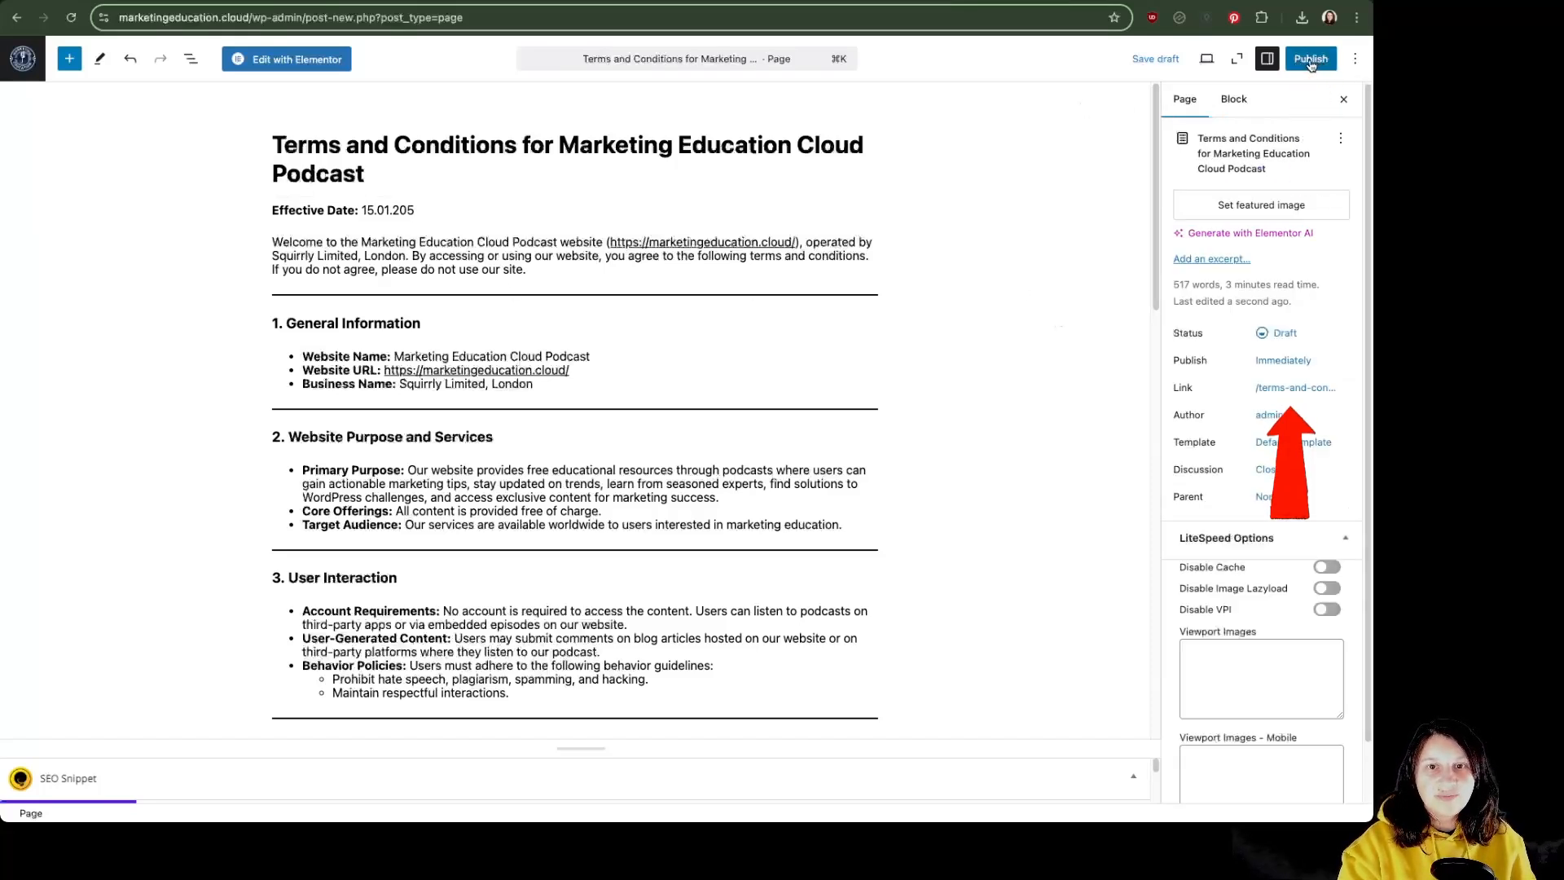
Shorten the page's URL slug to terms-and-conditions.
left_click(1294, 387)
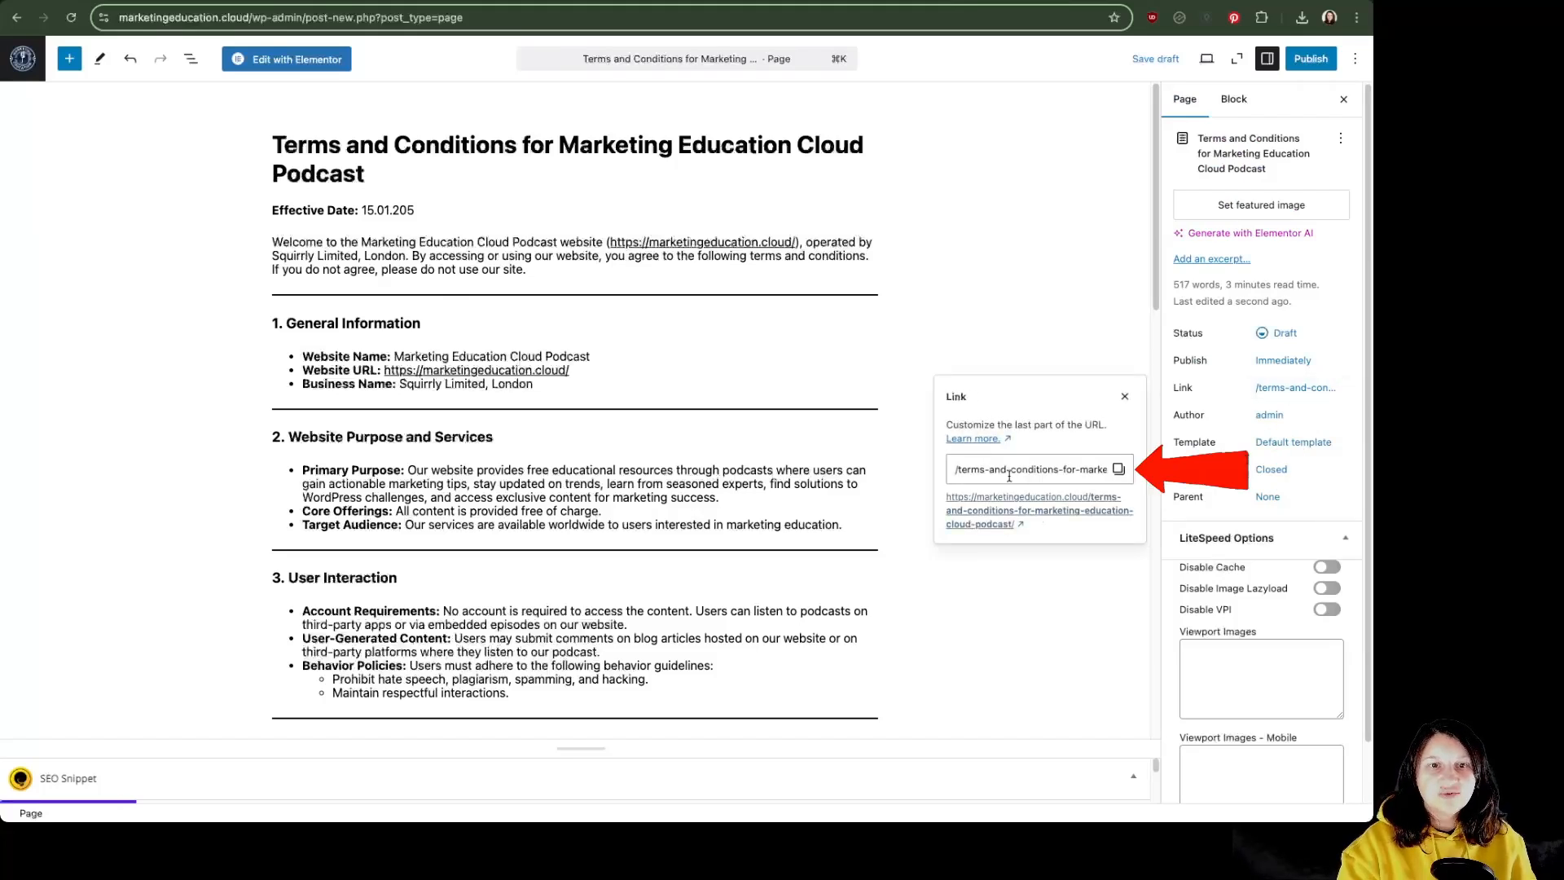
left_click(1063, 470)
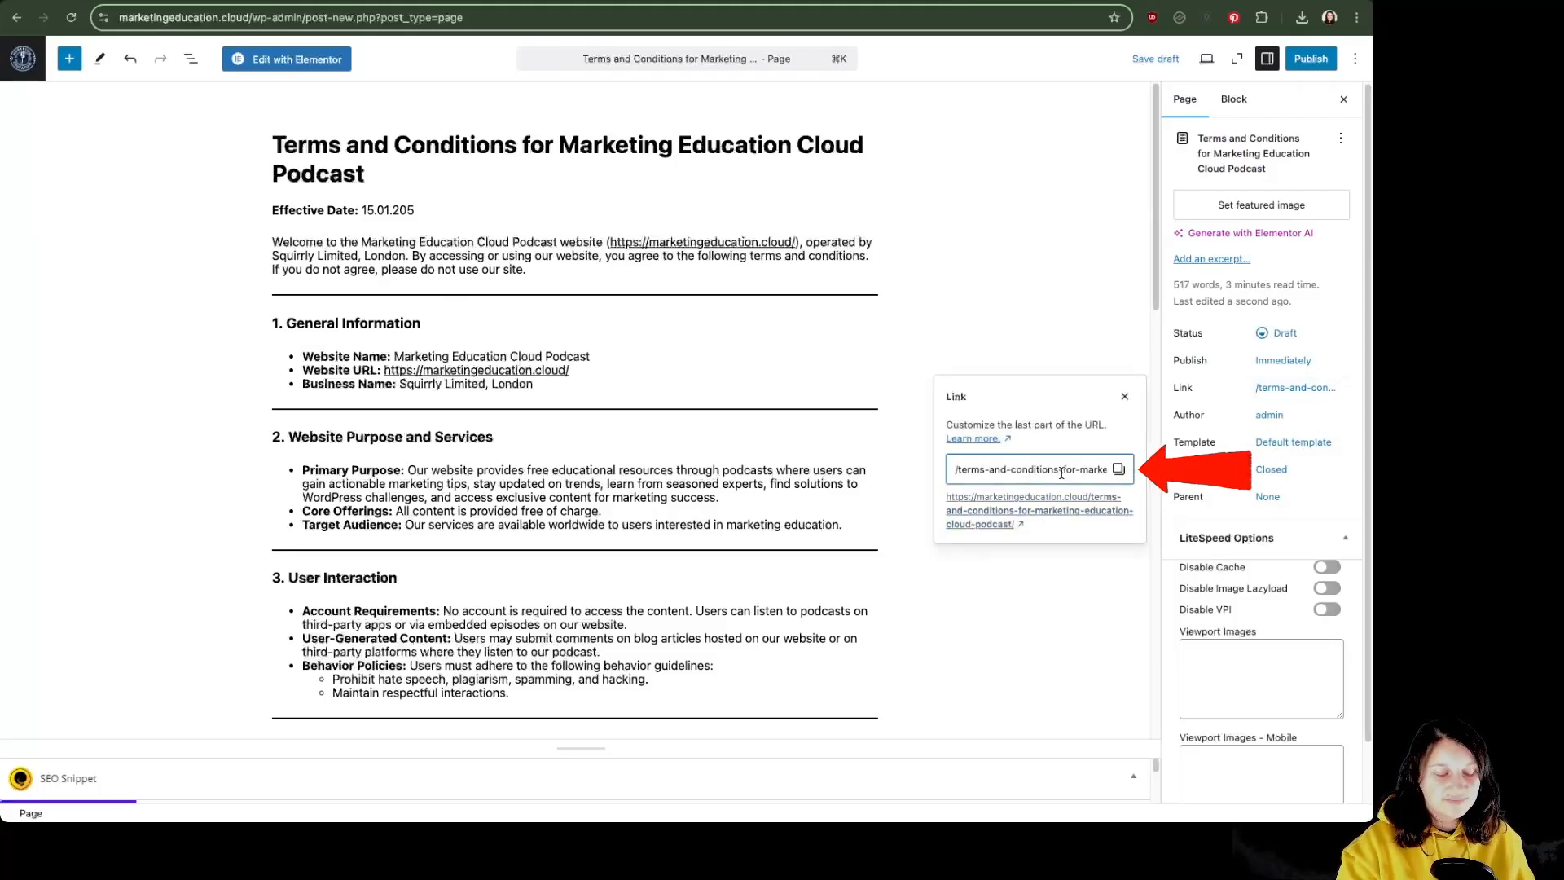
key("super+shift+Right")
key("BackSpace")
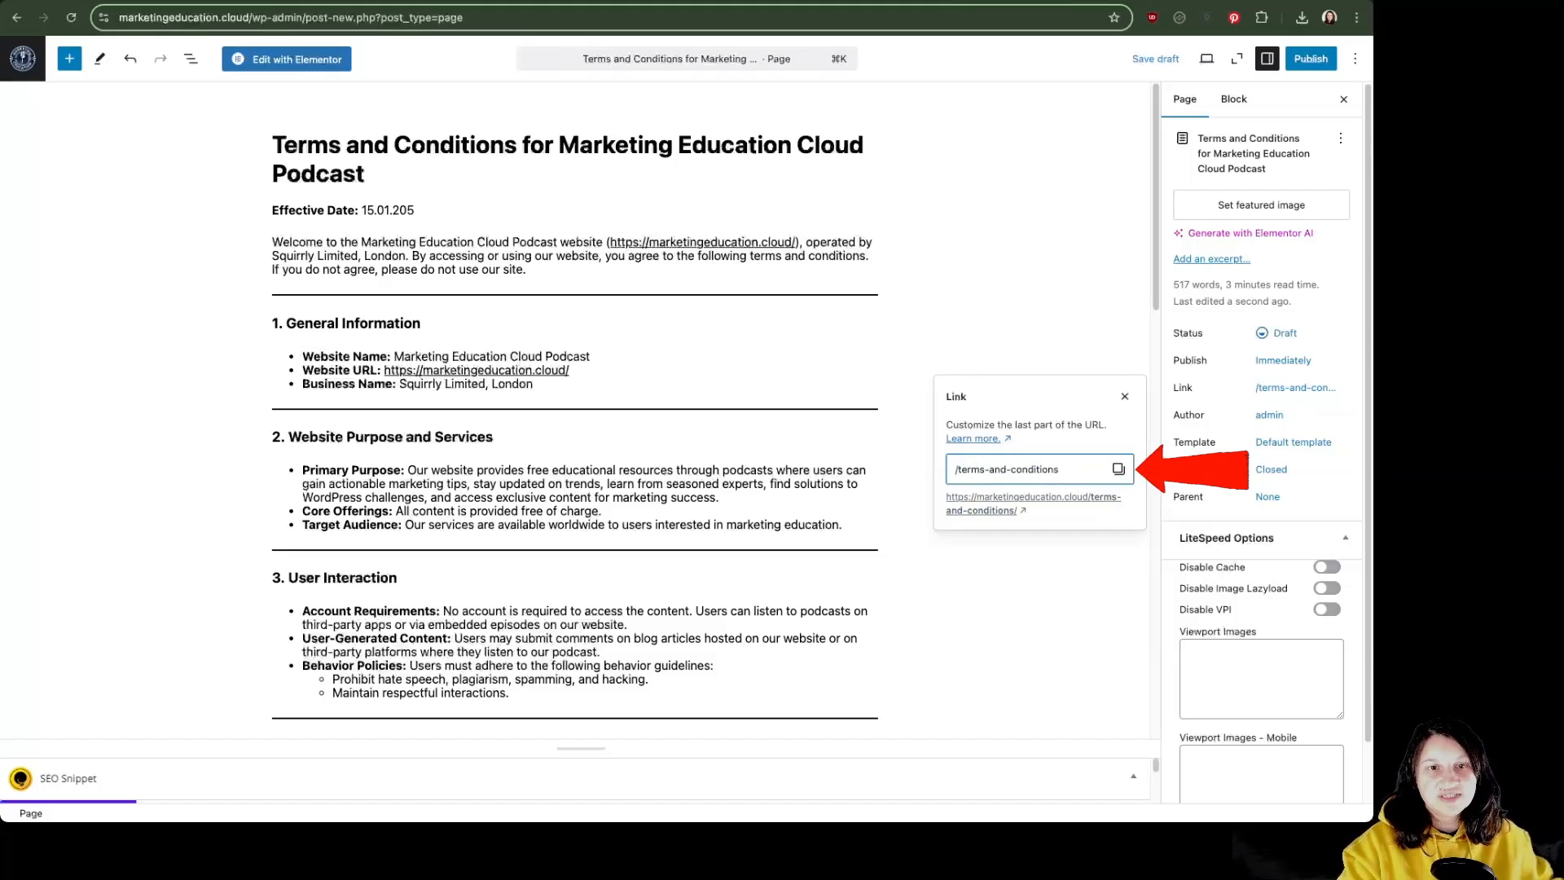
left_click(1066, 308)
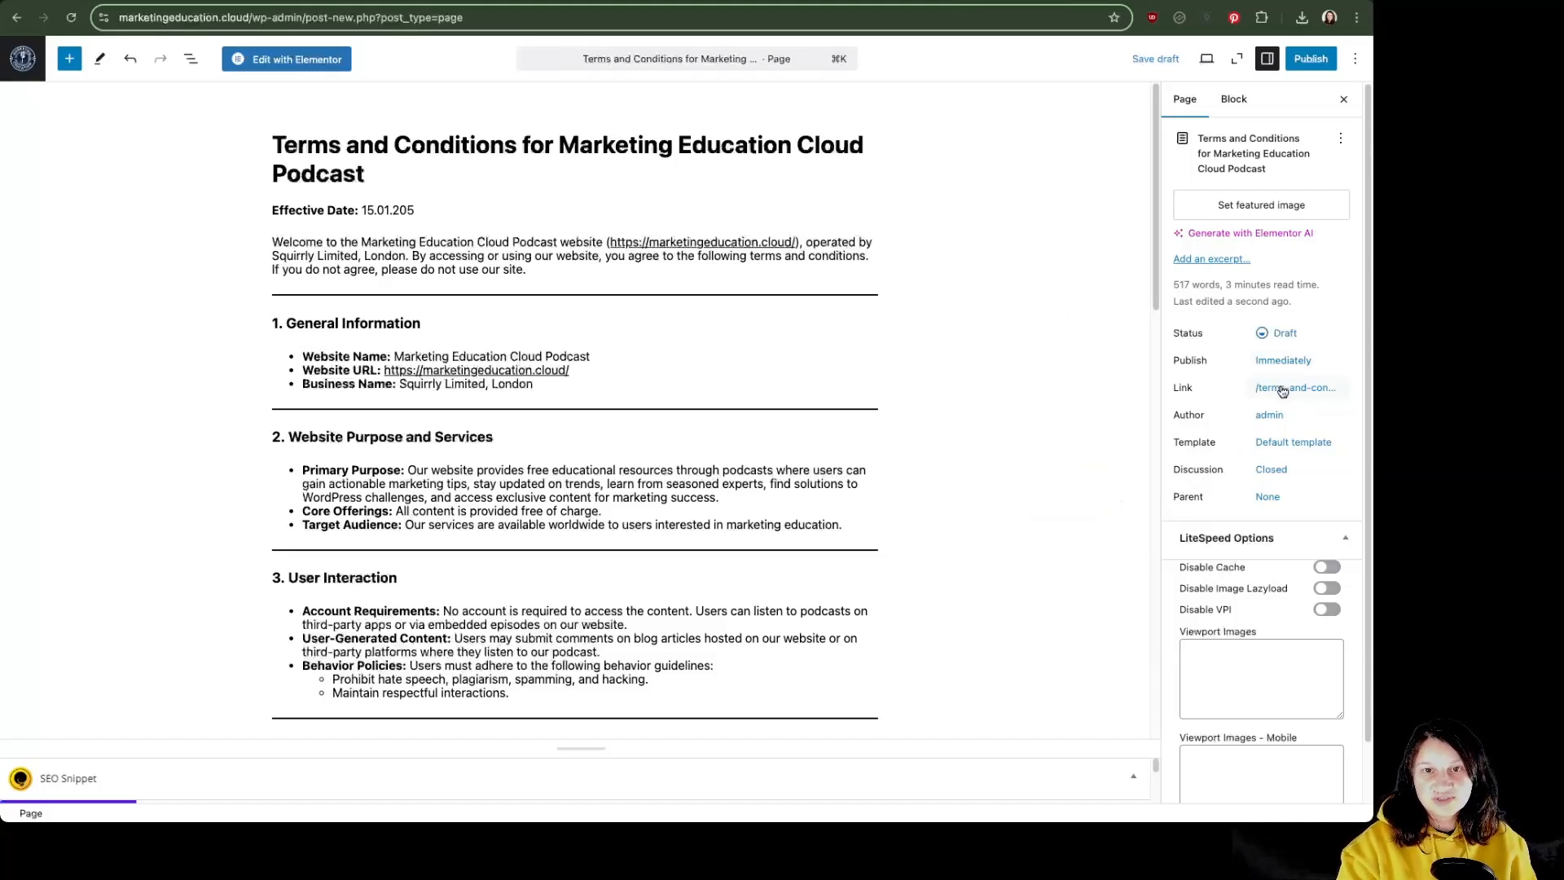
left_click(1288, 388)
left_click(1119, 334)
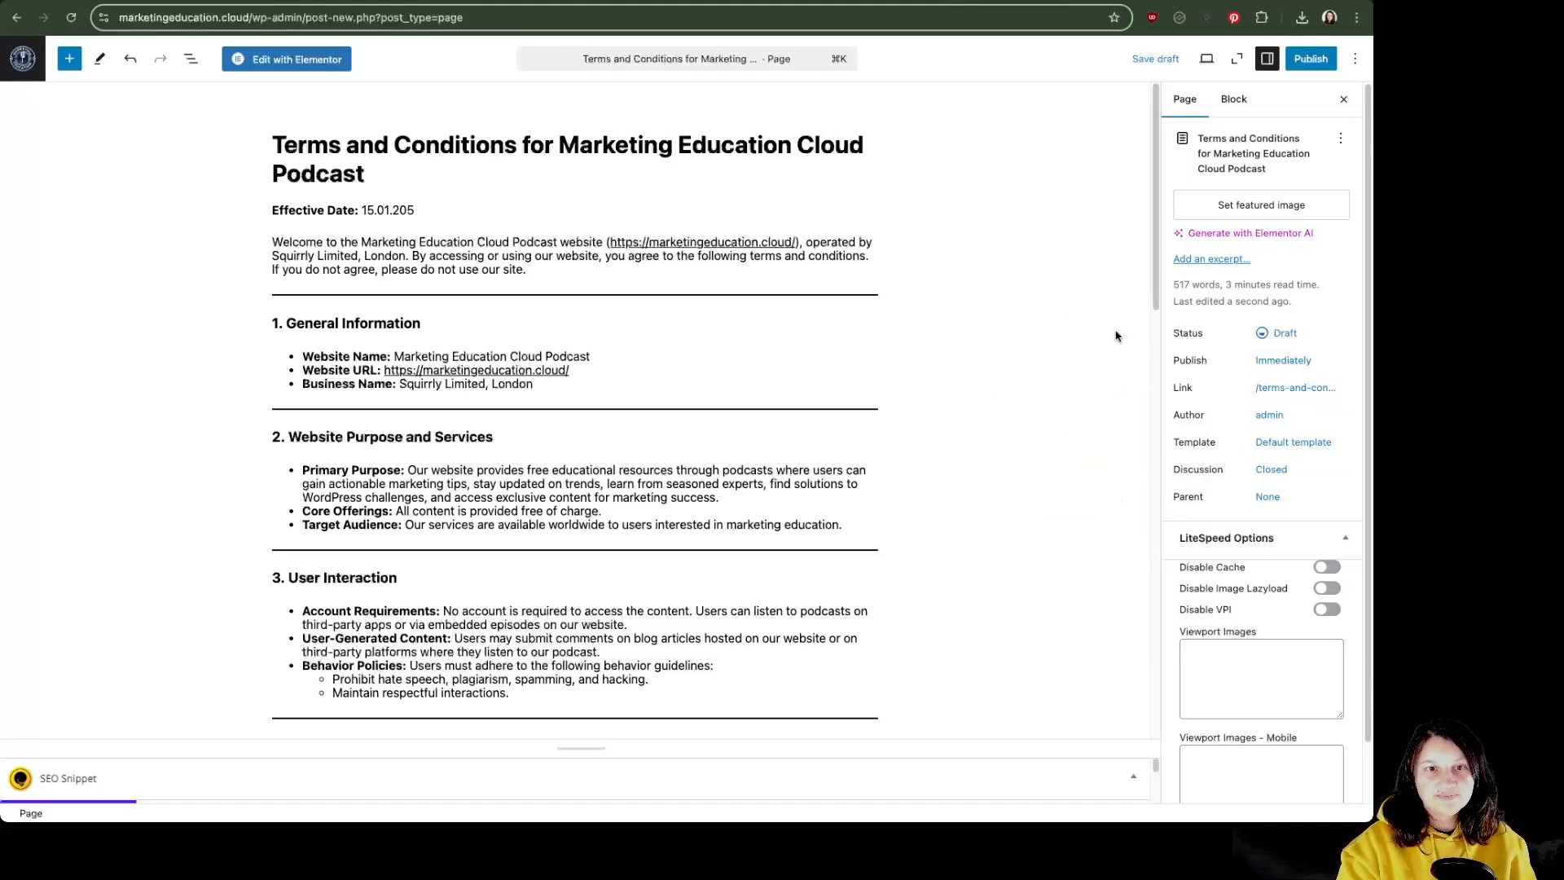
Publish the Terms and Conditions page and look through the live version.
left_click(1312, 58)
left_click(1339, 62)
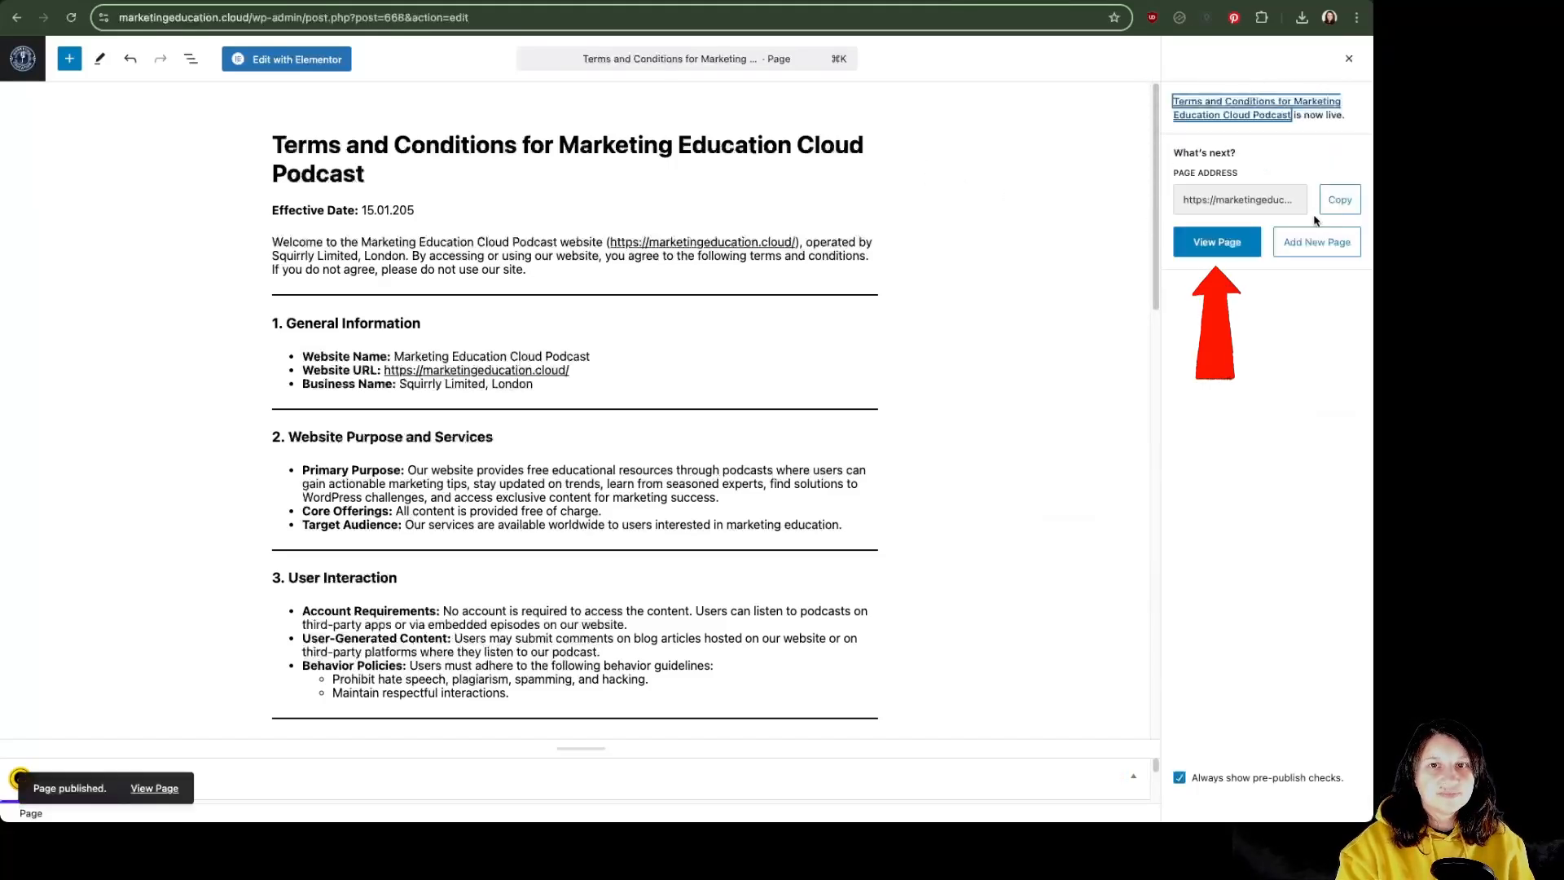
left_click(1230, 244)
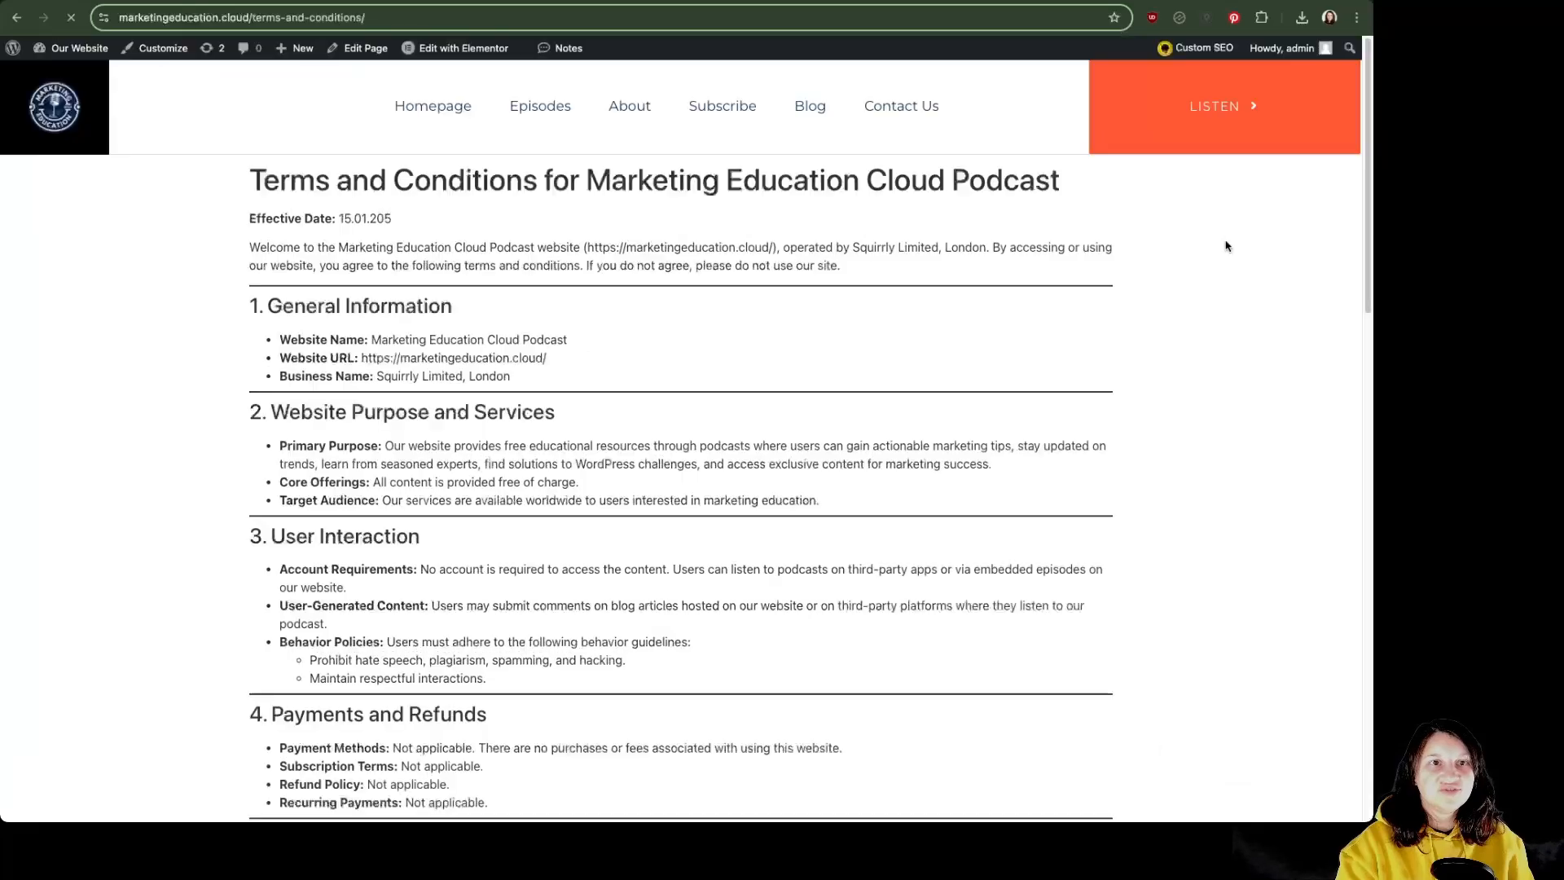
left_click_drag(395, 412, 983, 555)
left_click(987, 560)
scroll(1090, 577, "down", 10)
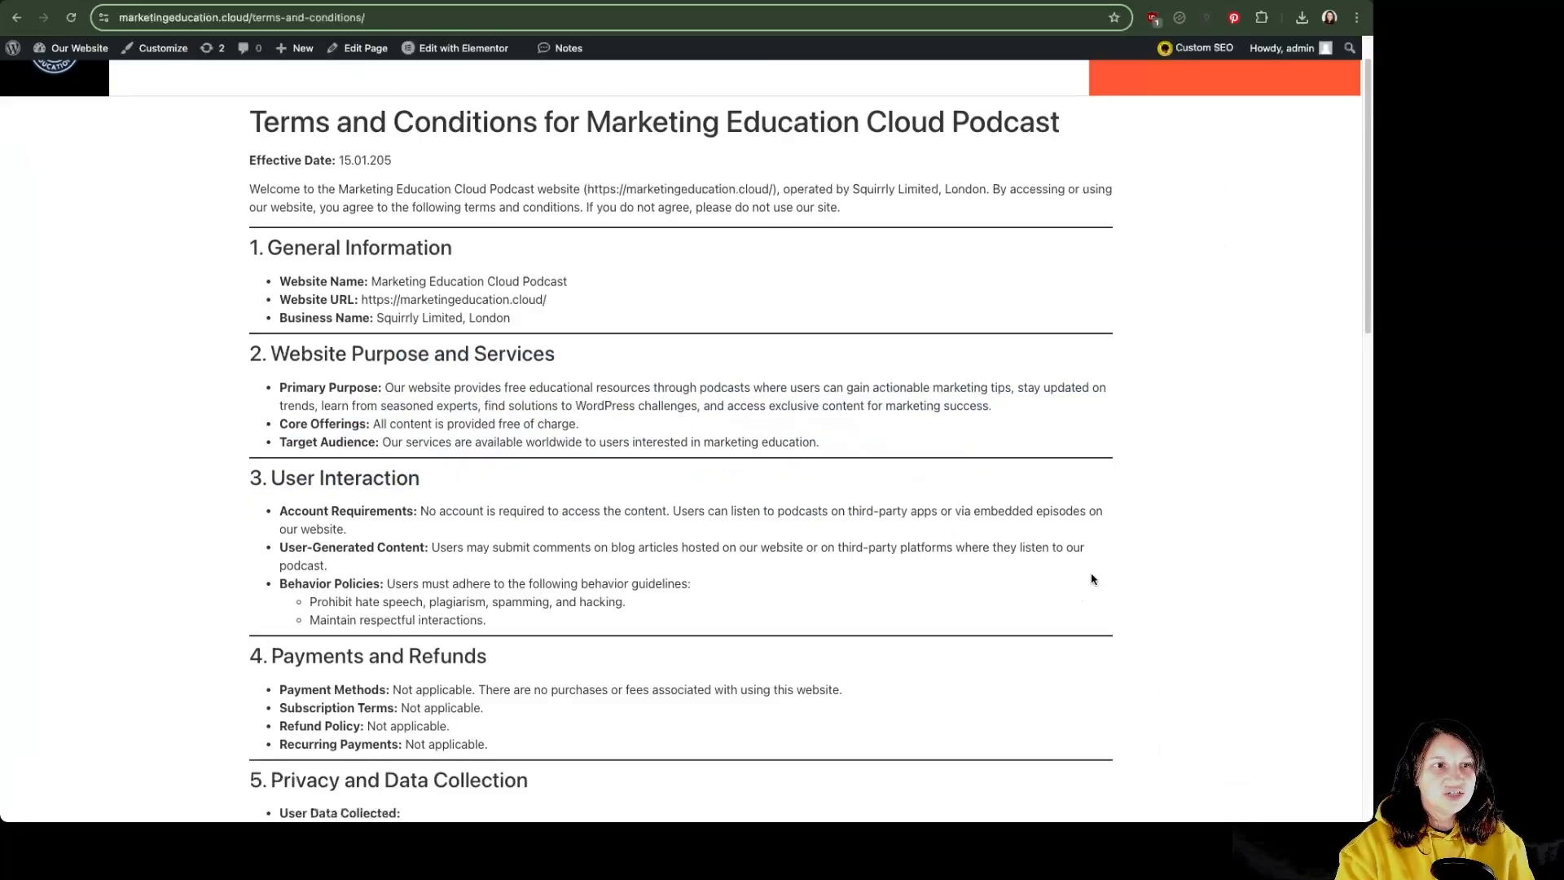
scroll(1086, 584, "down", 5)
scroll(1082, 590, "up", 20)
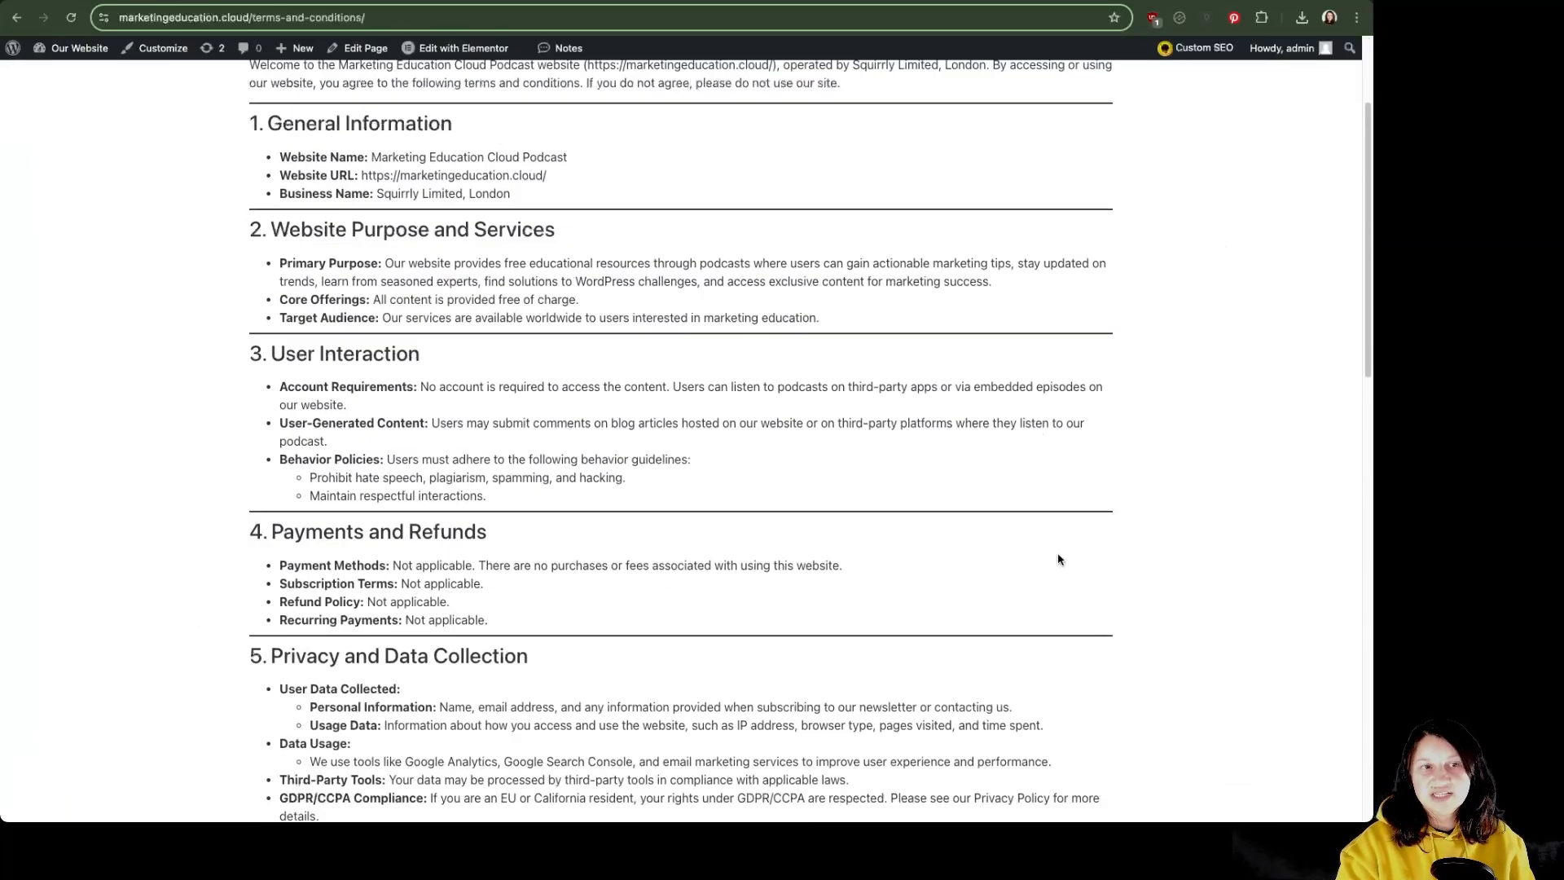
scroll(1058, 562, "up", 1)
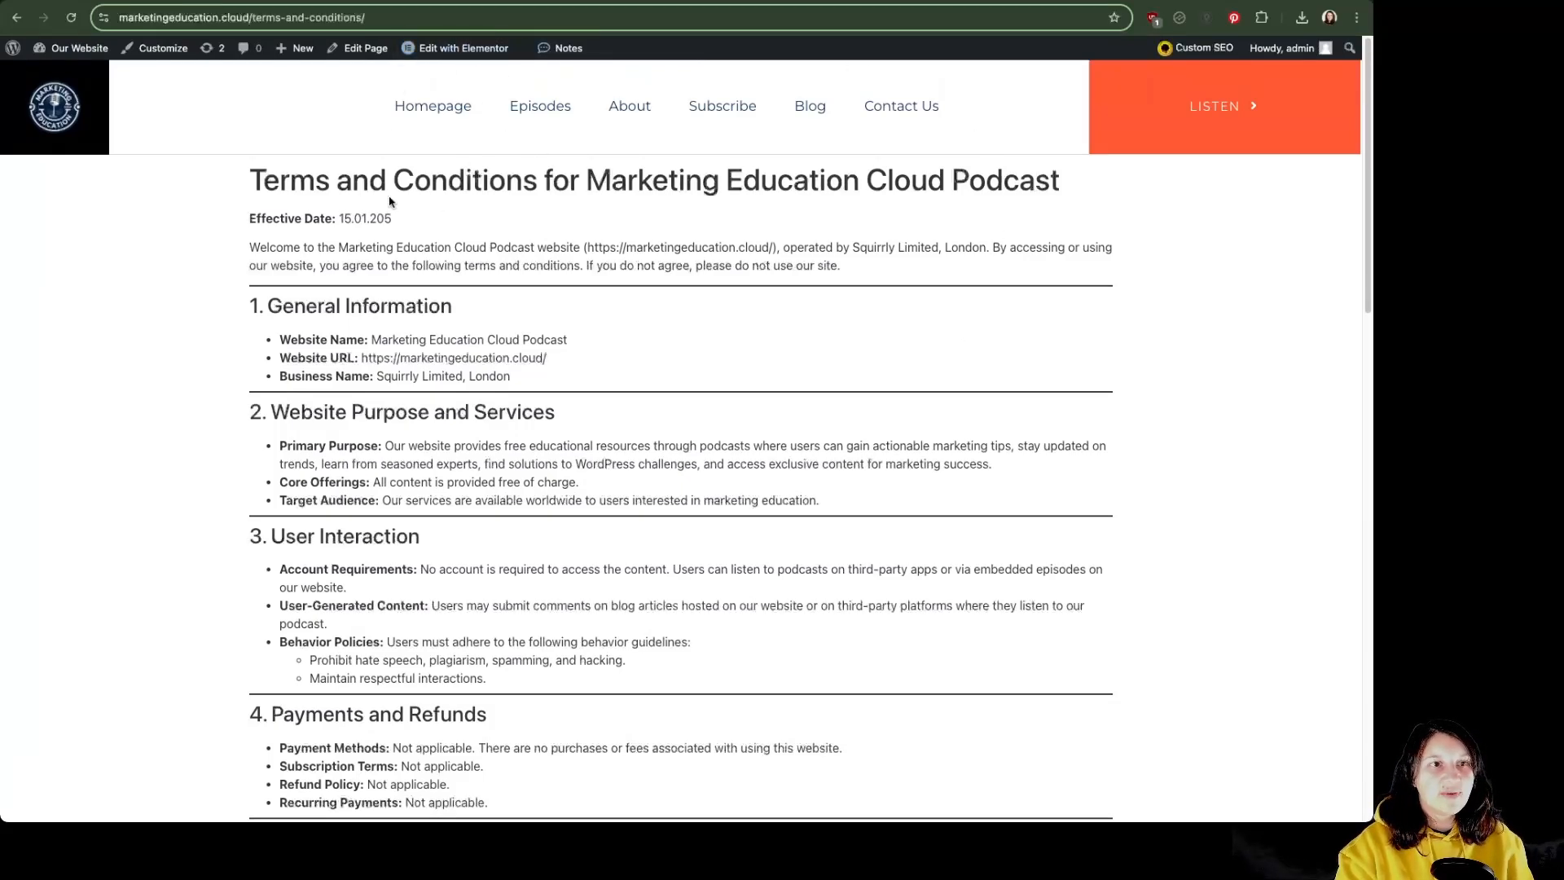
Open the page for editing in Elementor and set the content container's boxed width to 800 px.
mouse_move(461, 54)
mouse_move(465, 54)
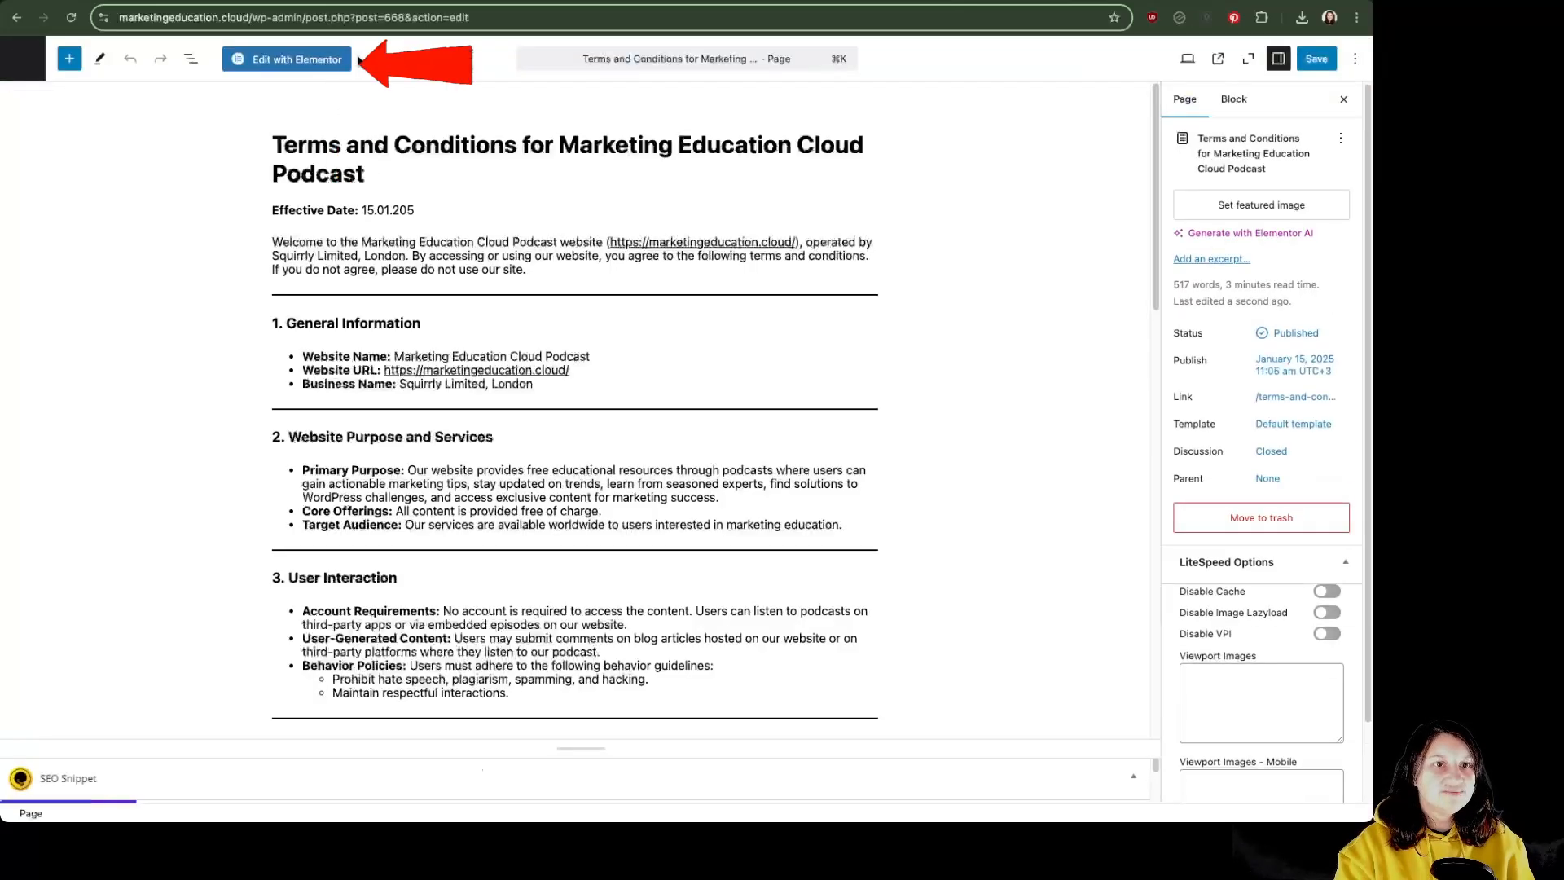
left_click(300, 62)
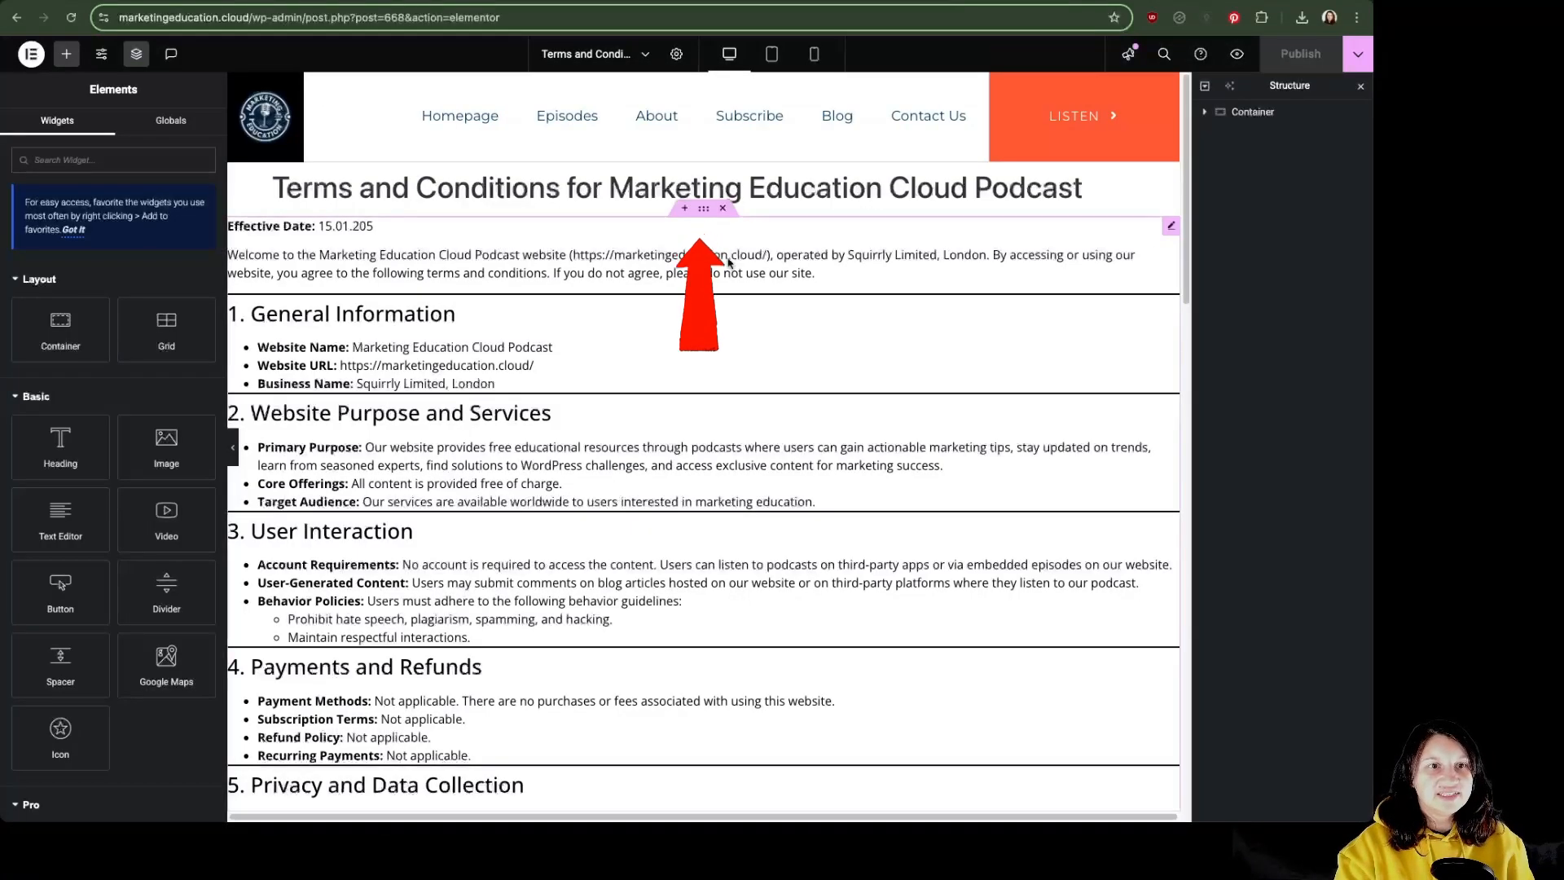
left_click(703, 211)
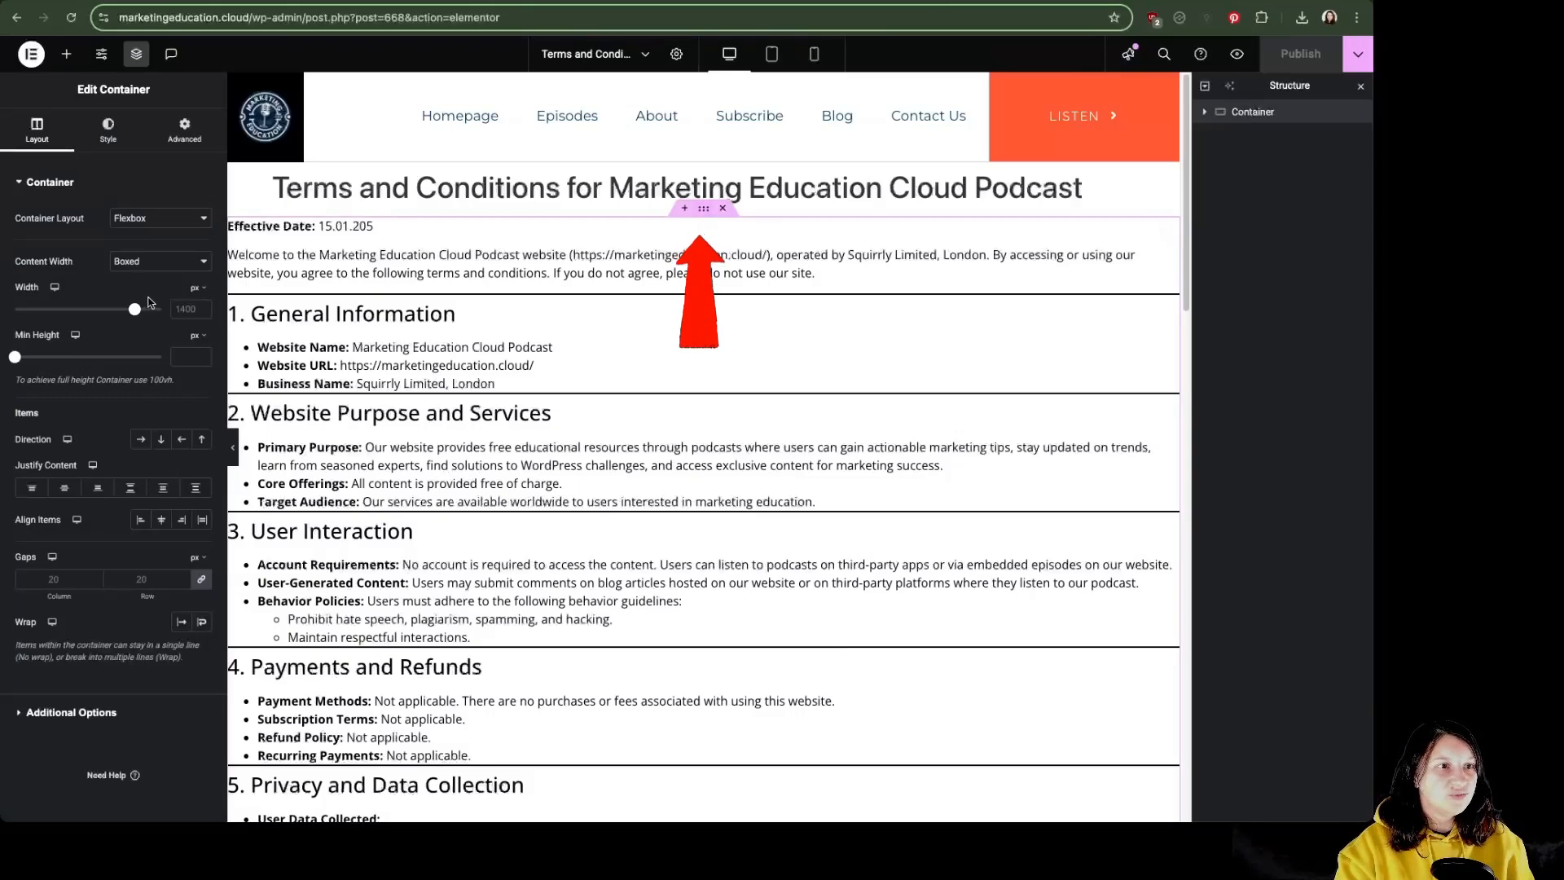
left_click(183, 309)
type("800")
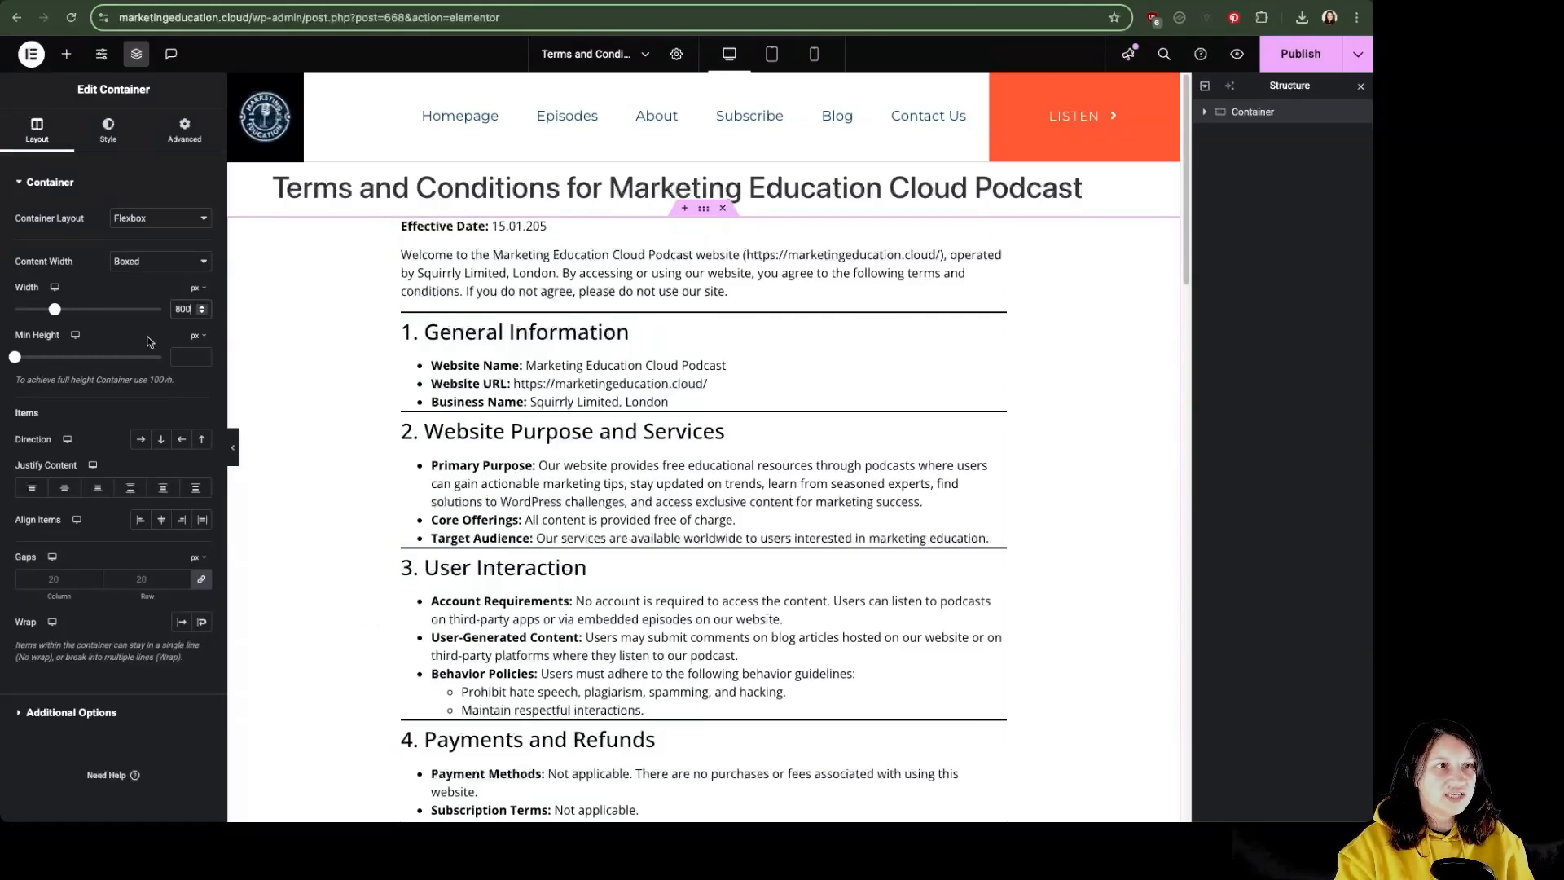
Add a nested container above the terms text and place a Heading widget inside it.
left_click(710, 358)
scroll(635, 489, "down", 15)
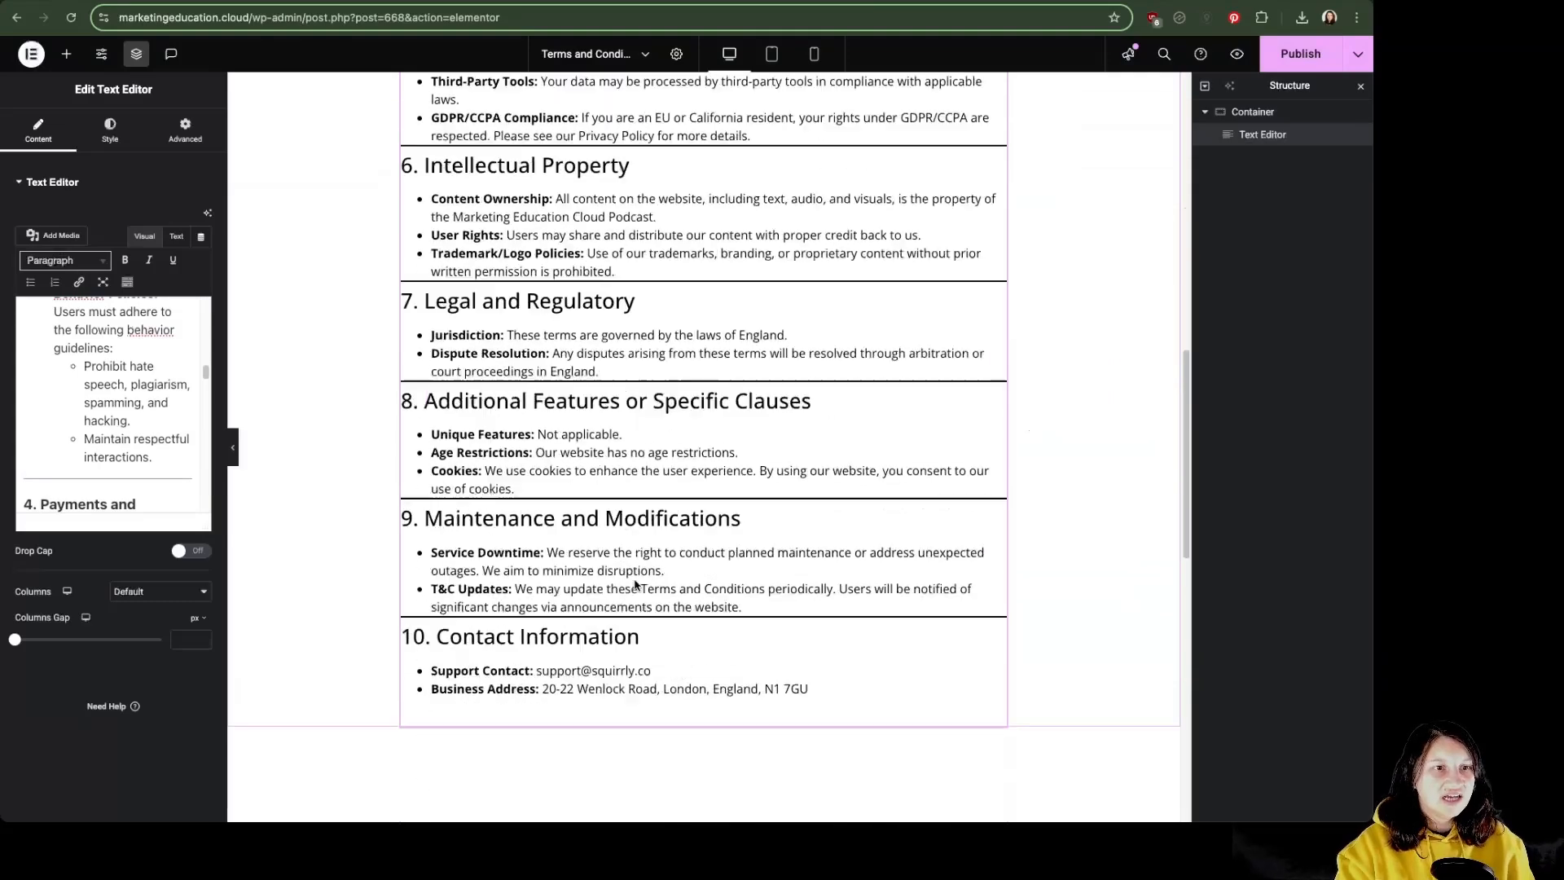
scroll(635, 583, "down", 8)
scroll(628, 589, "up", 10)
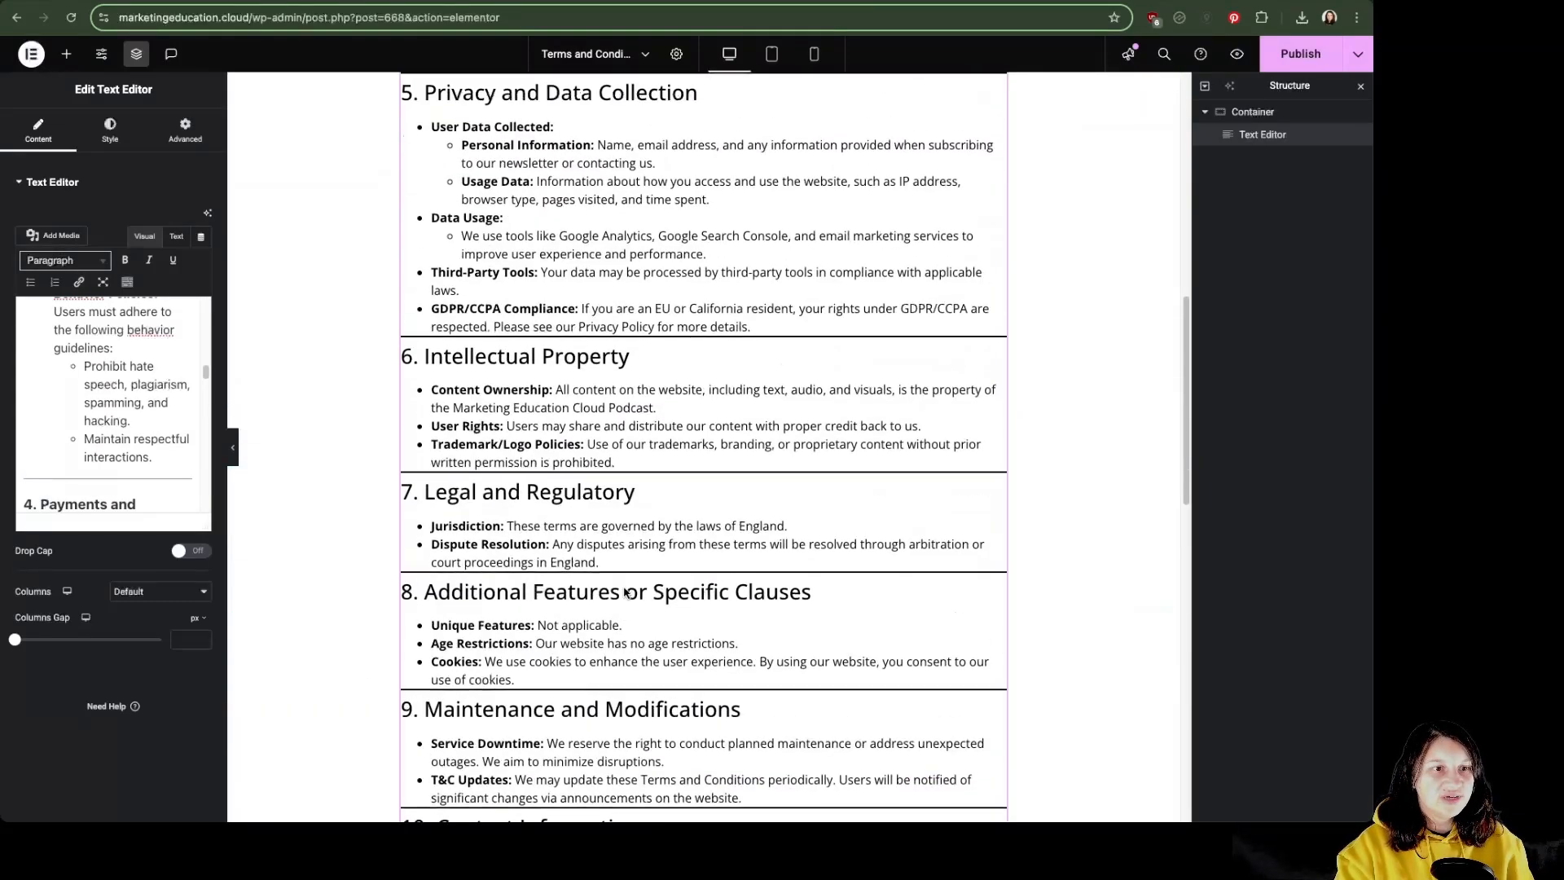
scroll(786, 442, "down", 4)
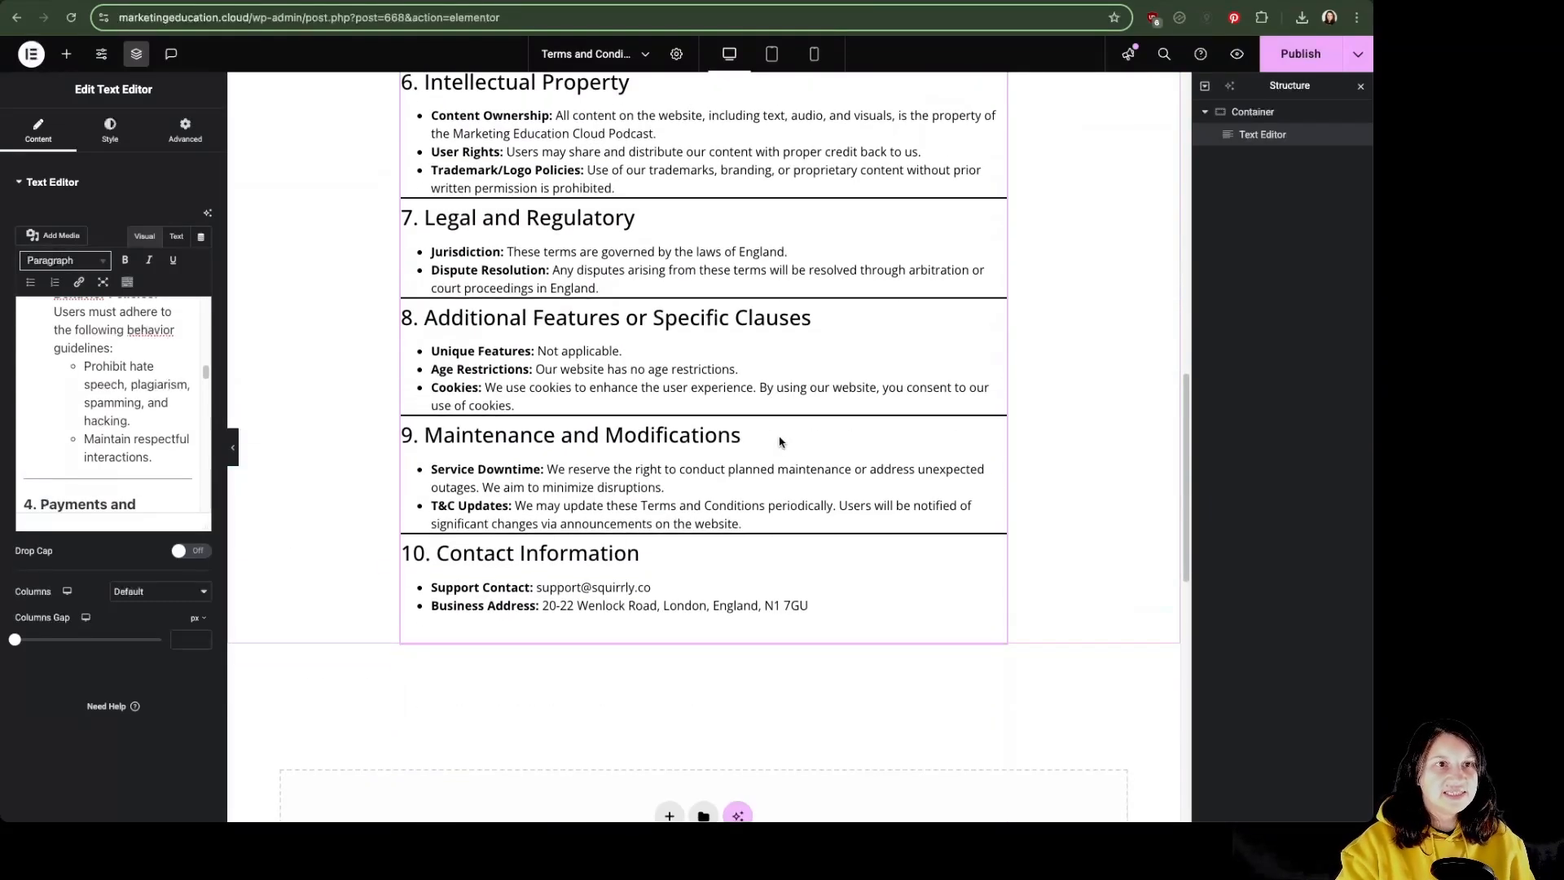
scroll(583, 259, "up", 15)
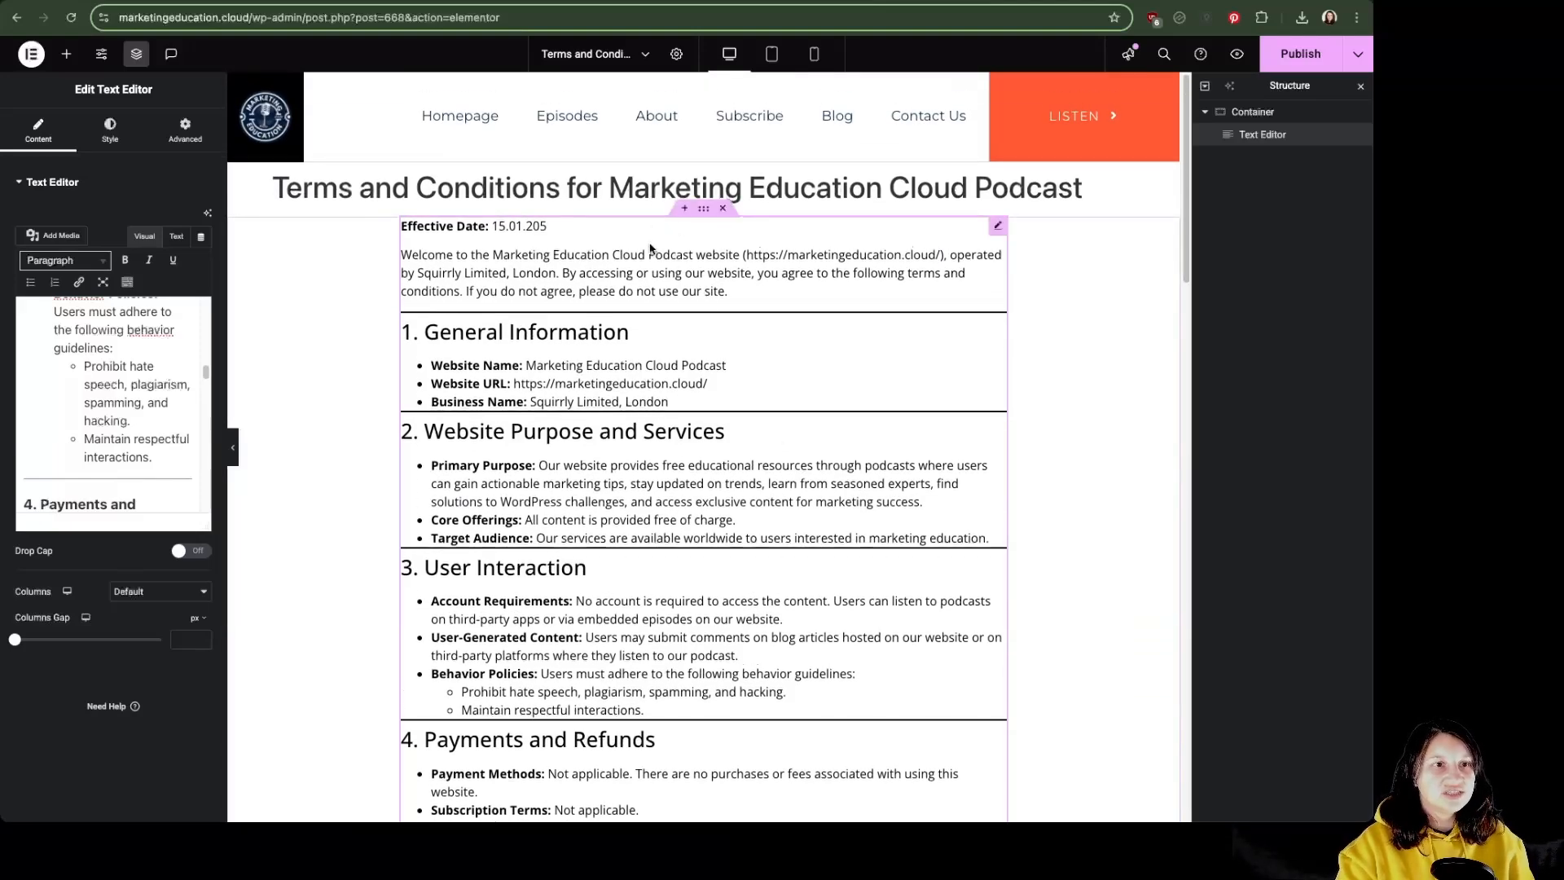
left_click(66, 58)
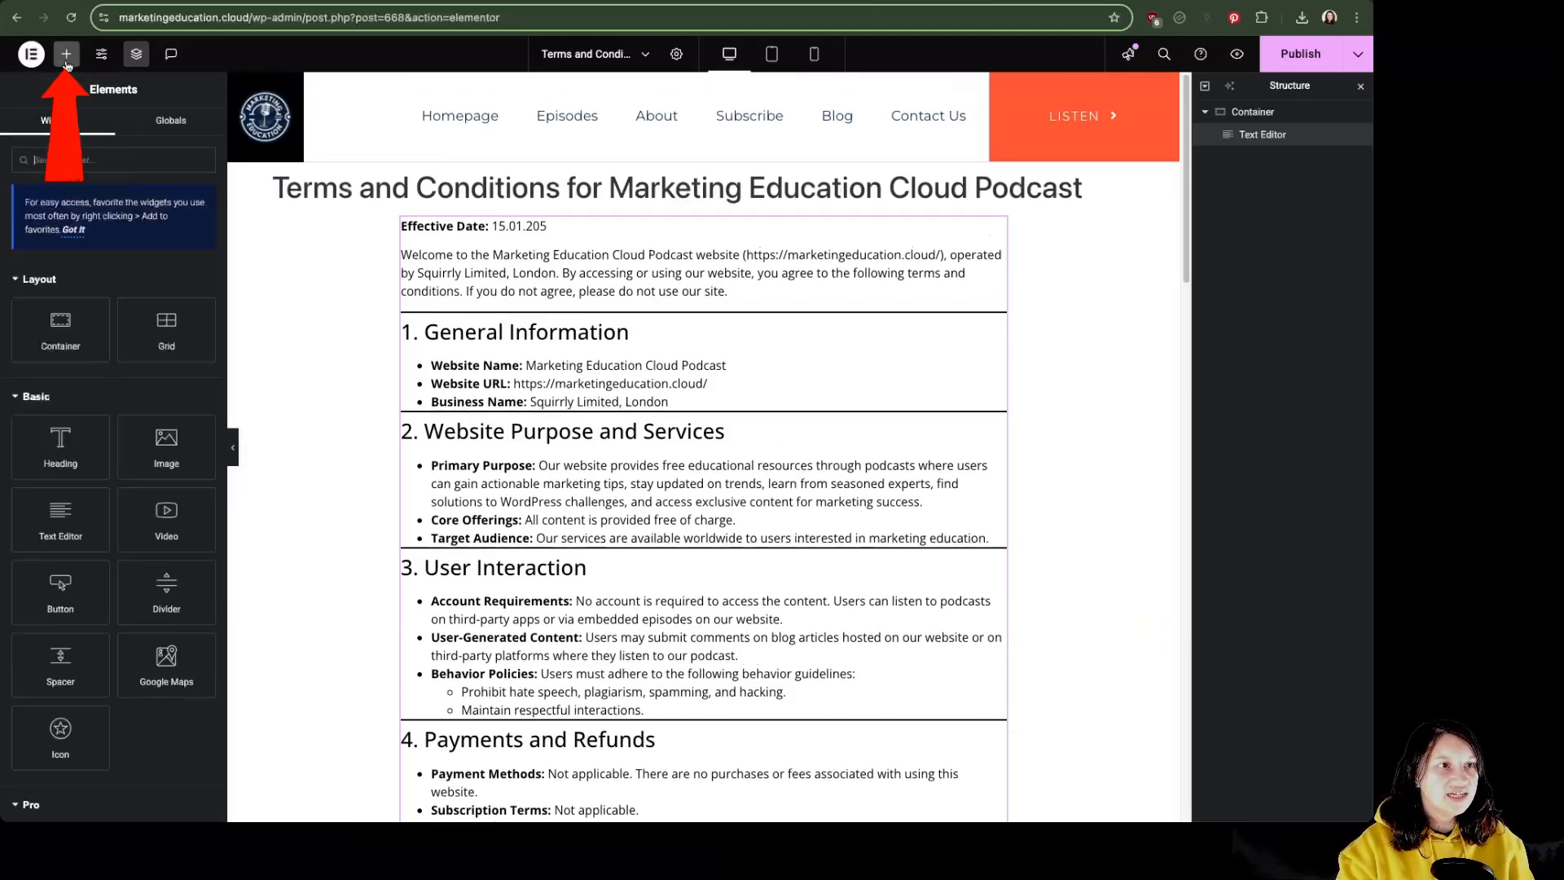
left_click_drag(60, 326, 456, 282)
left_click(67, 54)
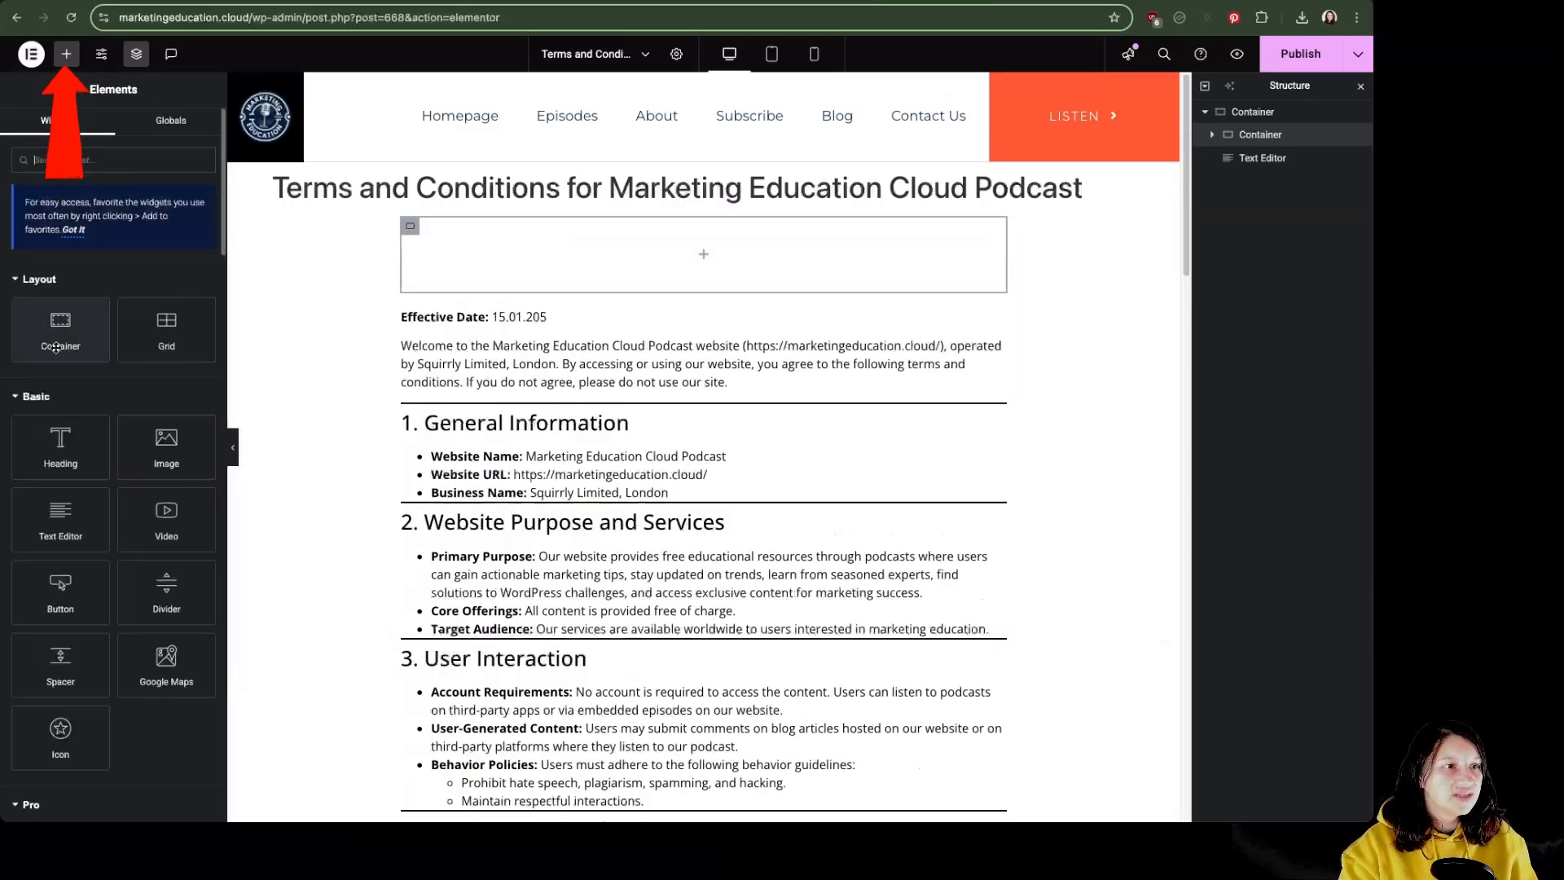
left_click_drag(60, 453, 445, 267)
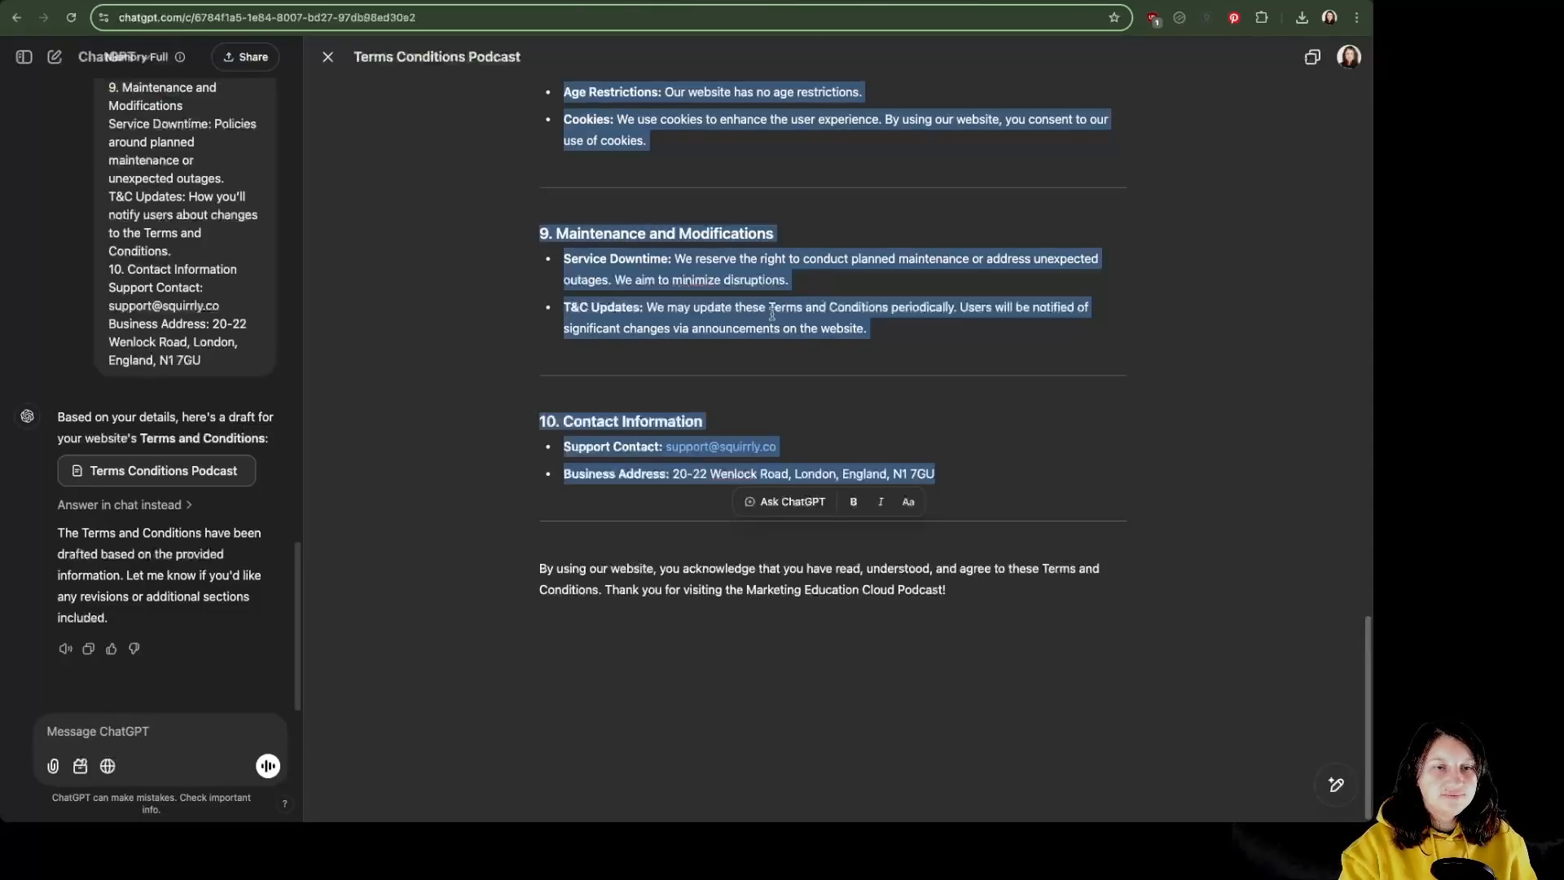
Copy the line "Effective Date: [Insert Date]" from the ChatGPT document and use it as the new heading's text in Elementor.
scroll(771, 314, "up", 20)
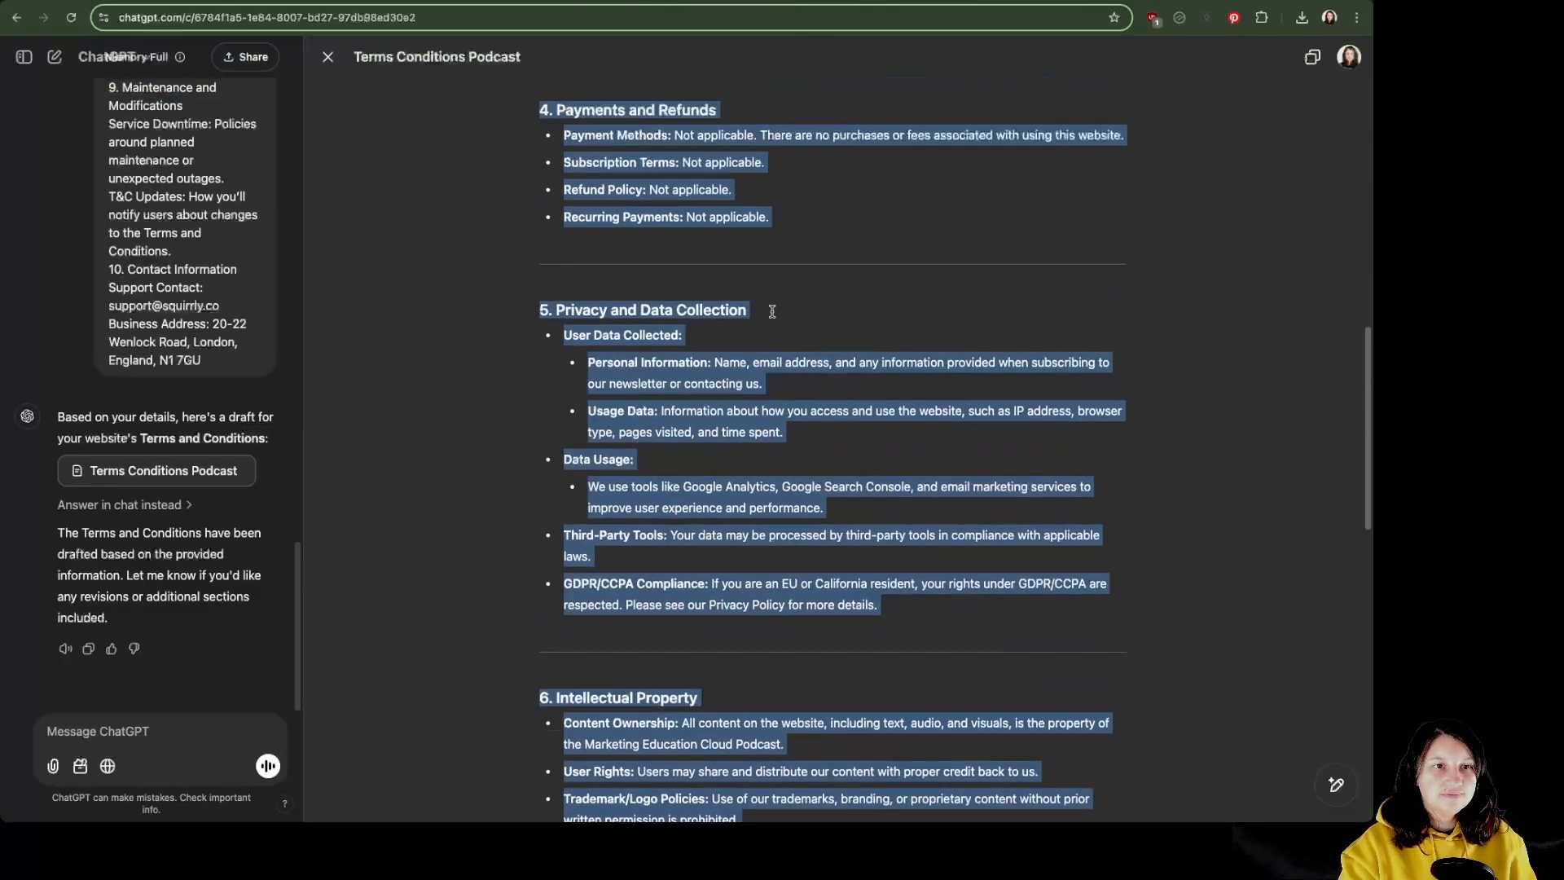
left_click(715, 178)
left_click_drag(714, 178, 531, 173)
key("super+c")
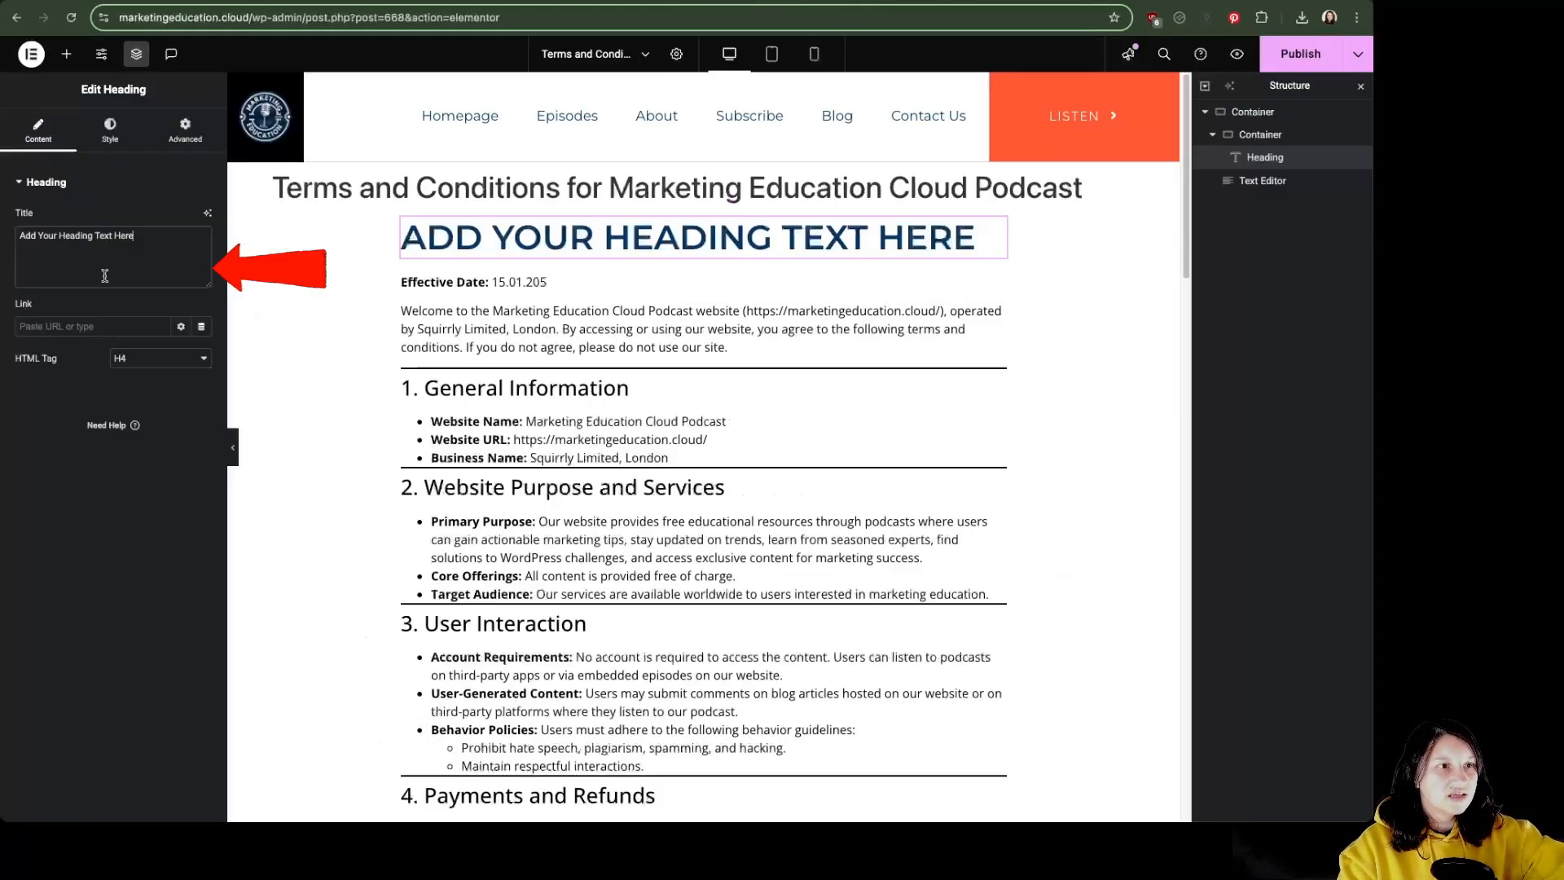
triple_click(110, 269)
key("super+v")
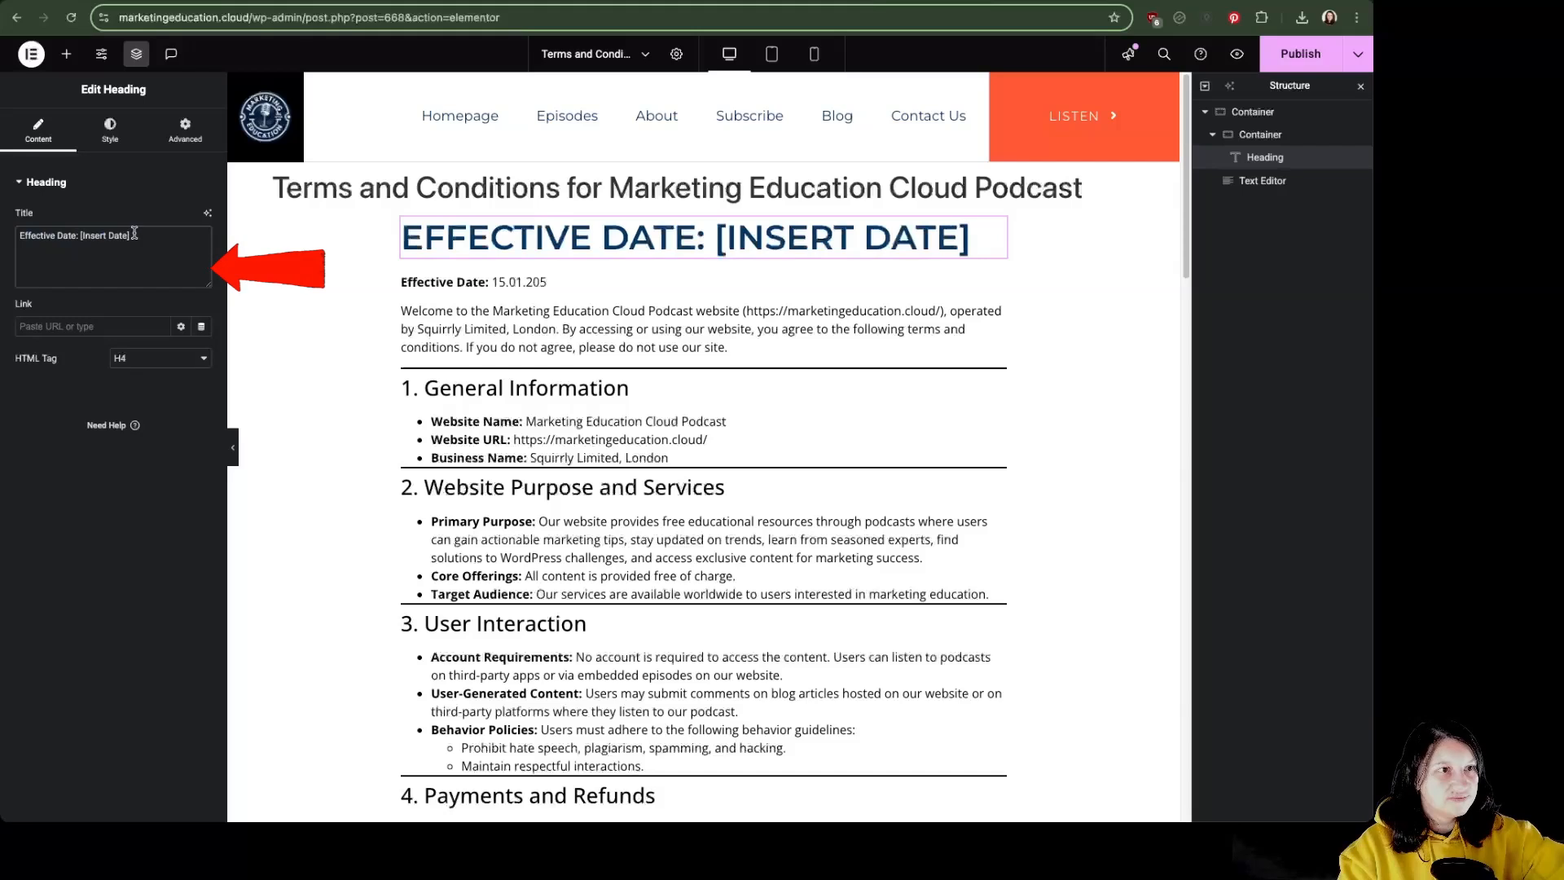
Replace the date placeholder in the heading with 15.01.2025 and apply the global Text font to it.
left_click_drag(133, 236, 81, 236)
key("BackSpace")
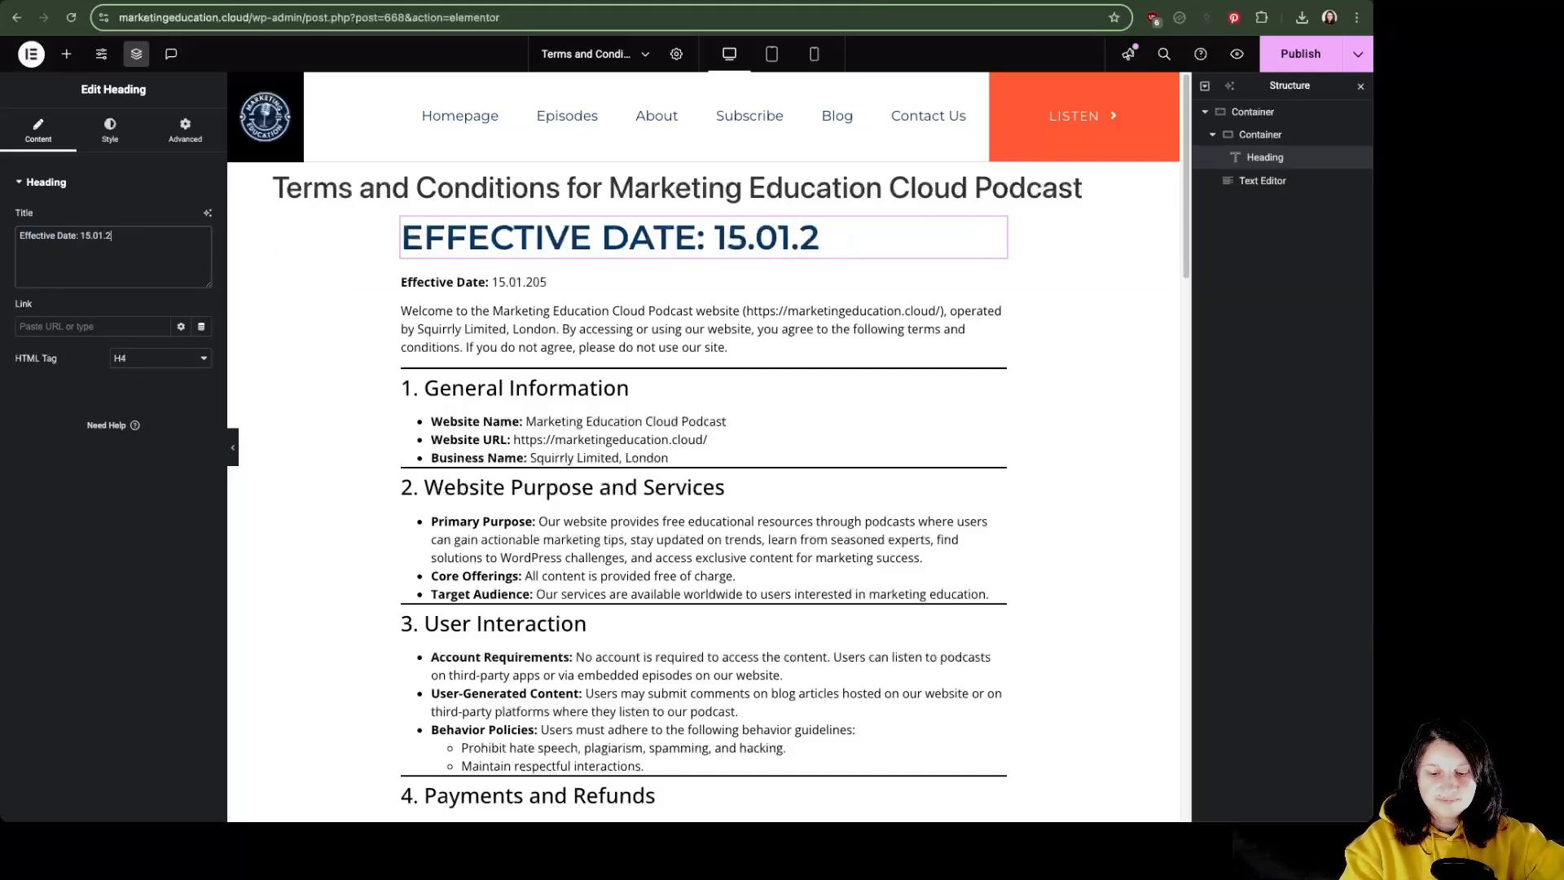
left_click(110, 128)
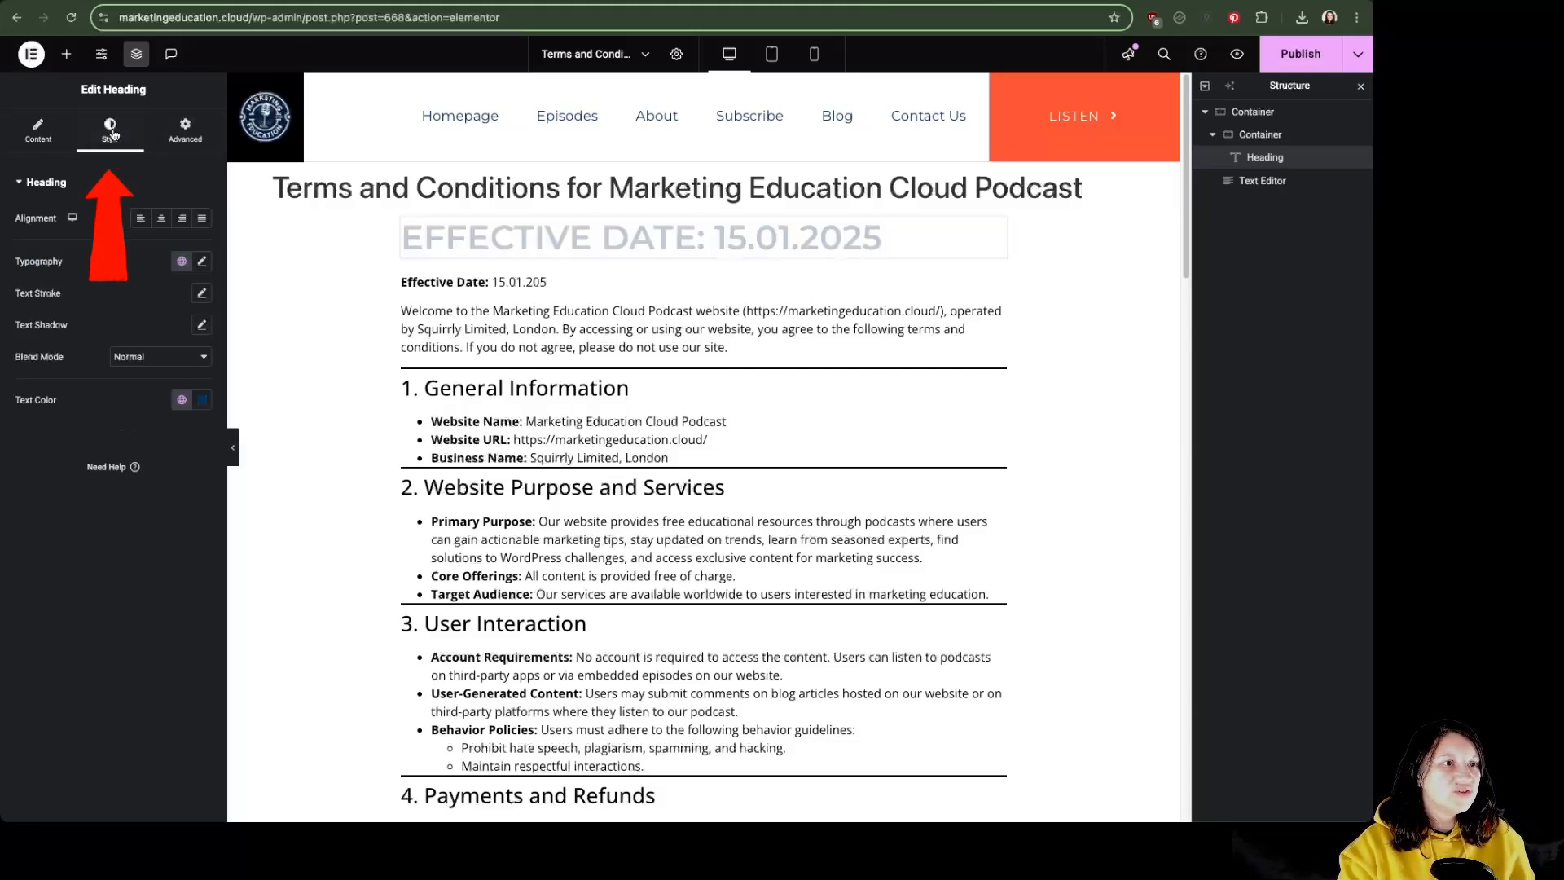
left_click(183, 262)
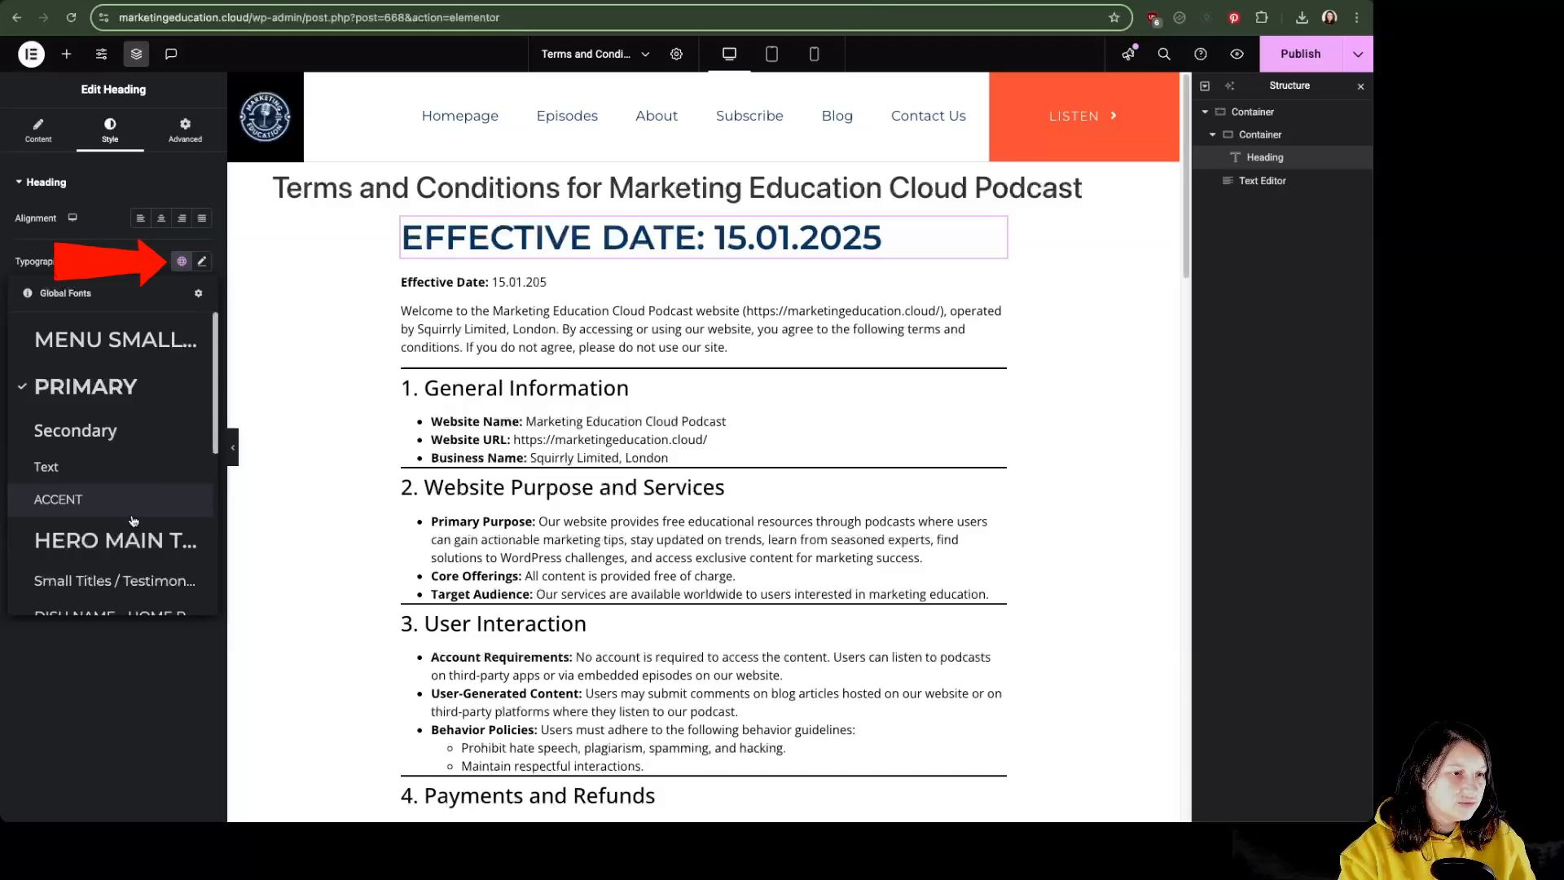
left_click(73, 466)
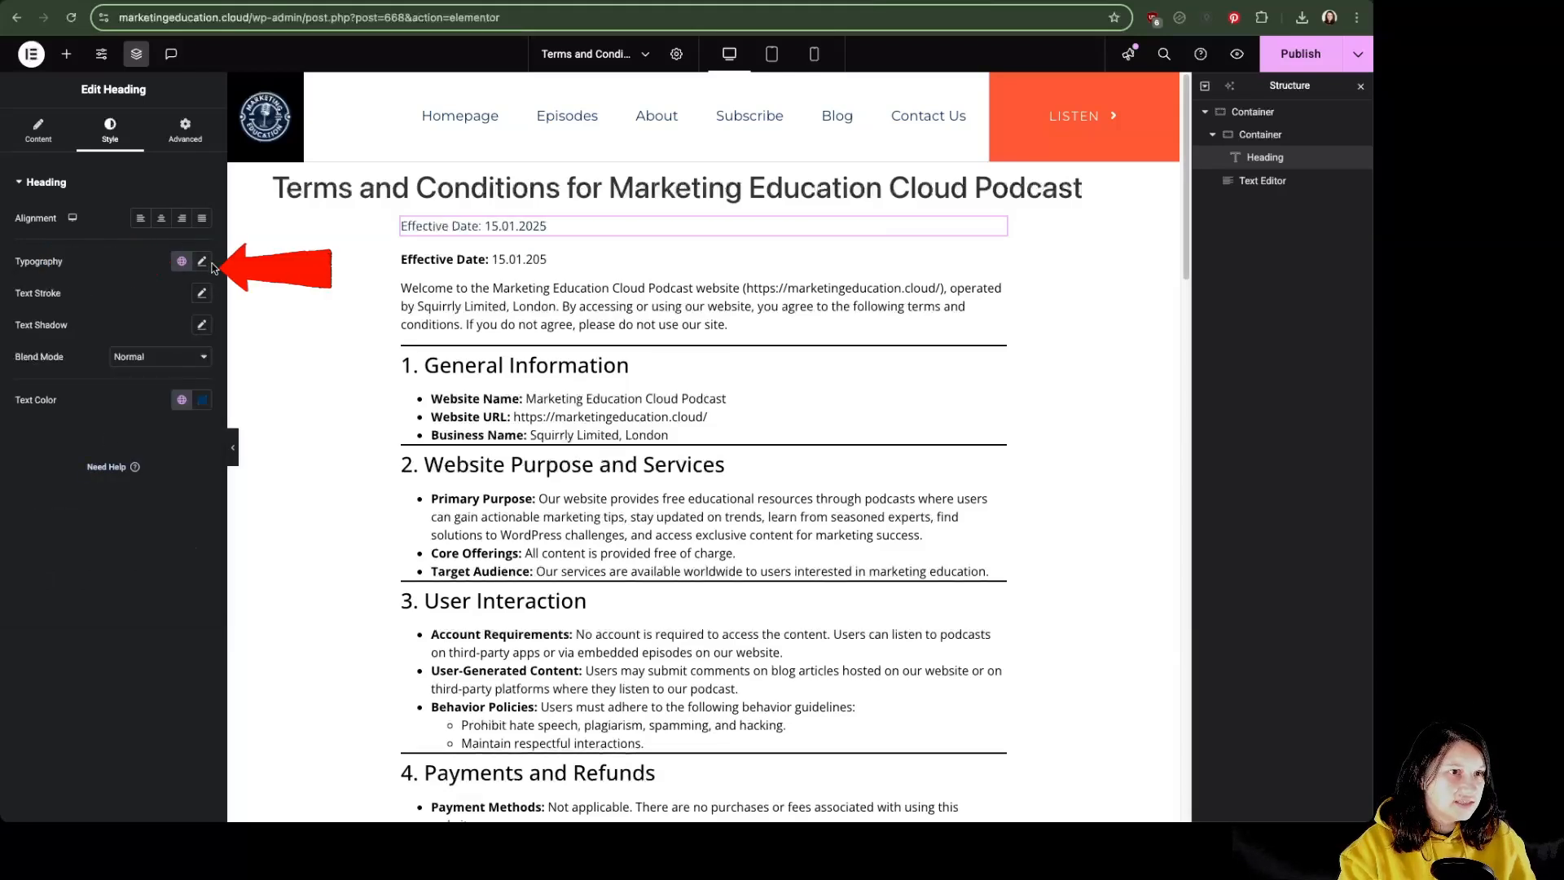
Set the effective date heading's font weight to 700 (Bold) and its color to the global Text color.
left_click(202, 262)
left_click(160, 416)
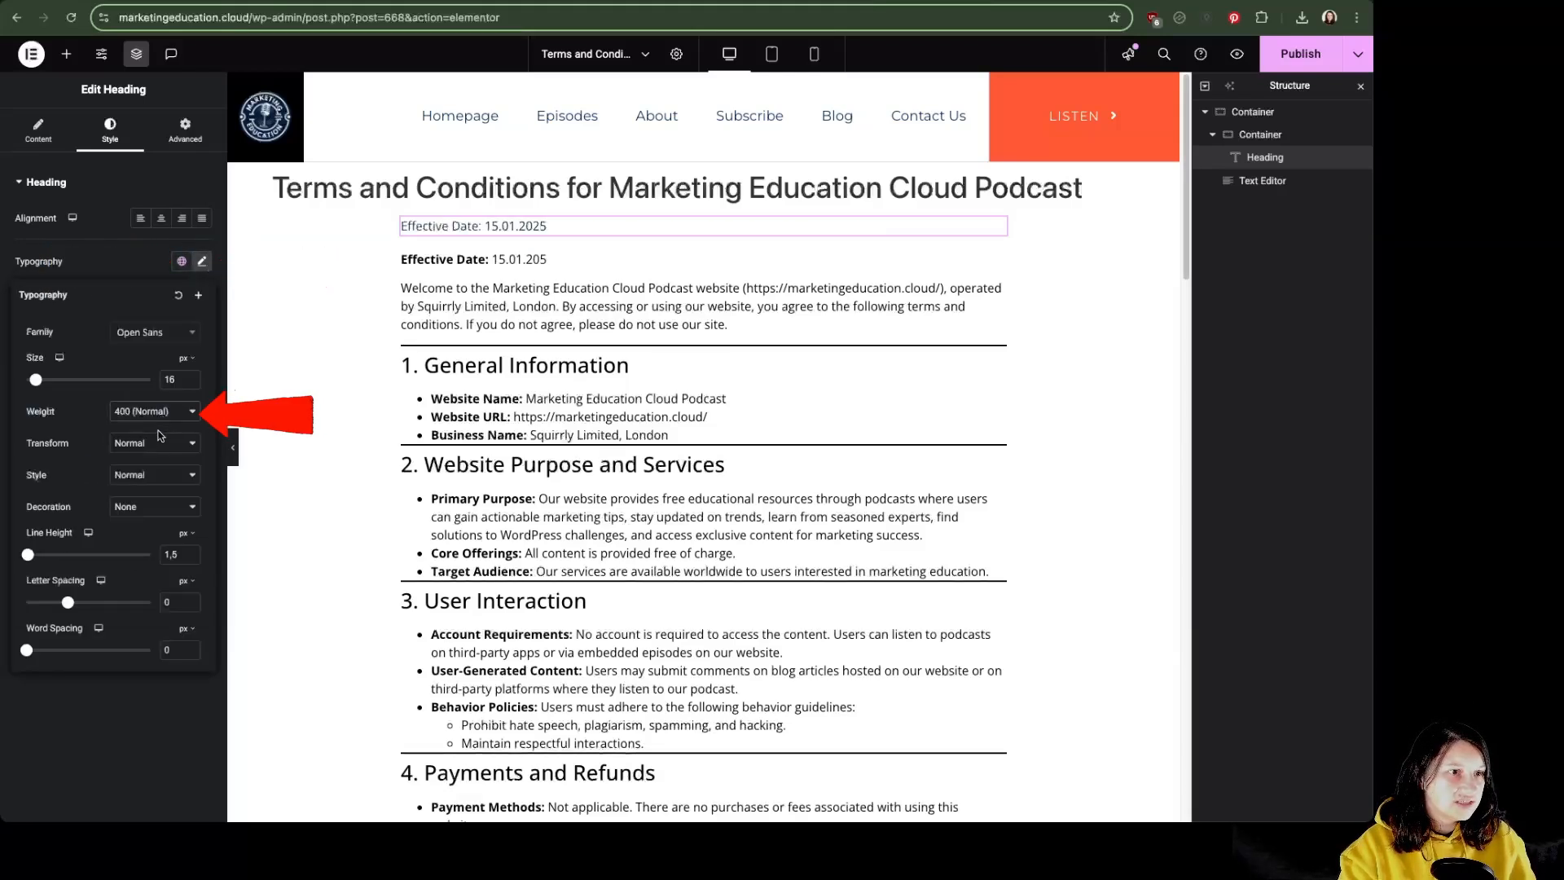
left_click(159, 431)
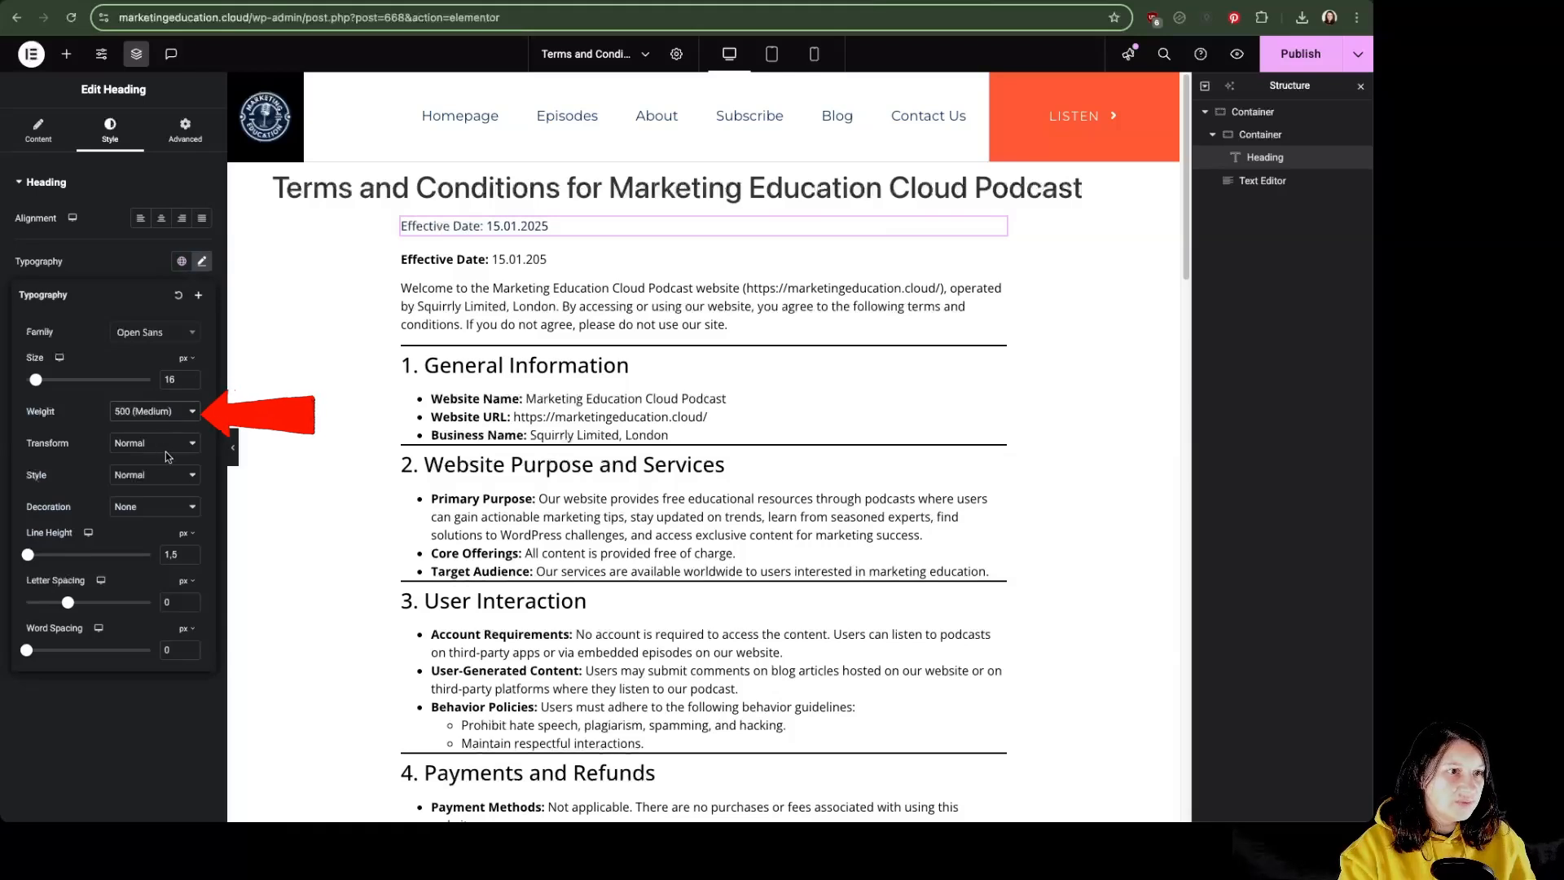
left_click(169, 461)
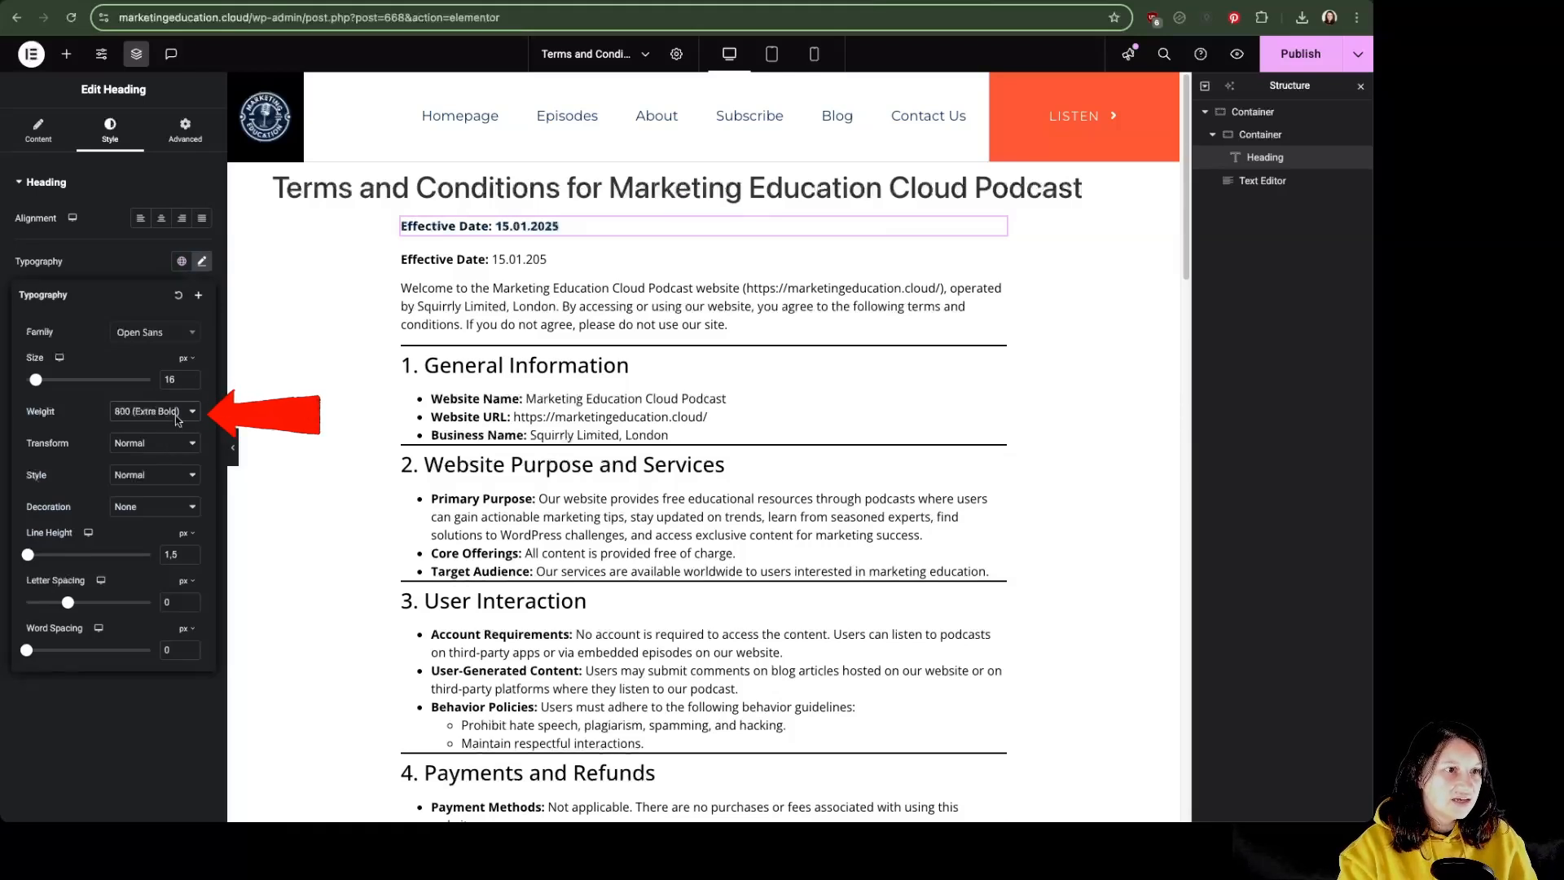
left_click(163, 397)
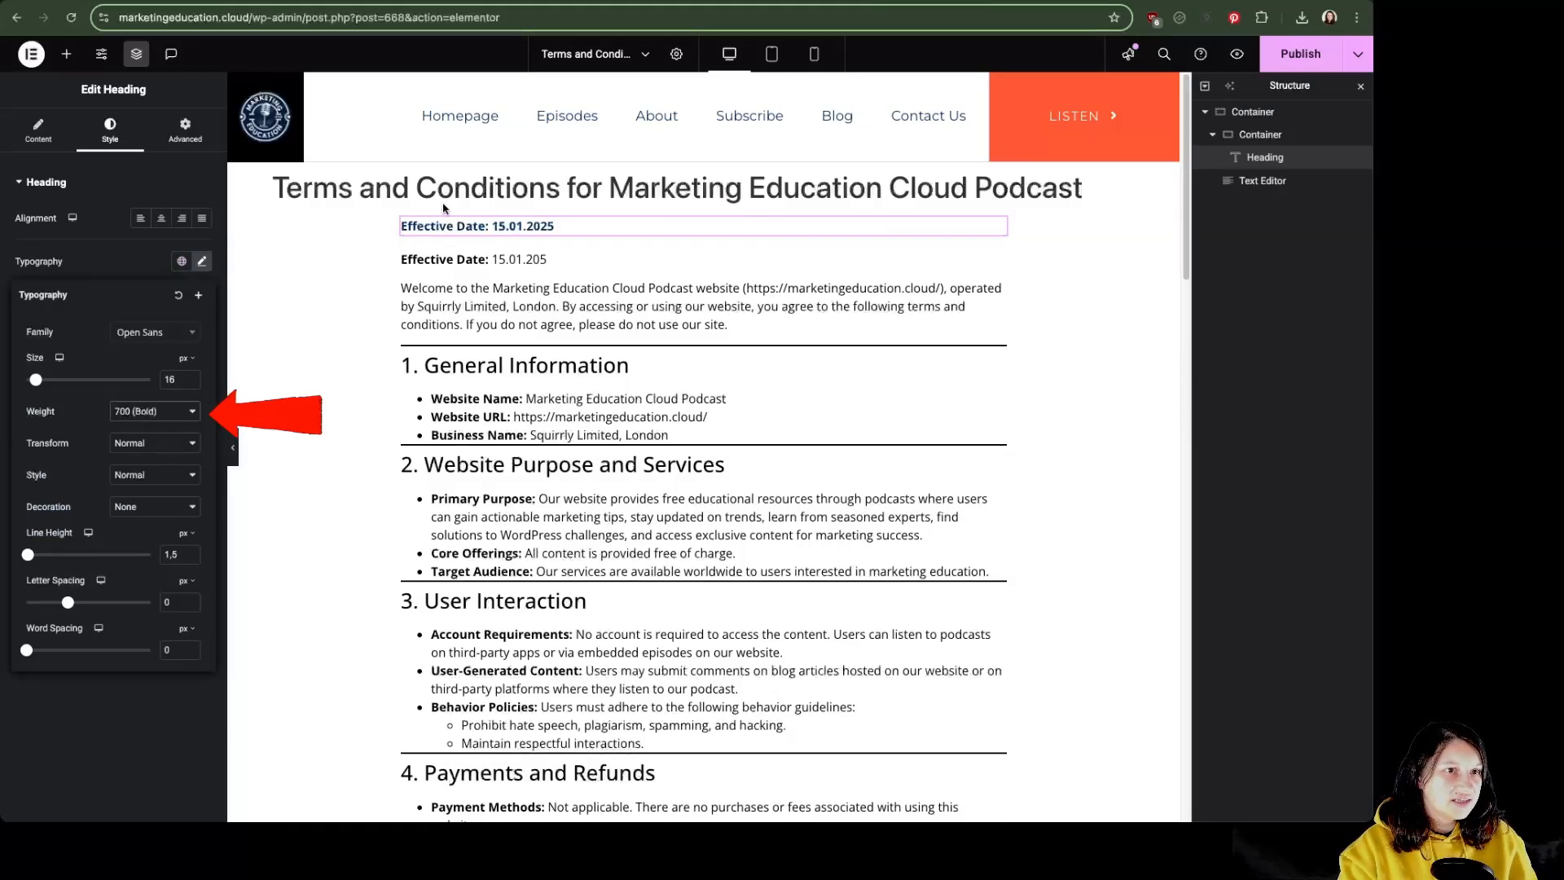
left_click(124, 260)
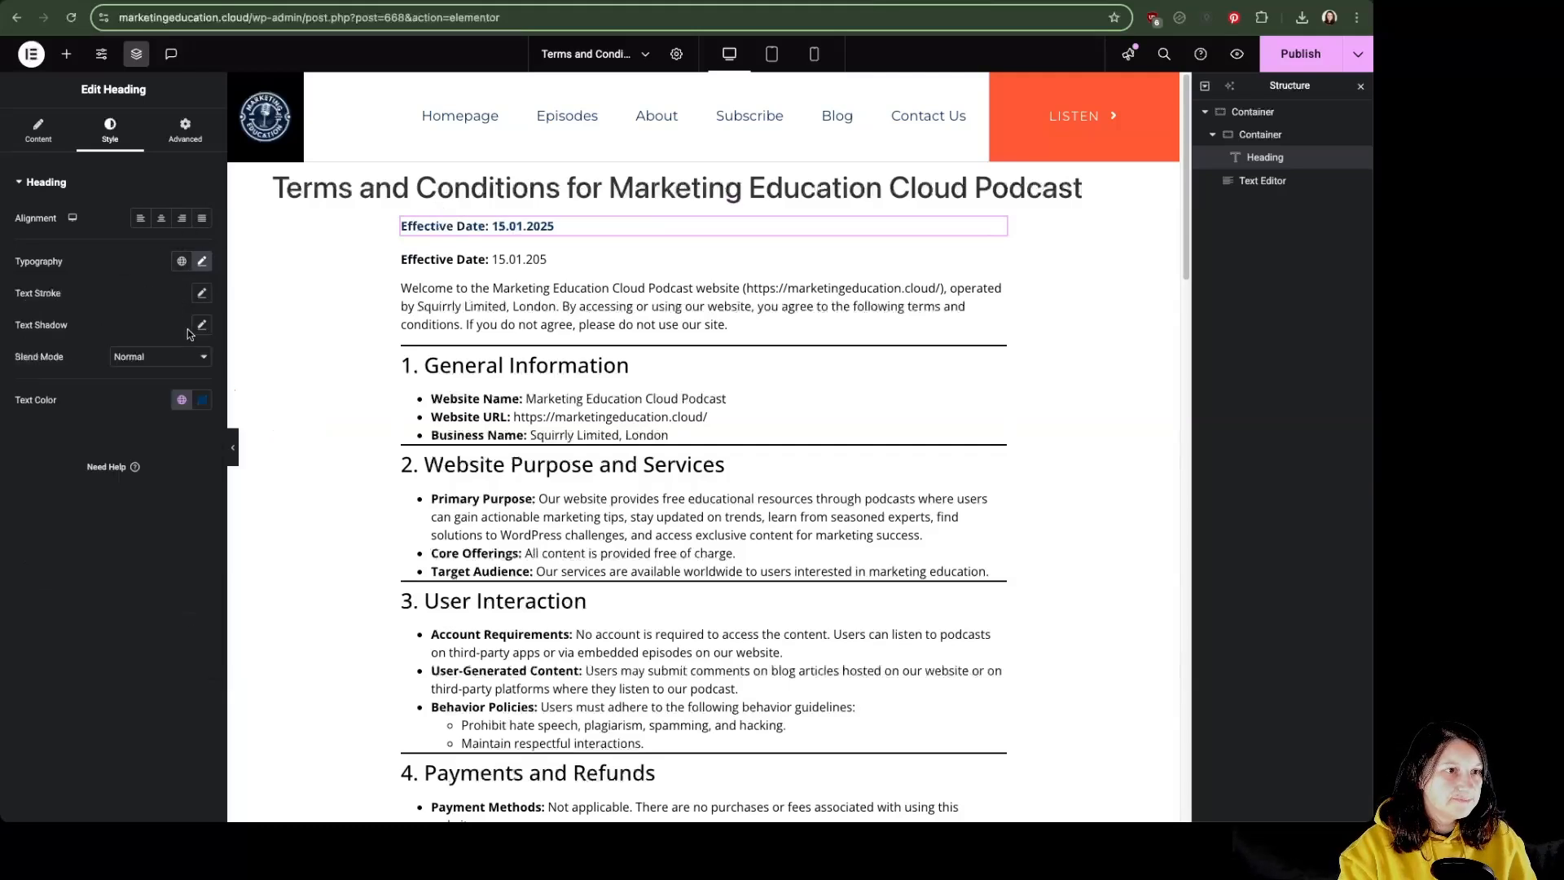
left_click(181, 399)
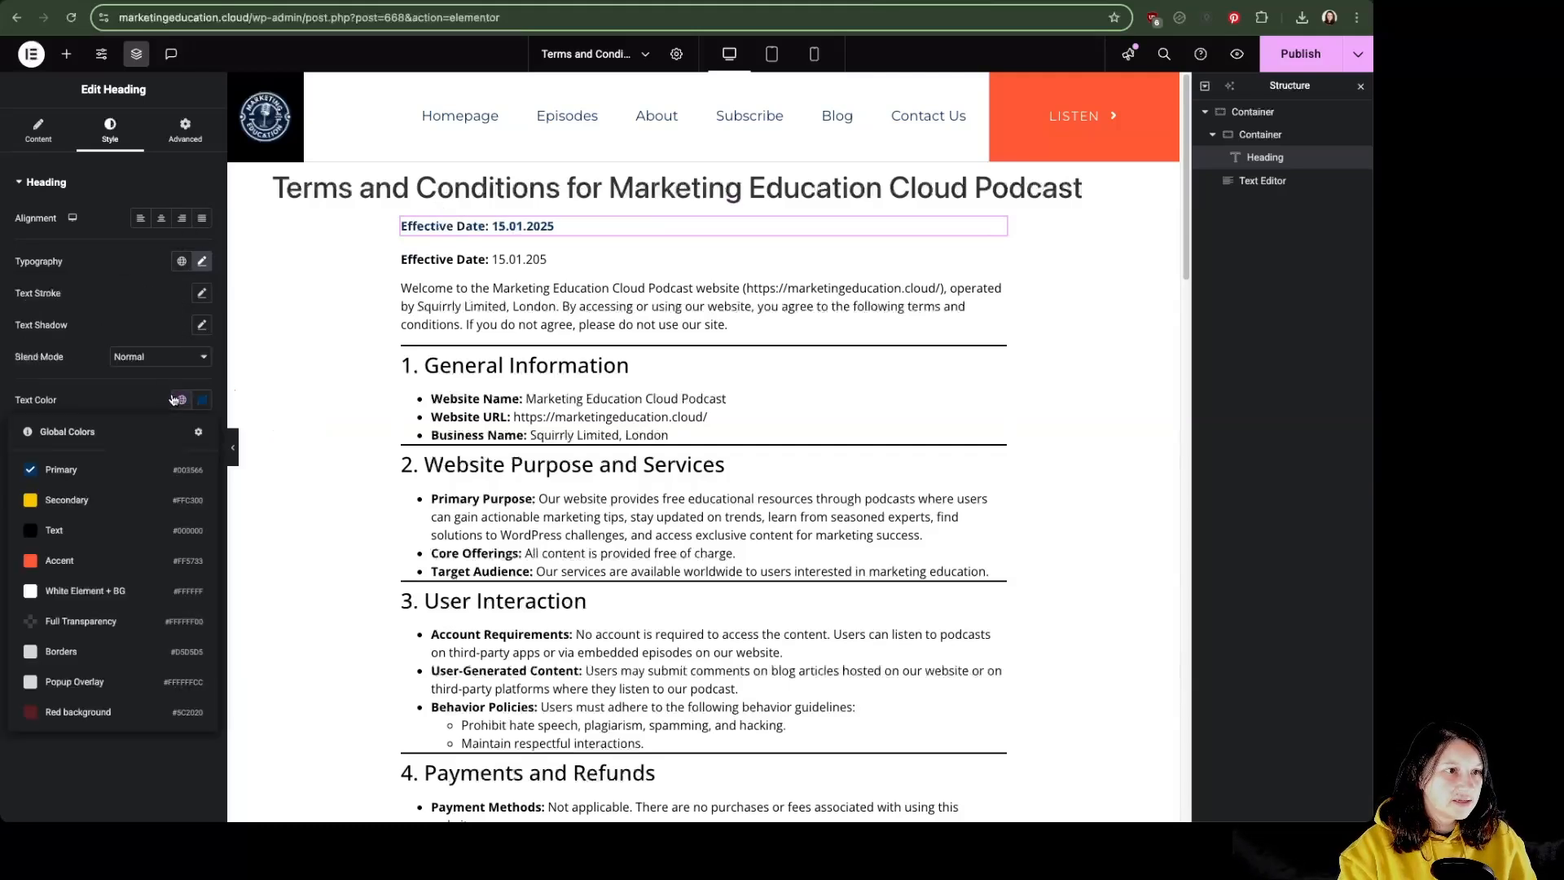
left_click(120, 526)
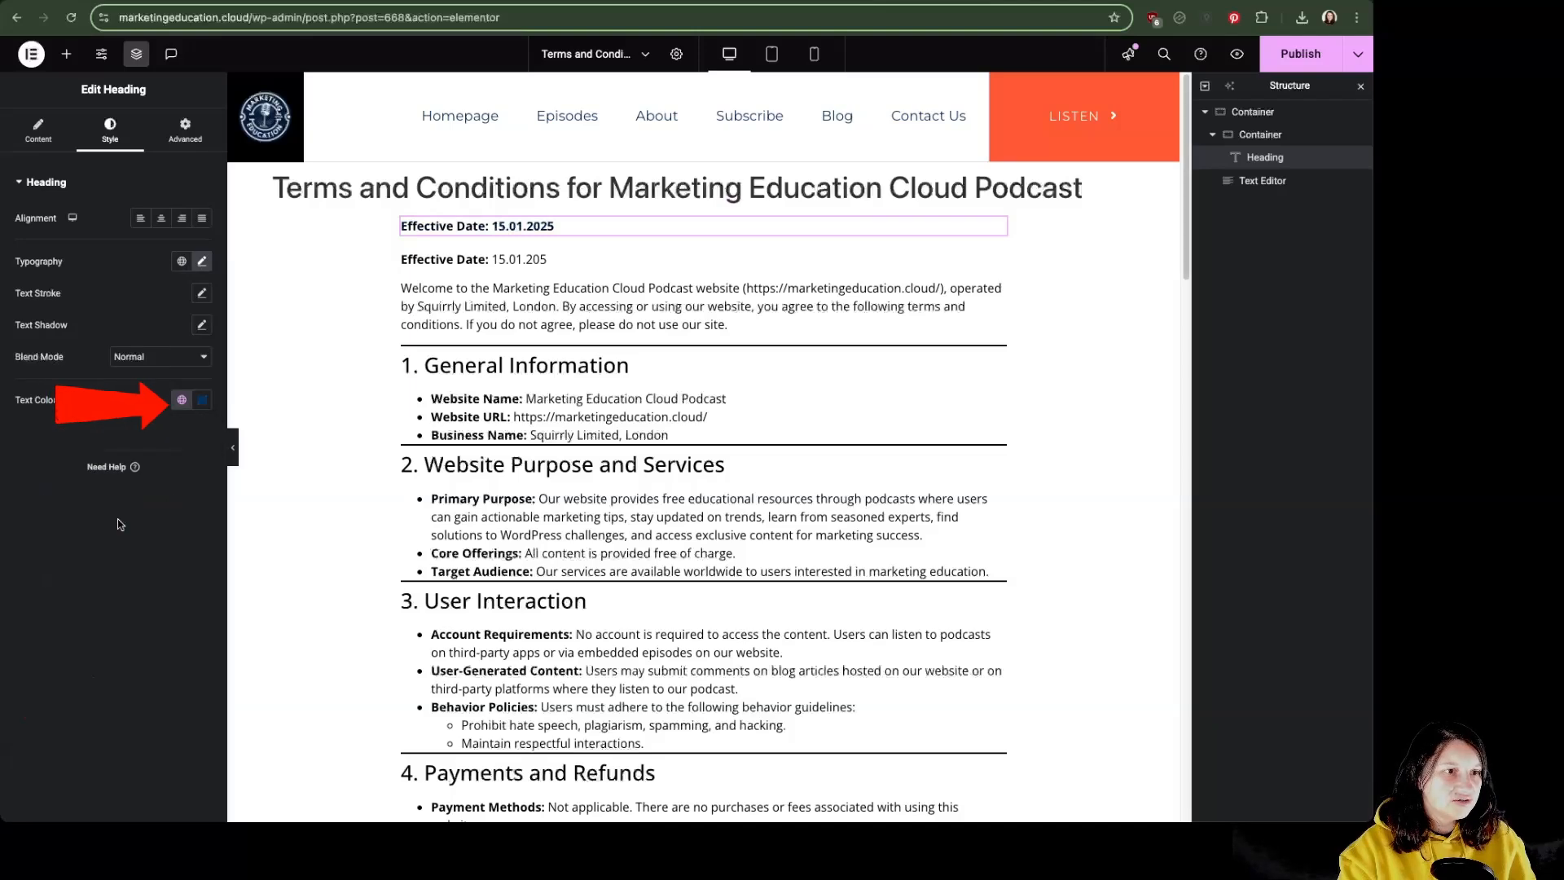
Add a Text Editor widget below the date heading and replace its placeholder with the welcome paragraph copied from the ChatGPT document.
left_click(587, 296)
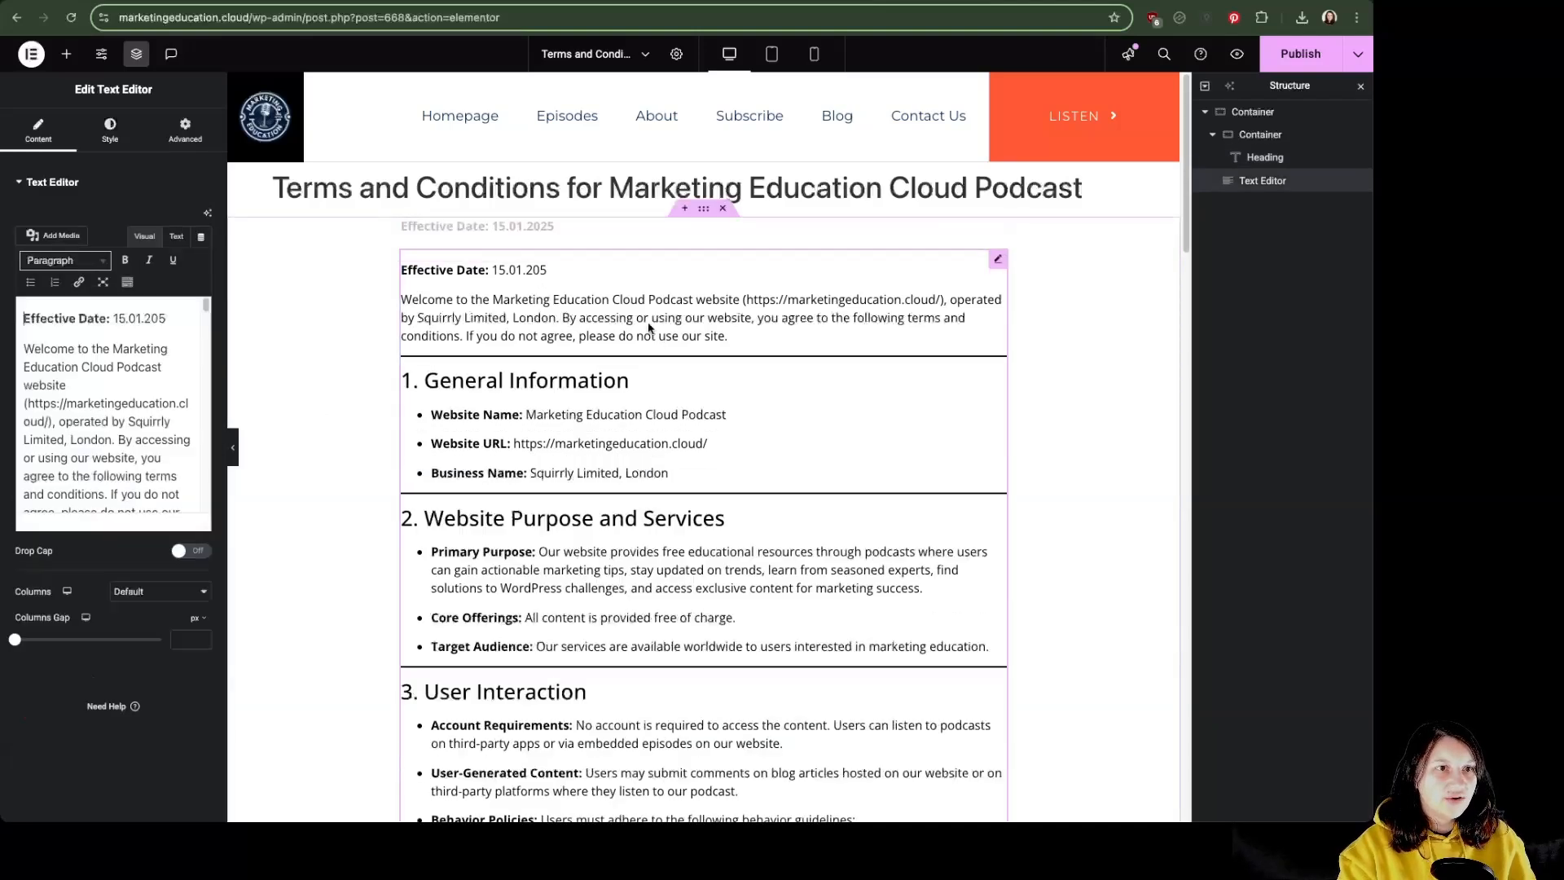
left_click(67, 53)
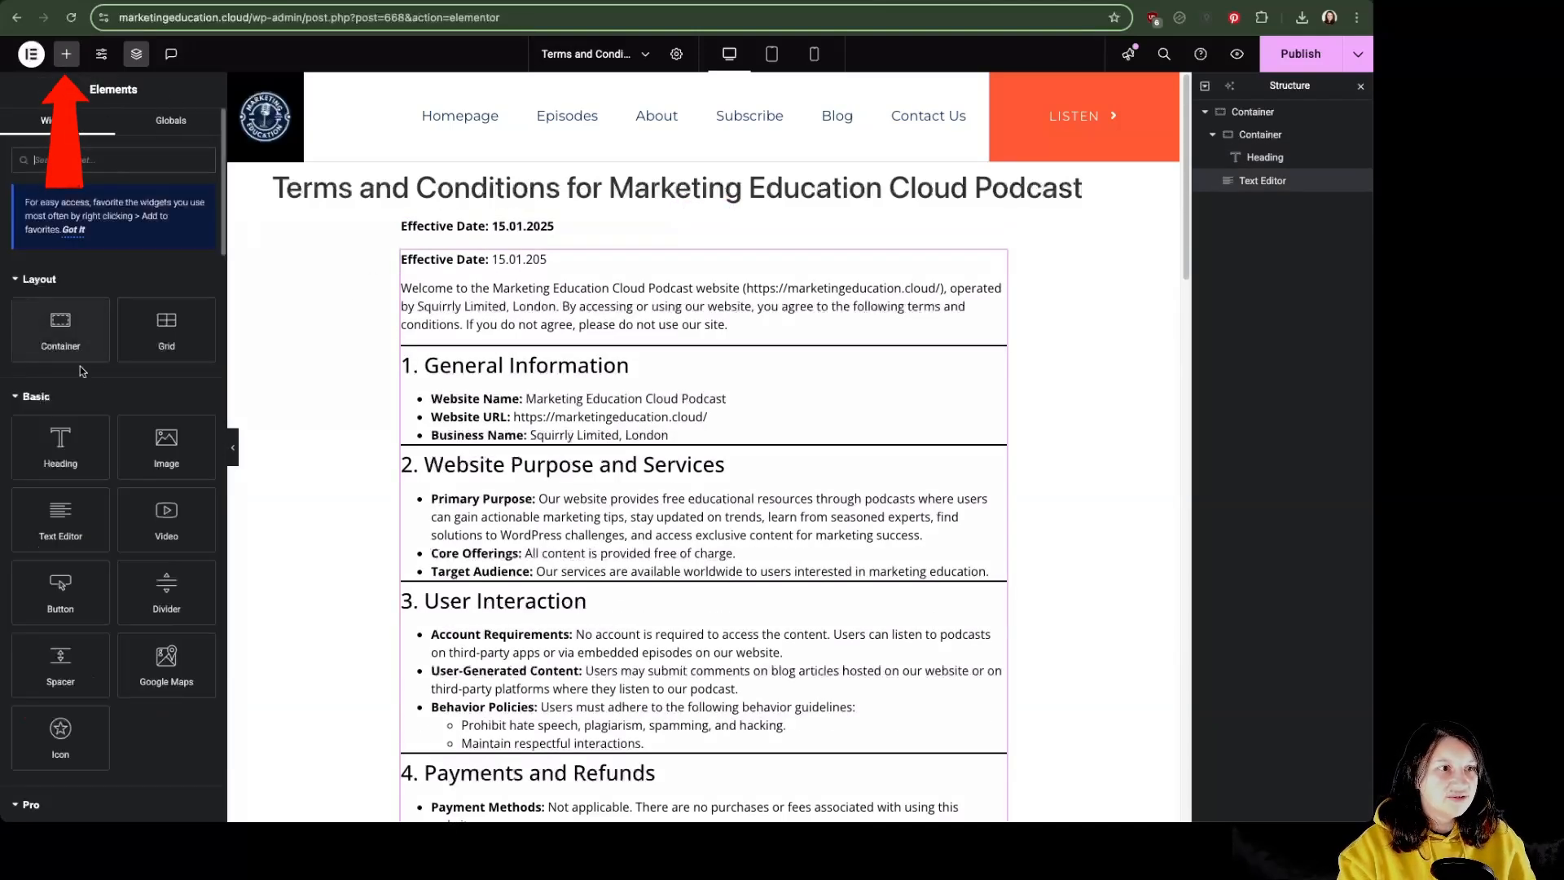
left_click_drag(60, 522, 456, 236)
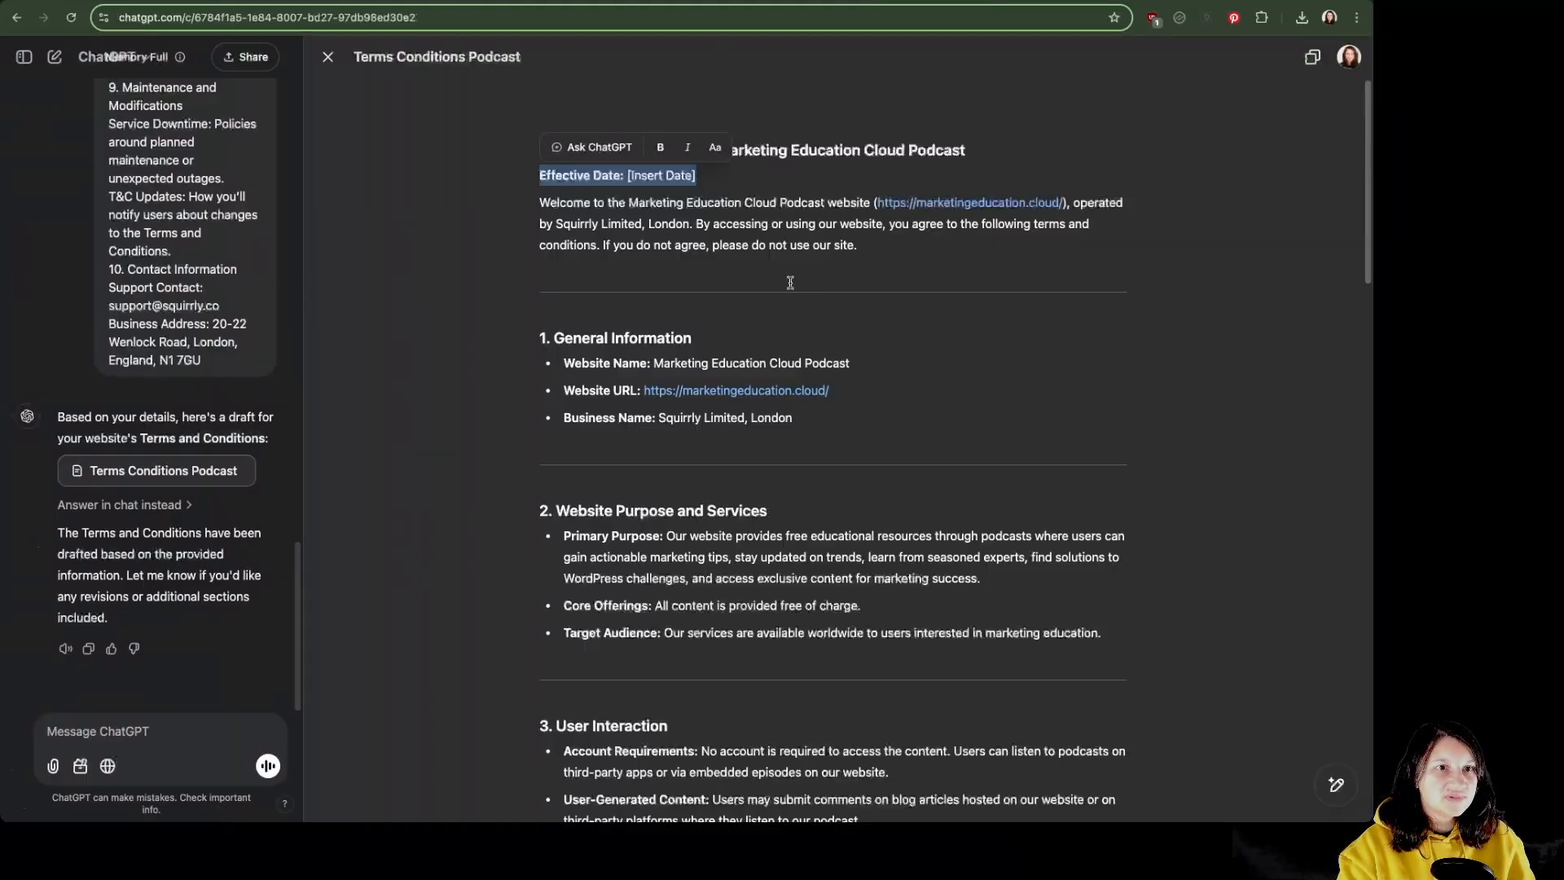
left_click_drag(860, 245, 542, 206)
key("ctrl+c")
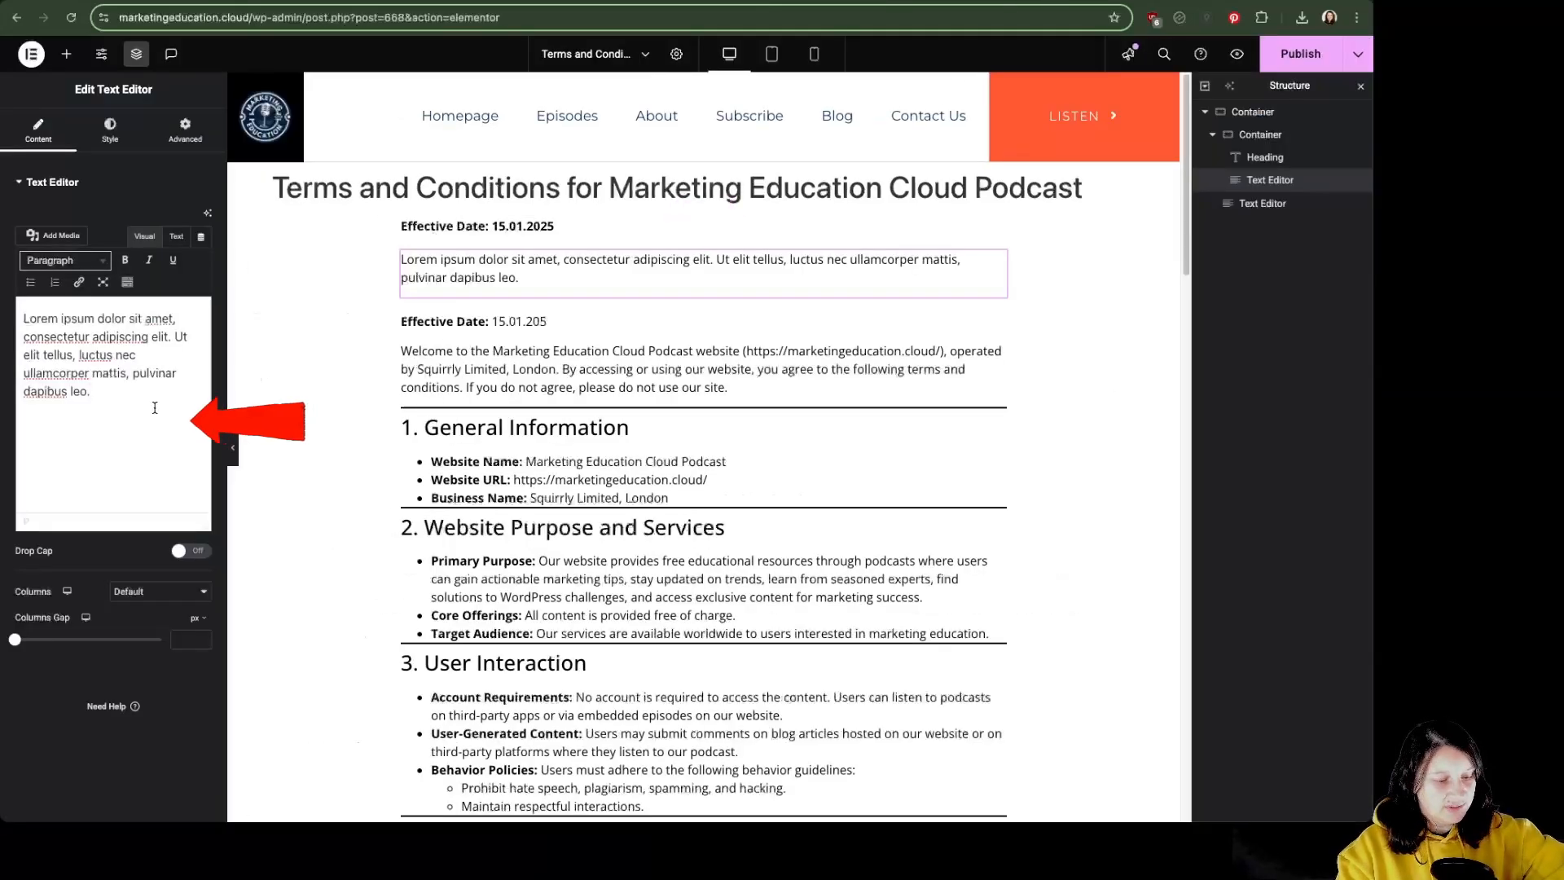
key("ctrl+a")
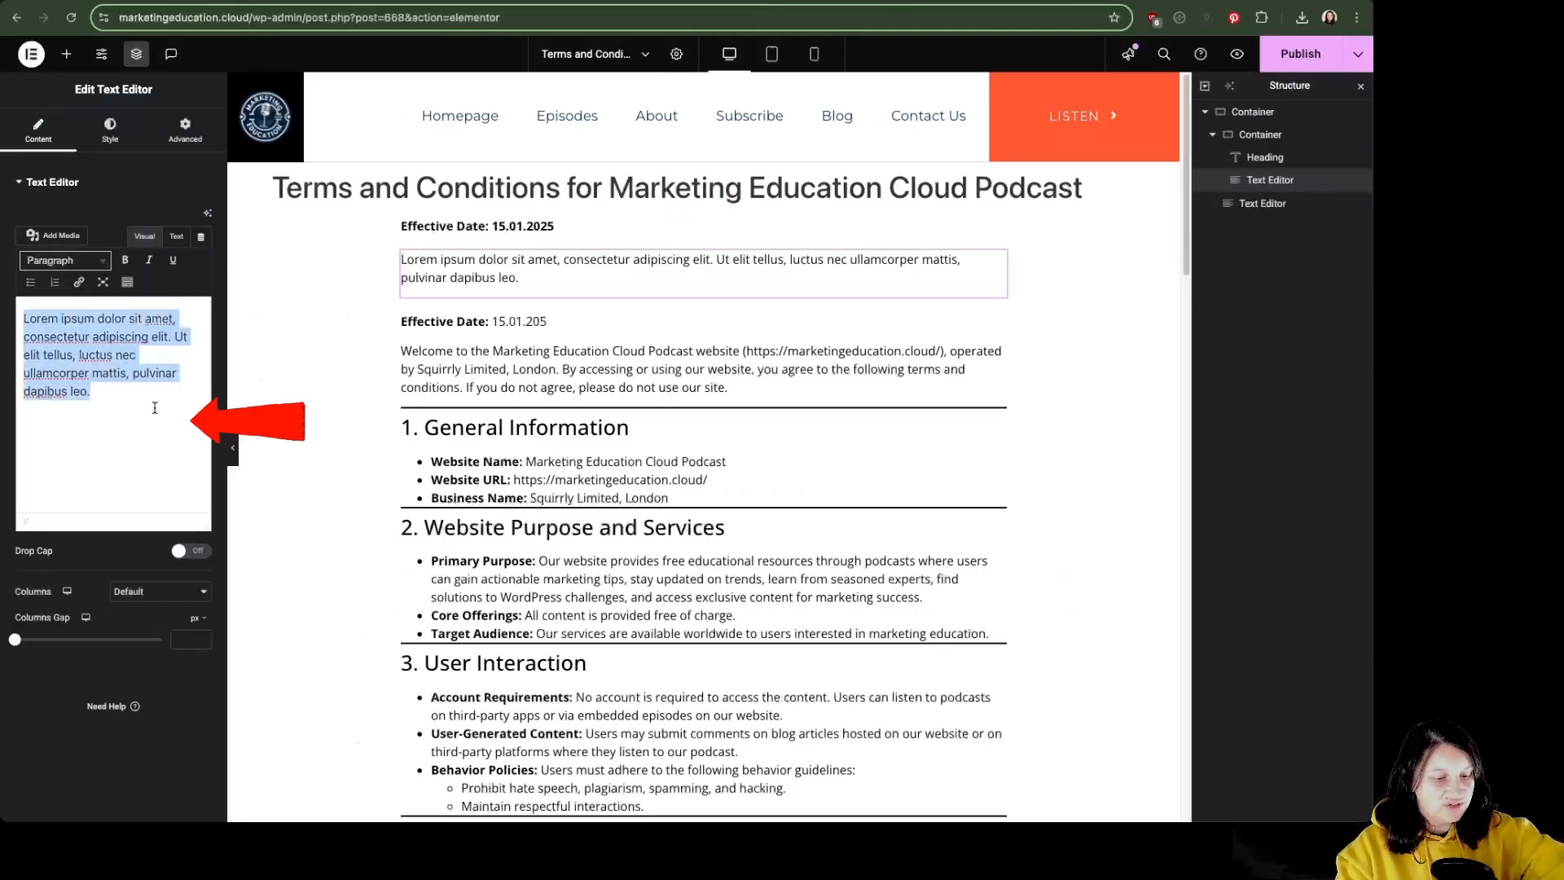
key("ctrl+v")
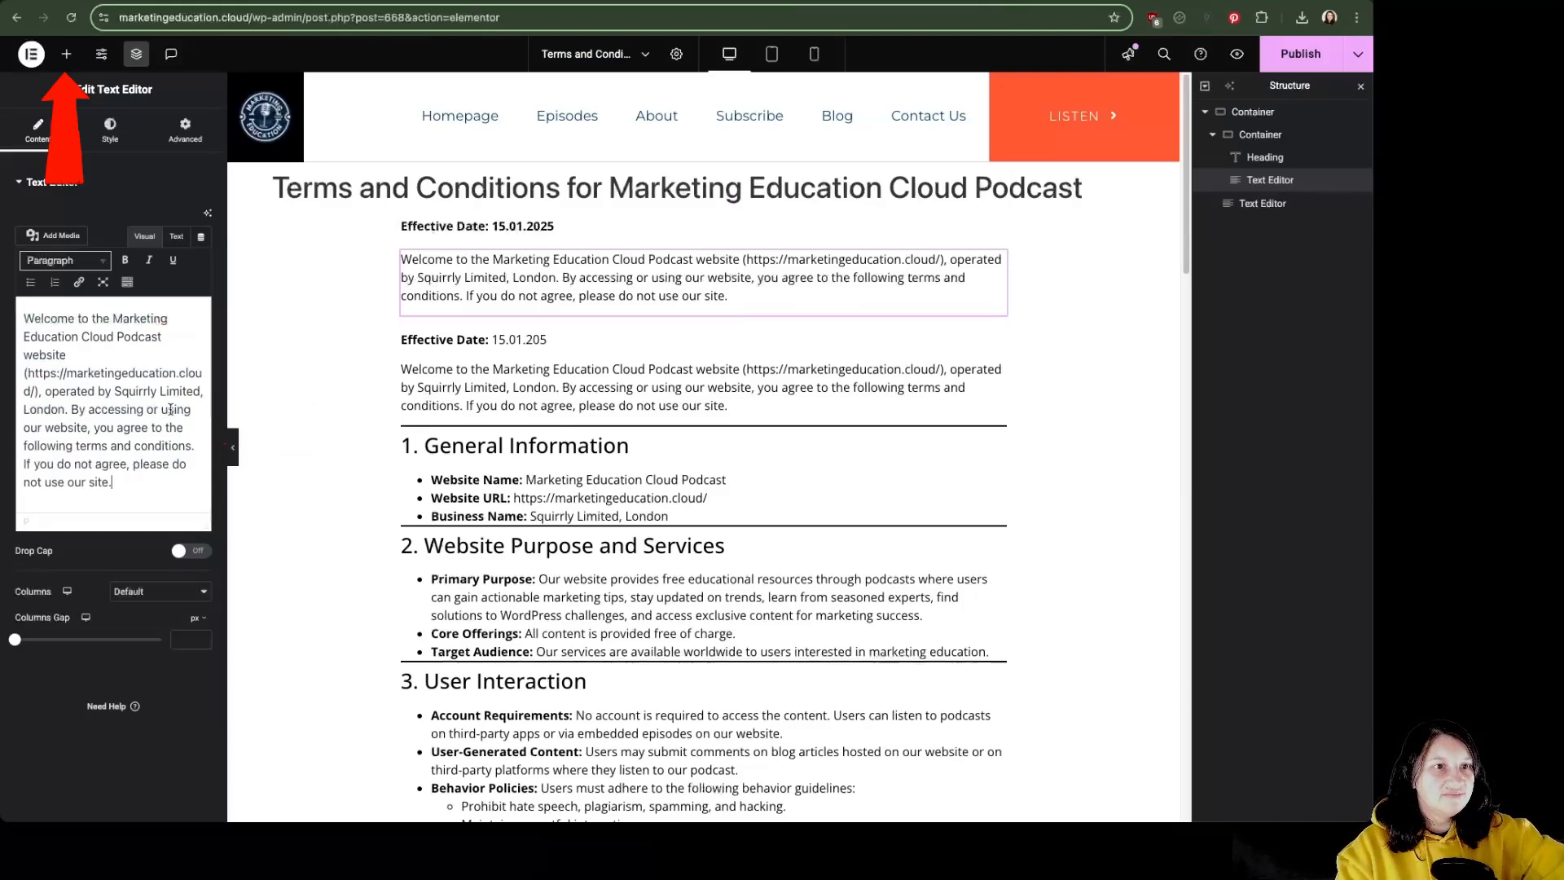
Add a Divider widget below the new welcome paragraph and a Heading widget beneath the divider.
left_click(67, 59)
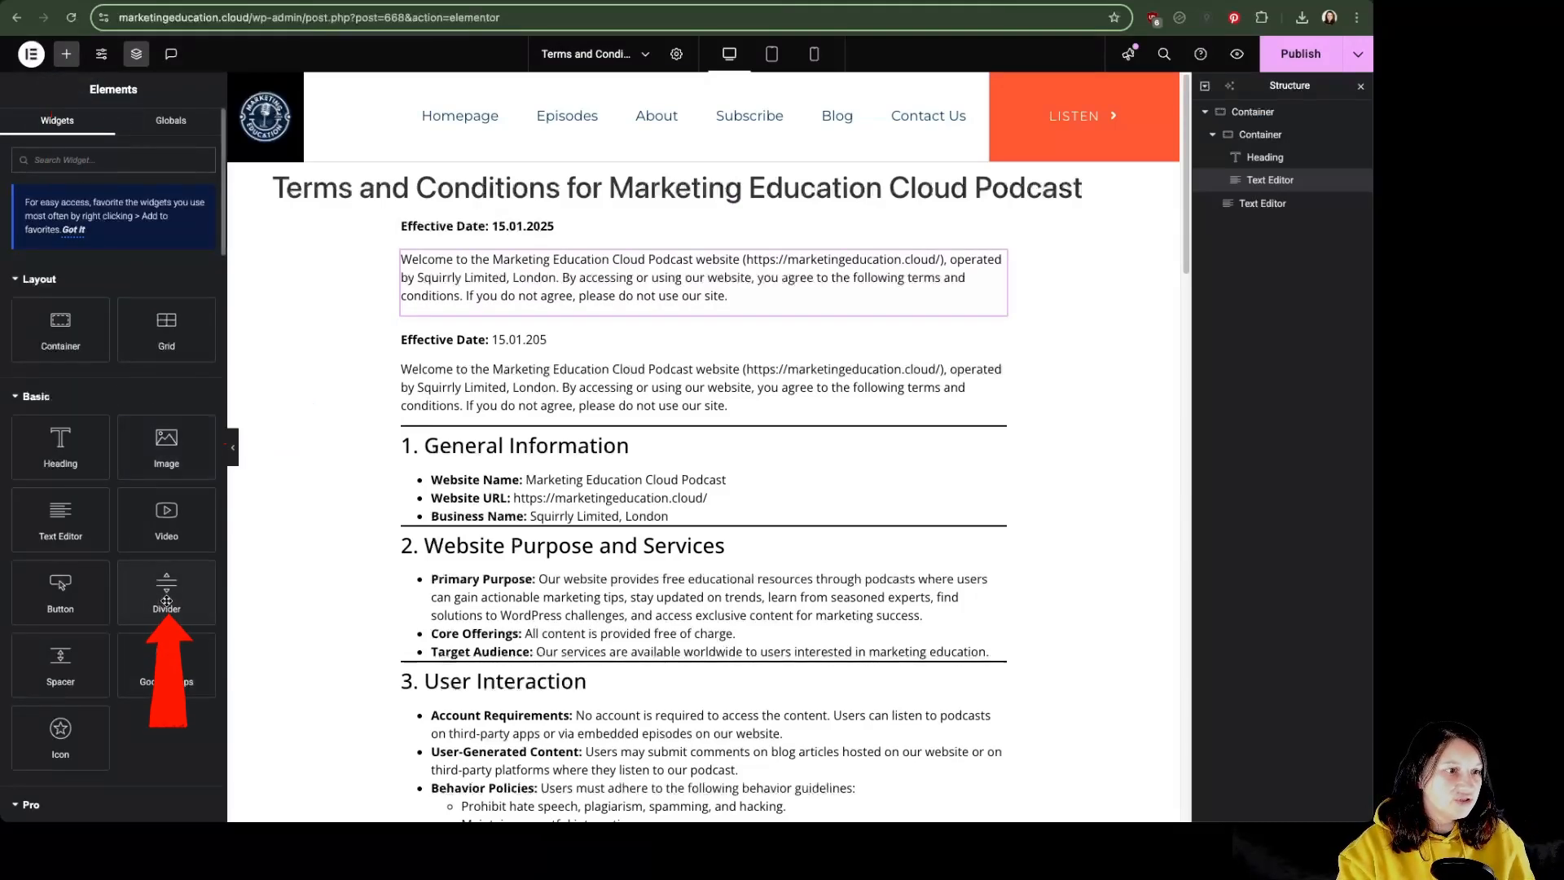
left_click_drag(166, 600, 570, 326)
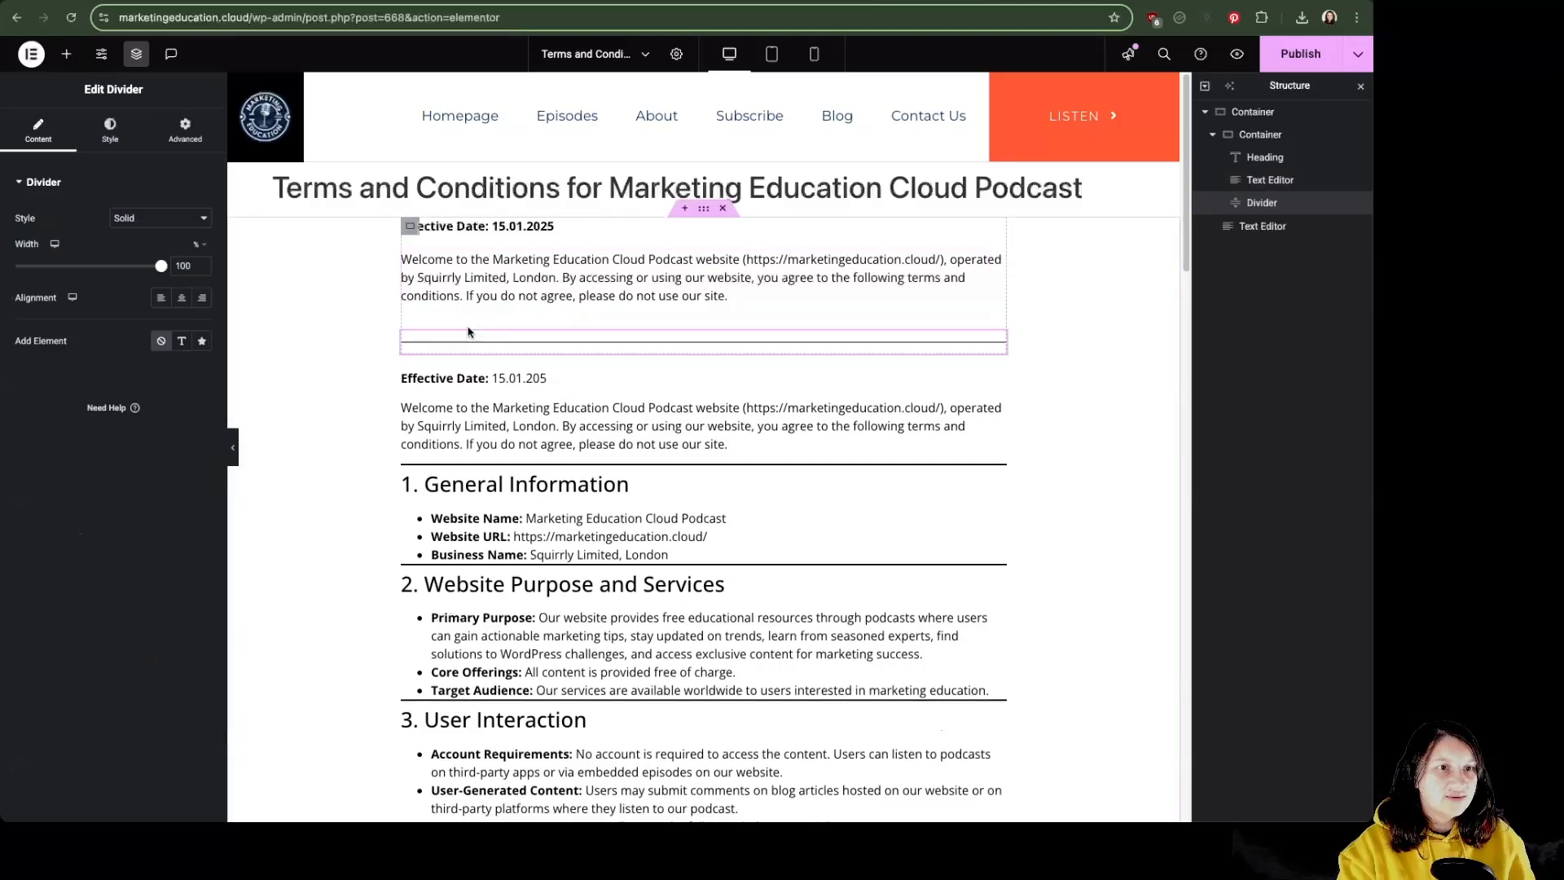
left_click(67, 56)
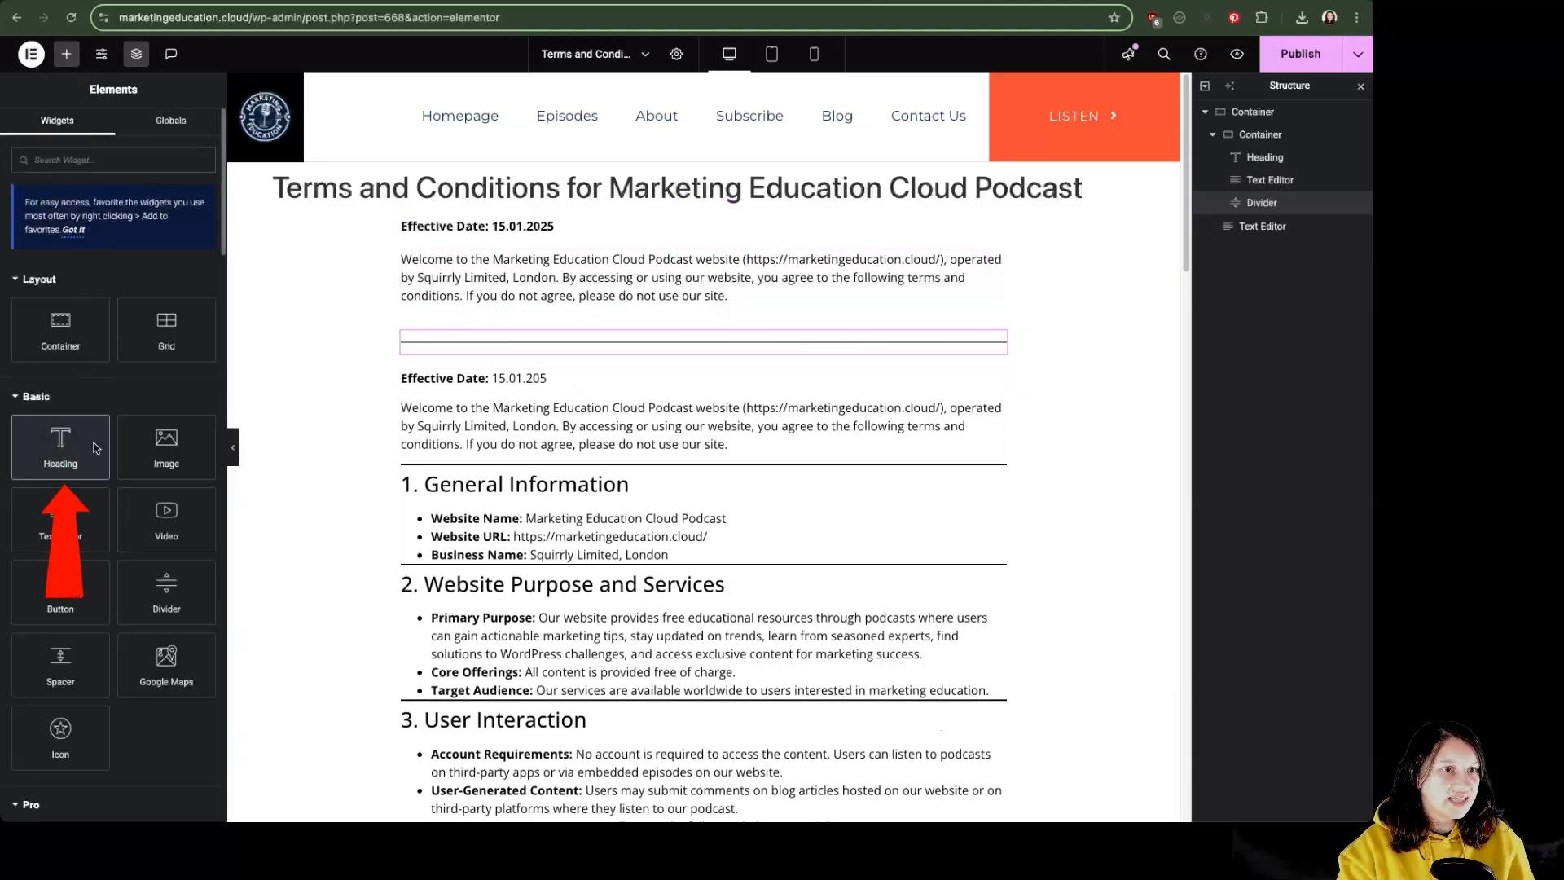
left_click_drag(95, 447, 562, 351)
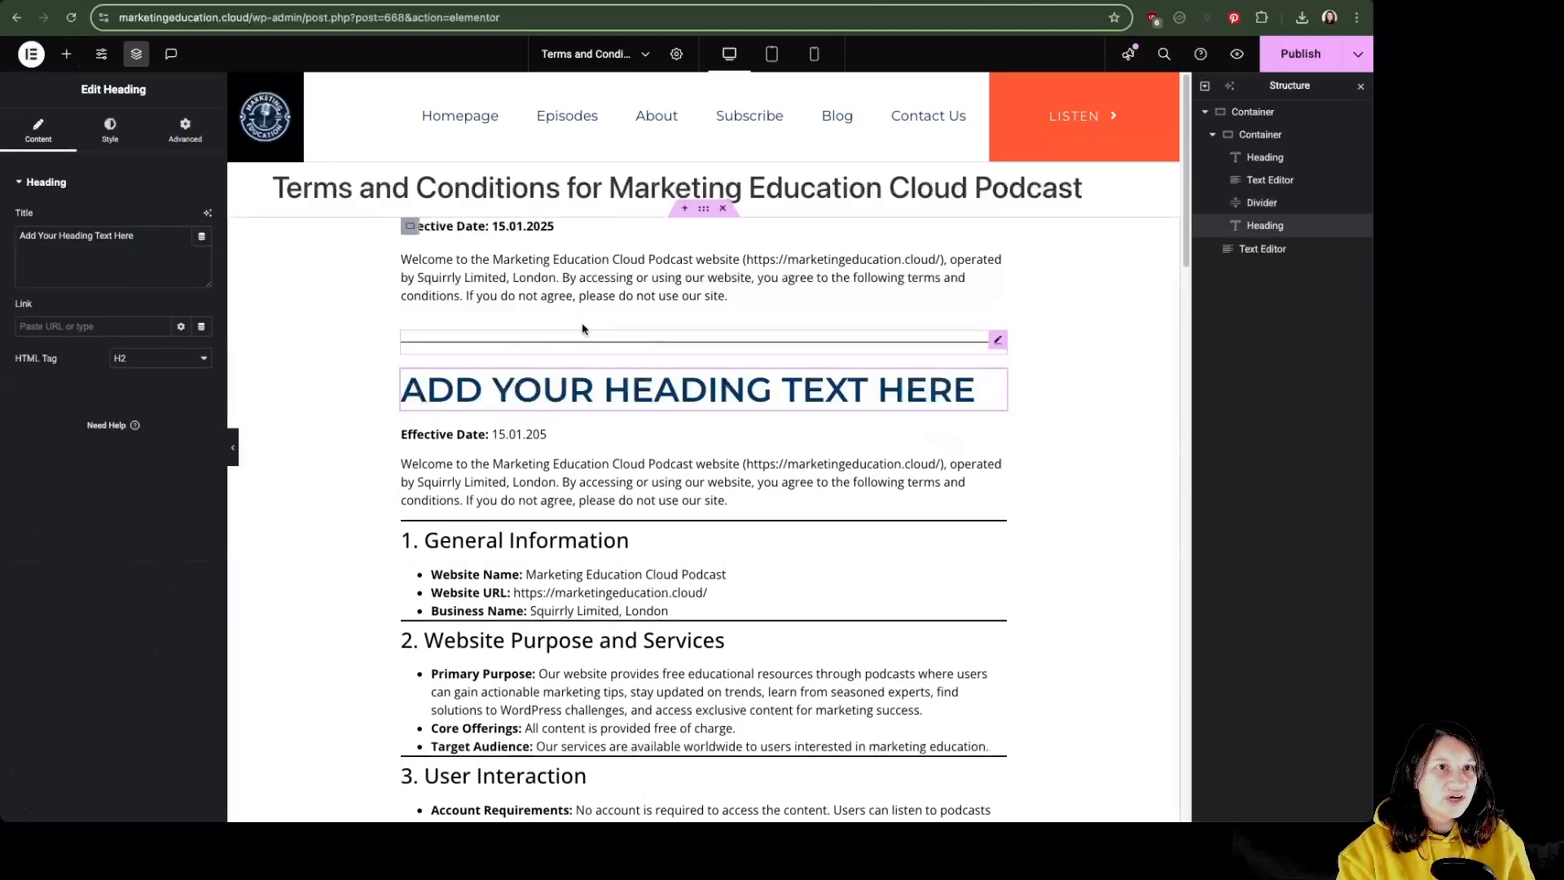
Copy the title "1. General Information" from the ChatGPT document and use it as the new heading's text in Elementor.
left_click(570, 2)
left_click_drag(541, 338, 717, 332)
key("ctrl+c")
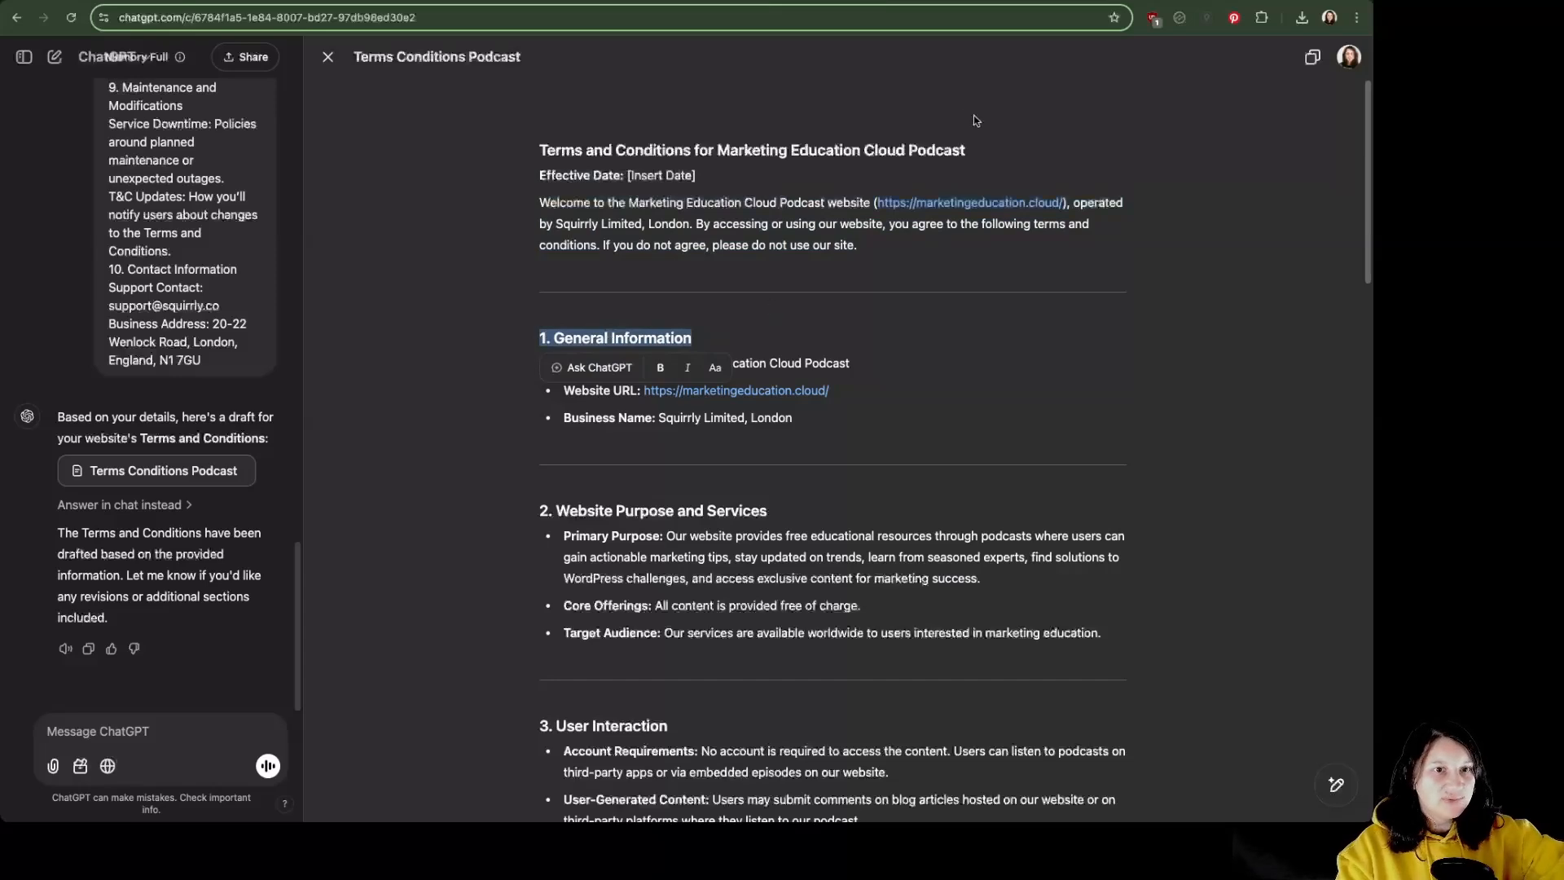
left_click(974, 7)
left_click(869, 8)
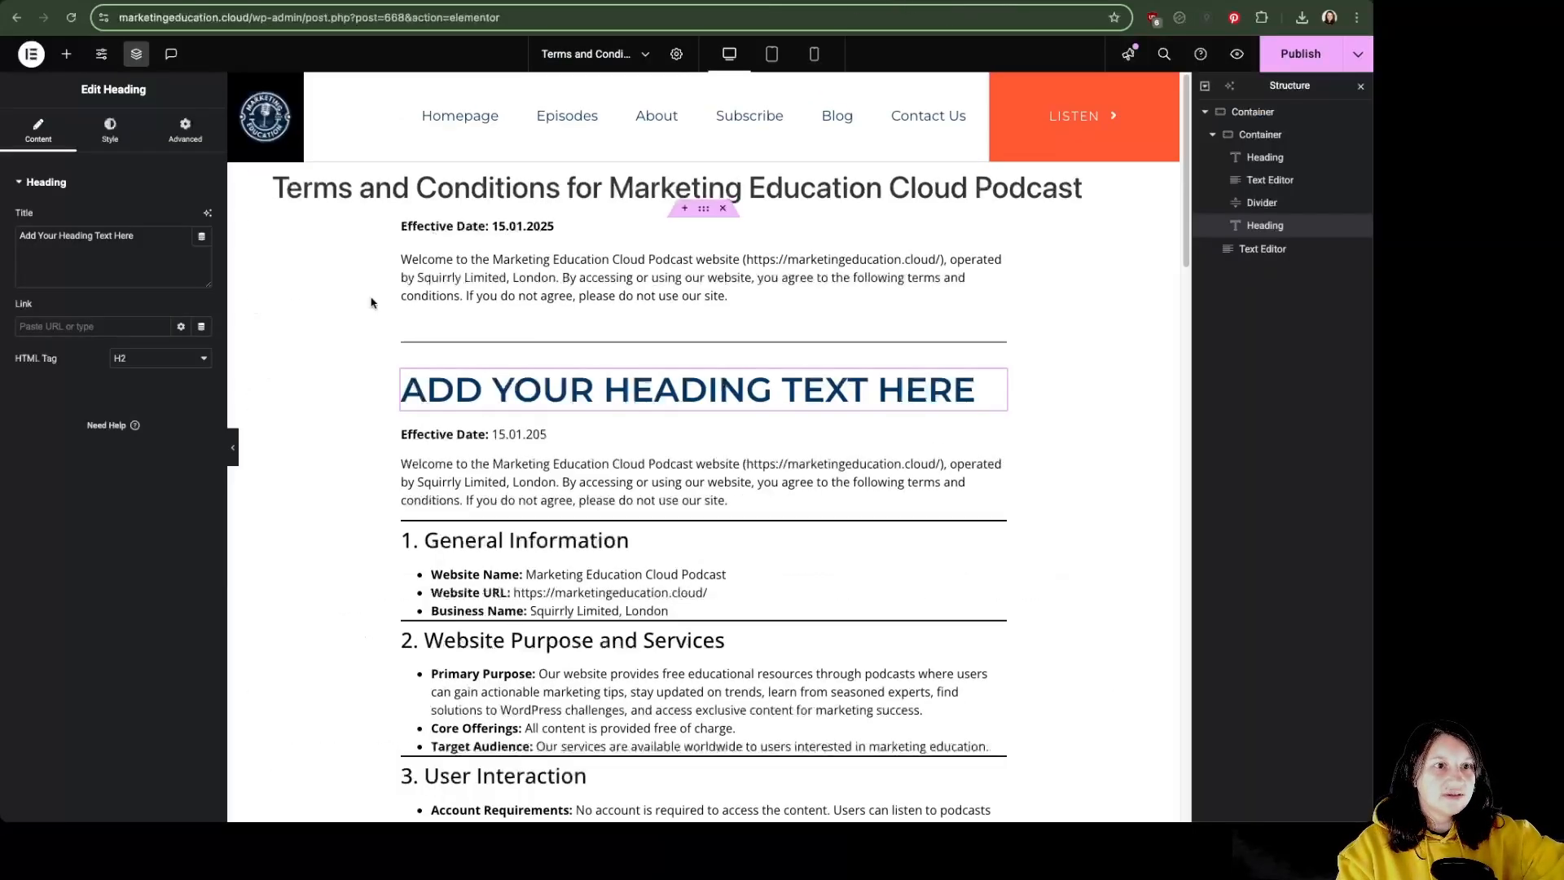
key("ctrl+v")
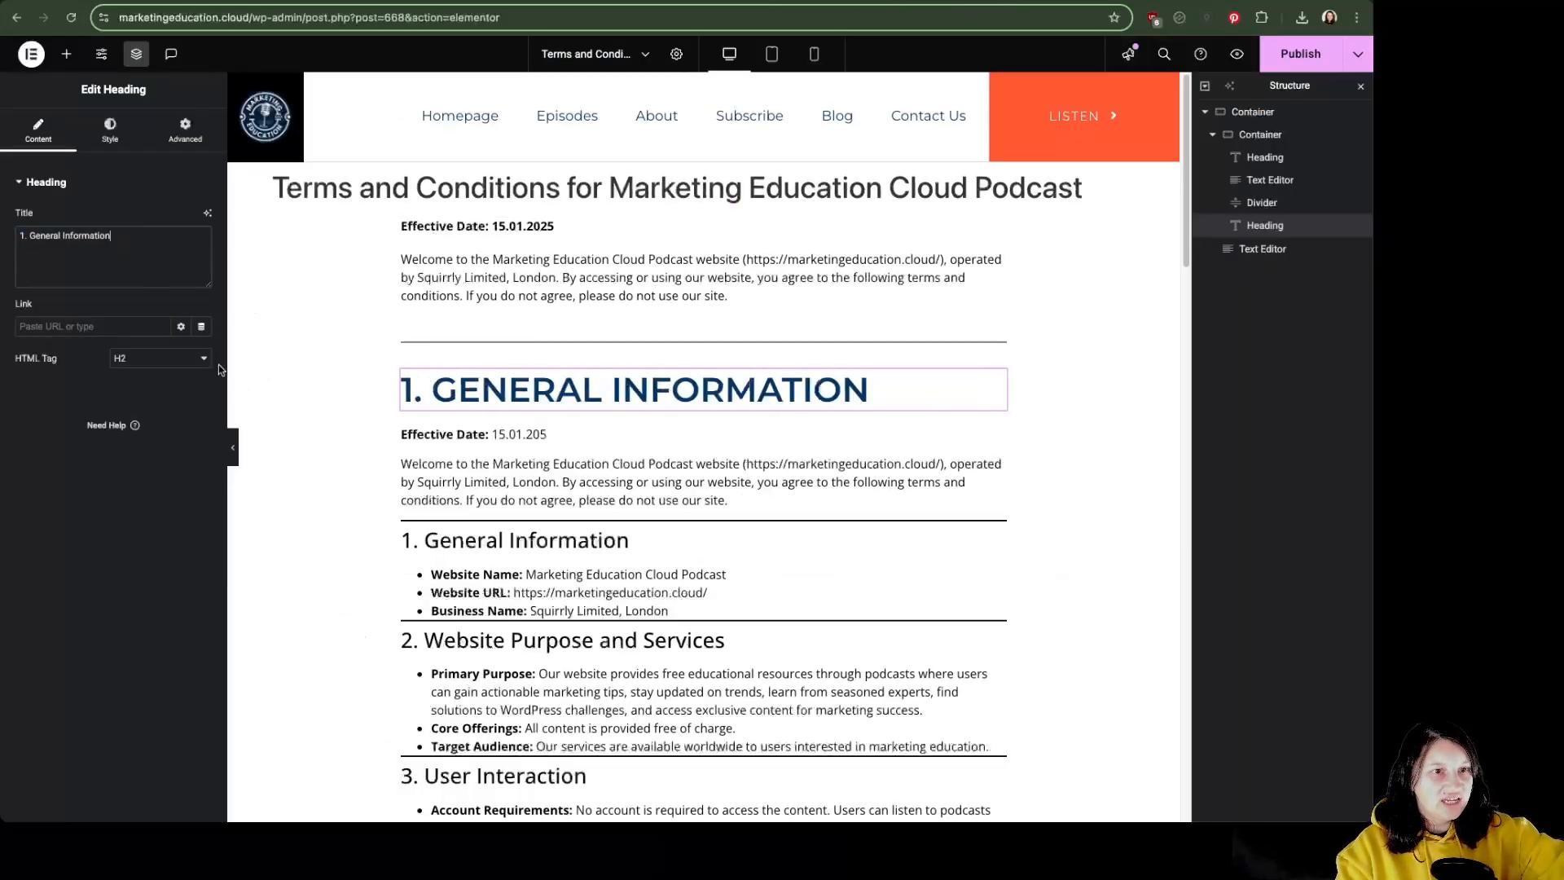
Apply the global Secondary font to the "1. General Information" heading and set its weight to 700 (Bold).
left_click(110, 128)
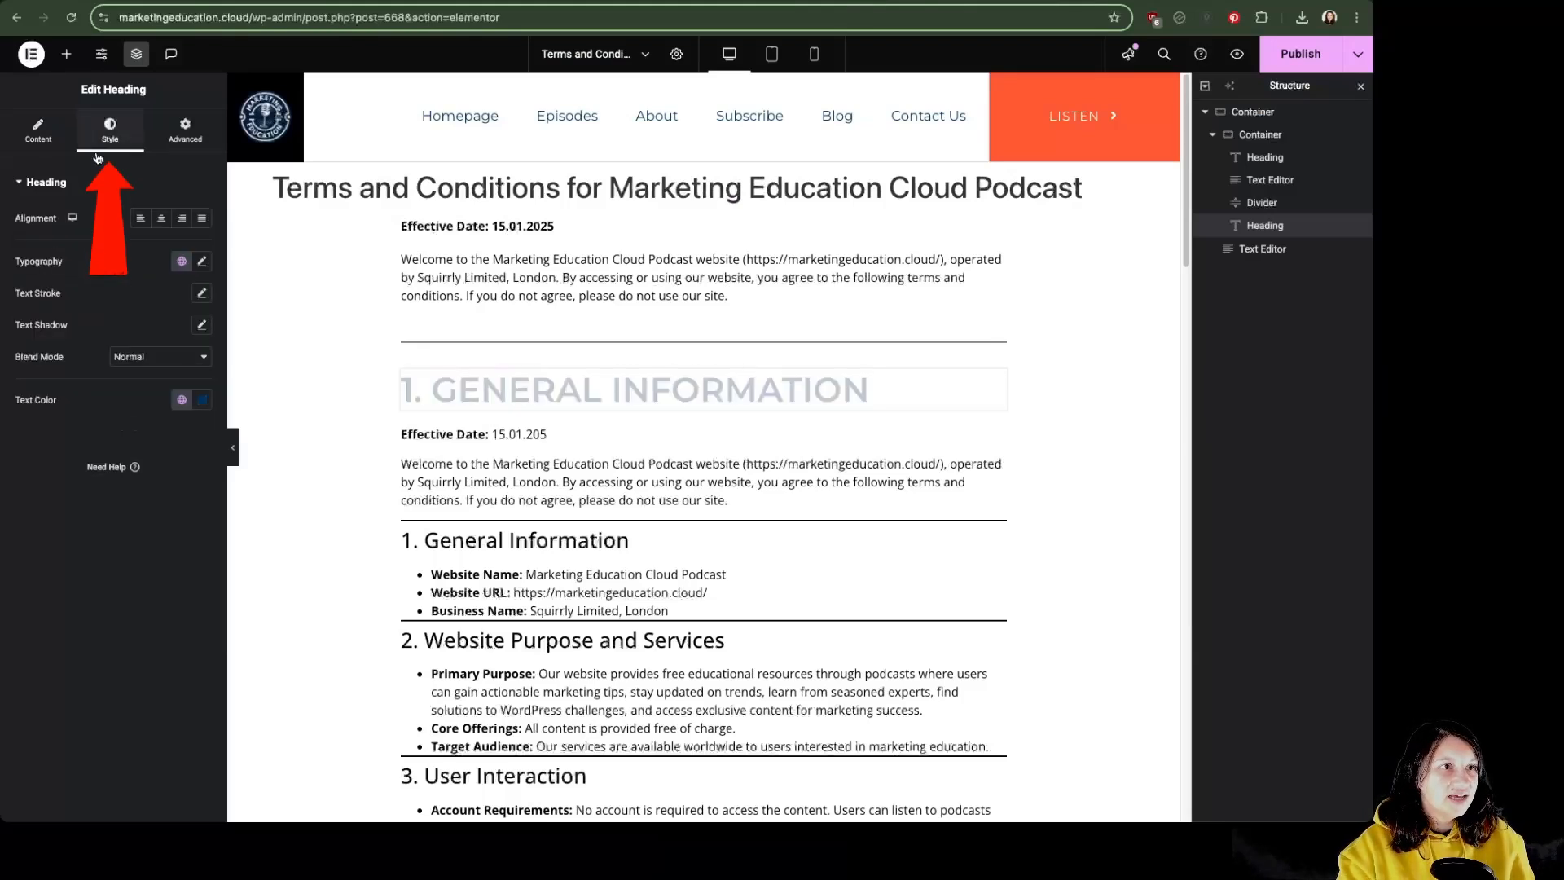
left_click(180, 262)
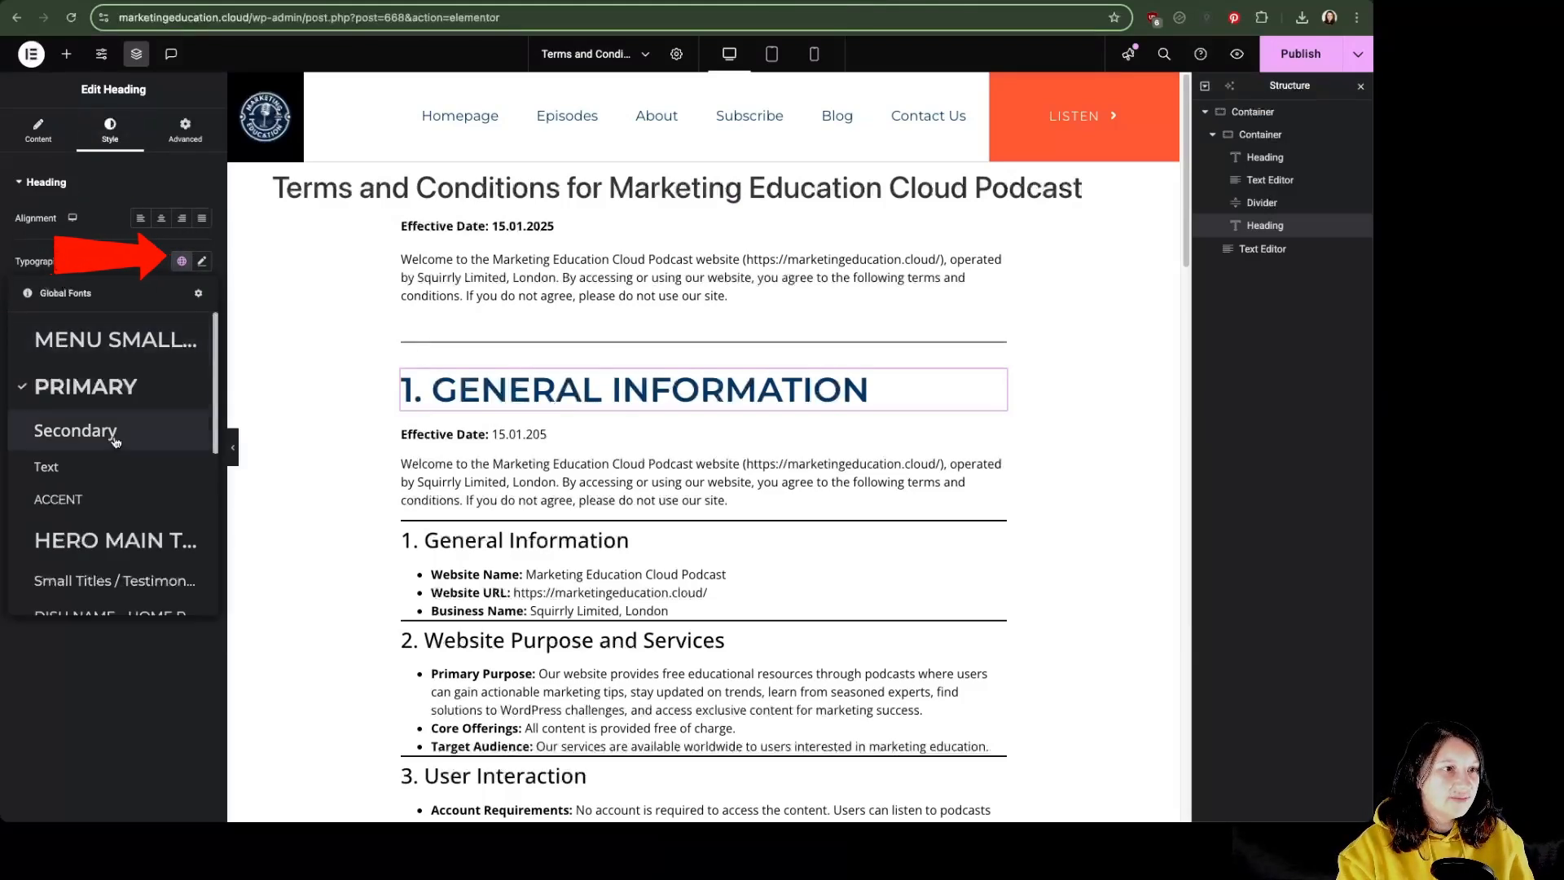
left_click(108, 431)
left_click(182, 262)
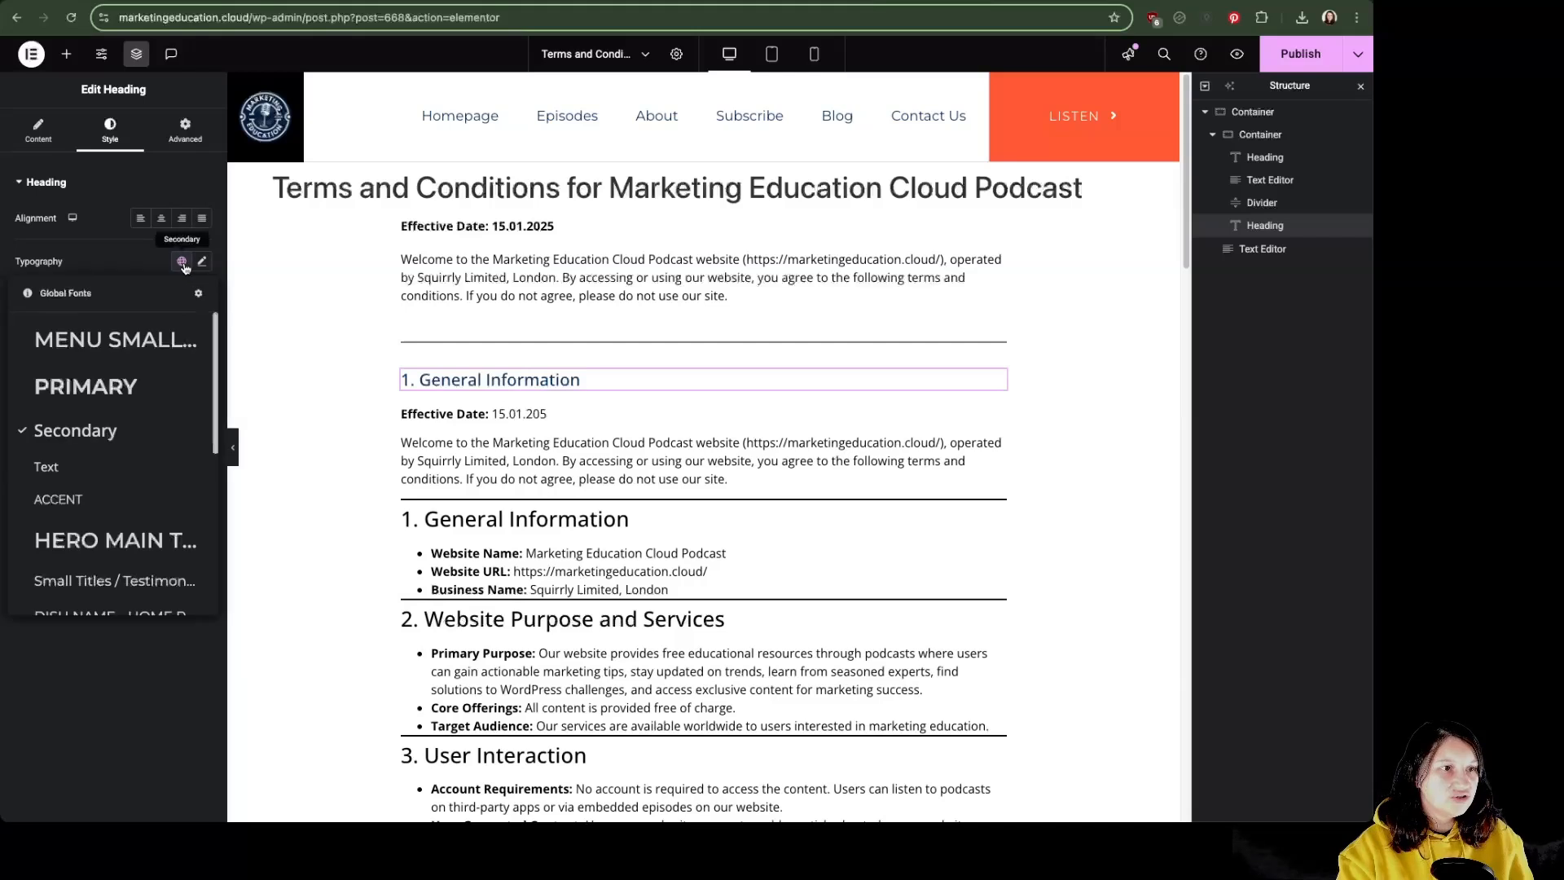
left_click(198, 262)
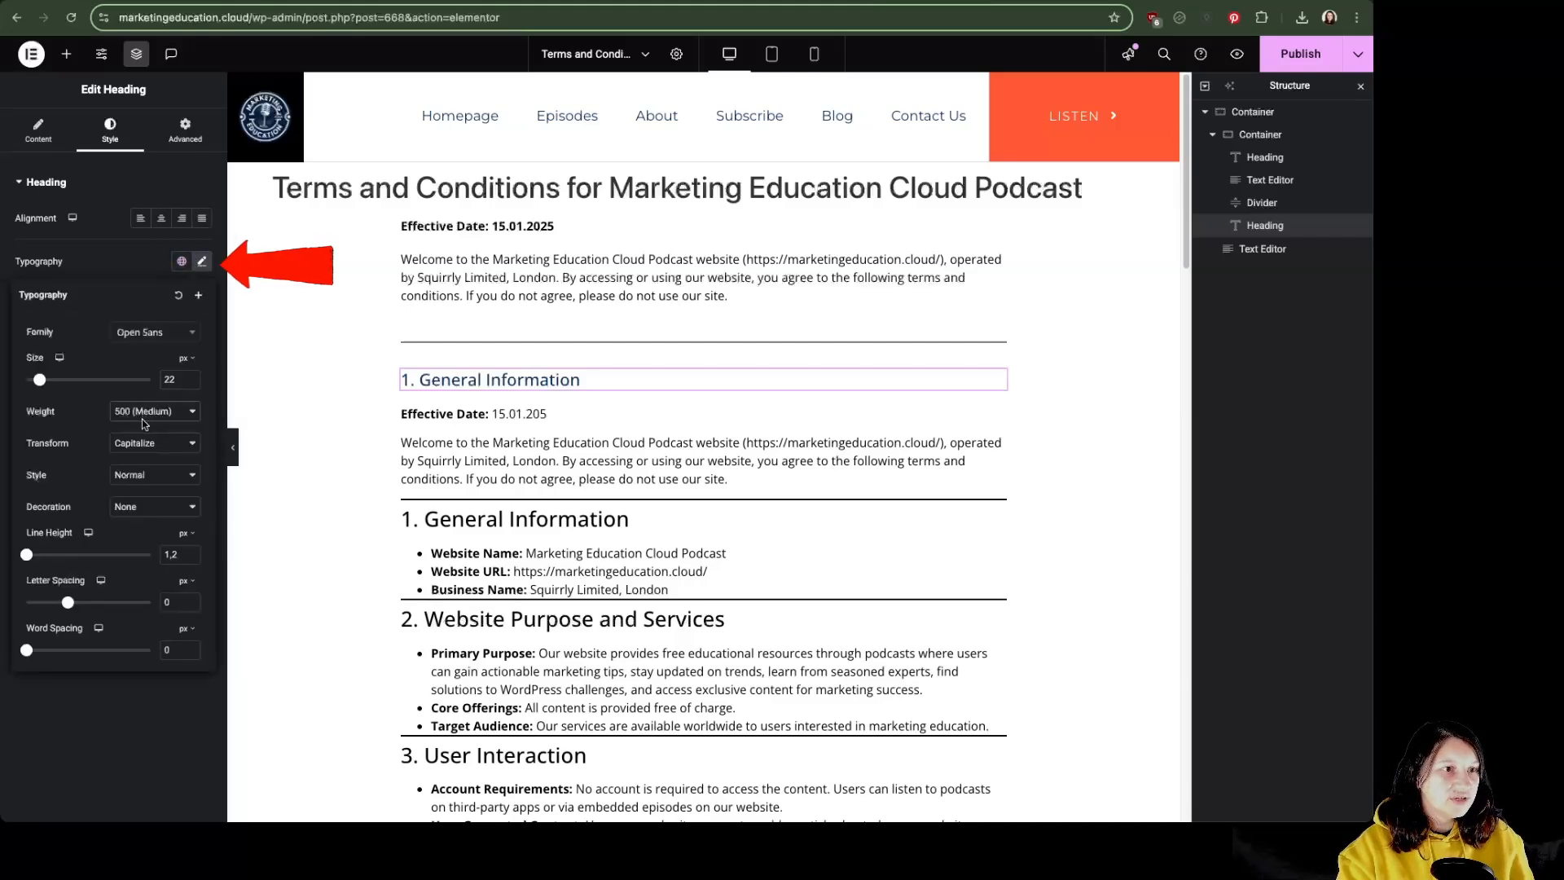
left_click(153, 444)
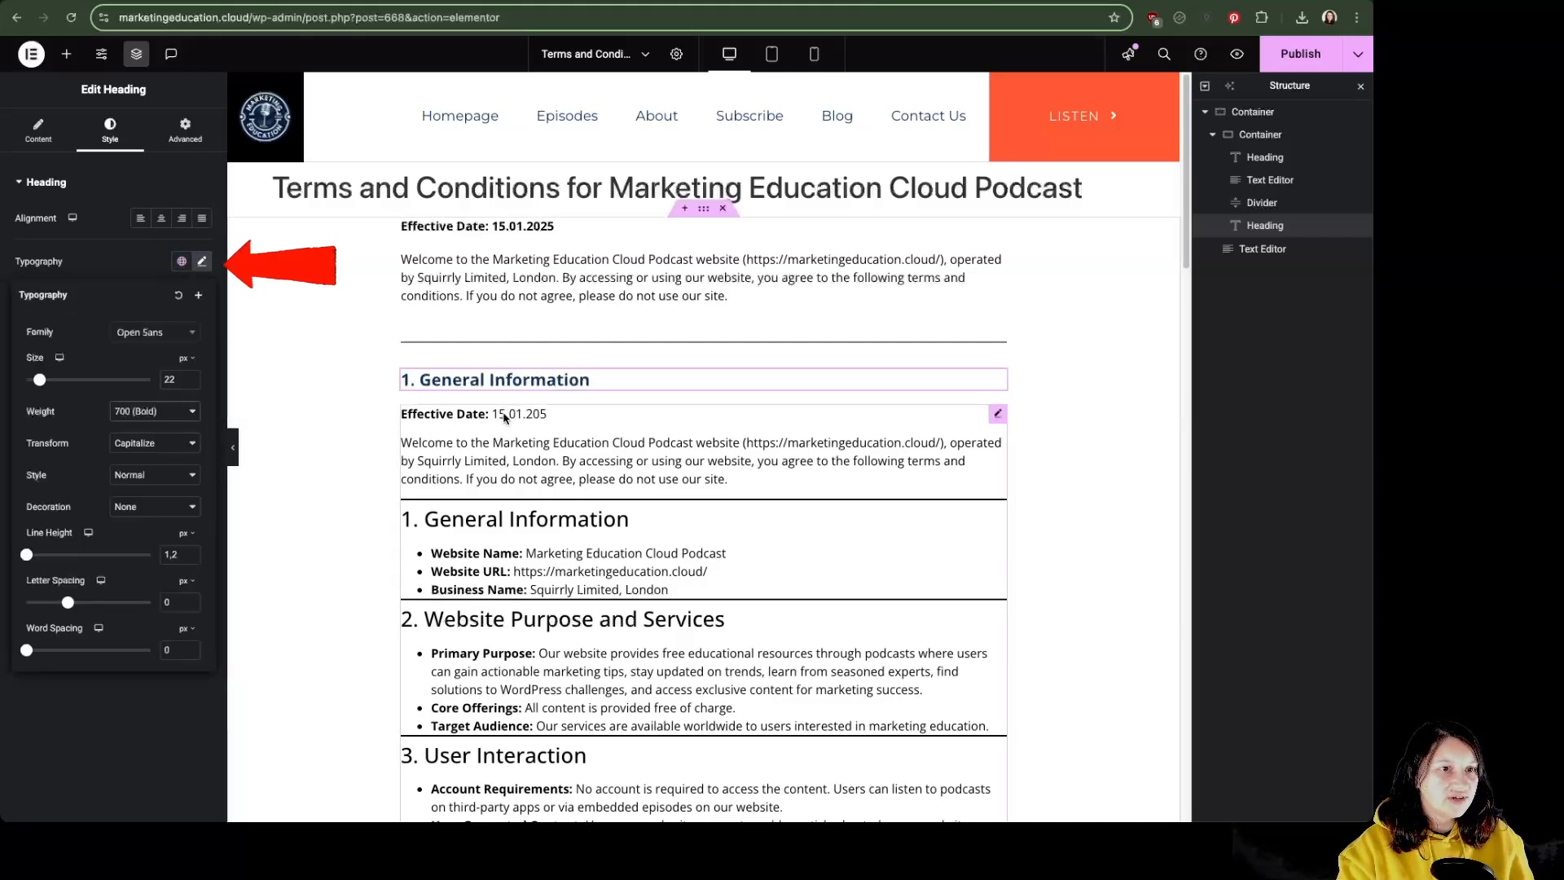
left_click(111, 274)
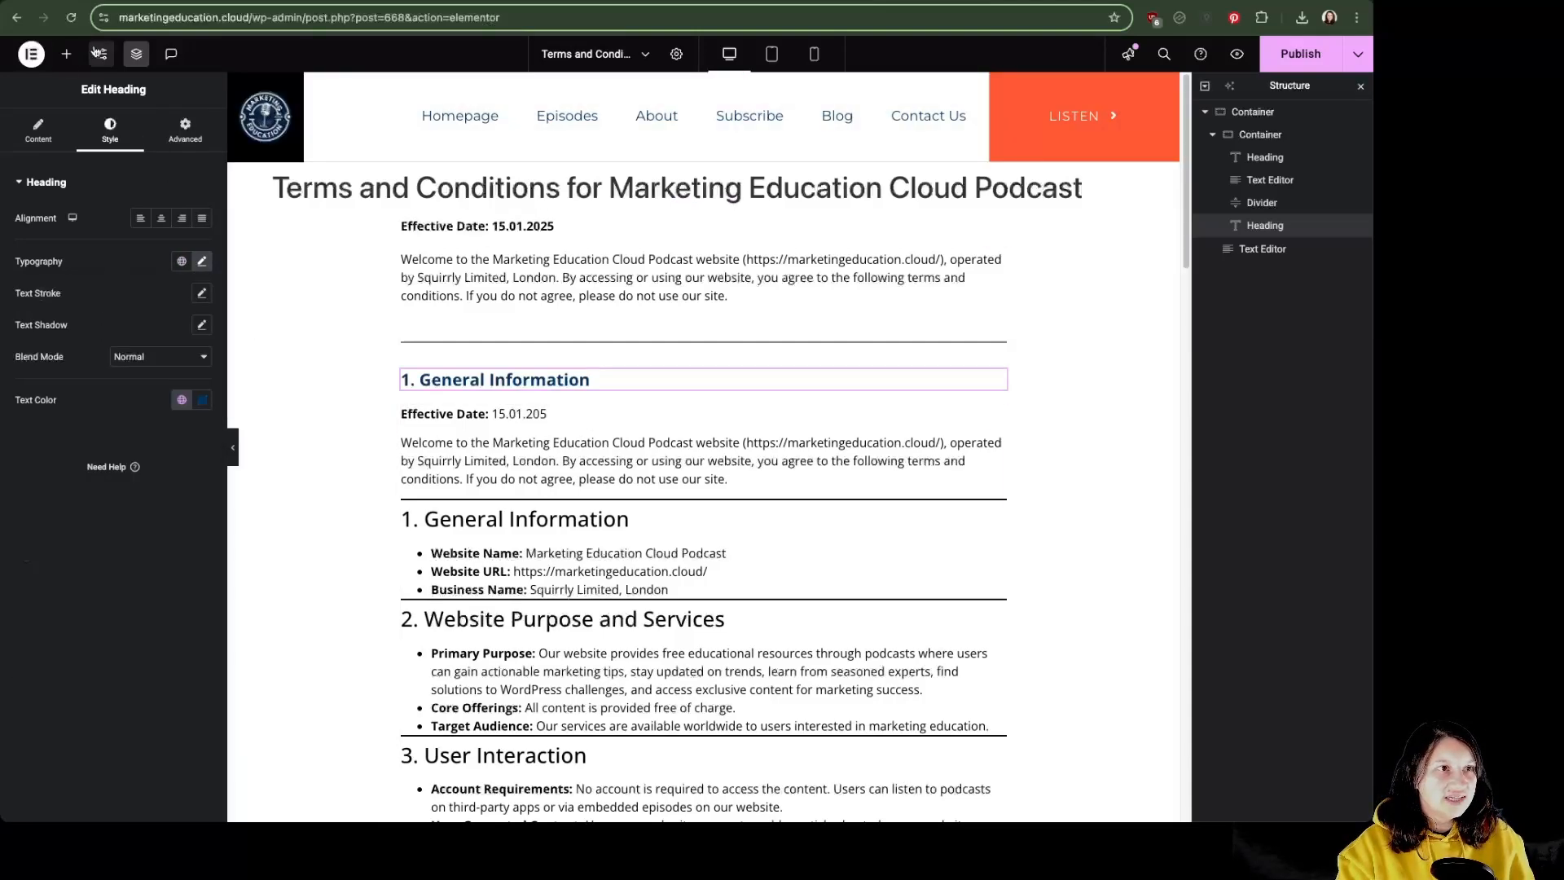
Add a Text Editor widget below the "1. General Information" heading and fill it with that section's bullet list from the ChatGPT document.
left_click(66, 54)
left_click_drag(72, 520, 474, 400)
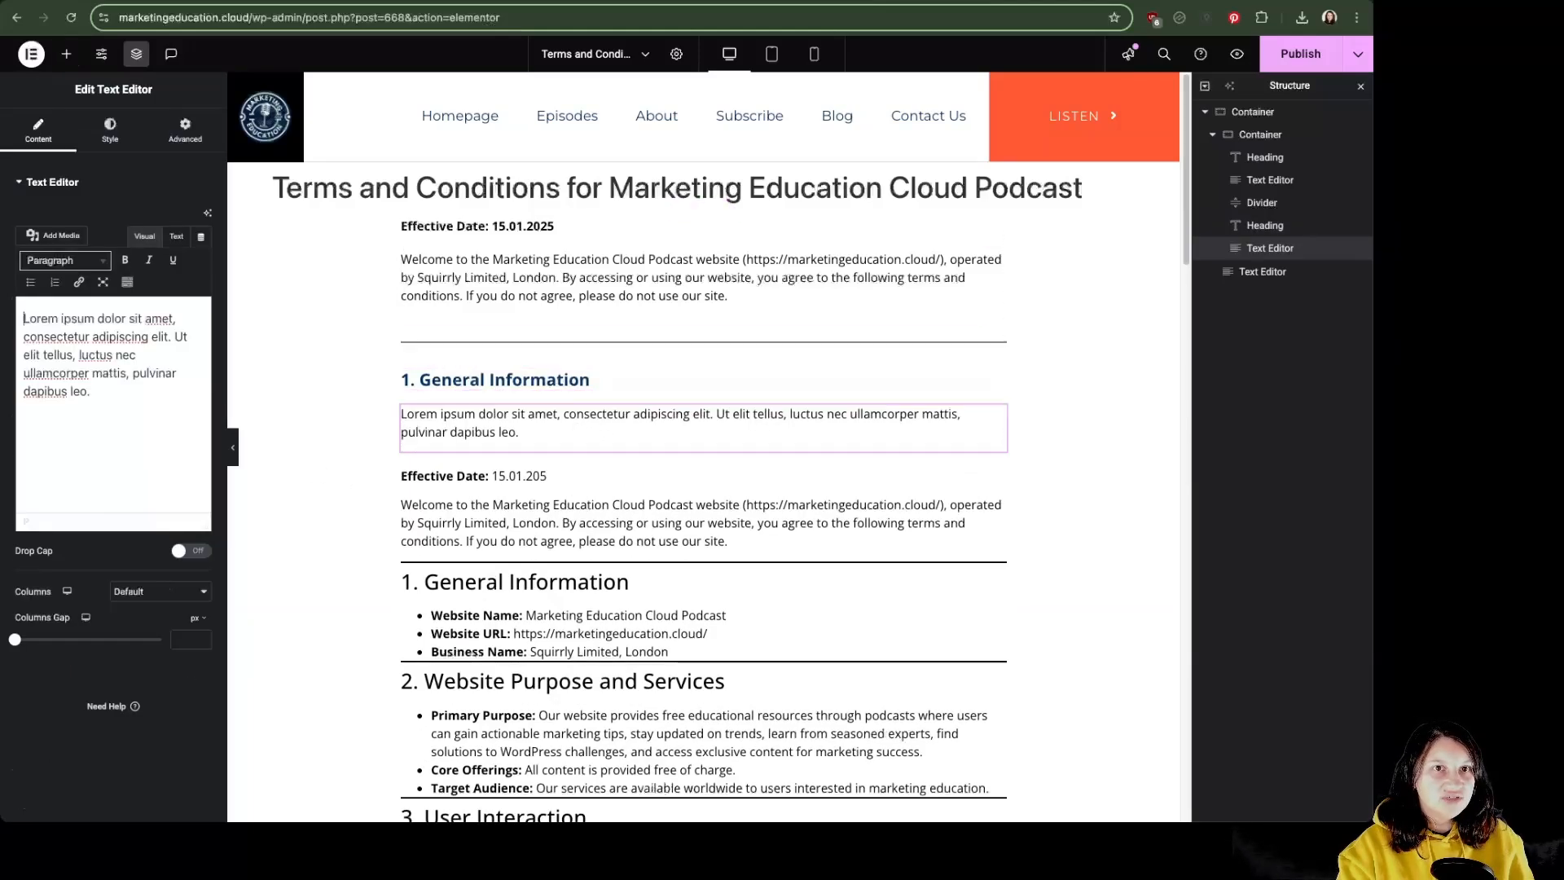
left_click(806, 2)
left_click_drag(823, 427, 525, 355)
key("ctrl+c")
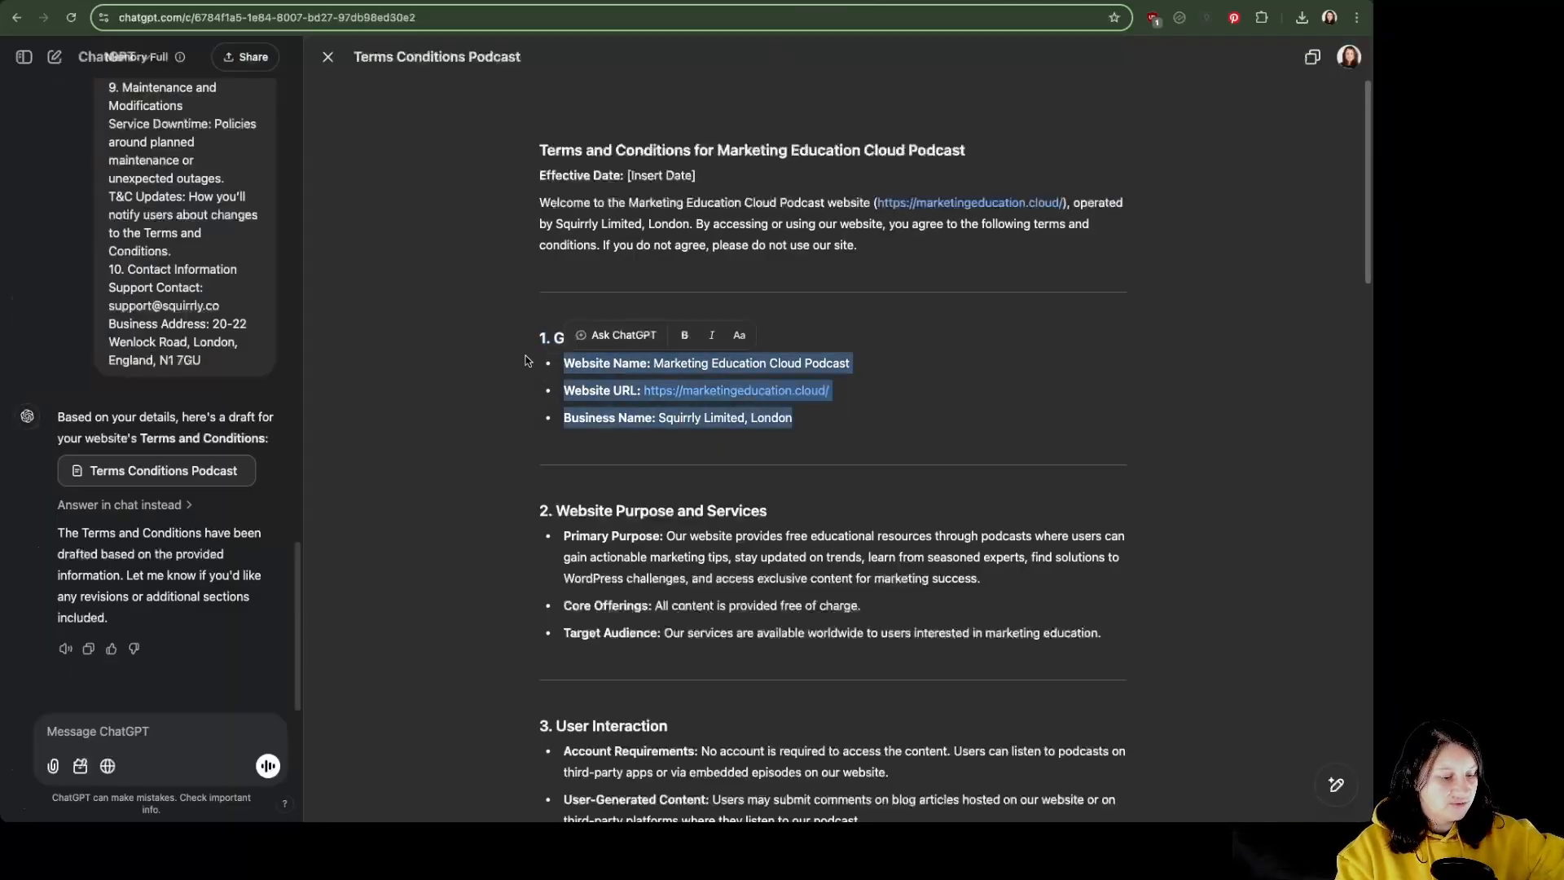
left_click(635, 1)
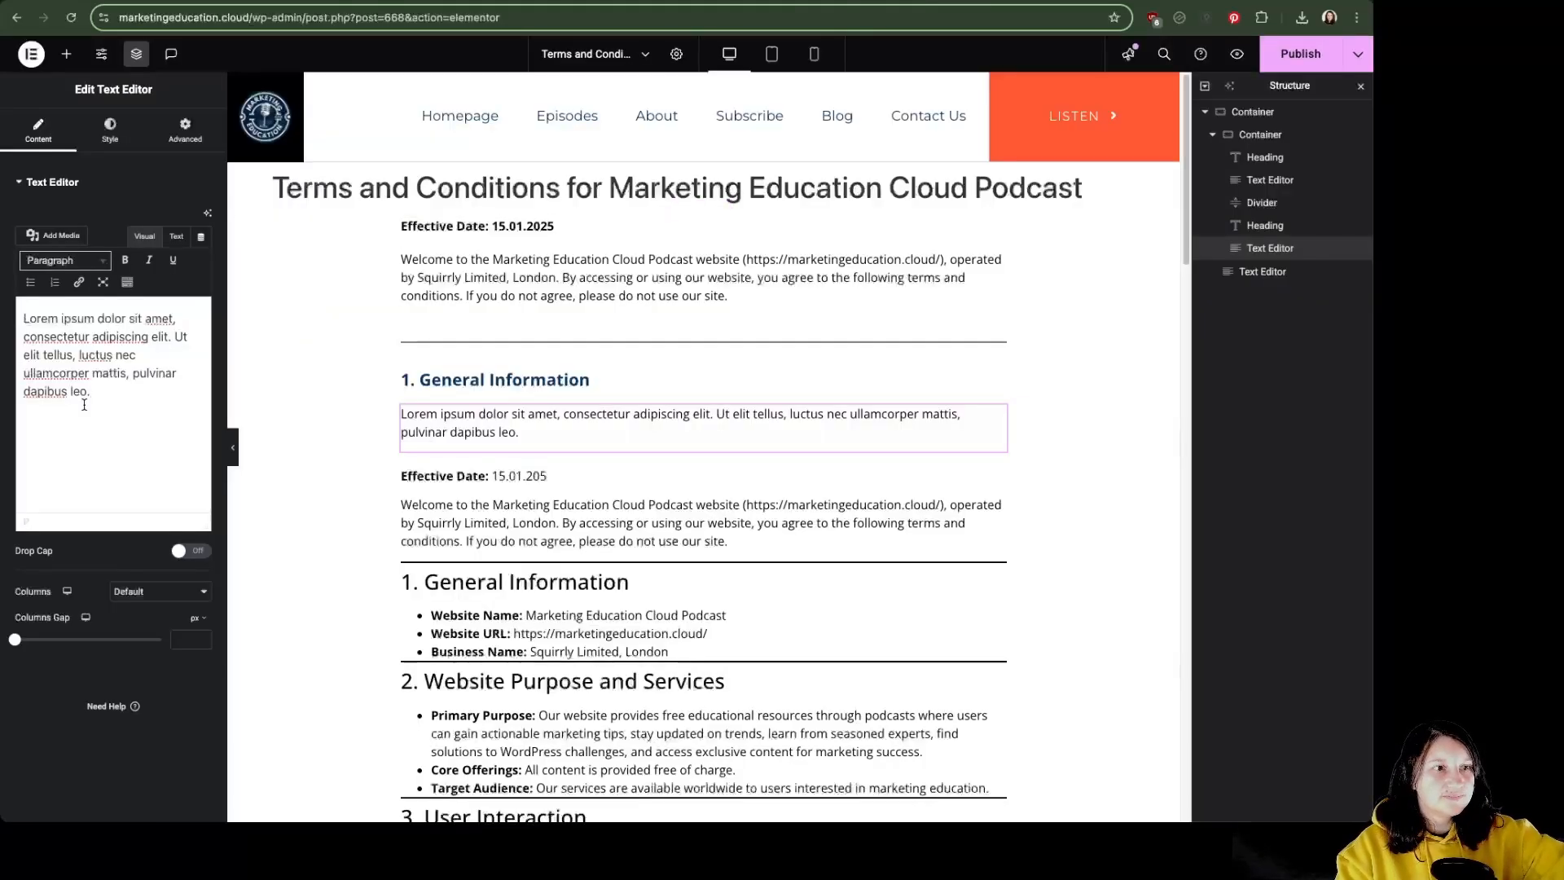
key("ctrl+a")
key("ctrl+v")
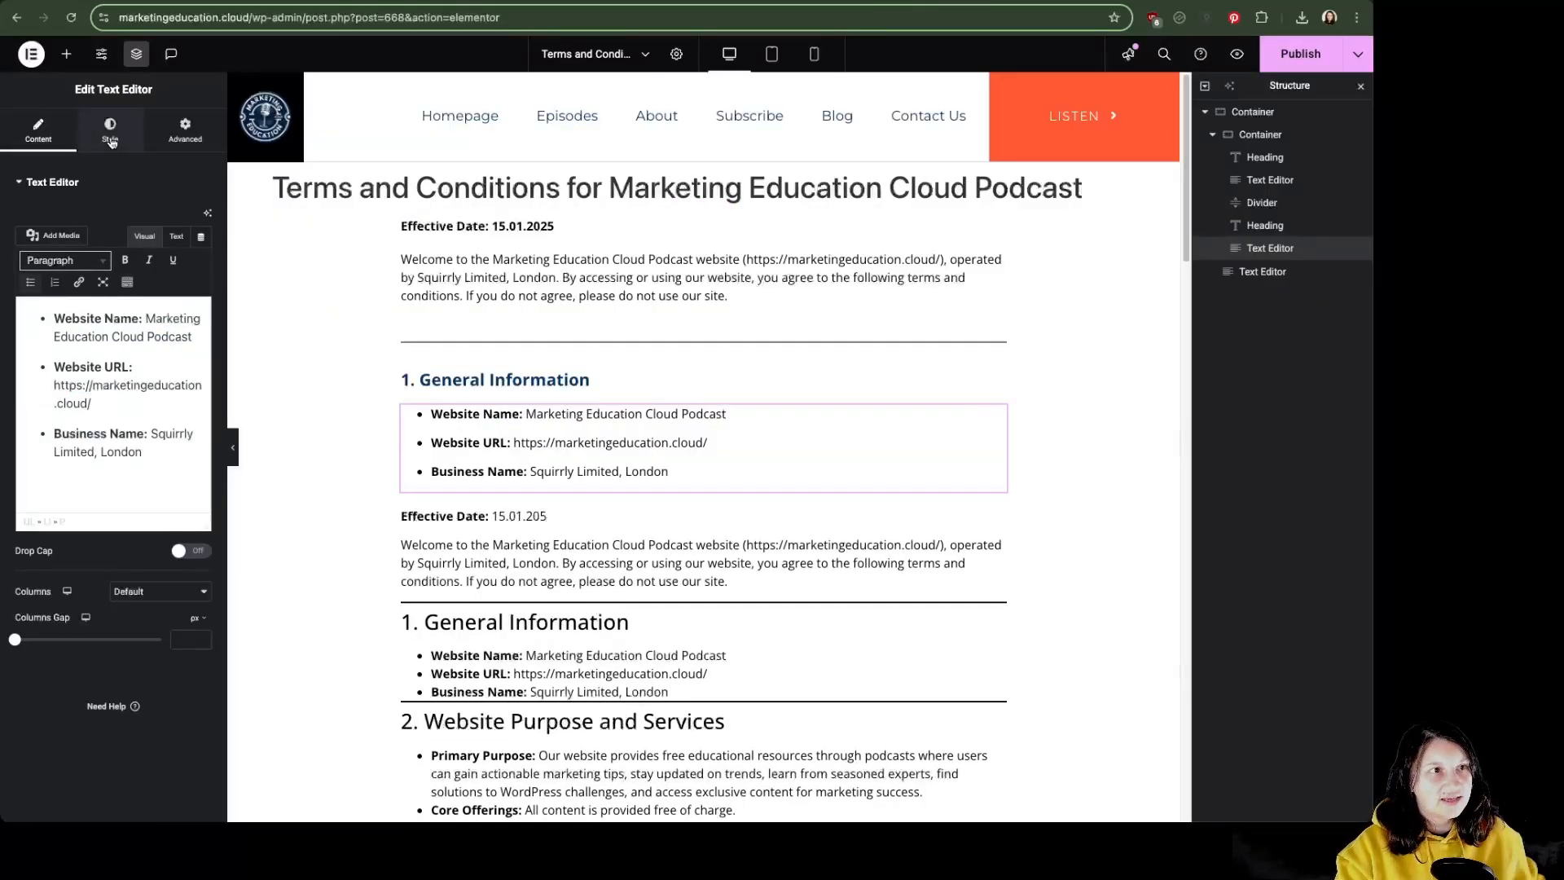
Add a Divider widget below the General Information list and duplicate the inner container holding the section.
left_click(66, 54)
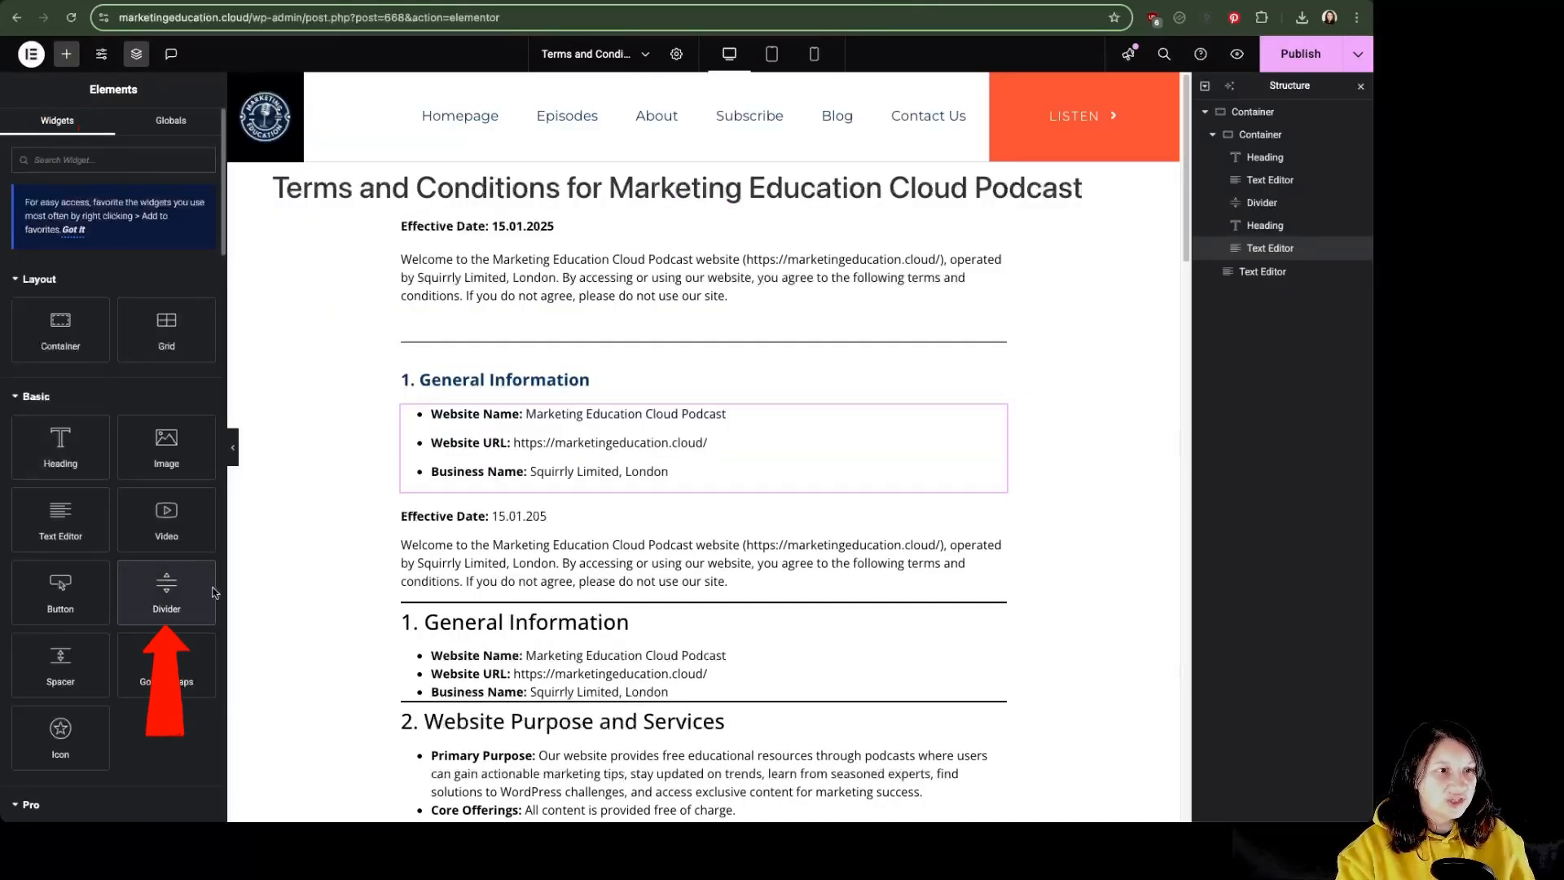
left_click_drag(166, 592, 548, 493)
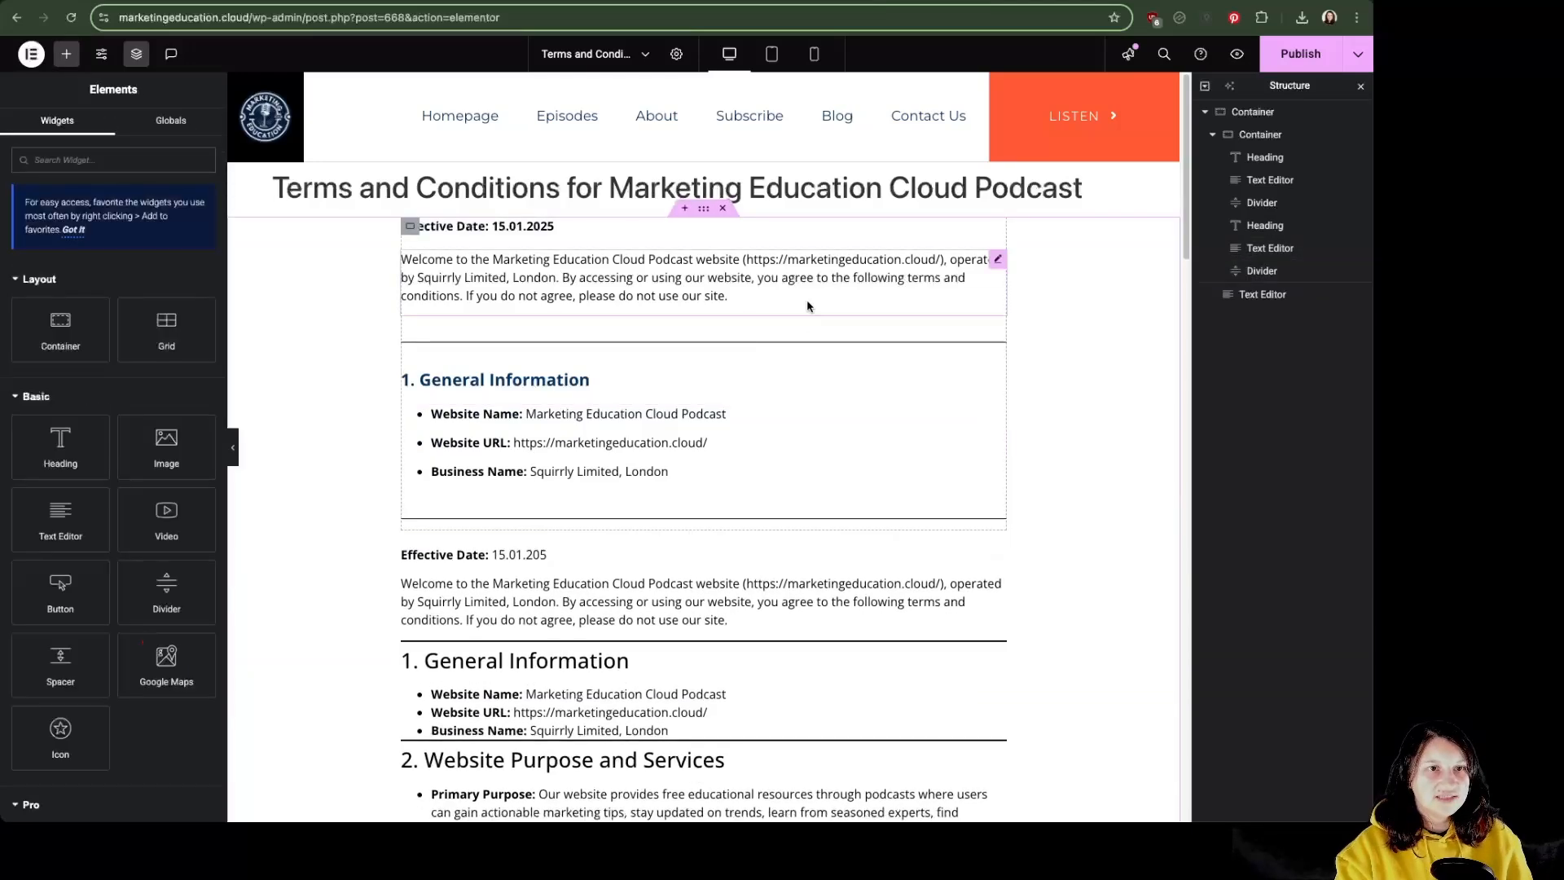
right_click(410, 228)
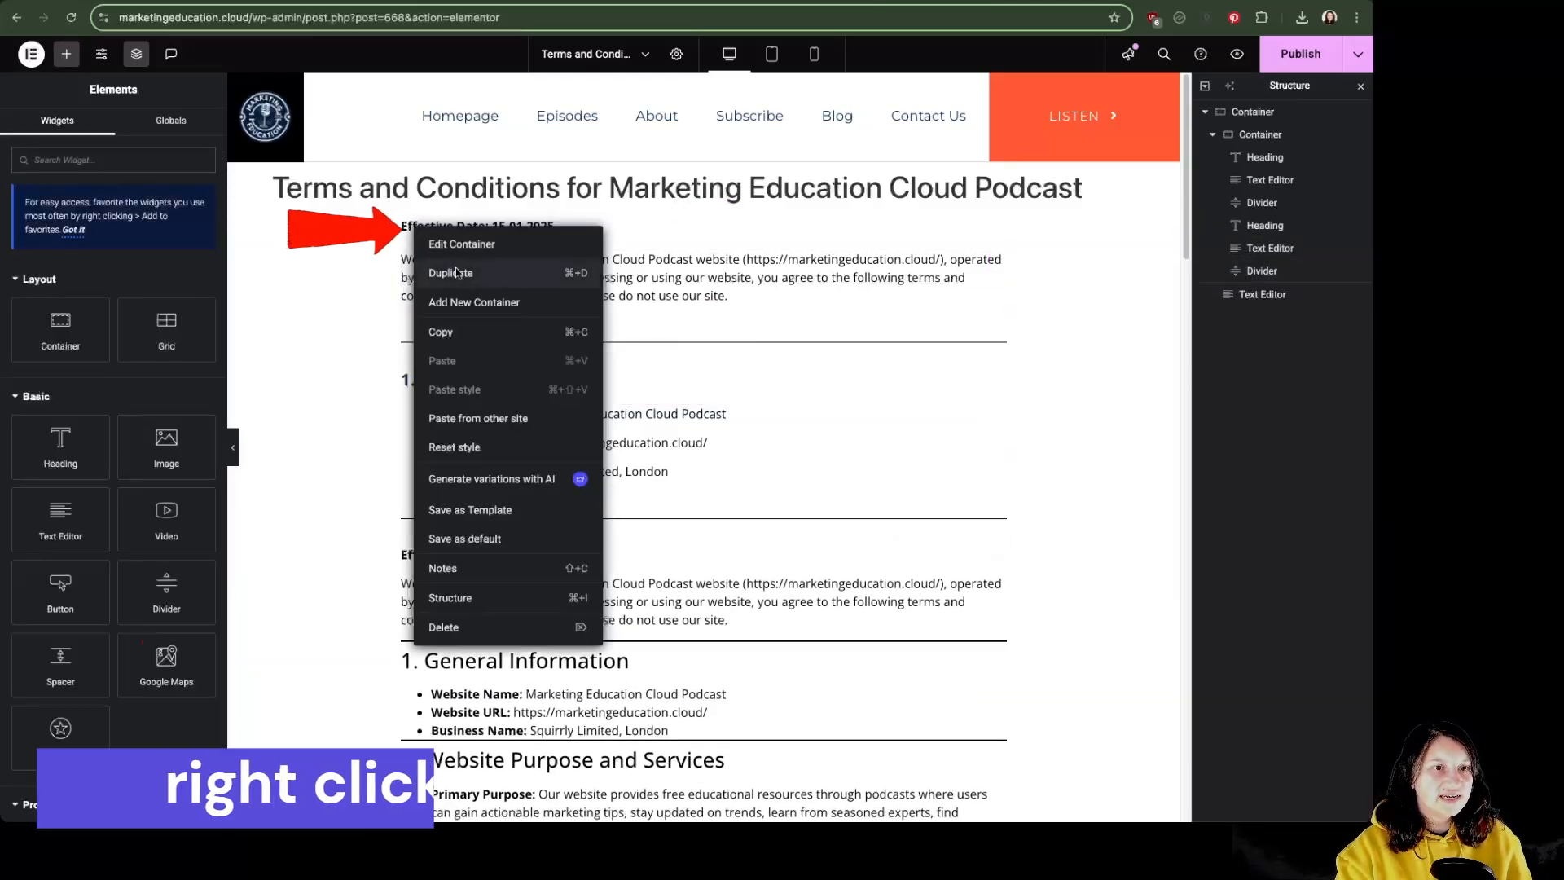
left_click(444, 270)
Delete the effective date heading, the welcome paragraph and the first divider from the duplicated container.
right_click(531, 555)
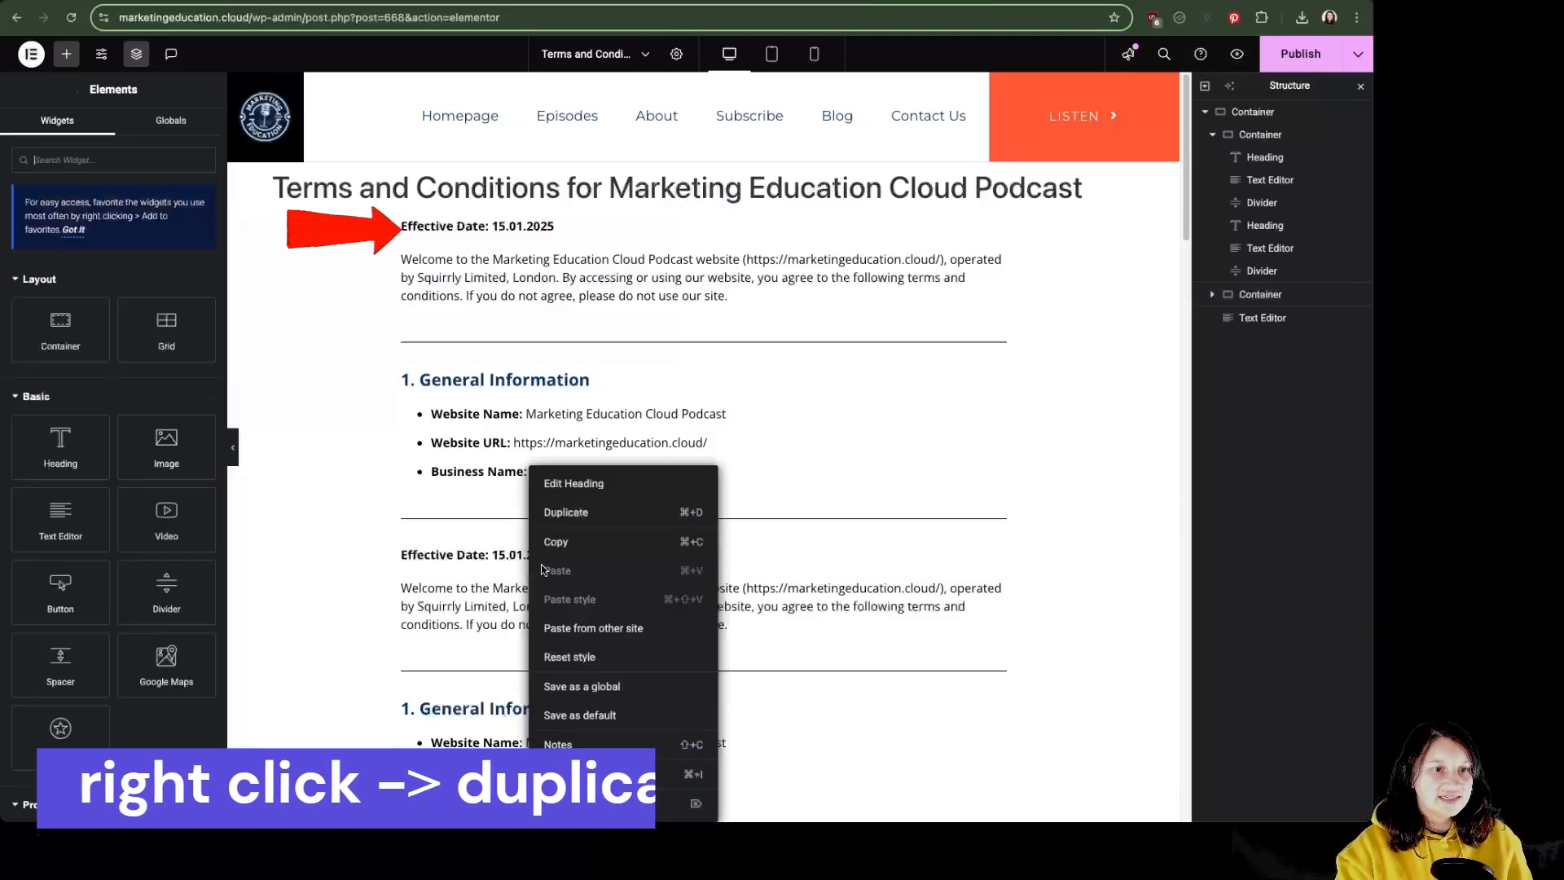
left_click(558, 803)
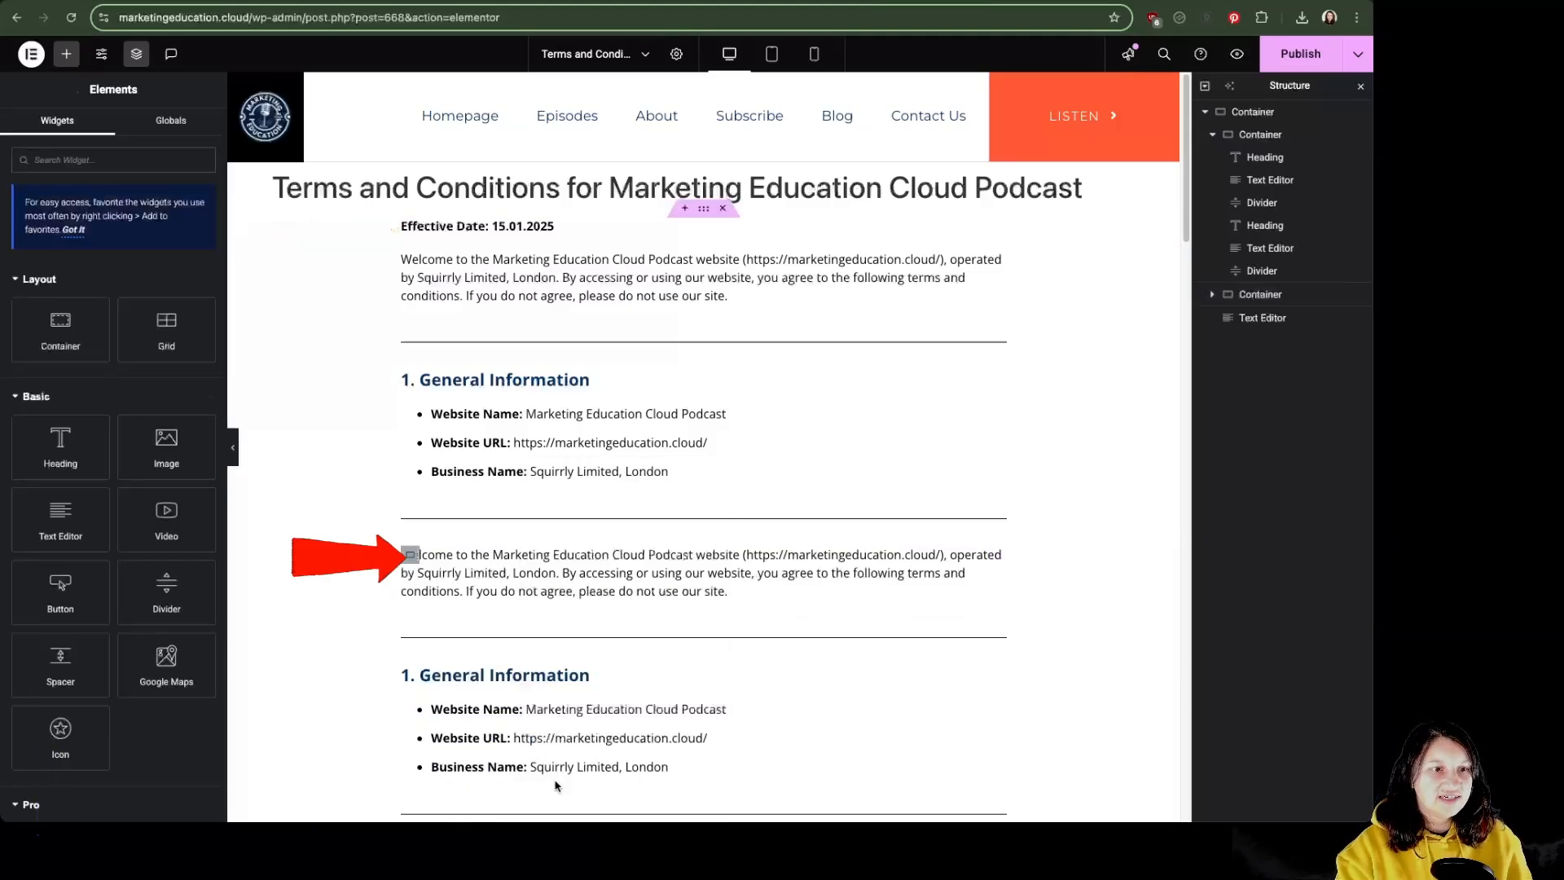
right_click(522, 588)
left_click(557, 800)
right_click(492, 561)
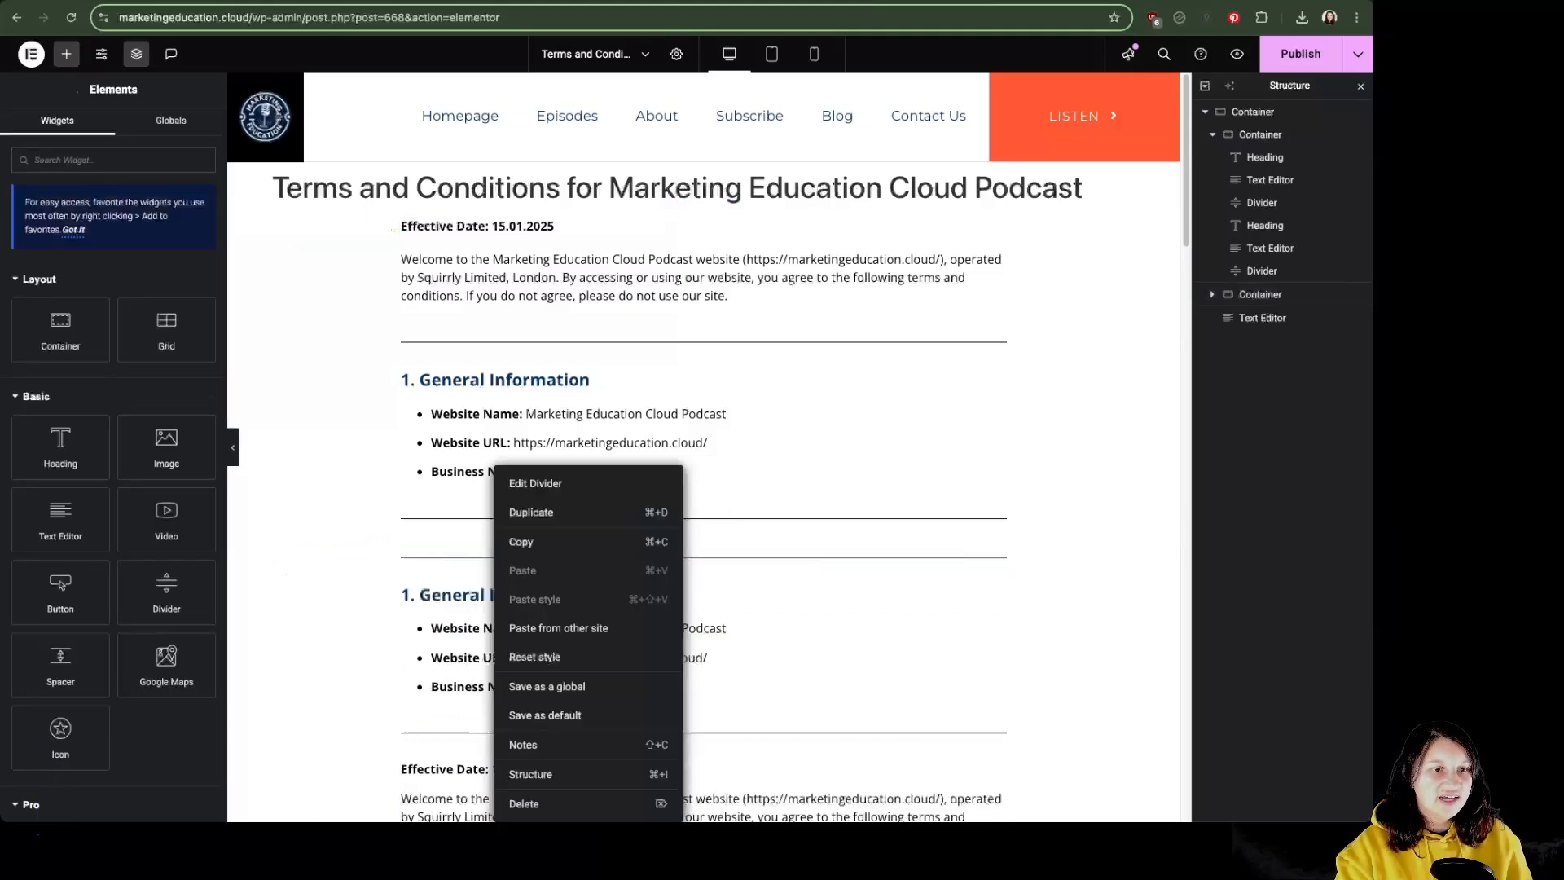
left_click(537, 800)
Replace the duplicated container's heading with the title "2. Website Purpose and Services" copied from the ChatGPT document.
left_click(594, 556)
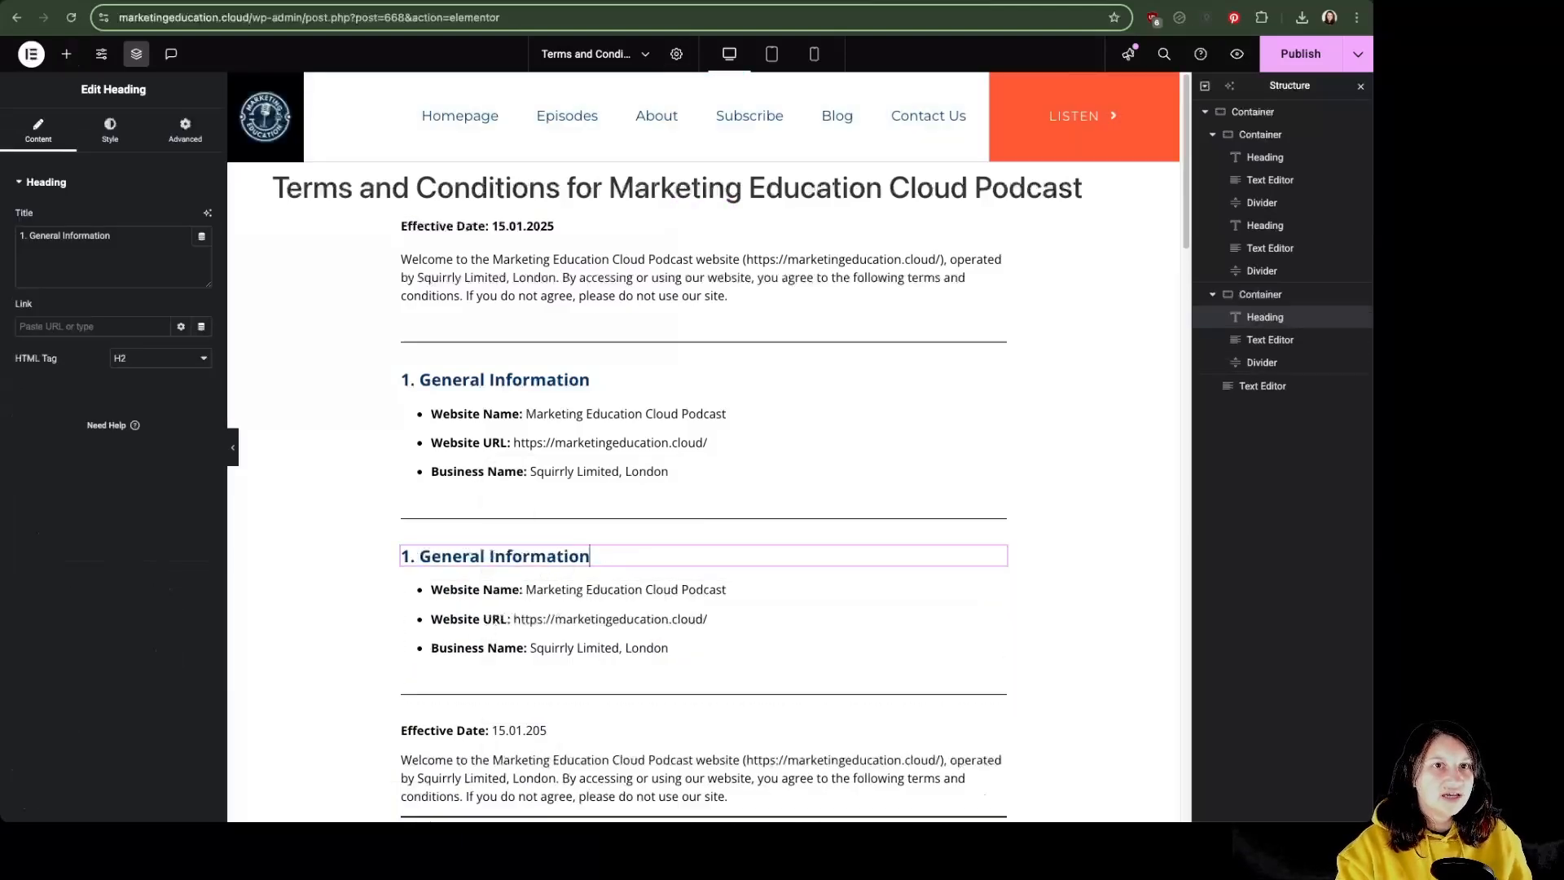
left_click(725, 2)
left_click_drag(767, 506, 526, 484)
key("ctrl+c")
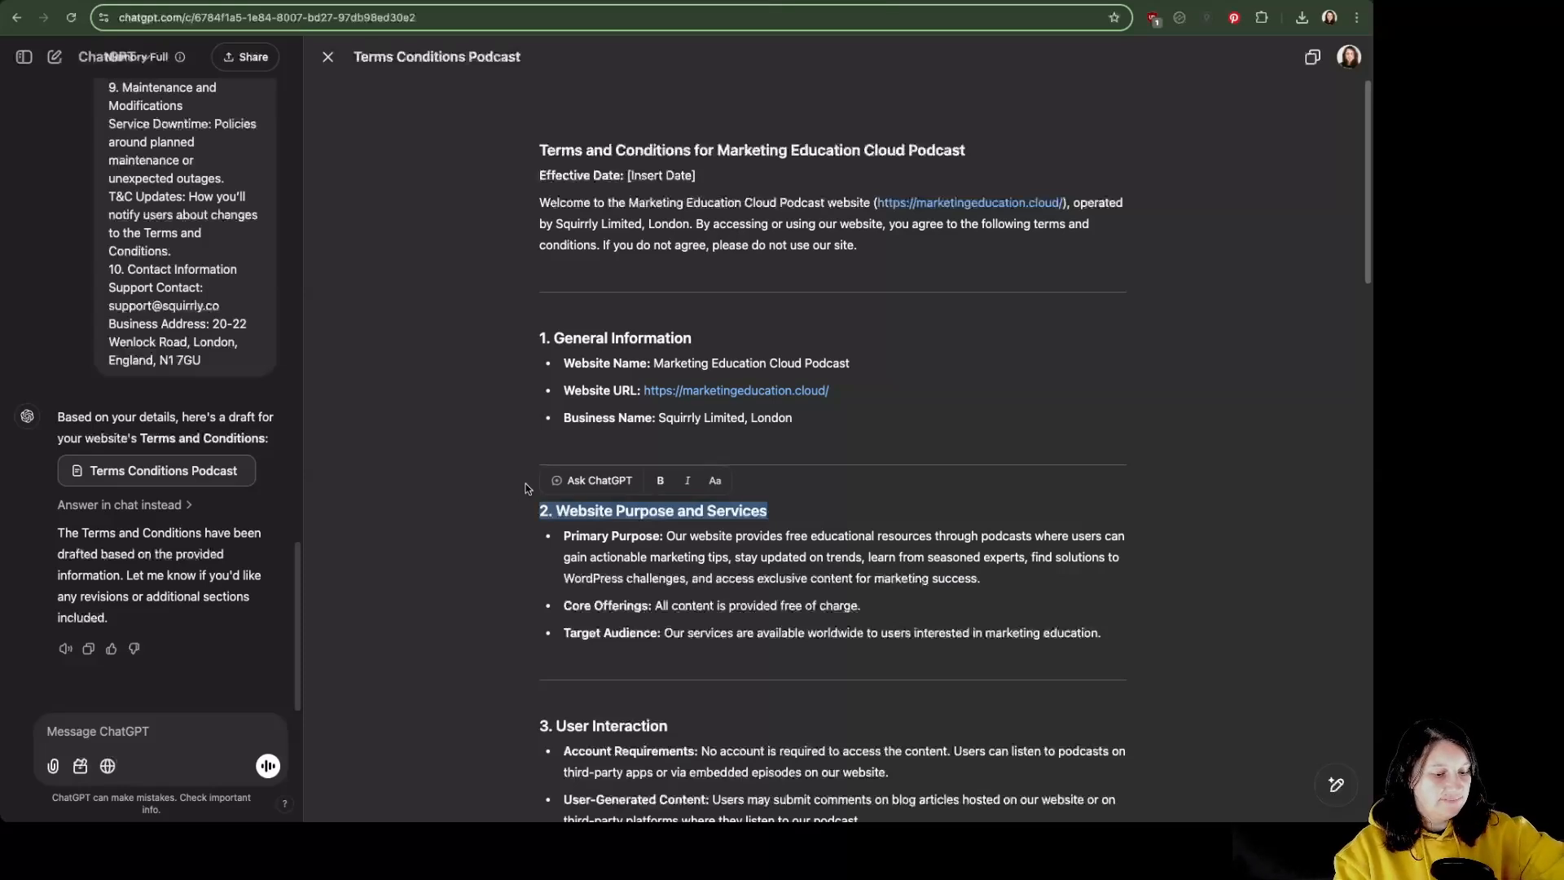
left_click(911, 2)
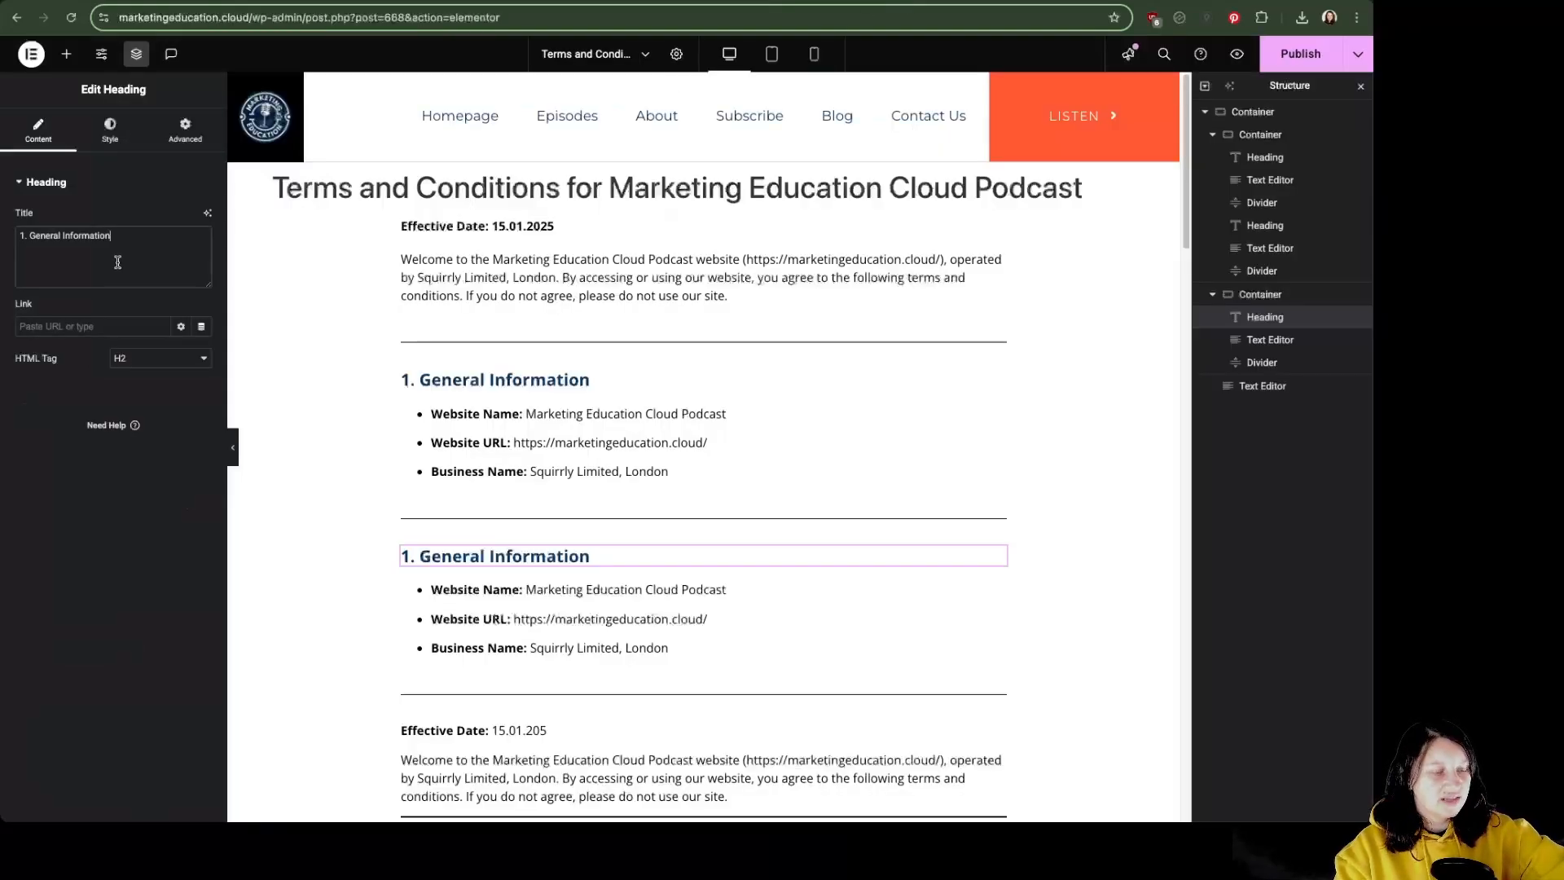
key("ctrl+v")
Replace the list under "2. Website Purpose and Services" with that section's bullets from the ChatGPT document, clearing the old list formatting.
left_click(725, 1)
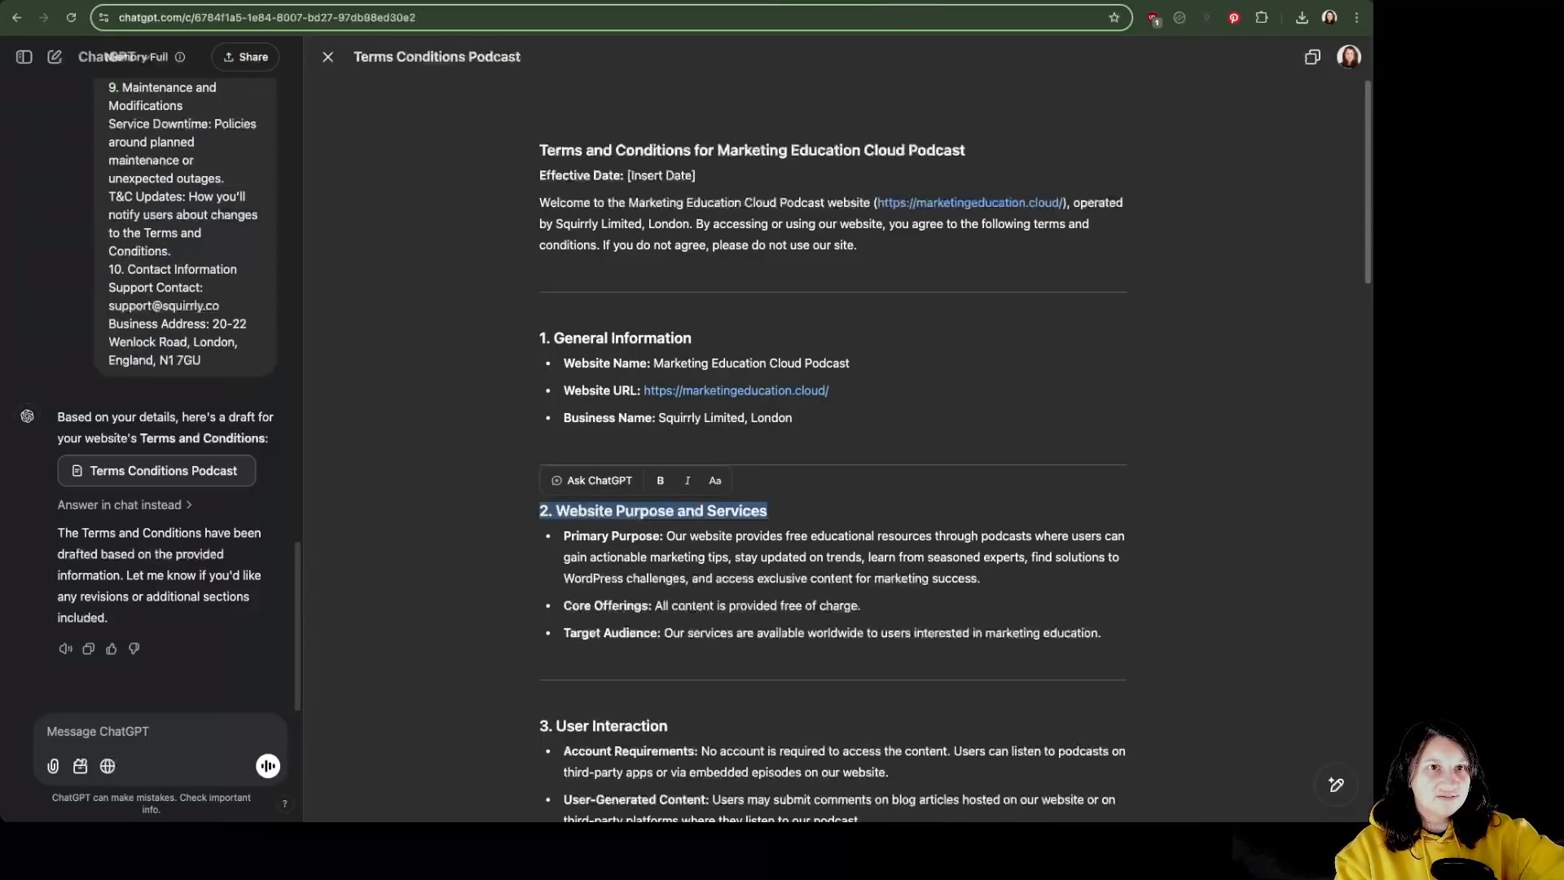
left_click_drag(1103, 653, 615, 521)
key("ctrl+c")
left_click(911, 2)
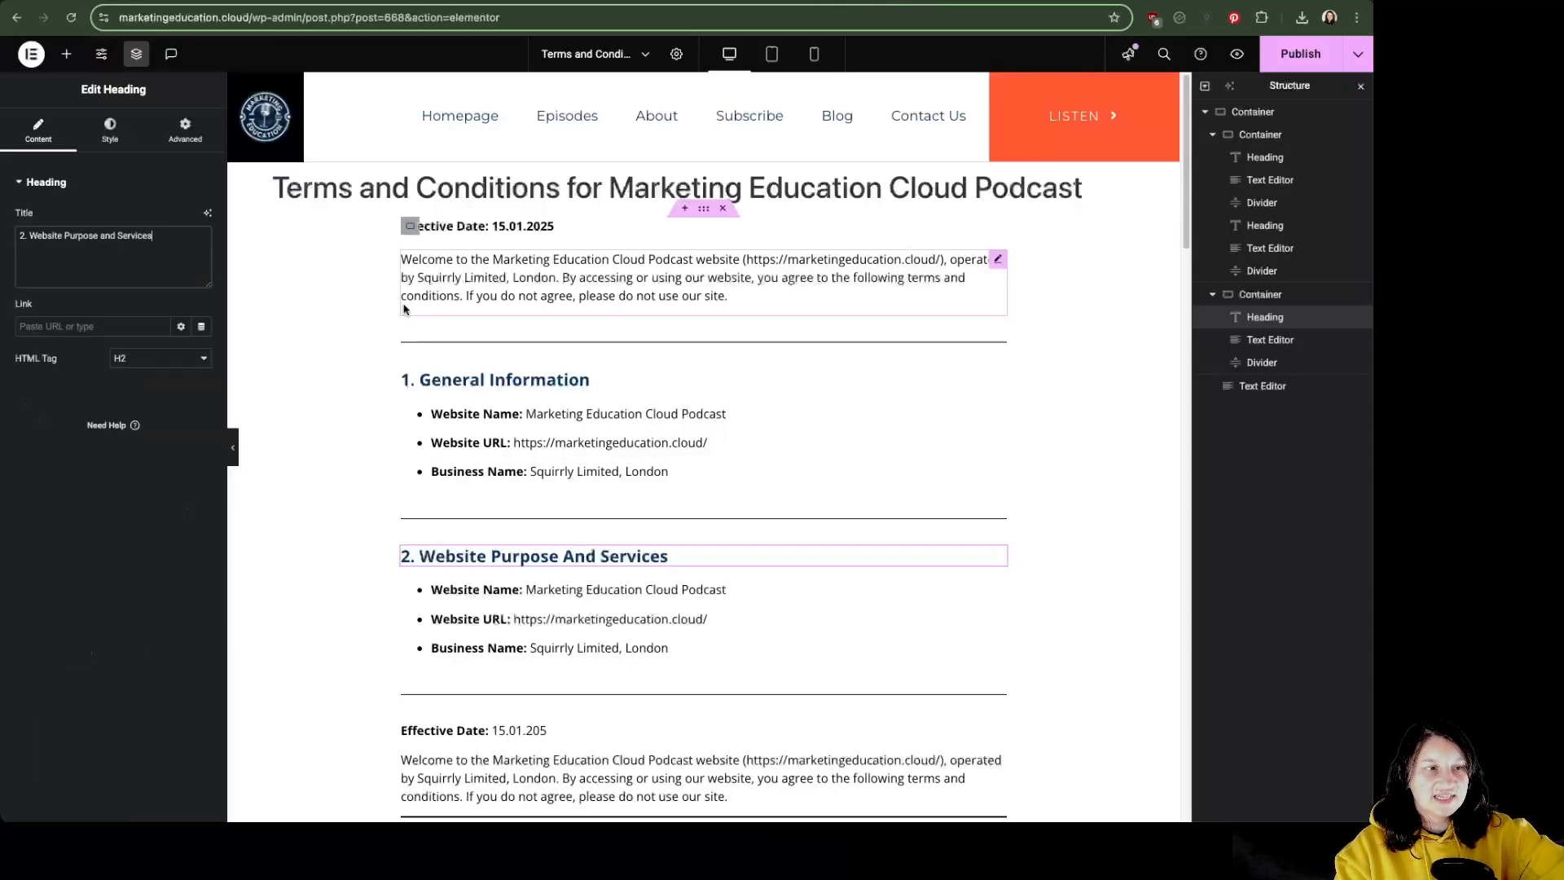
left_click(512, 640)
key("ctrl+a")
key("ctrl+v")
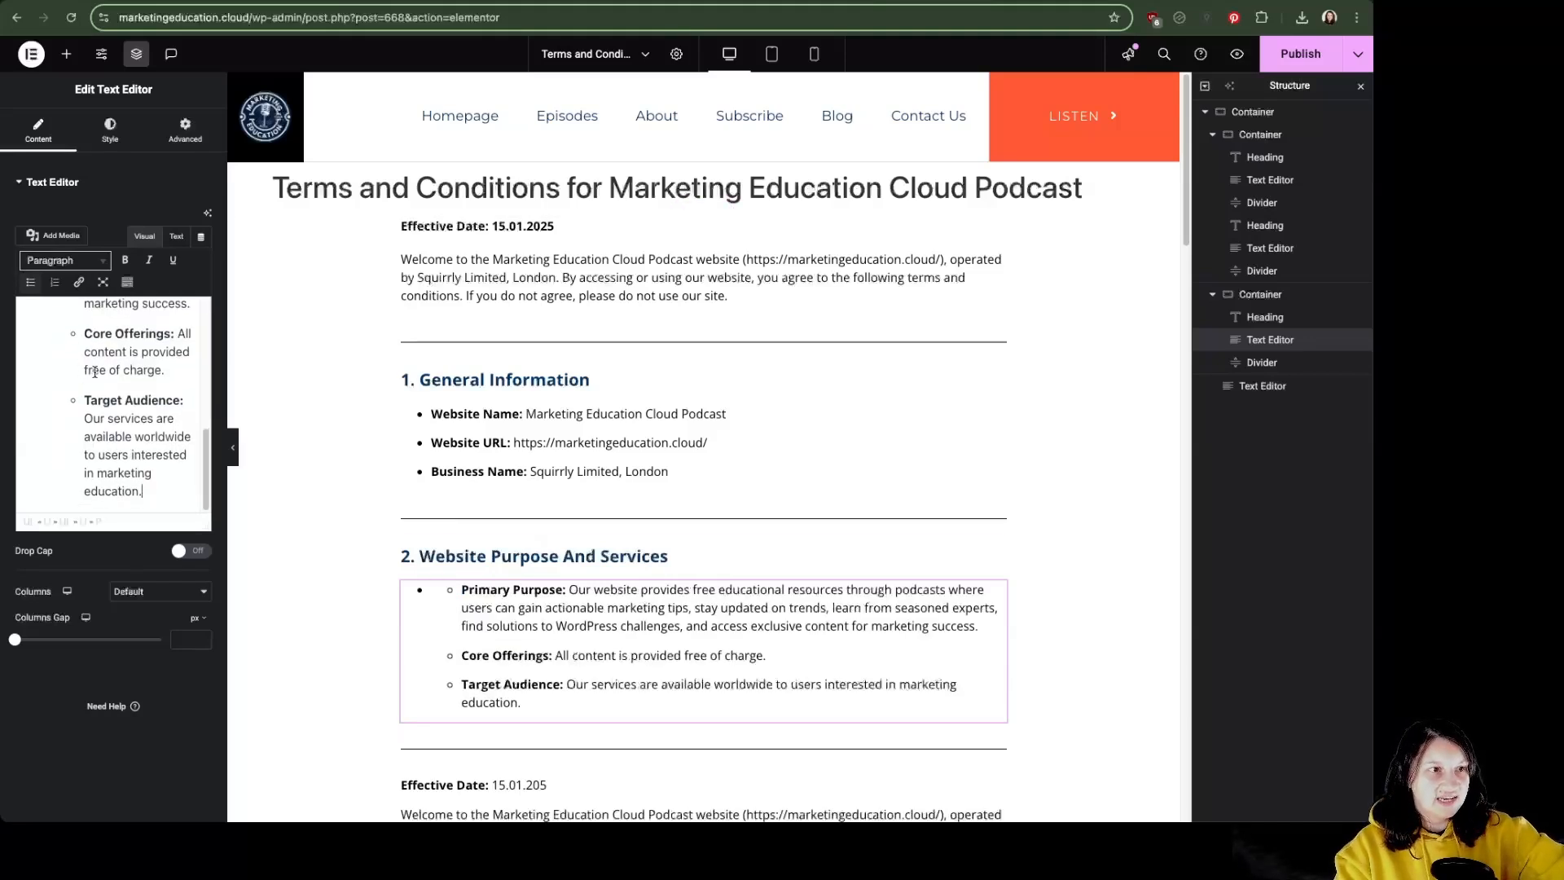
scroll(80, 361, "up", 10)
key("BackSpace")
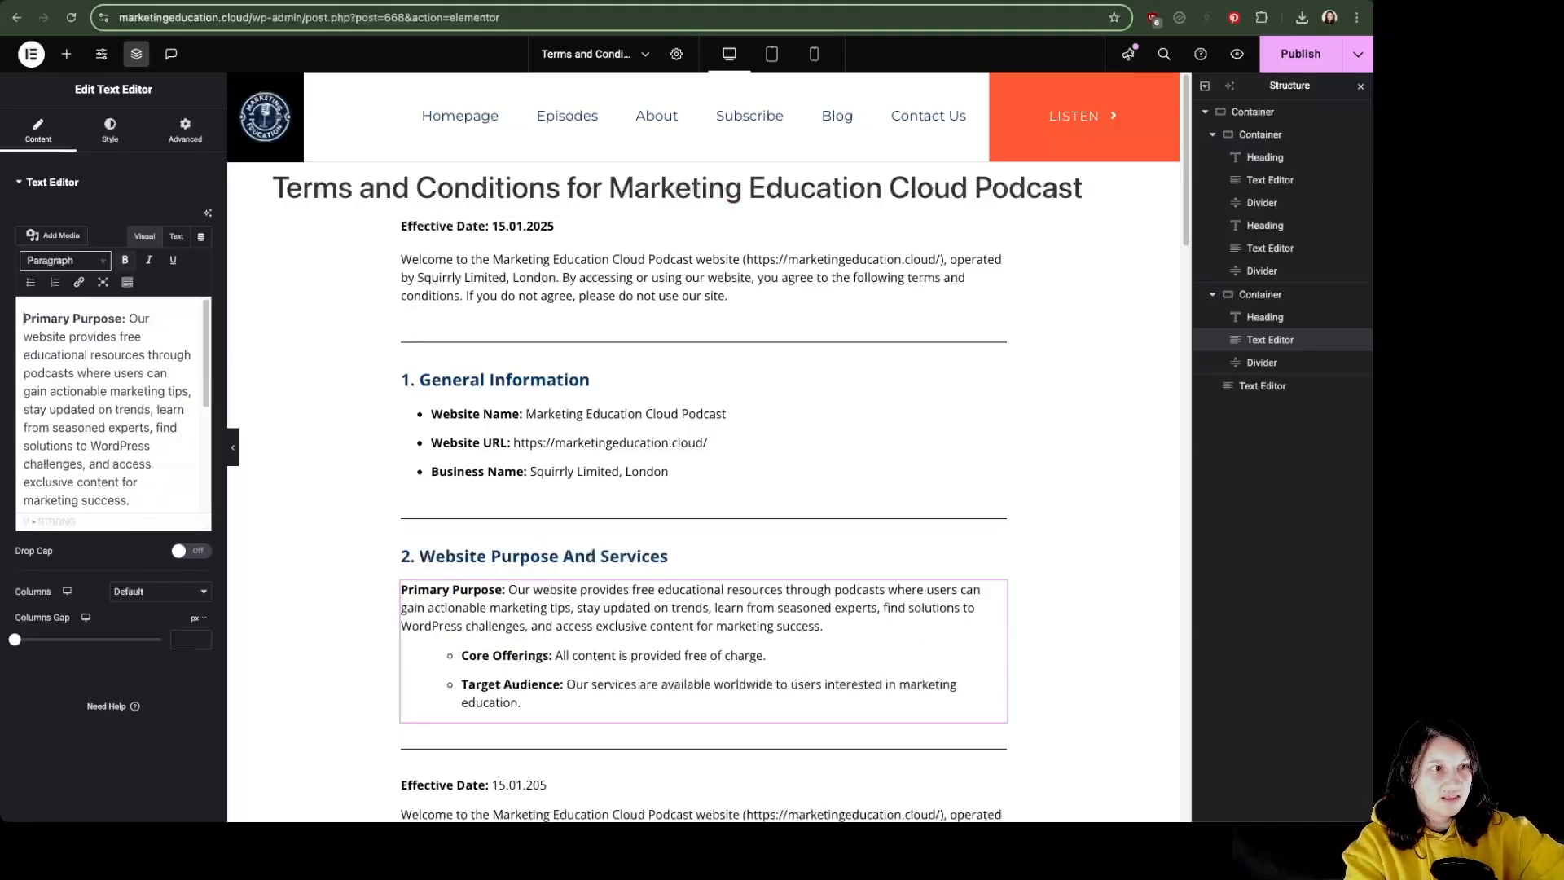
key("ctrl+a")
key("BackSpace")
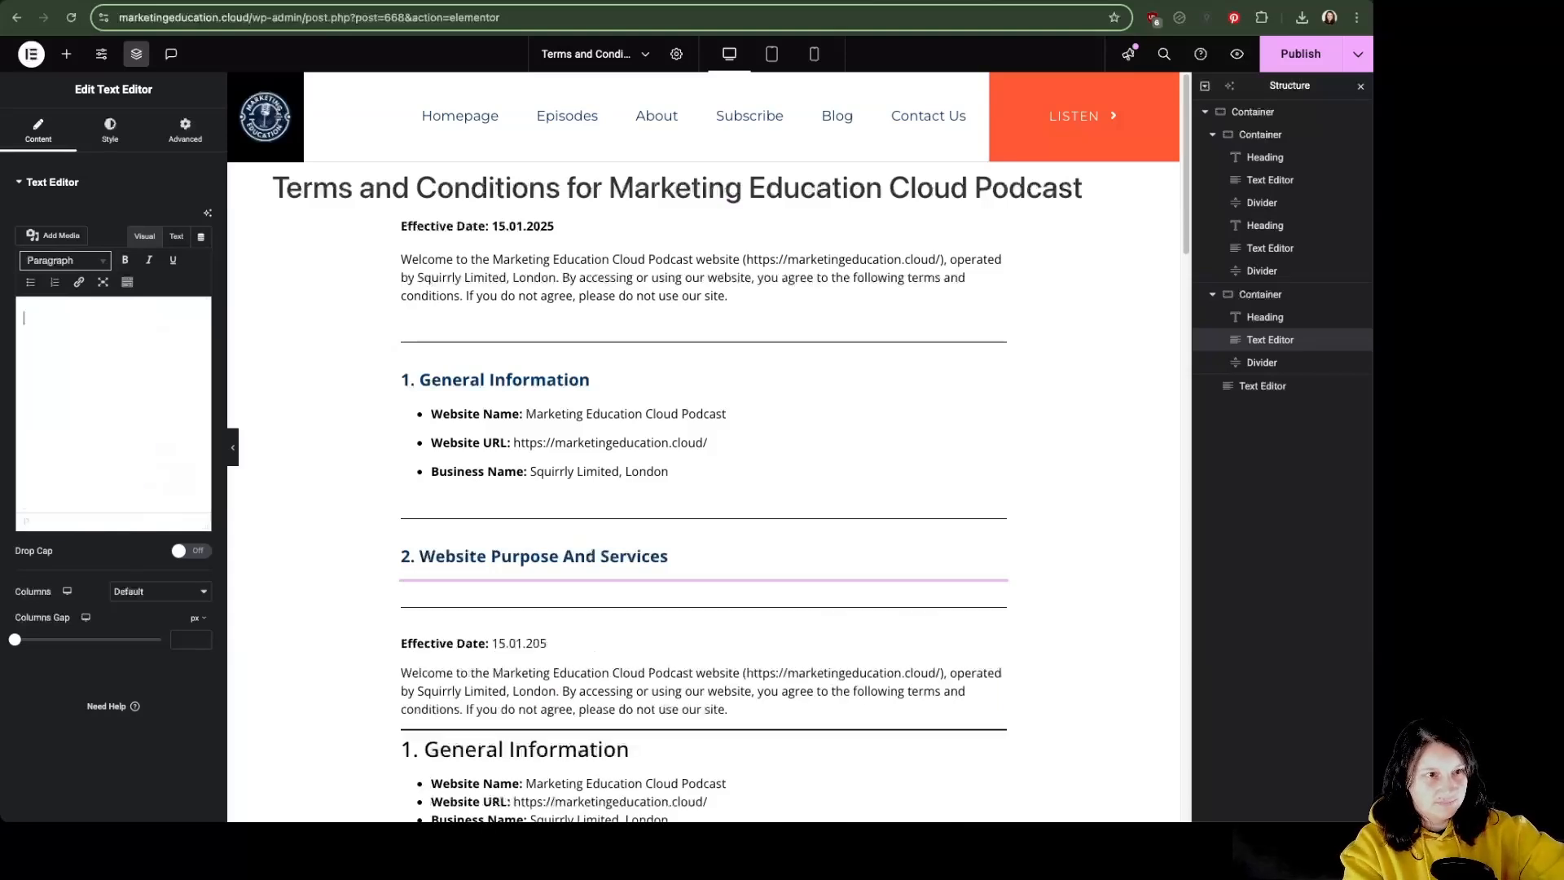
key("ctrl+v")
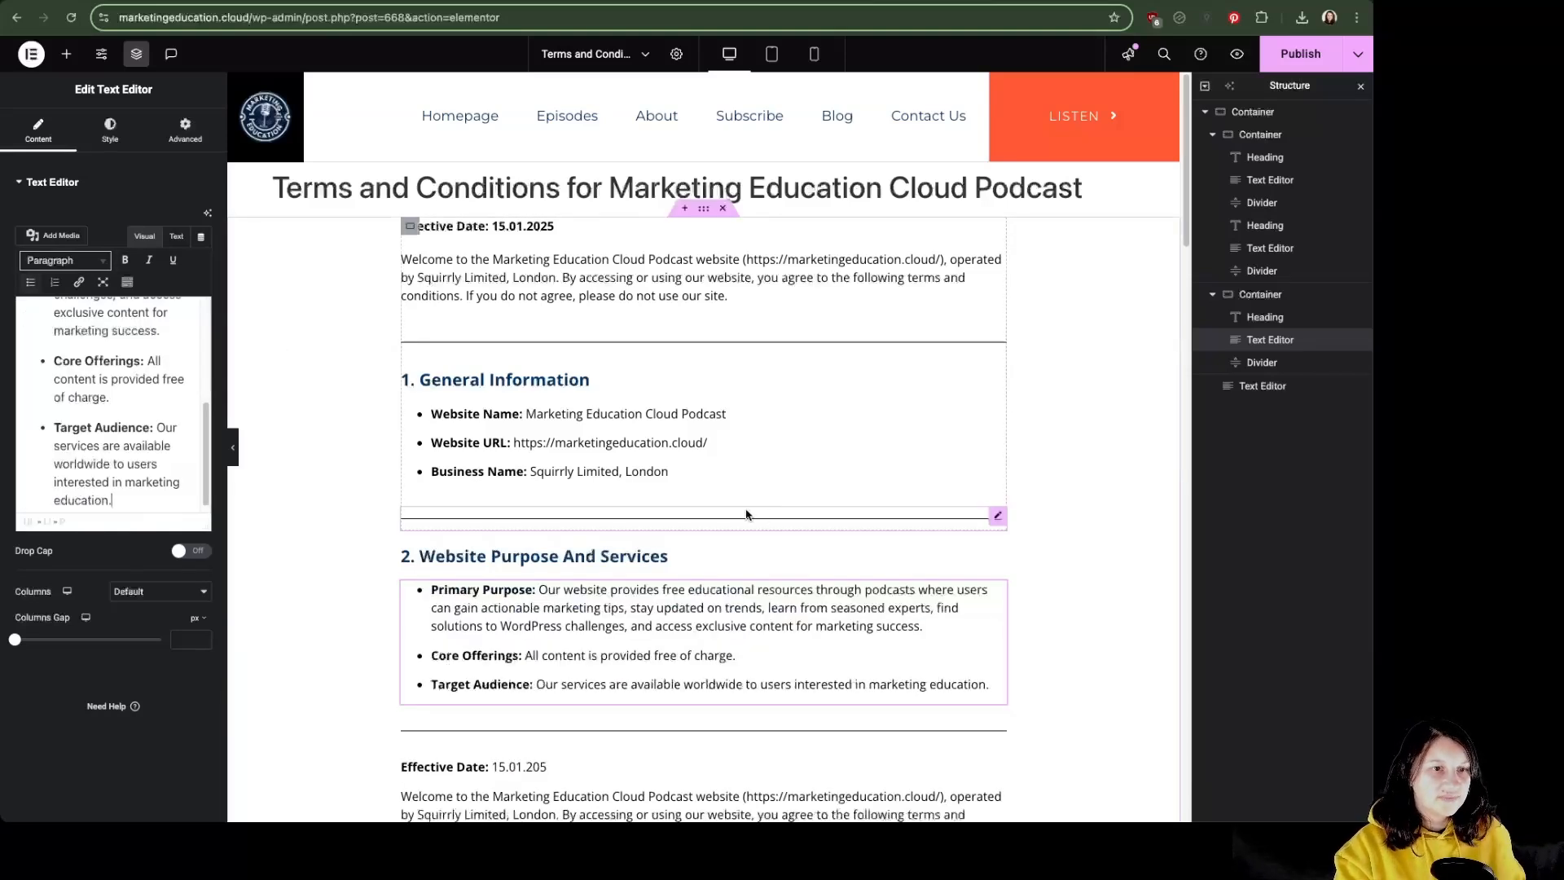
Duplicate the "2. Website Purpose and Services" container.
right_click(405, 560)
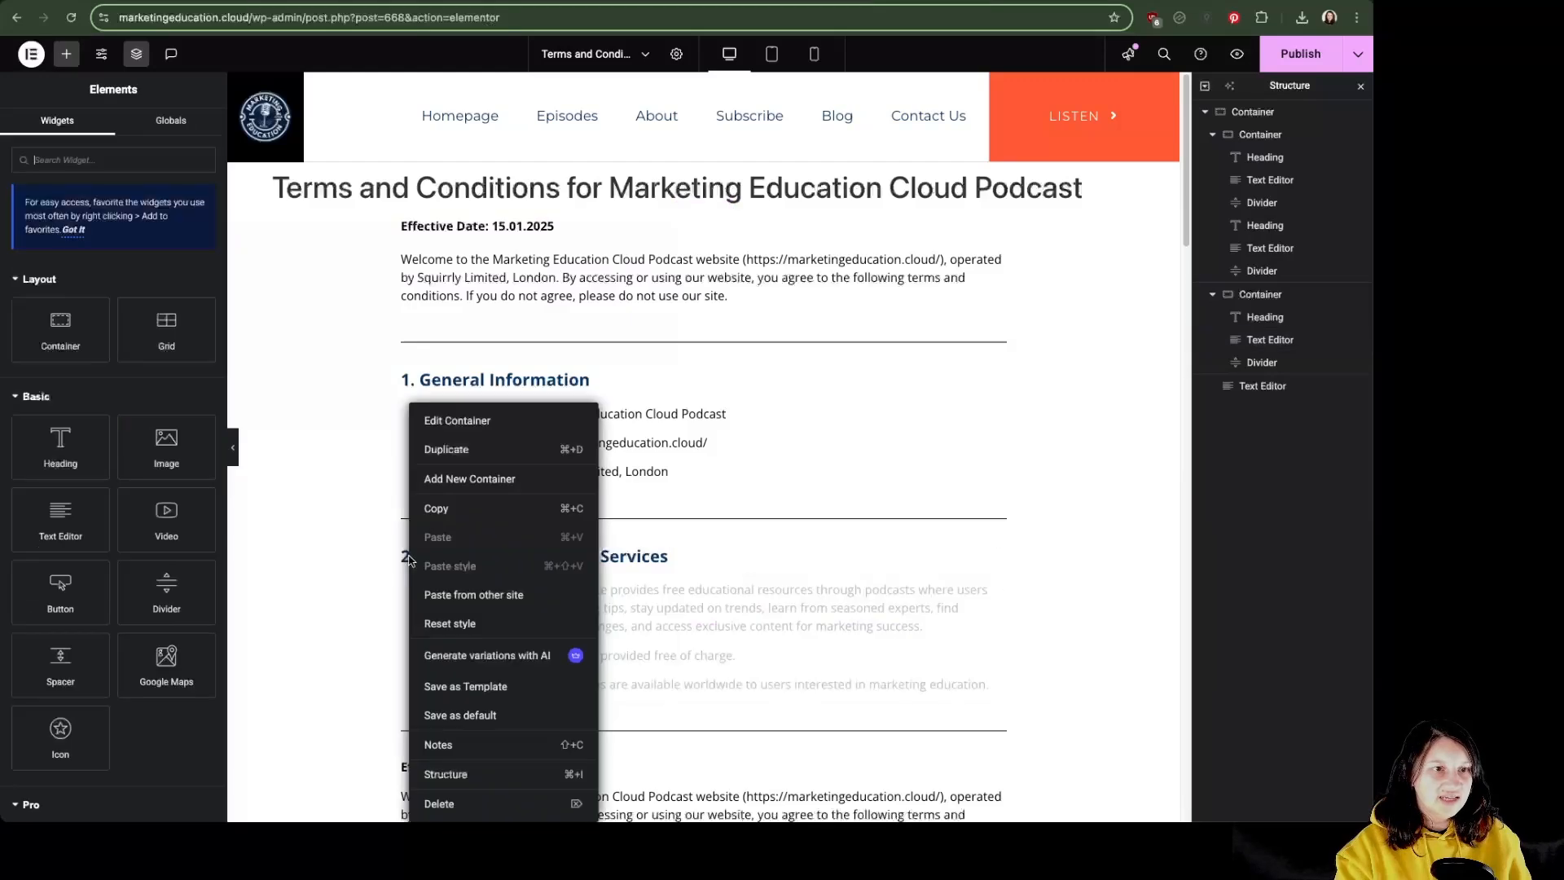
left_click(449, 450)
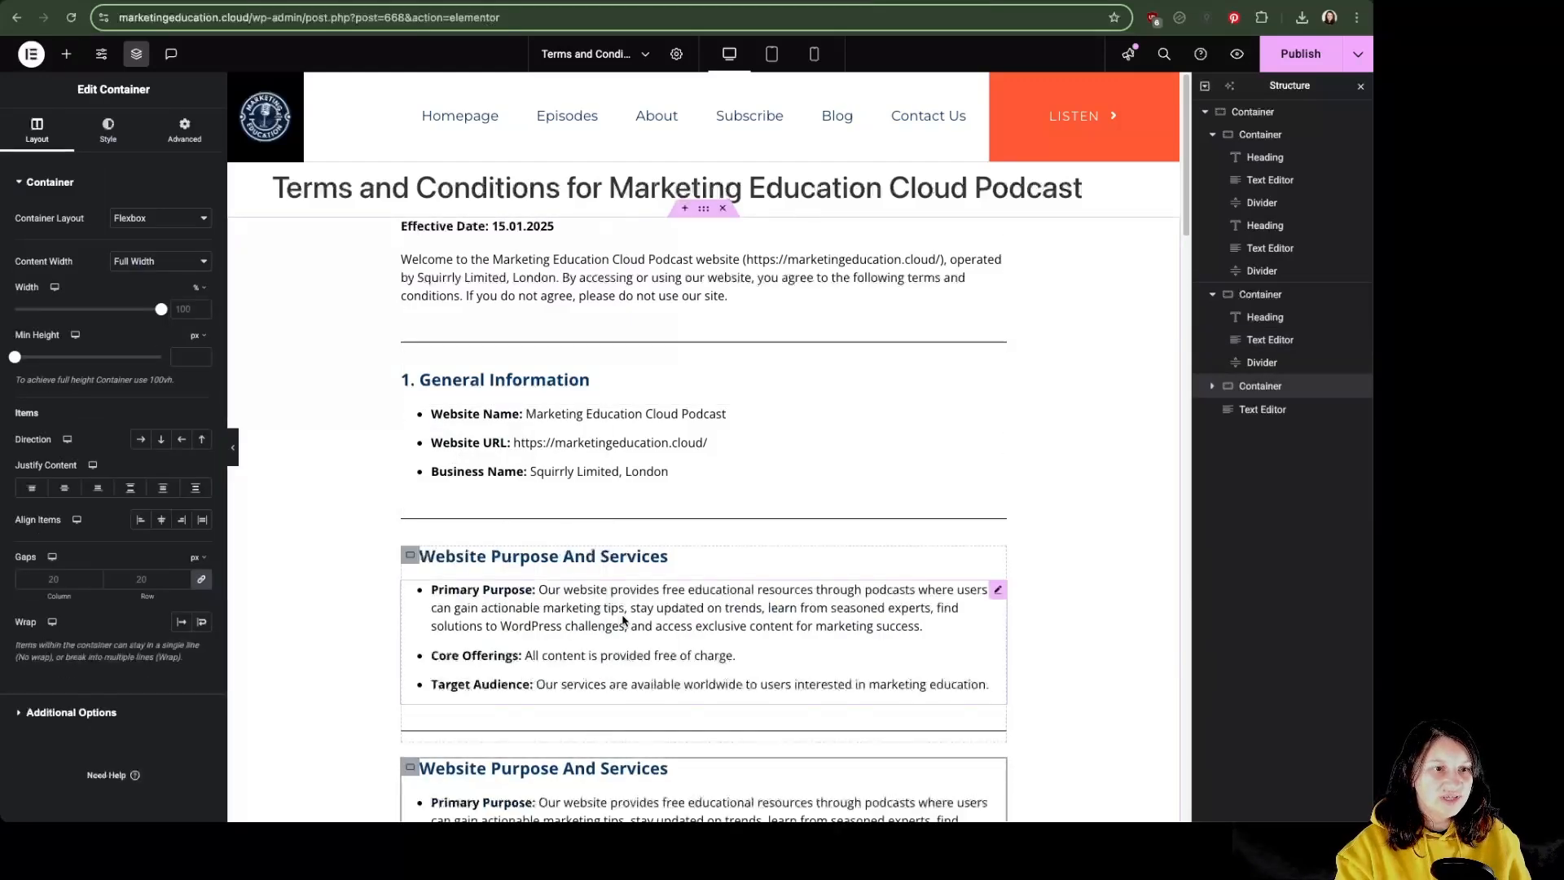
scroll(625, 621, "down", 6)
scroll(626, 623, "up", 2)
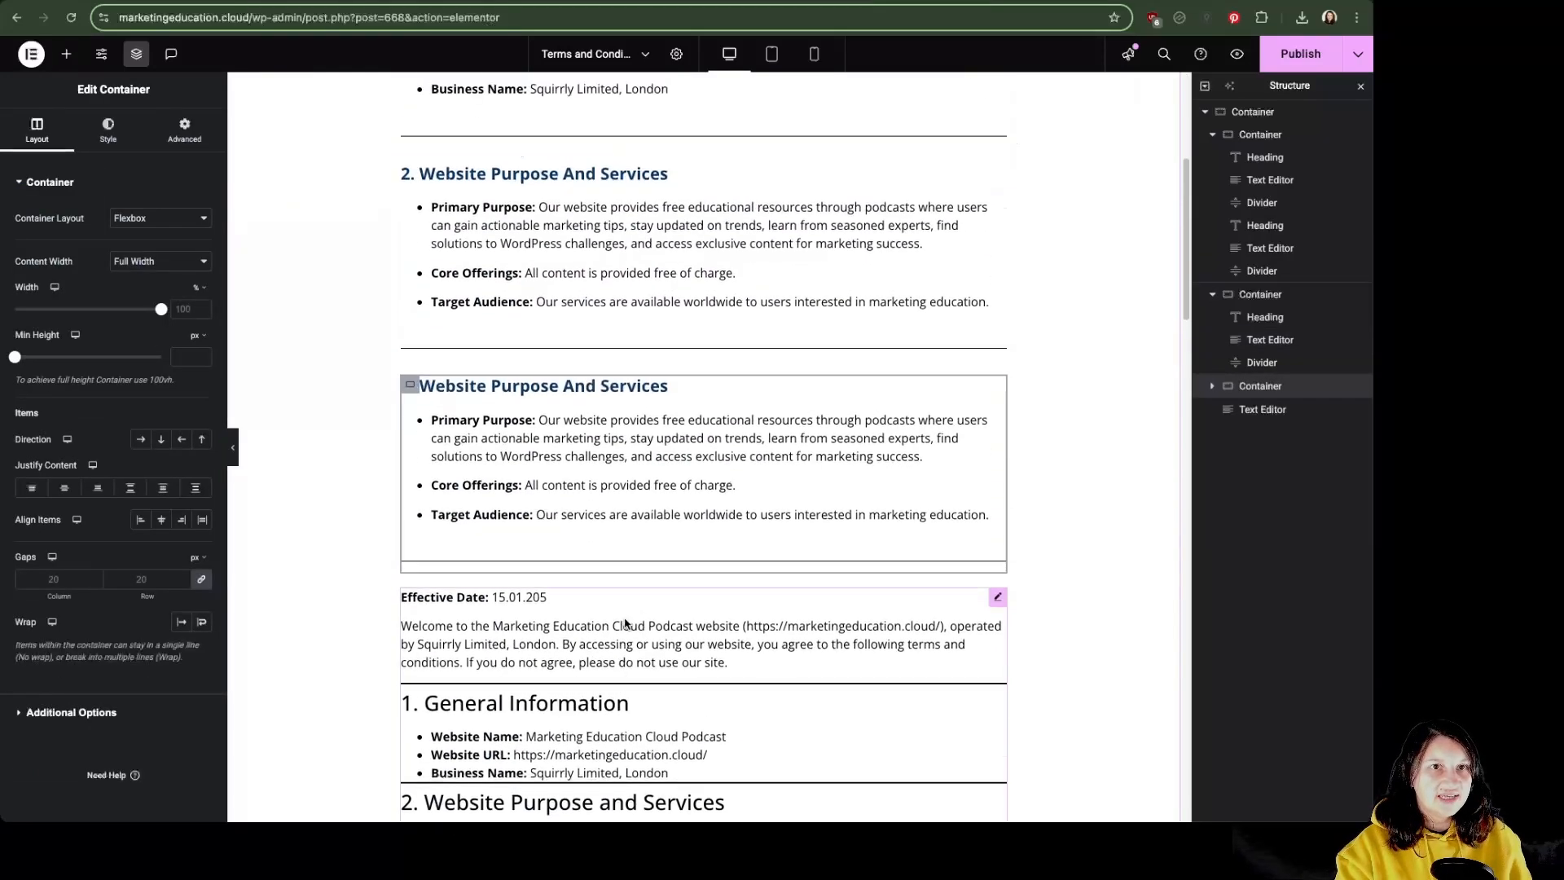
Copy the title "3. User Interaction" from the ChatGPT document and use it as the new container's heading.
left_click(808, 2)
scroll(846, 451, "down", 4)
left_click_drag(670, 399, 492, 398)
key("super+c")
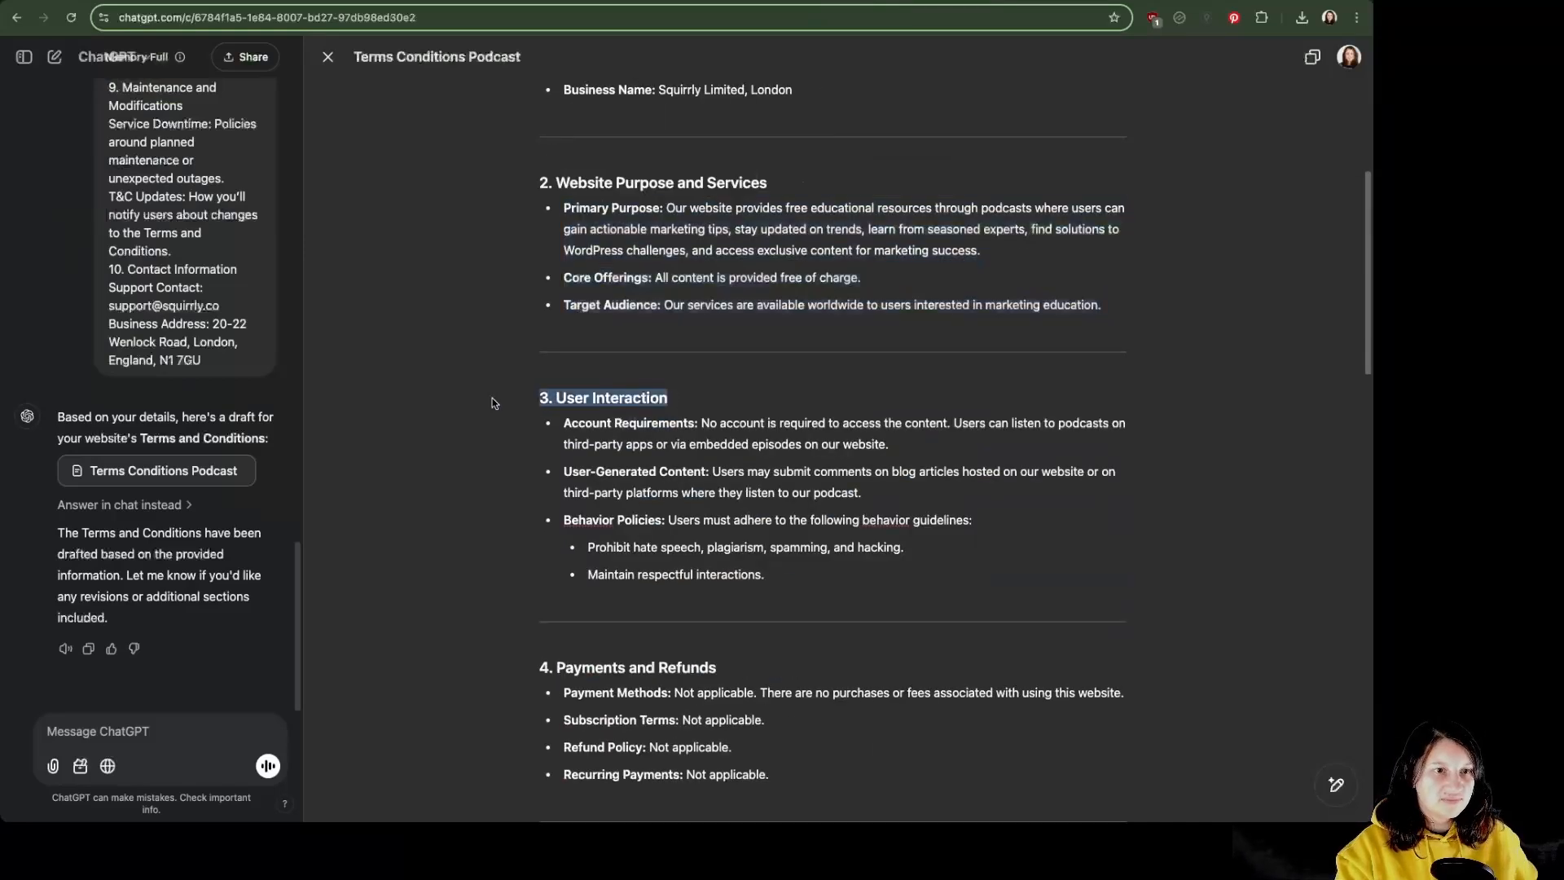
left_click(894, 3)
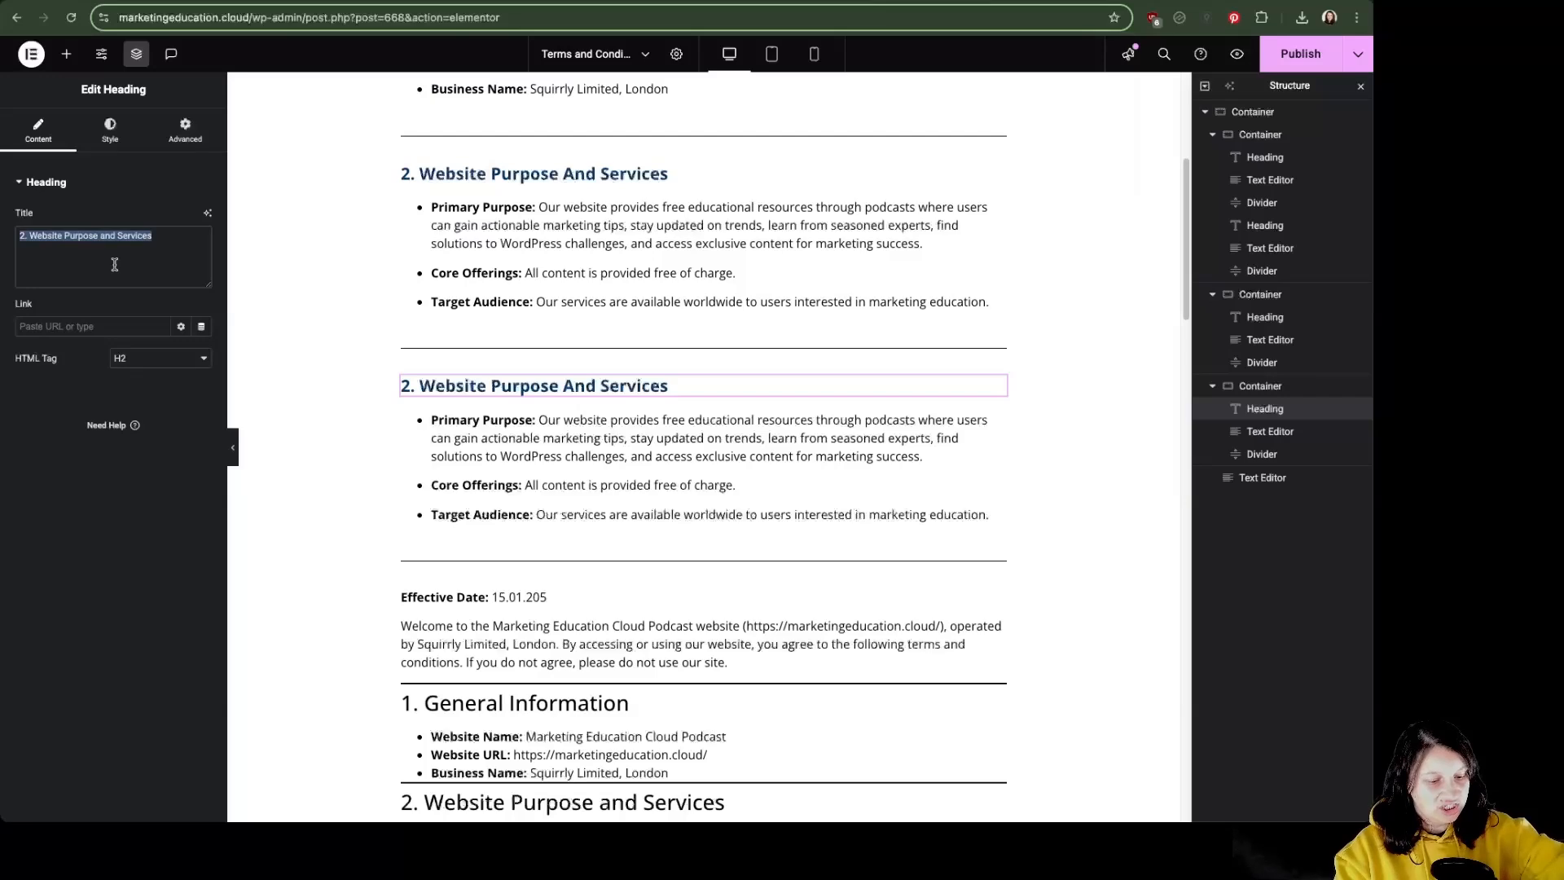
key("super+v")
Replace the text under "3. User Interaction" with that section's bullet list from the ChatGPT document.
left_click(841, 3)
left_click_drag(770, 575, 550, 428)
key("super+c")
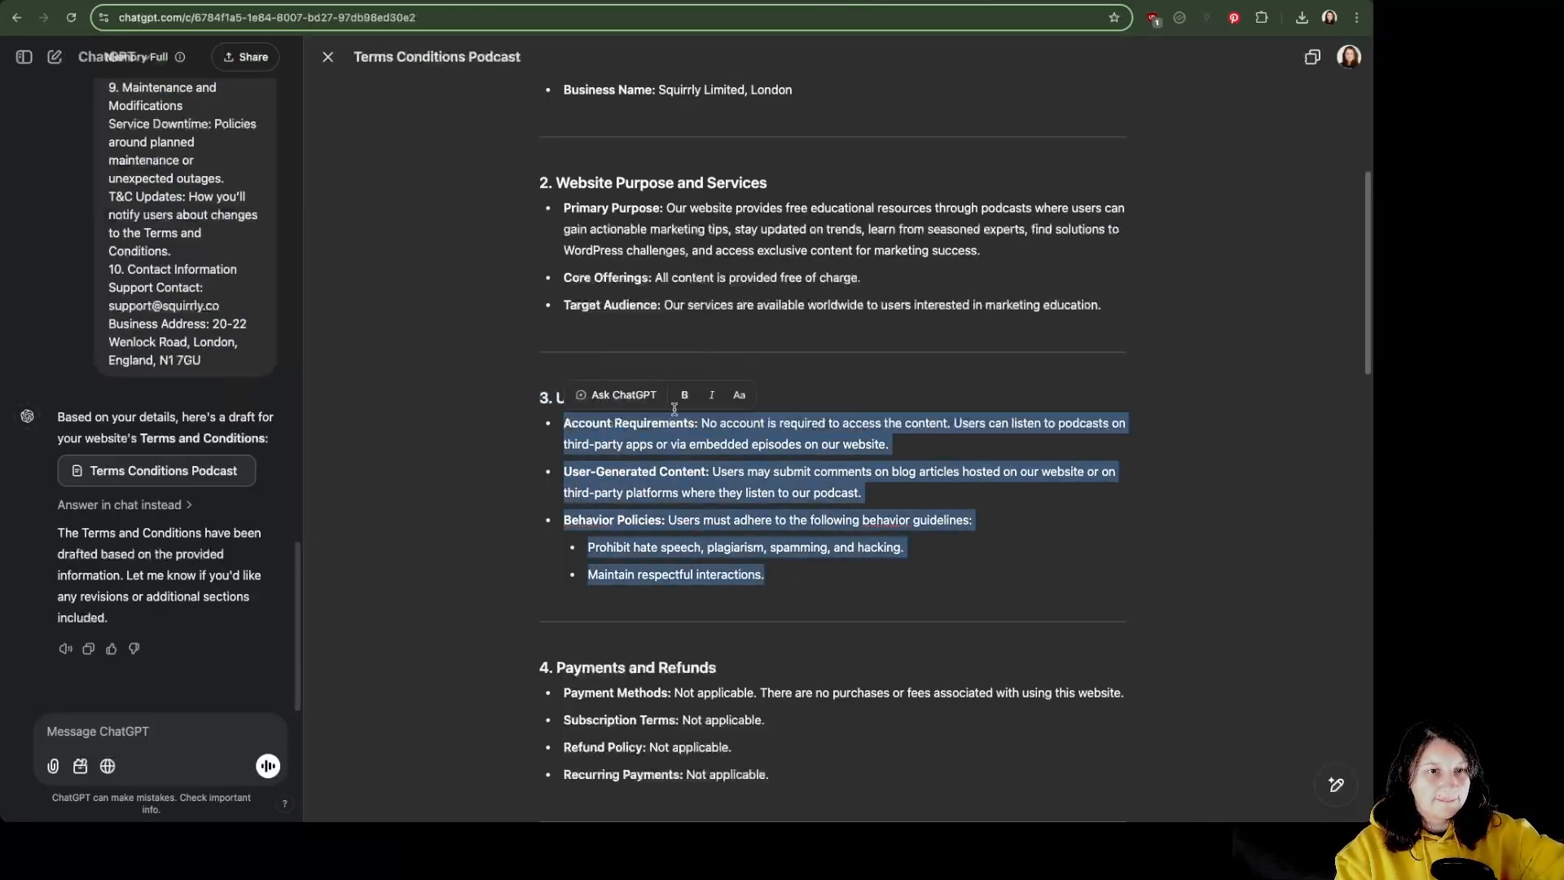
left_click(895, 3)
left_click(691, 421)
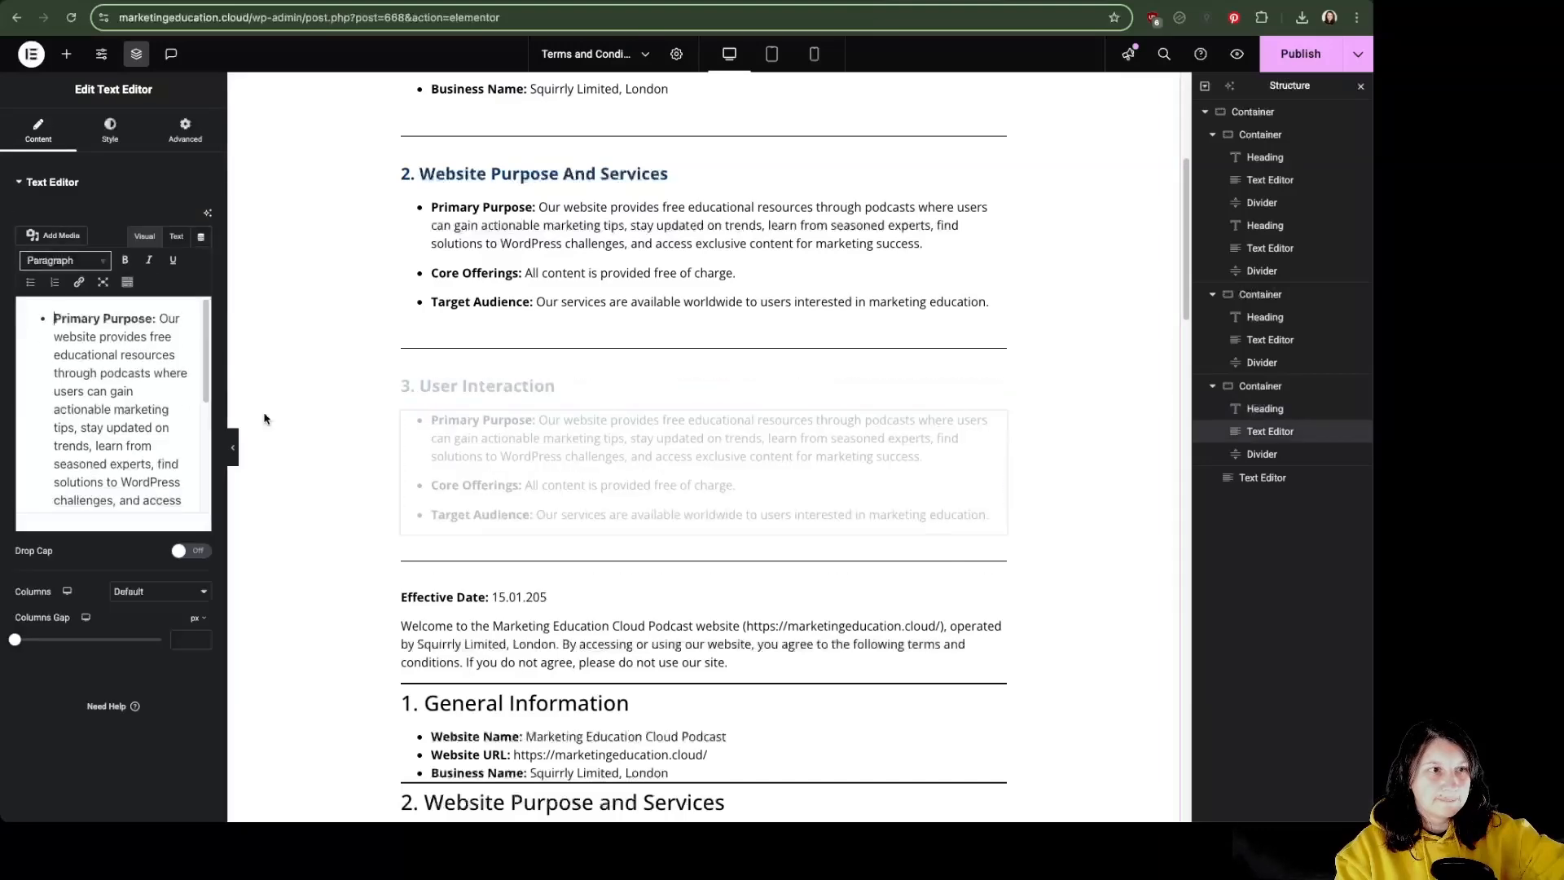
left_click(186, 491)
key("super+a")
key("BackSpace")
key("super+v")
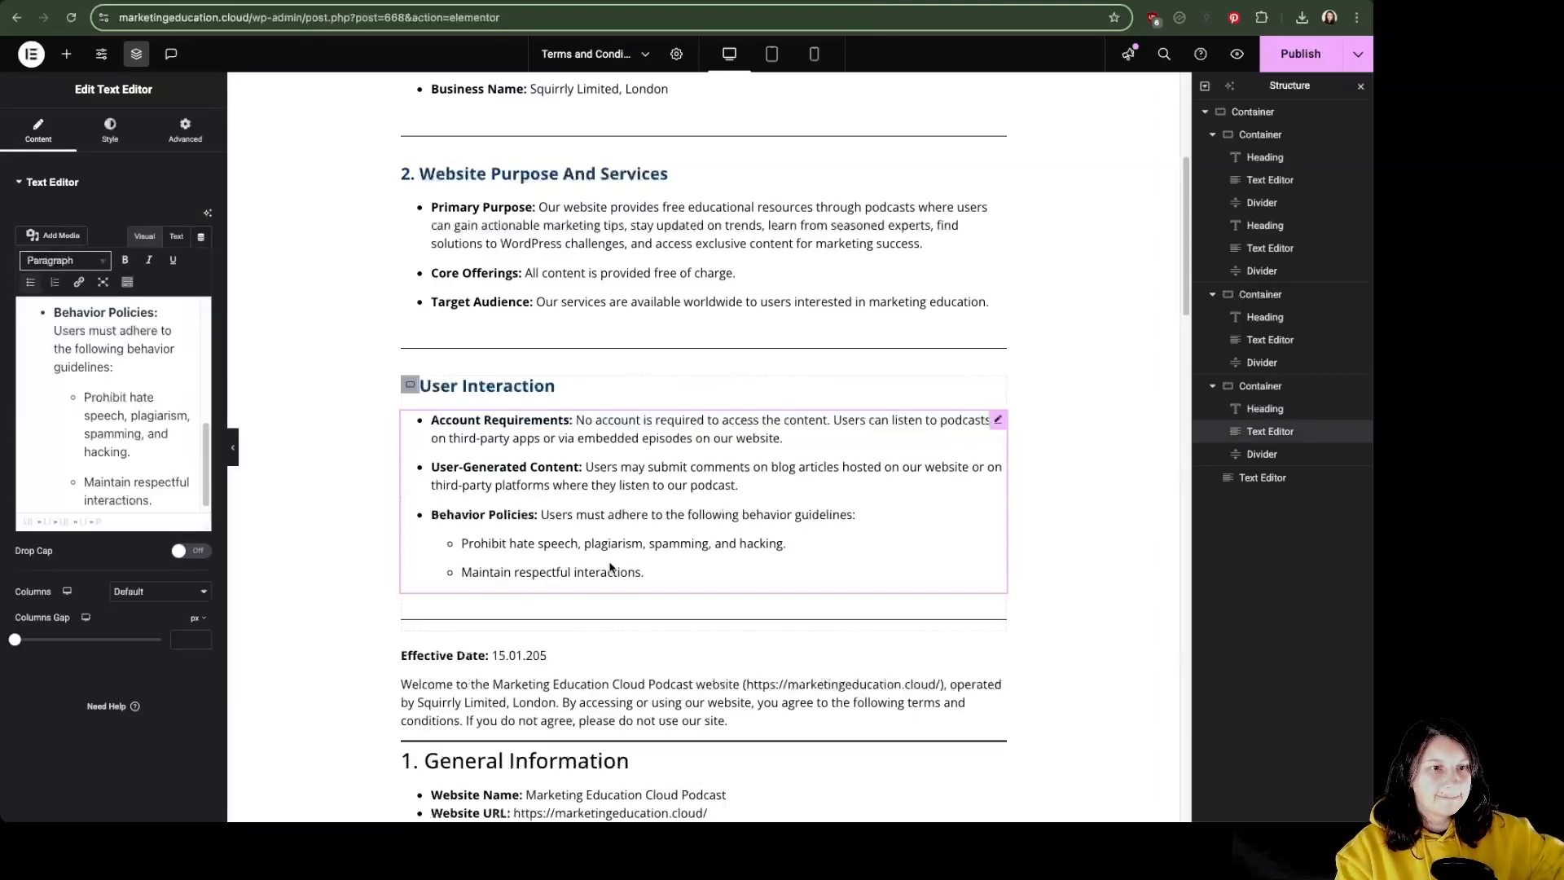
Duplicate the "3. User Interaction" container and delete the original Text Editor widget holding the full unstyled terms.
scroll(592, 575, "up", 3)
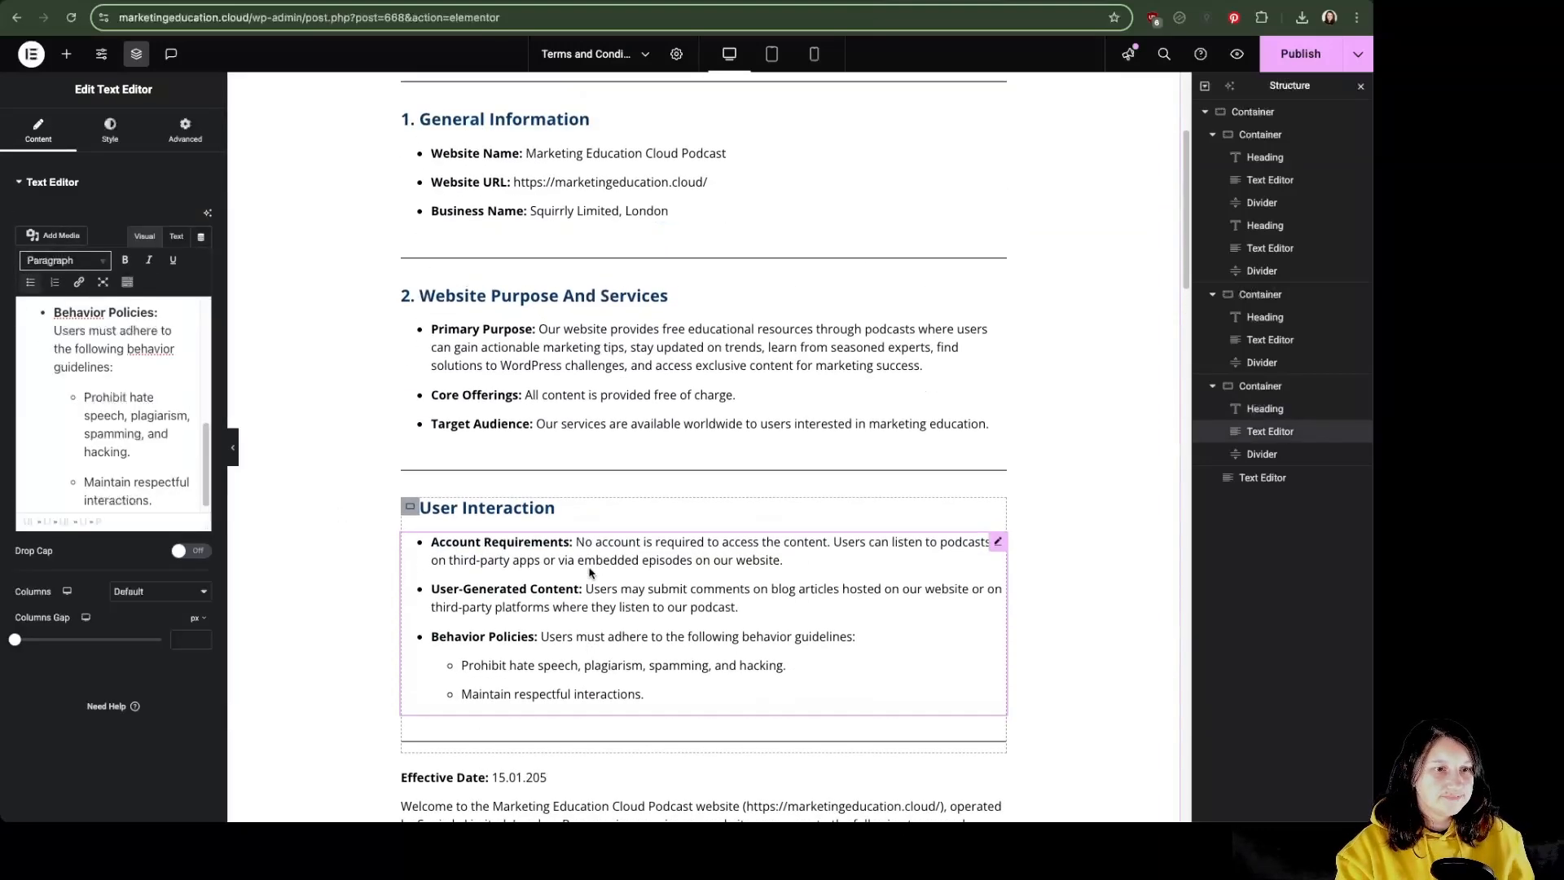
right_click(410, 506)
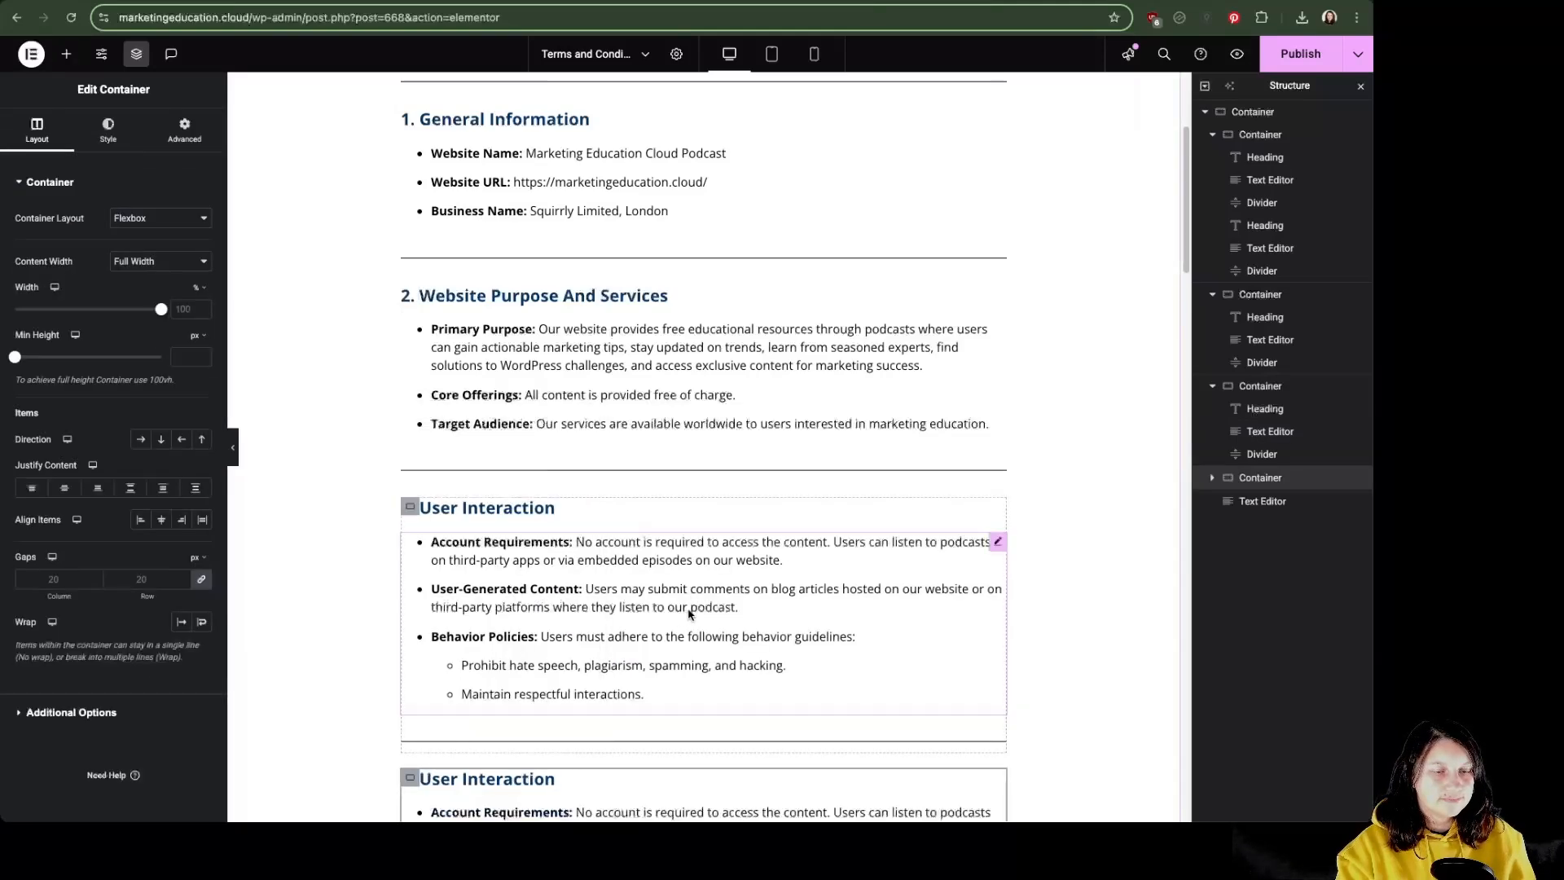
scroll(691, 592, "down", 10)
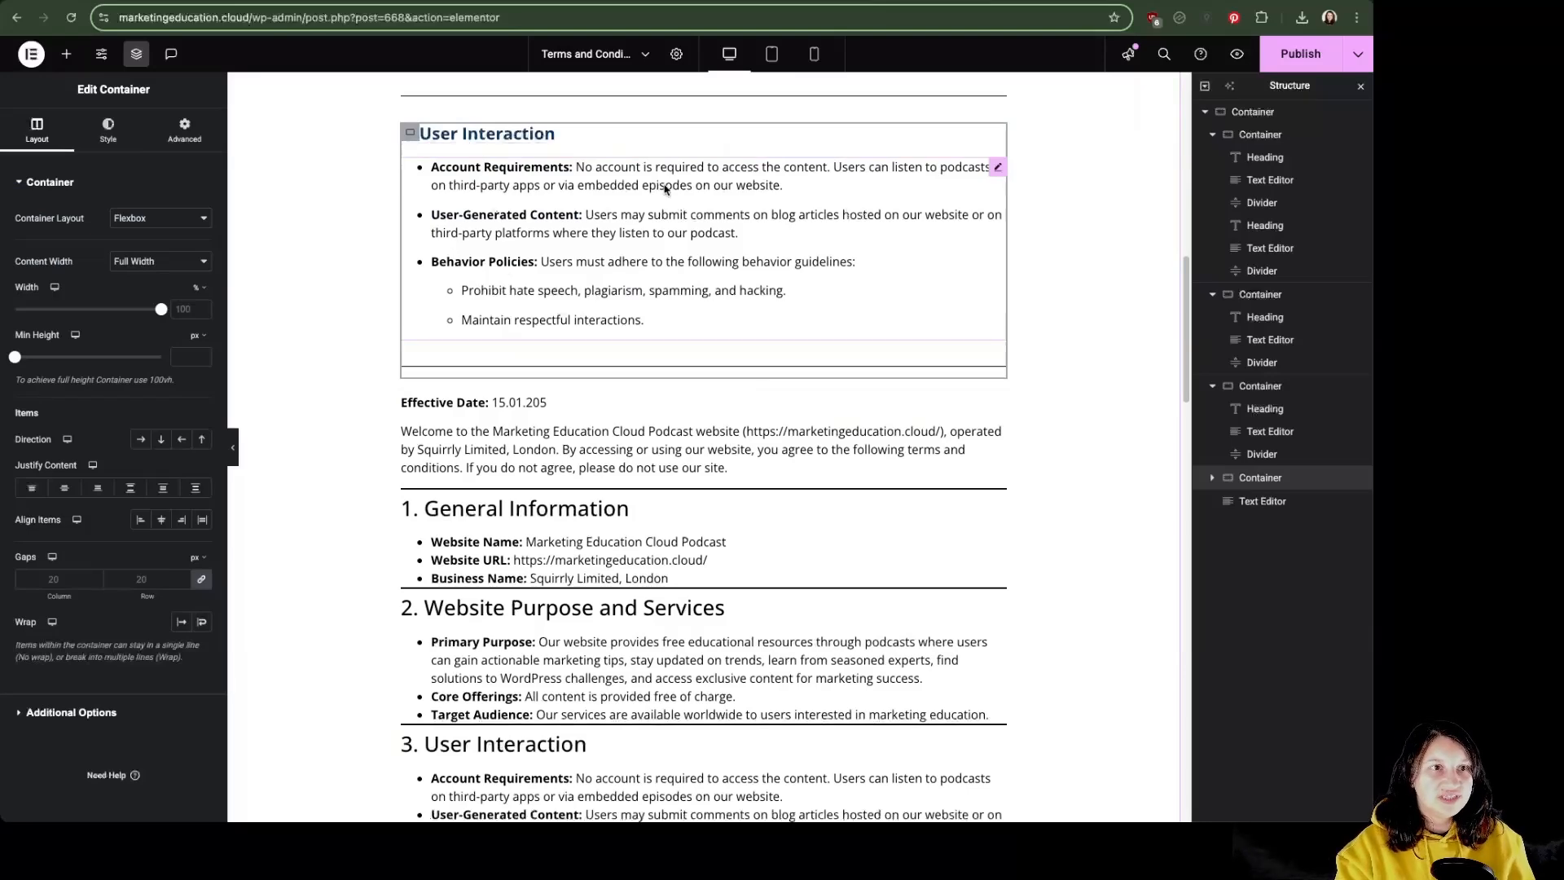
right_click(682, 452)
left_click(856, 803)
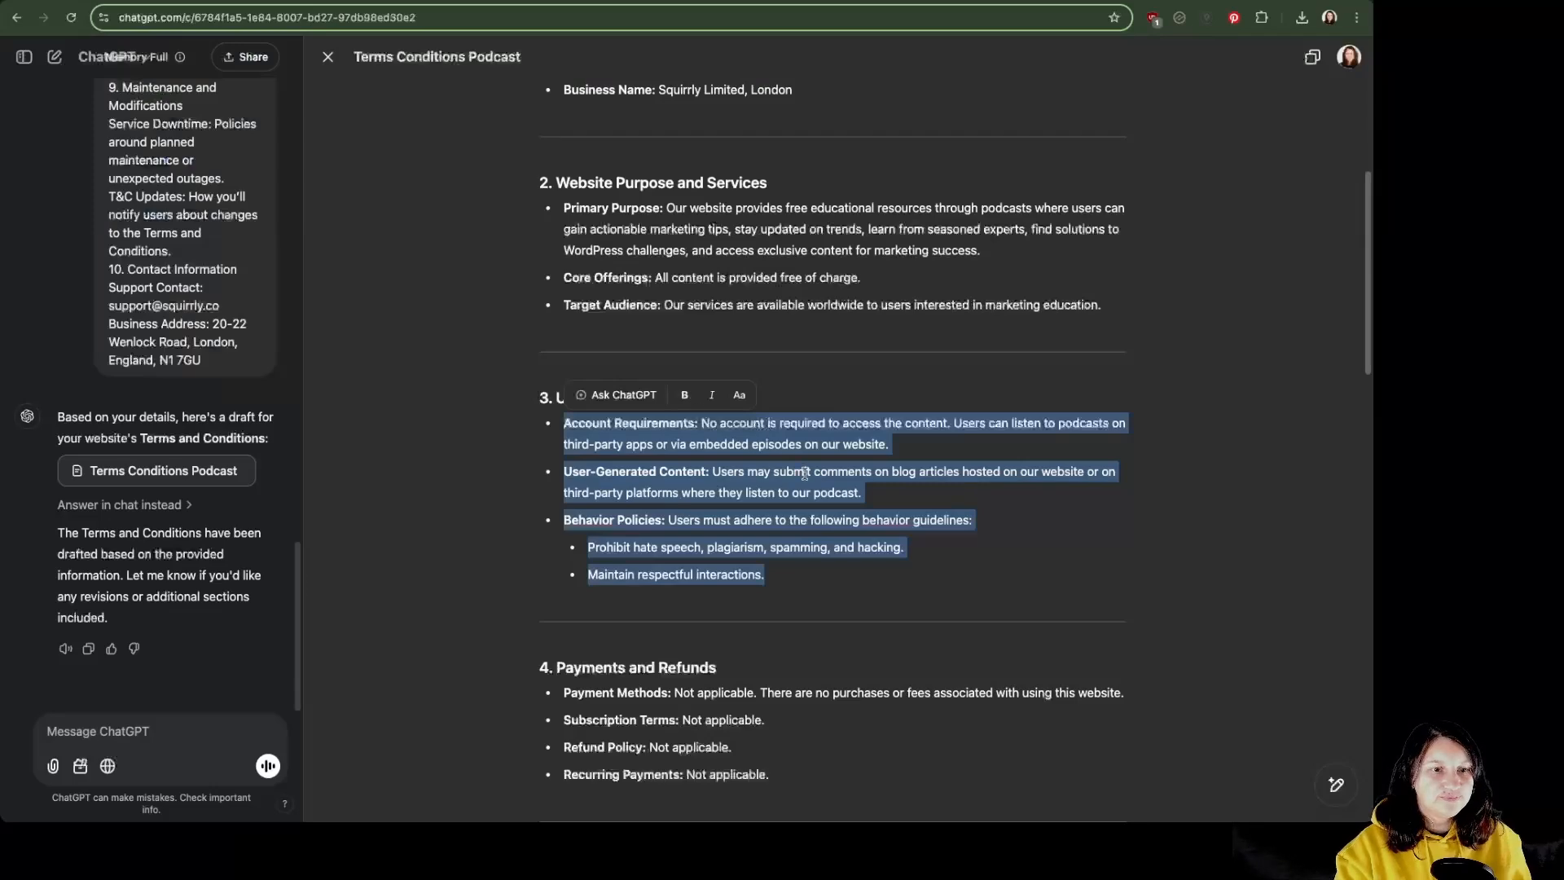
Select the title "4. Payments and Refunds" in the ChatGPT document.
scroll(805, 473, "down", 6)
left_click_drag(720, 173, 538, 169)
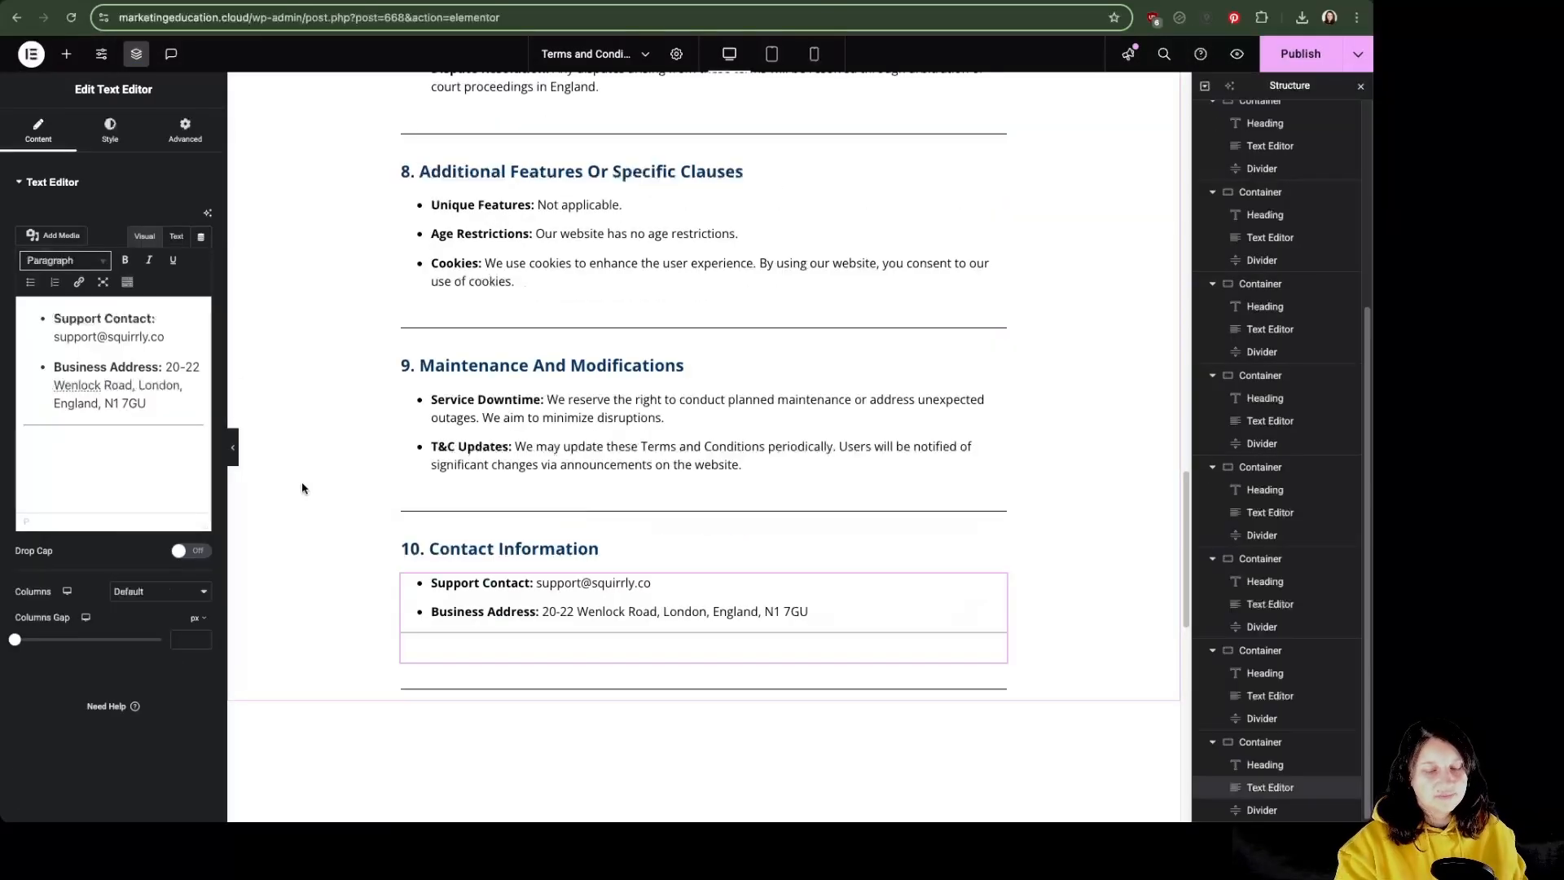
Remove the extra horizontal line at the end of the "10. Contact Information" text.
key("BackSpace")
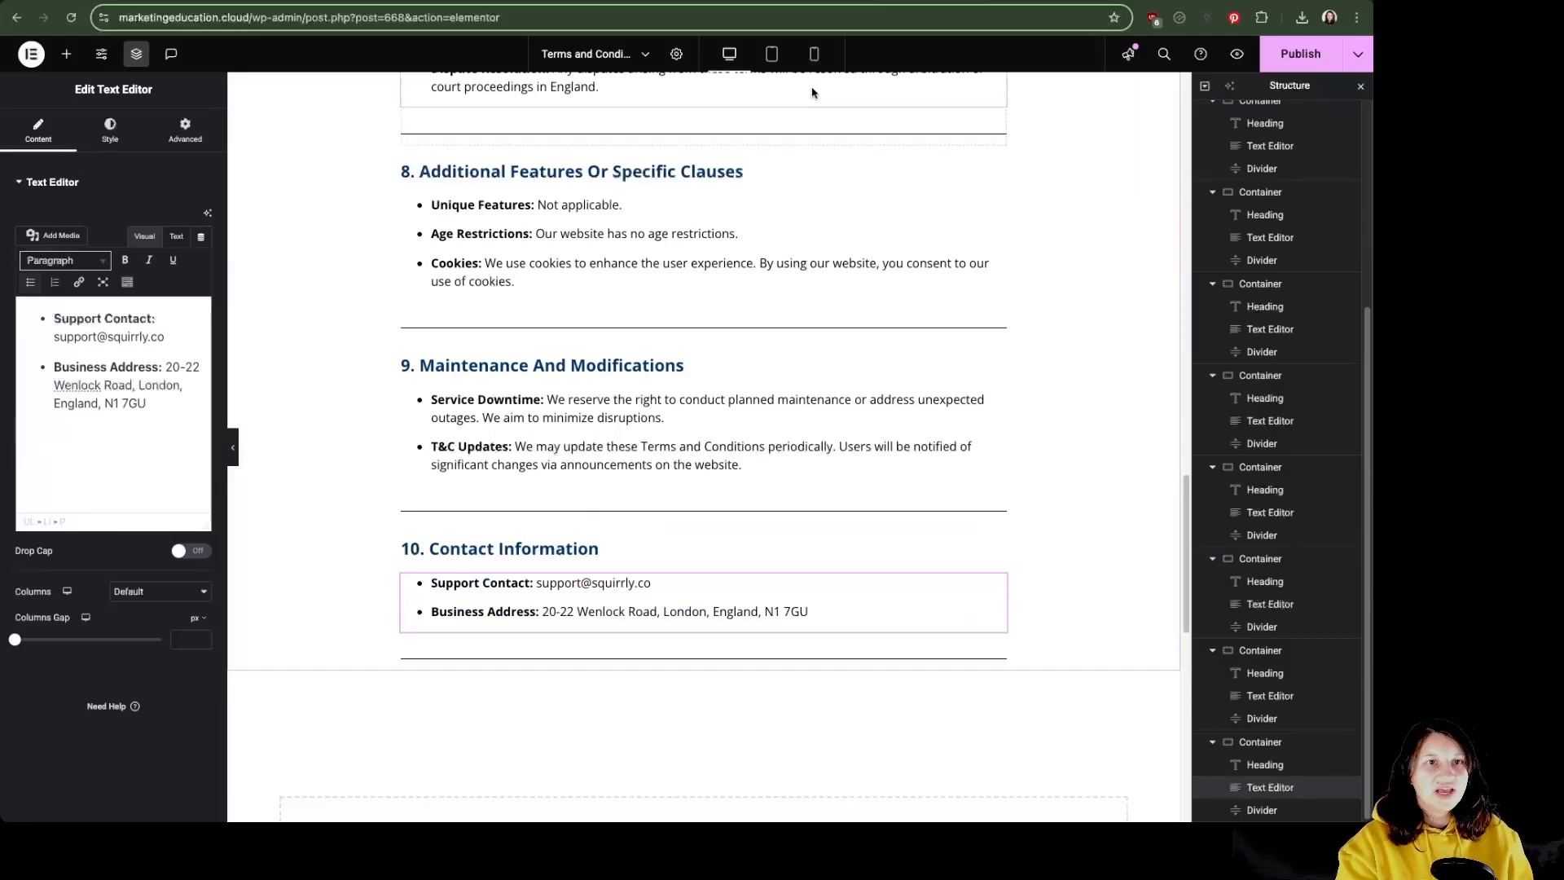
Switch to the tablet layout and set the main outer container's boxed width to 600 px.
left_click(772, 54)
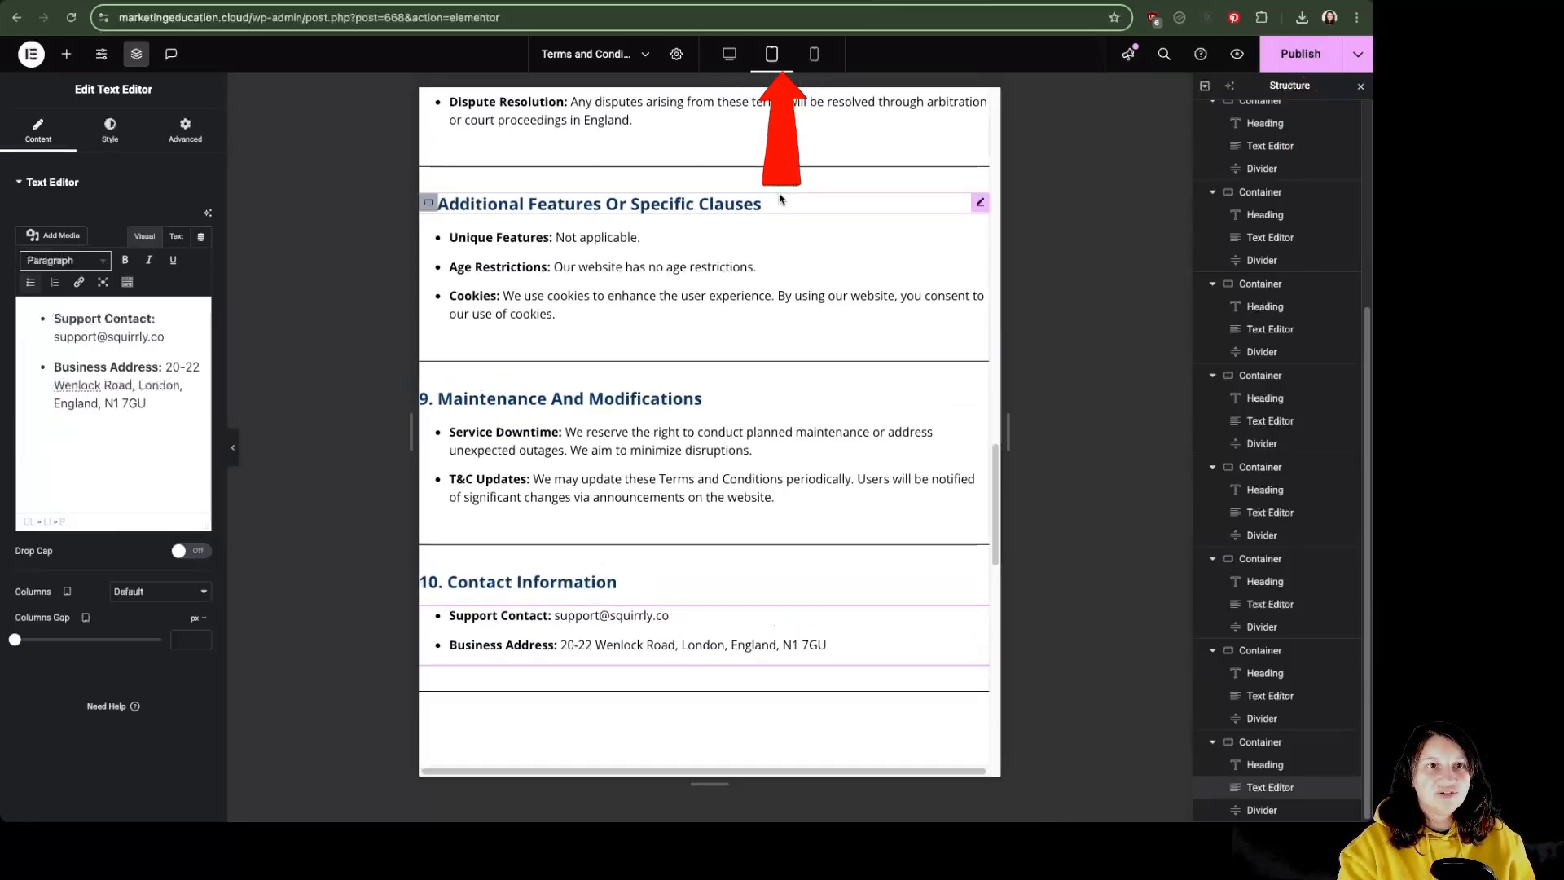
scroll(769, 243, "up", 6)
scroll(769, 243, "up", 10)
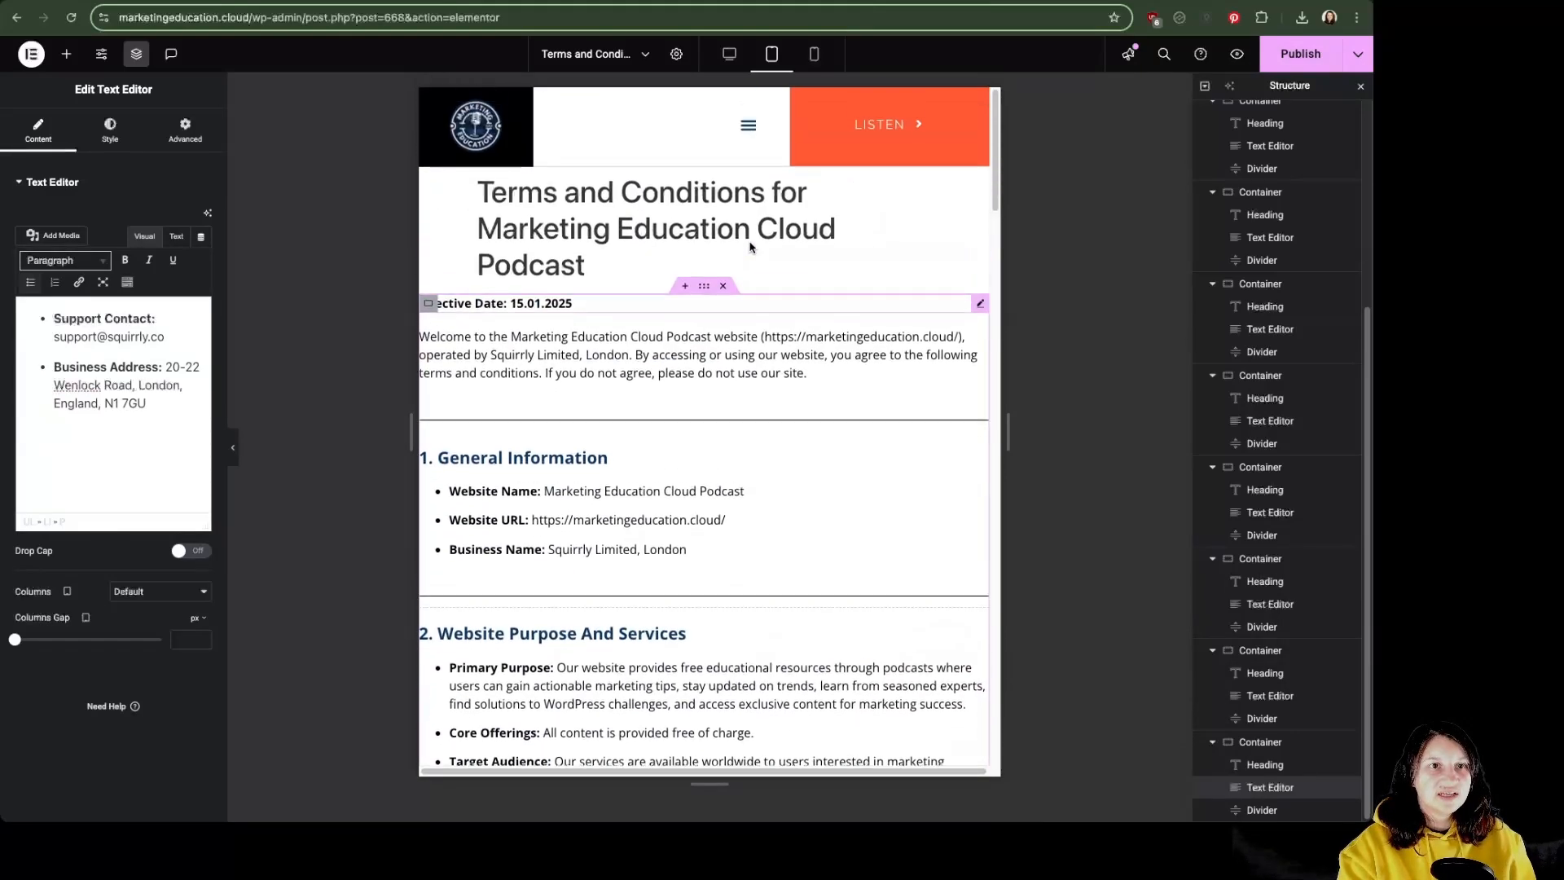
left_click(705, 290)
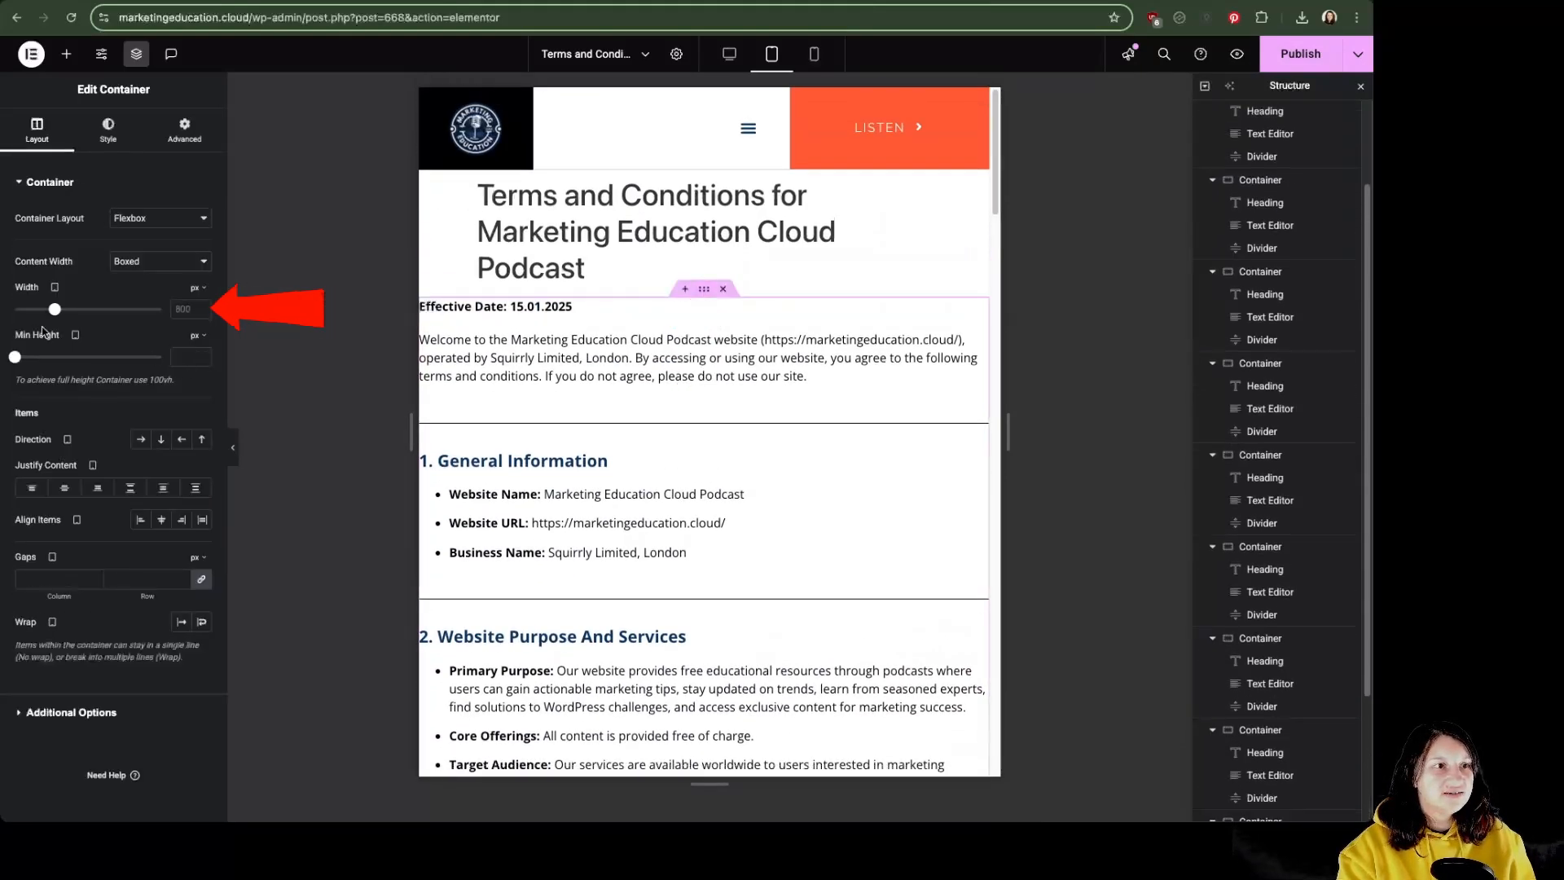
left_click_drag(51, 311, 27, 312)
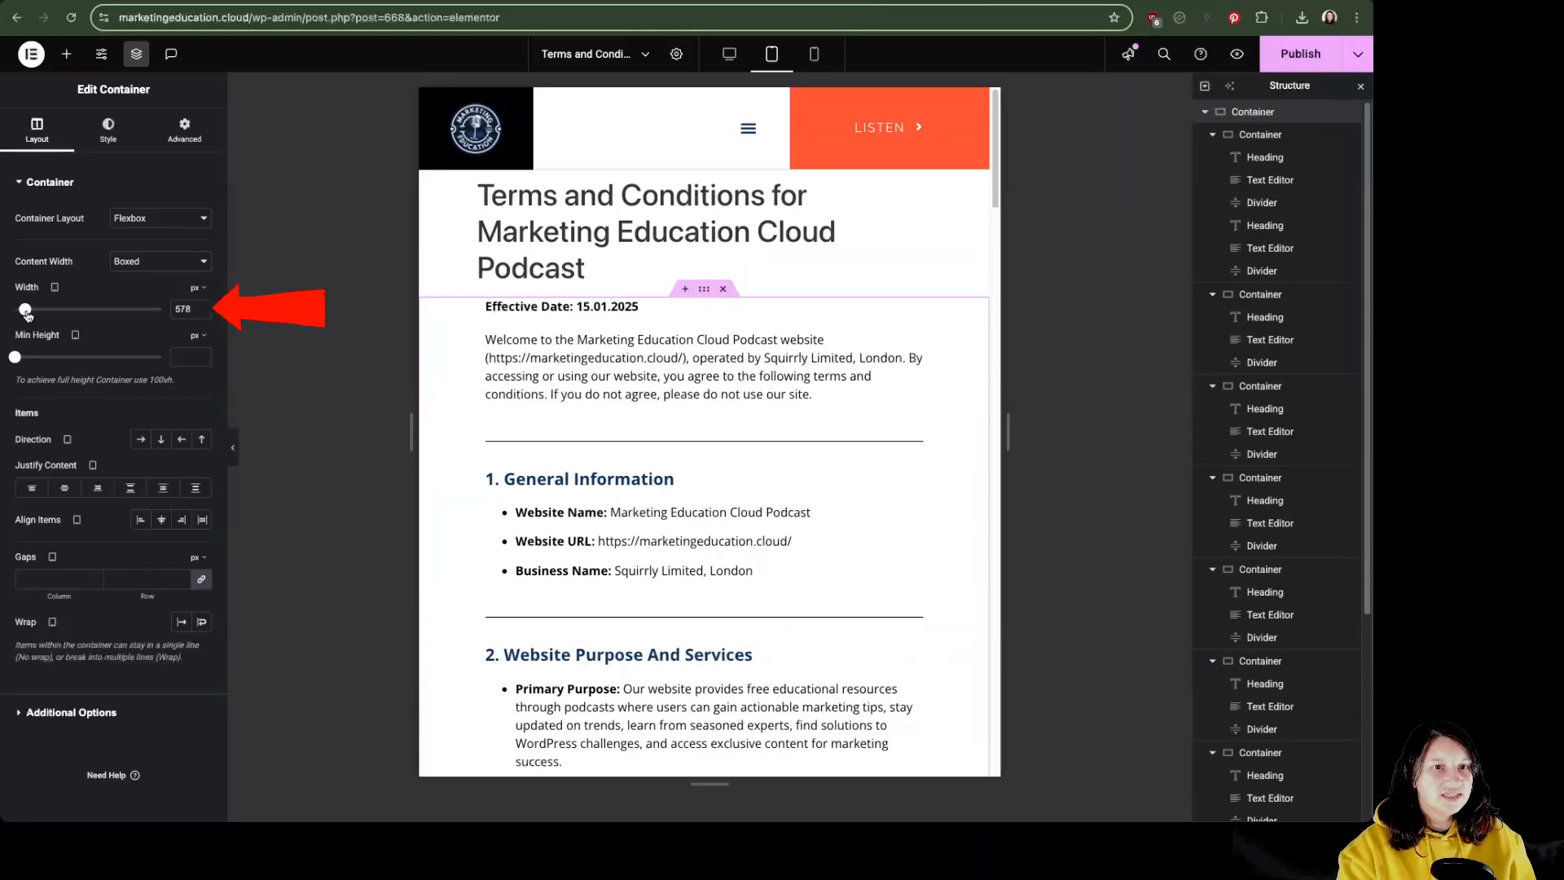
type("6")
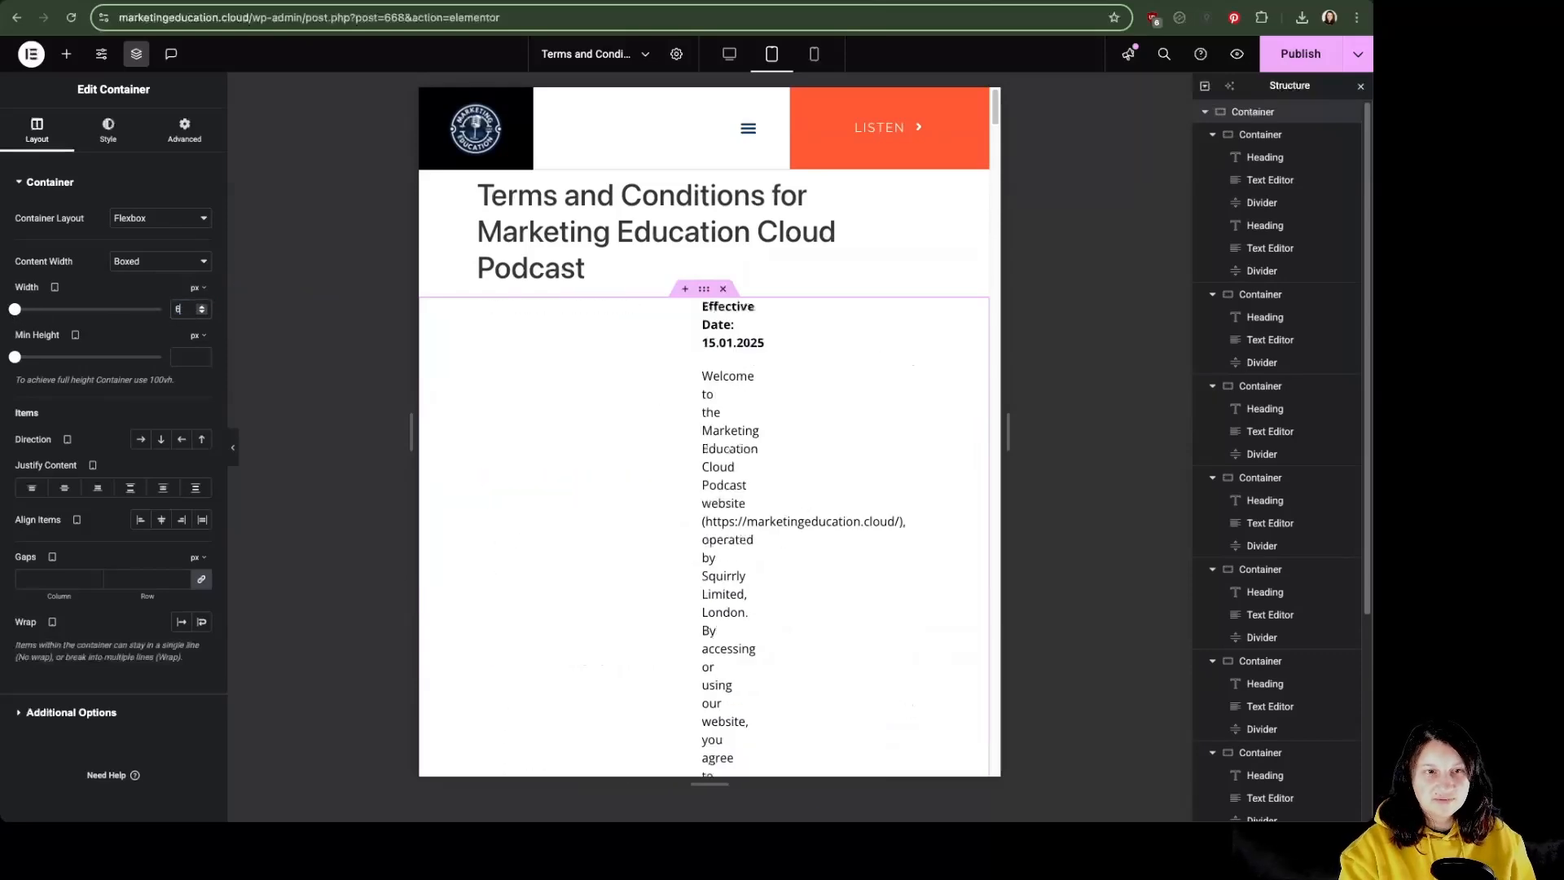
type("00")
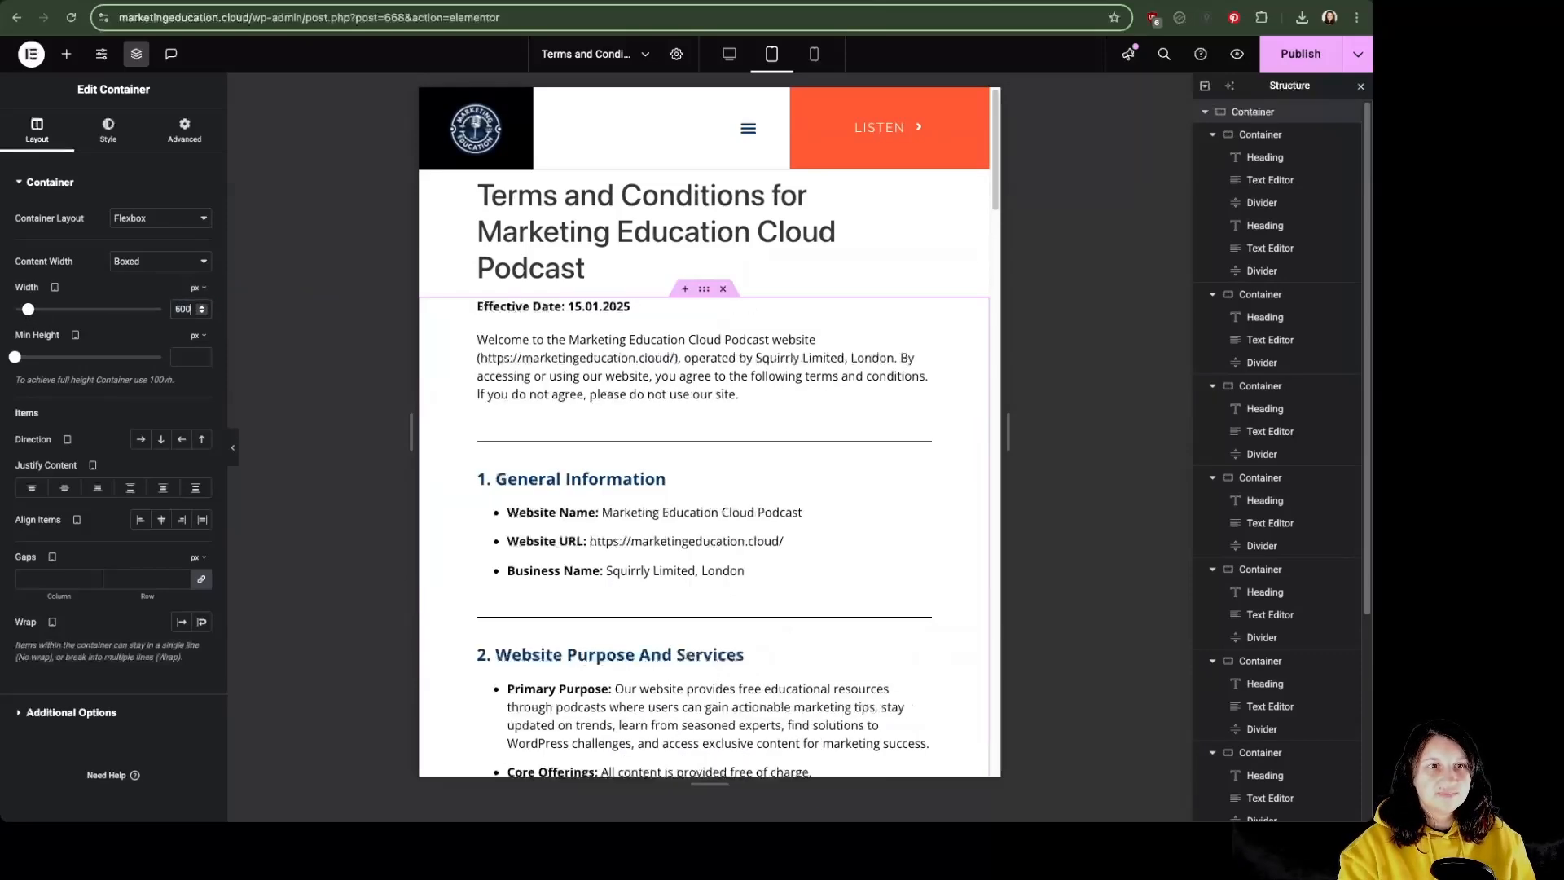
Switch to the mobile portrait layout and set the main outer container's padding to 30 px on all sides, checking the sections below.
left_click(814, 55)
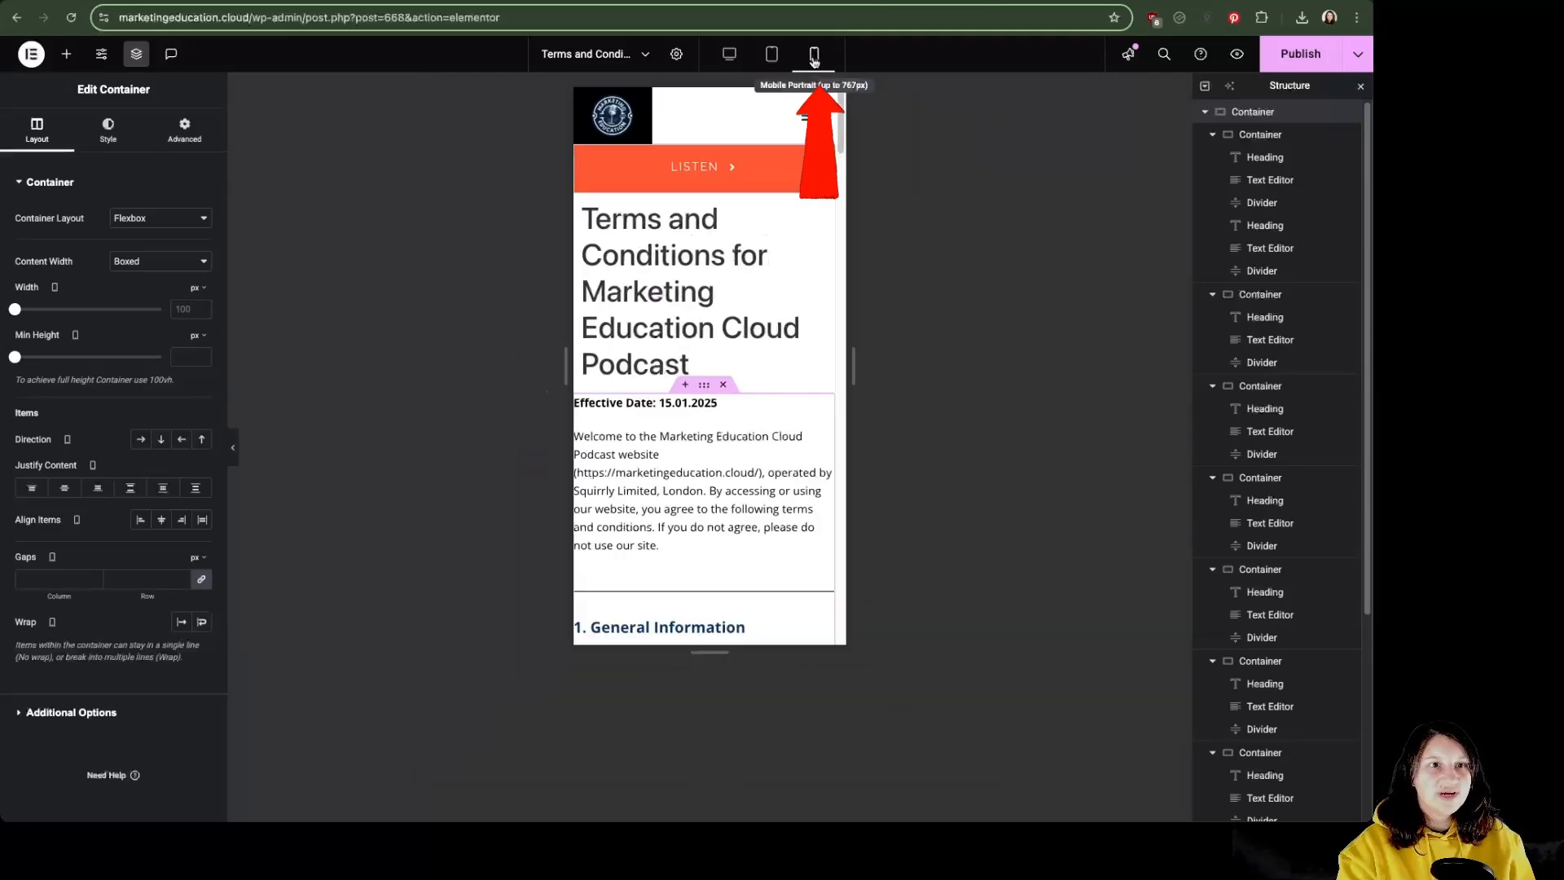
left_click(184, 131)
left_click(203, 295)
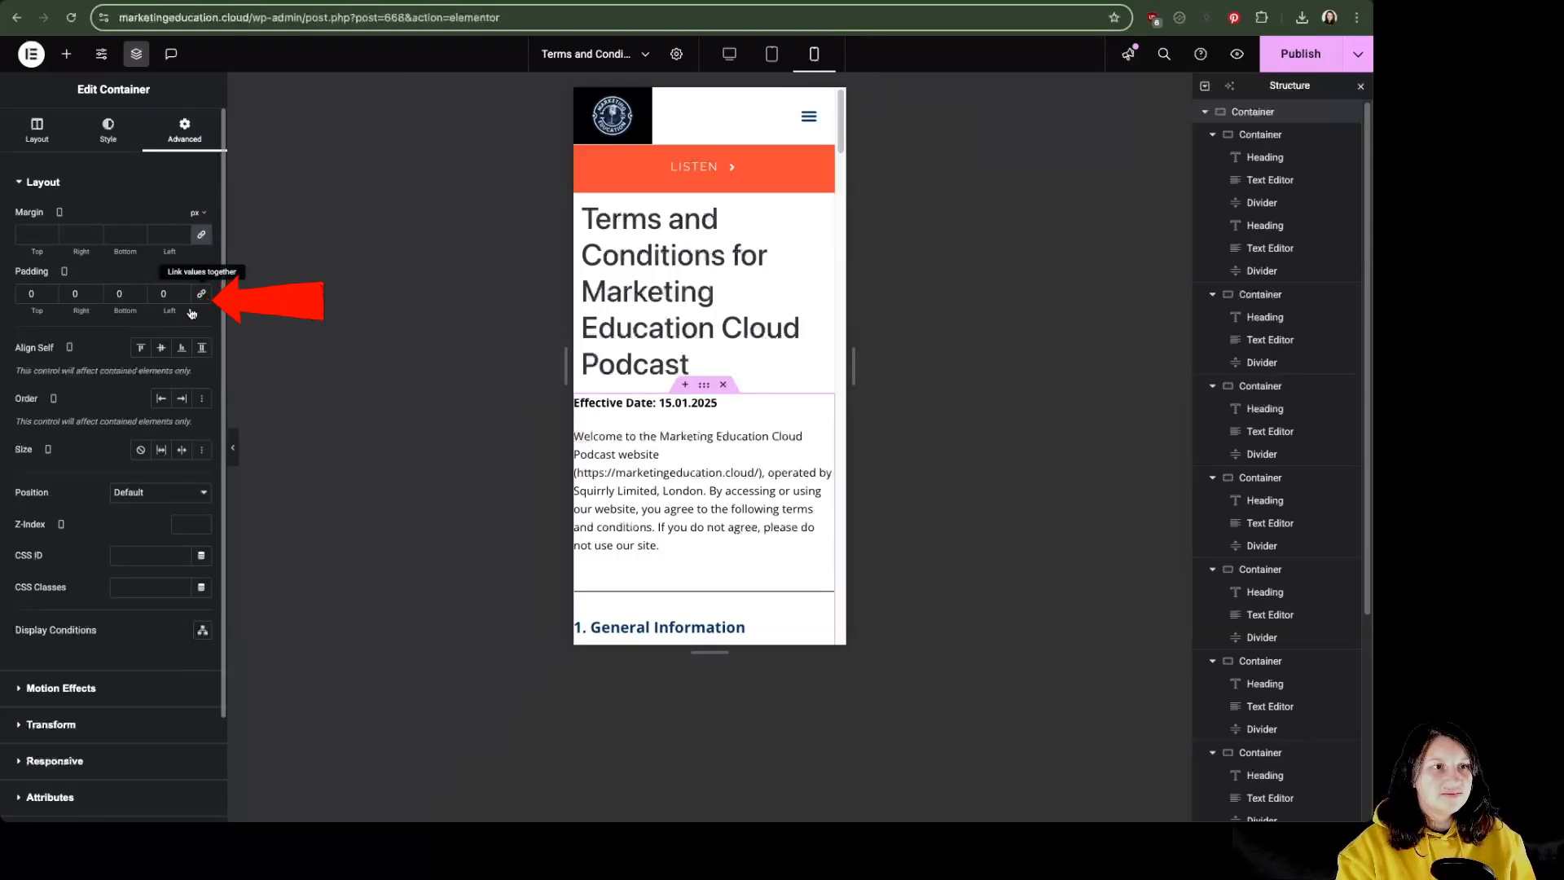
left_click(163, 293)
type("30")
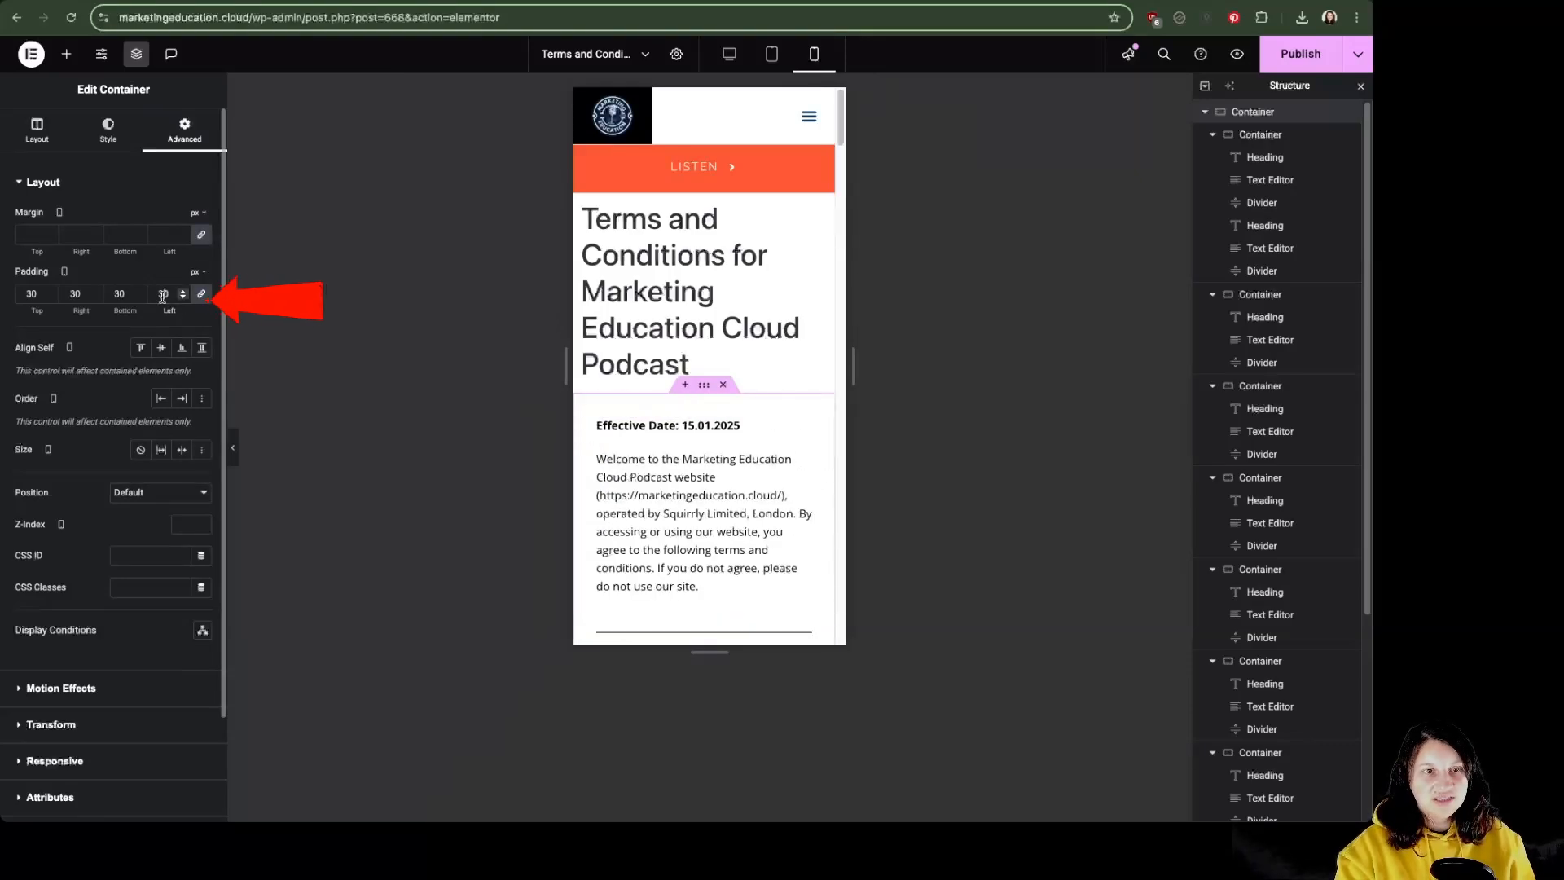
scroll(806, 427, "down", 15)
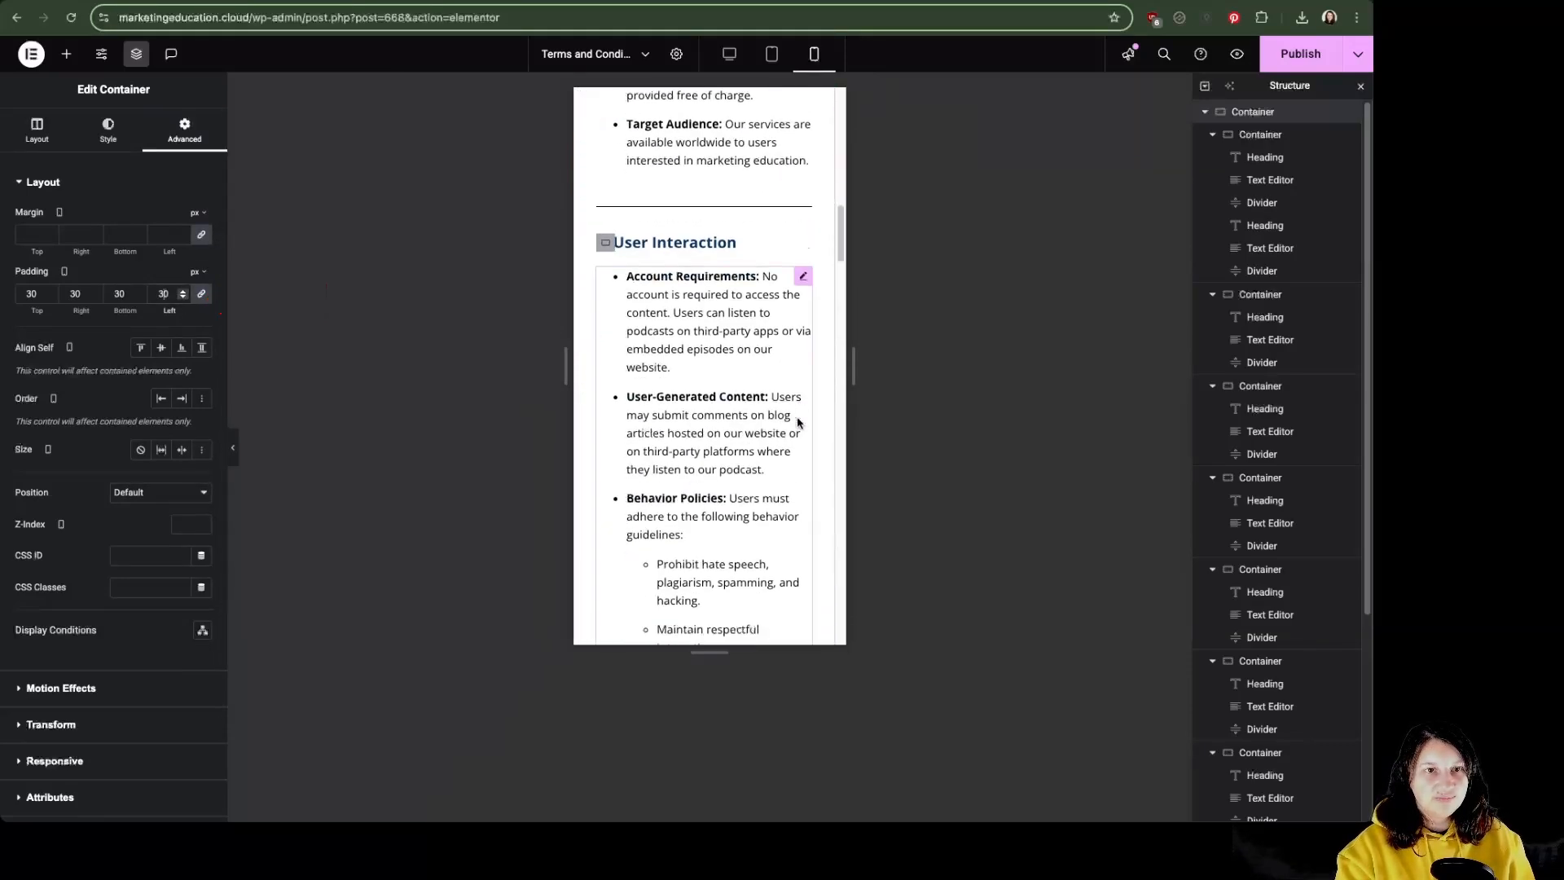
scroll(796, 424, "down", 4)
left_click_drag(841, 383, 936, 135)
Publish the responsive layout changes and review the live Terms and Conditions page down to its end.
left_click(1304, 58)
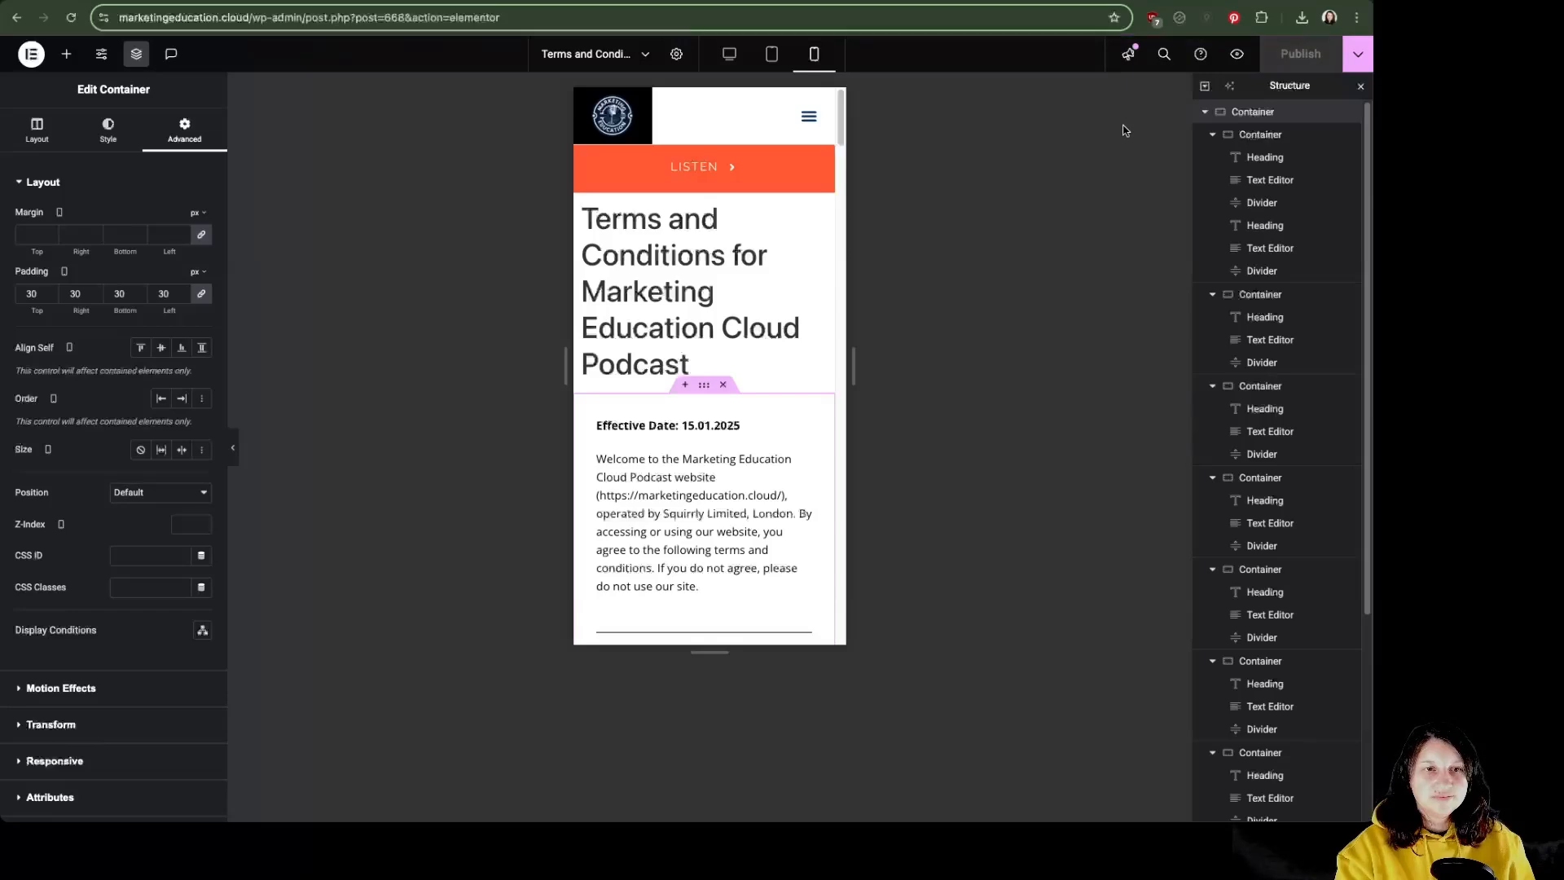
left_click(1358, 59)
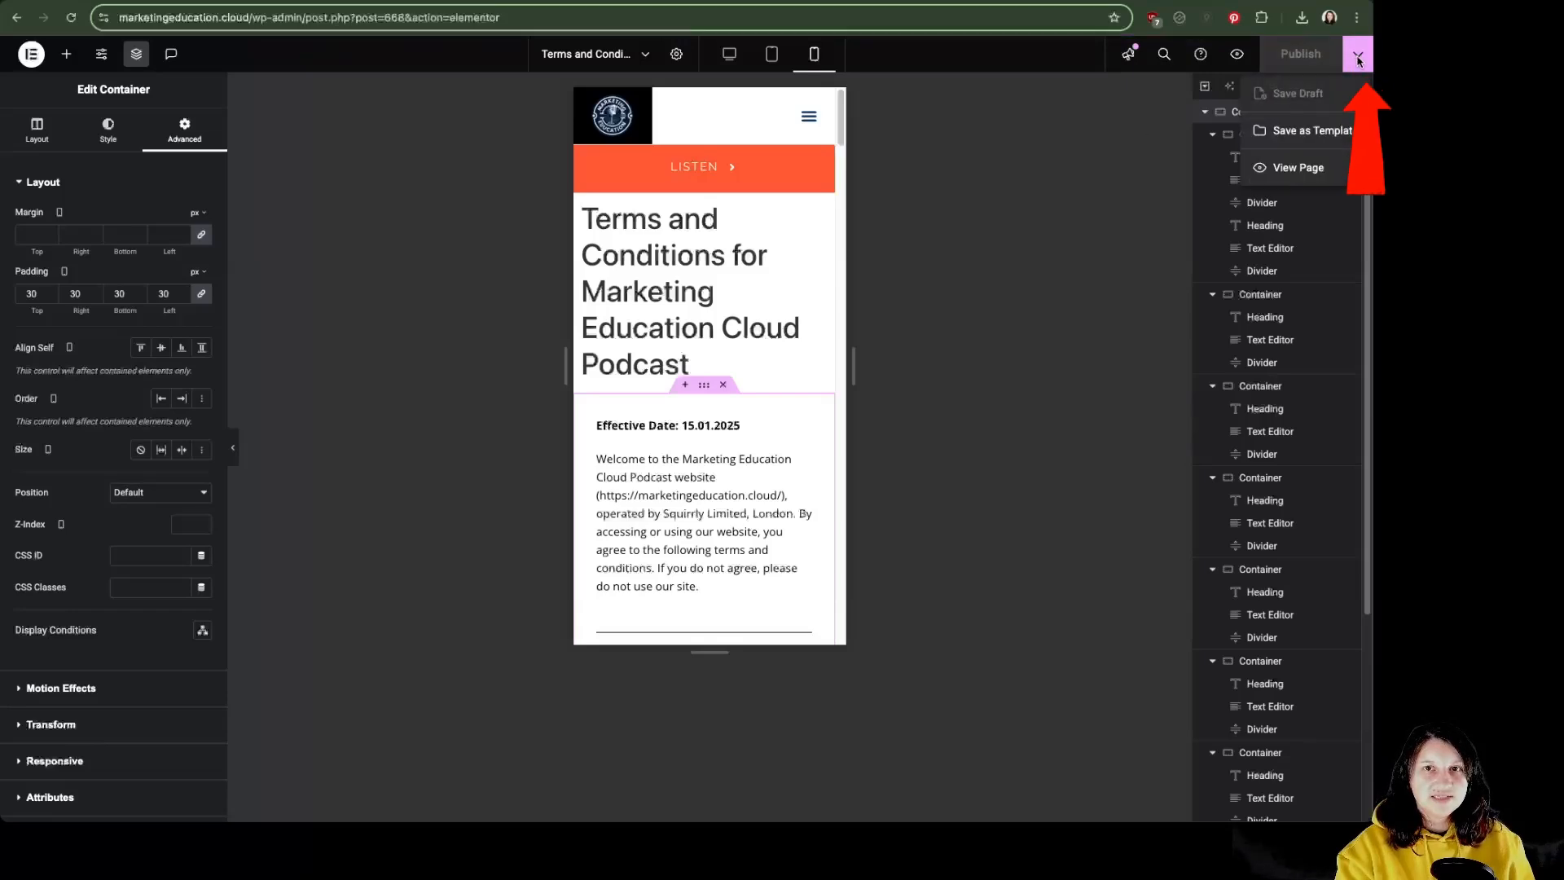
left_click(1301, 169)
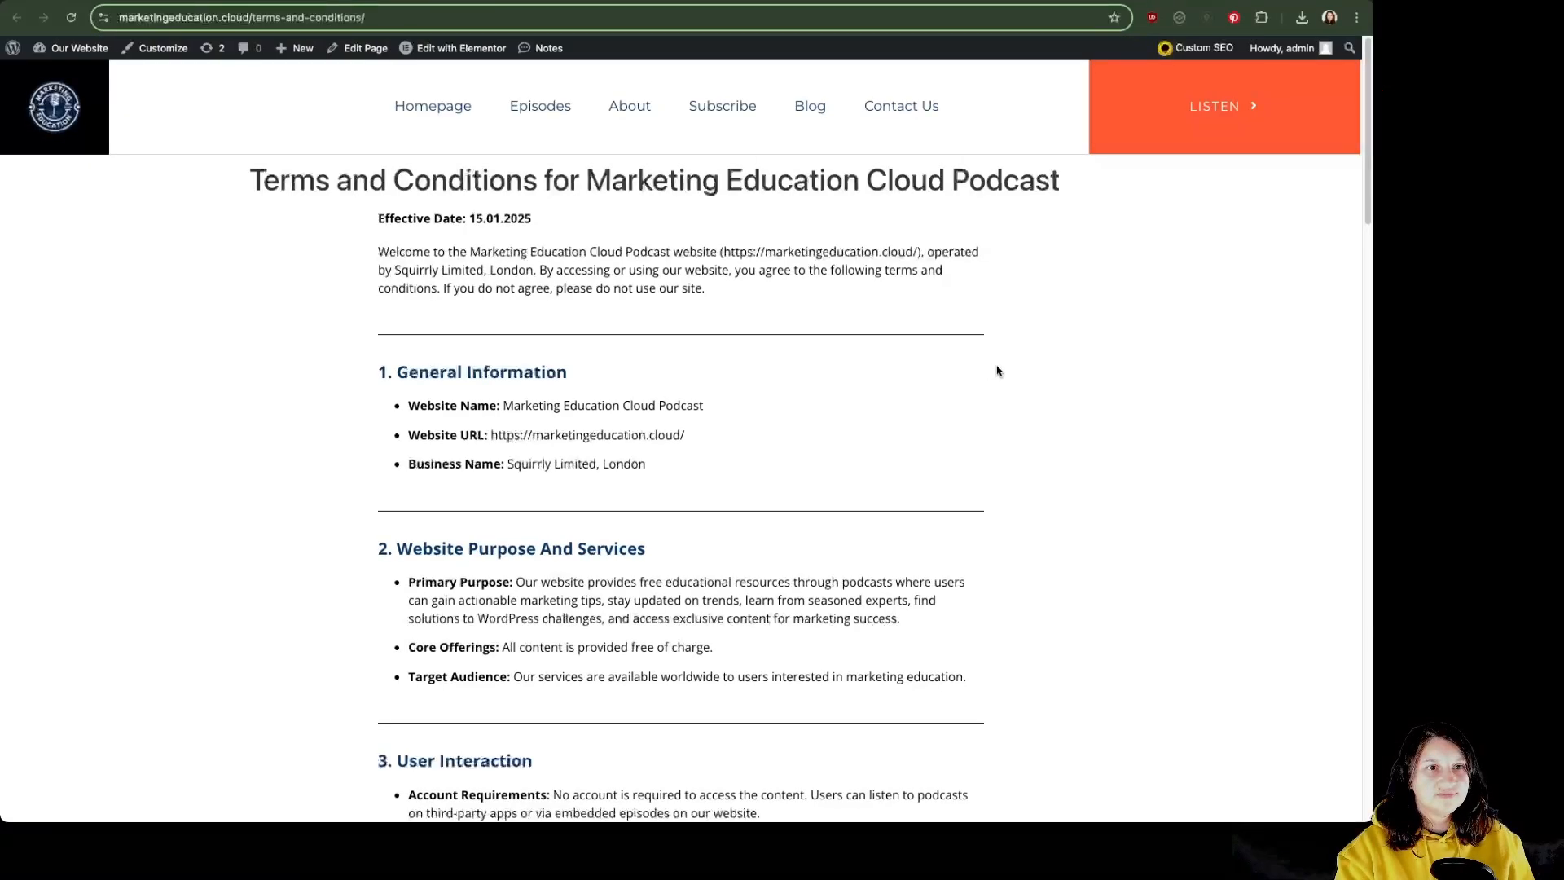
scroll(1026, 407, "down", 20)
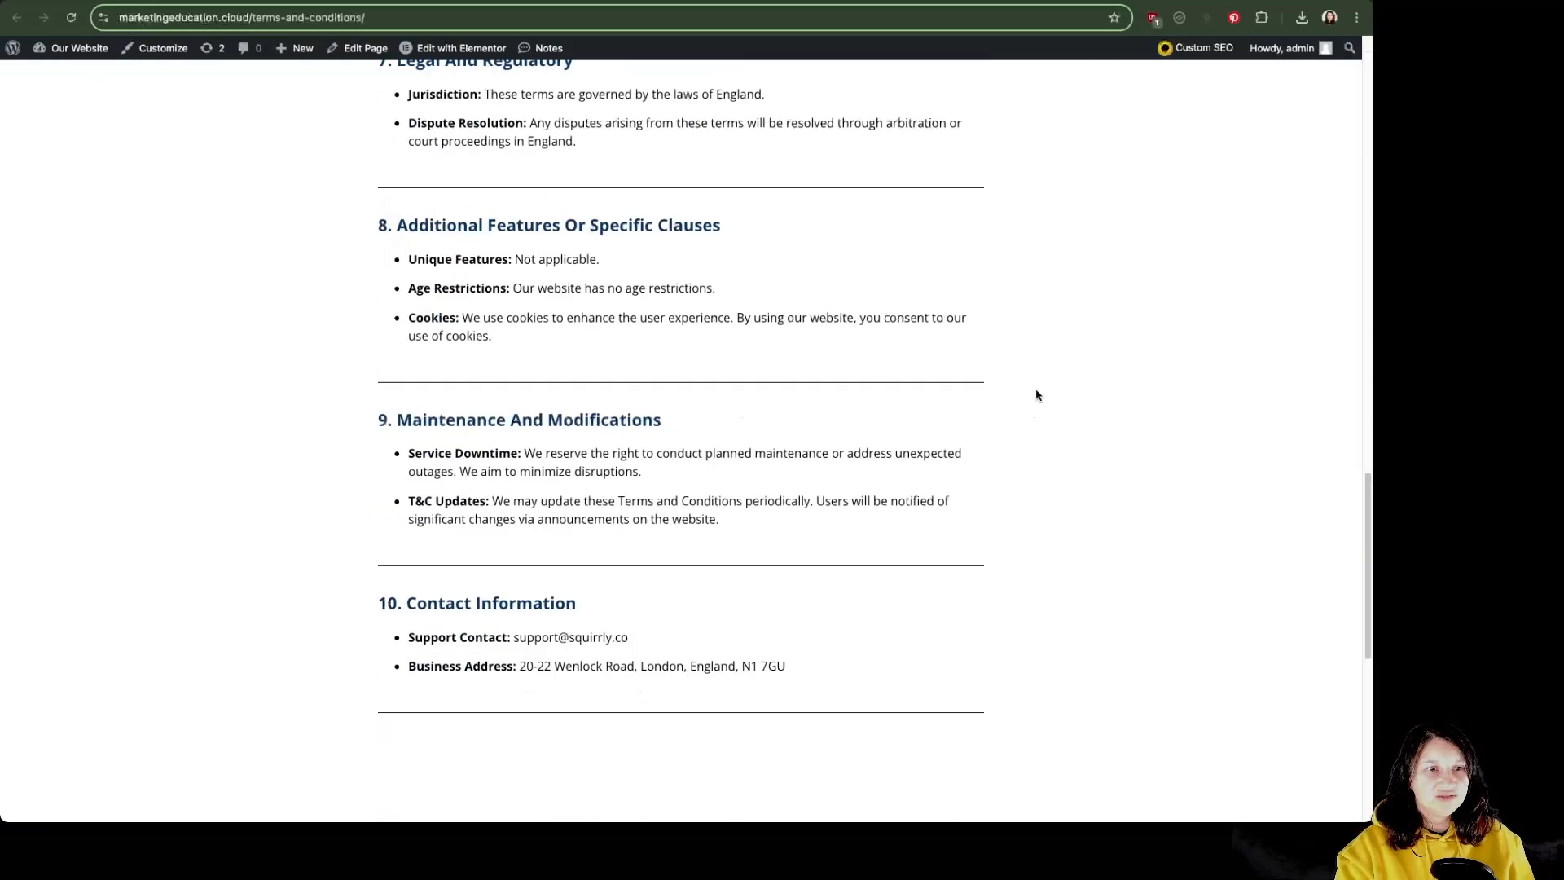
scroll(1036, 395, "down", 5)
scroll(1036, 393, "up", 20)
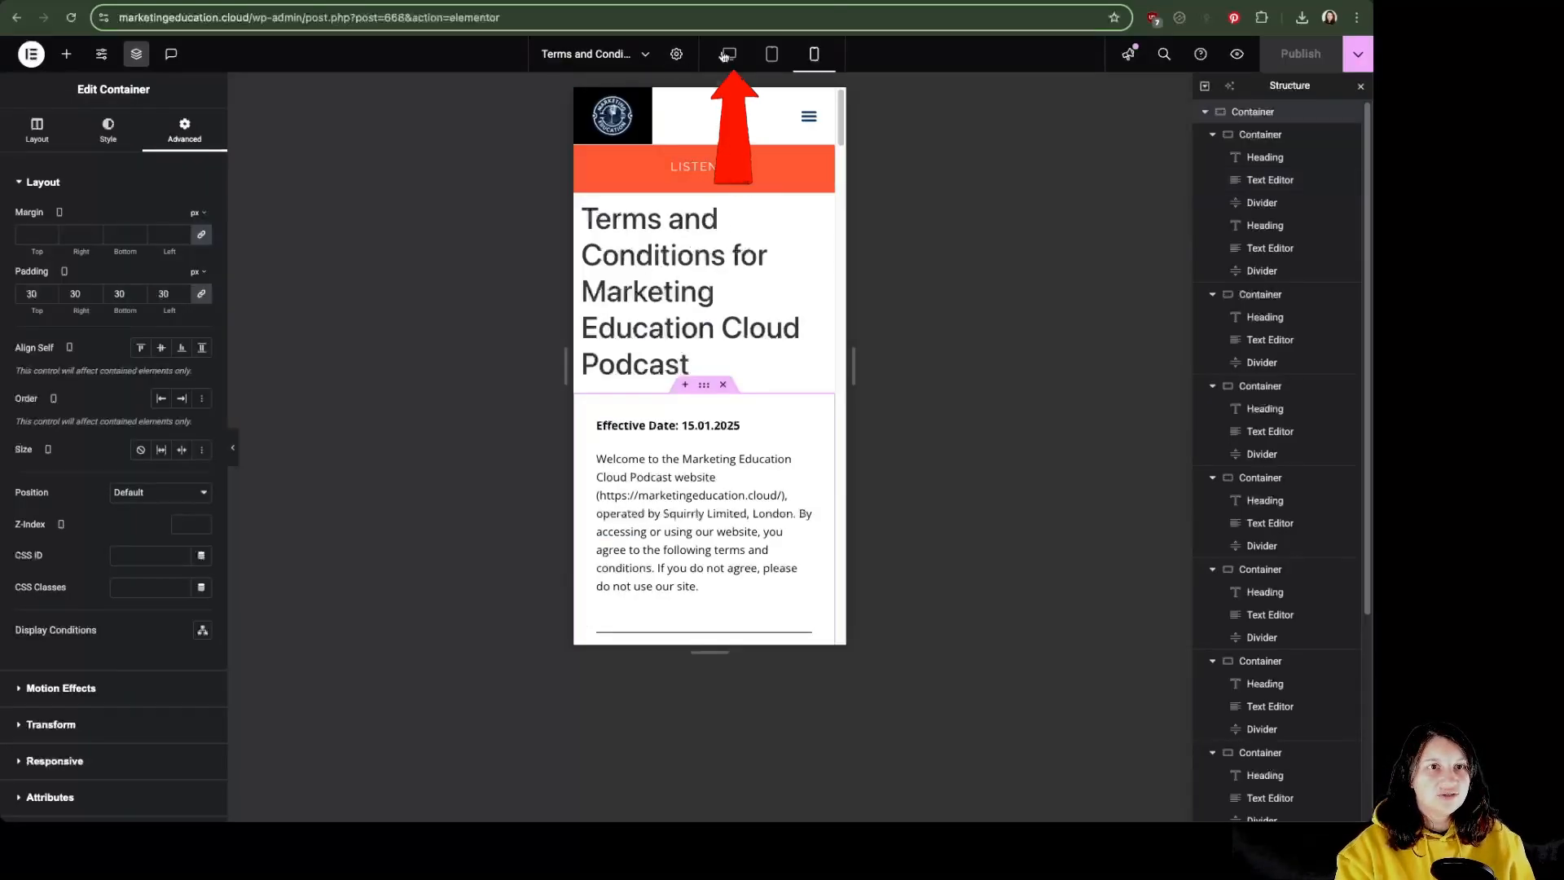
In the desktop layout, add a Heading above the effective date with the text "Terms and Conditions for Marketing Education Cloud Podcast".
left_click(725, 54)
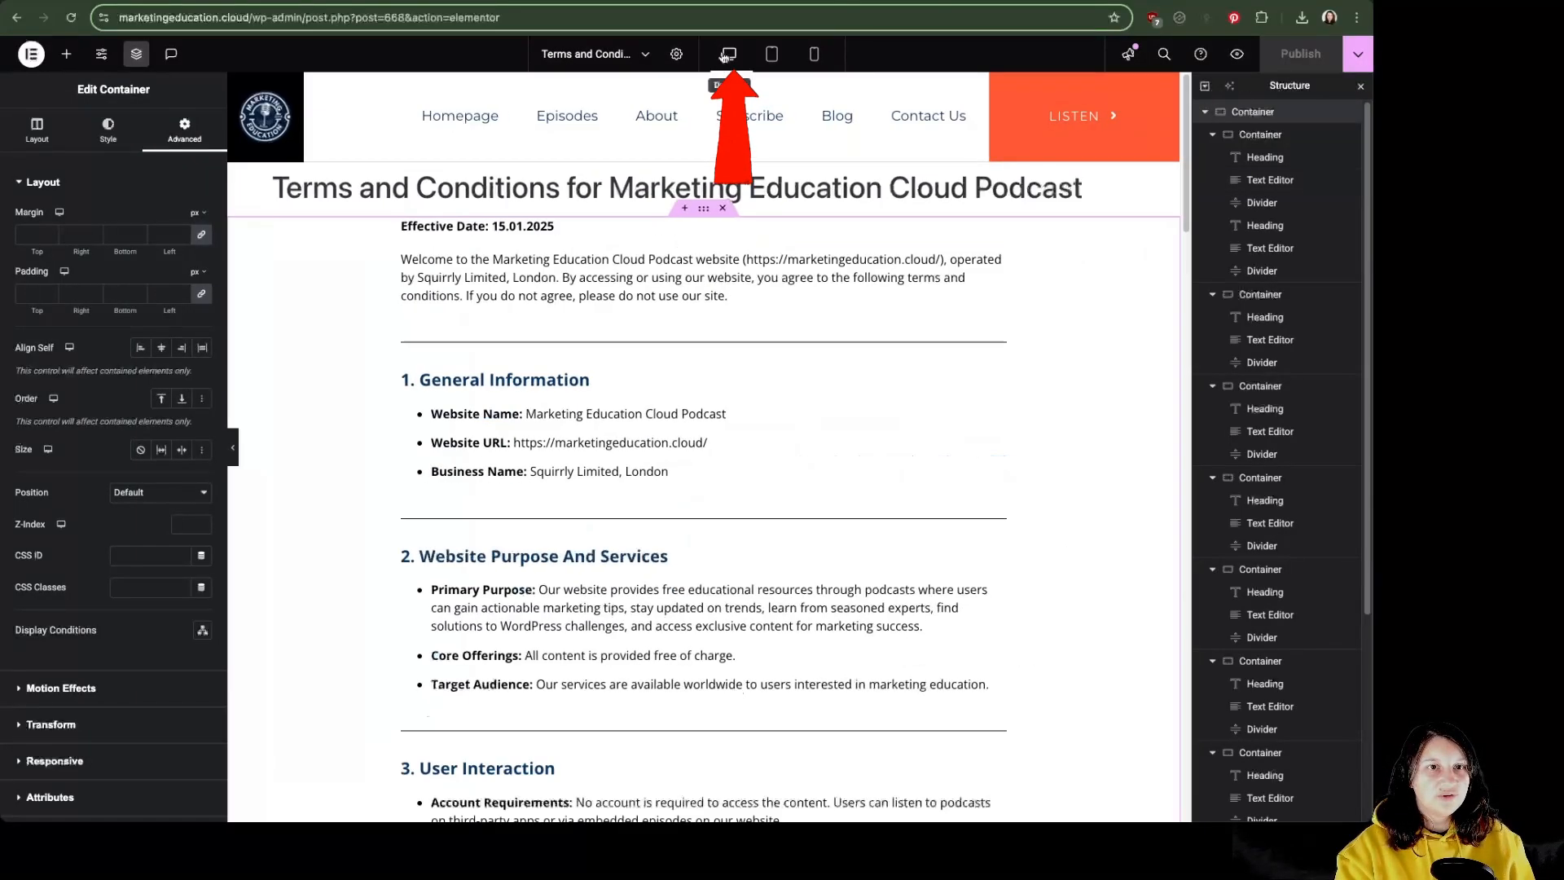
left_click(42, 136)
left_click(66, 54)
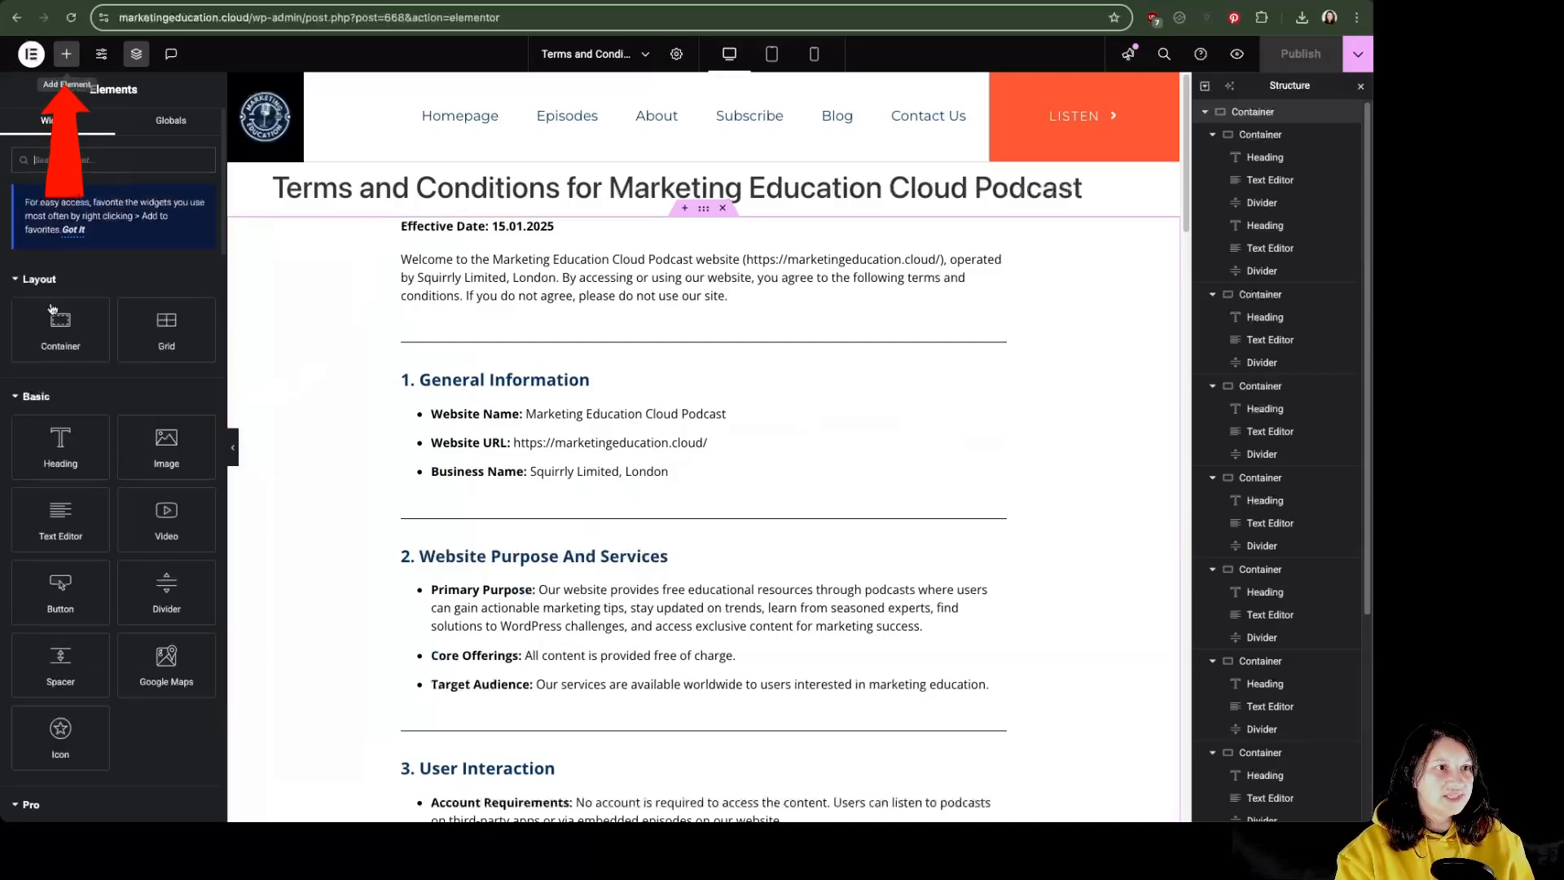
left_click_drag(60, 446, 463, 236)
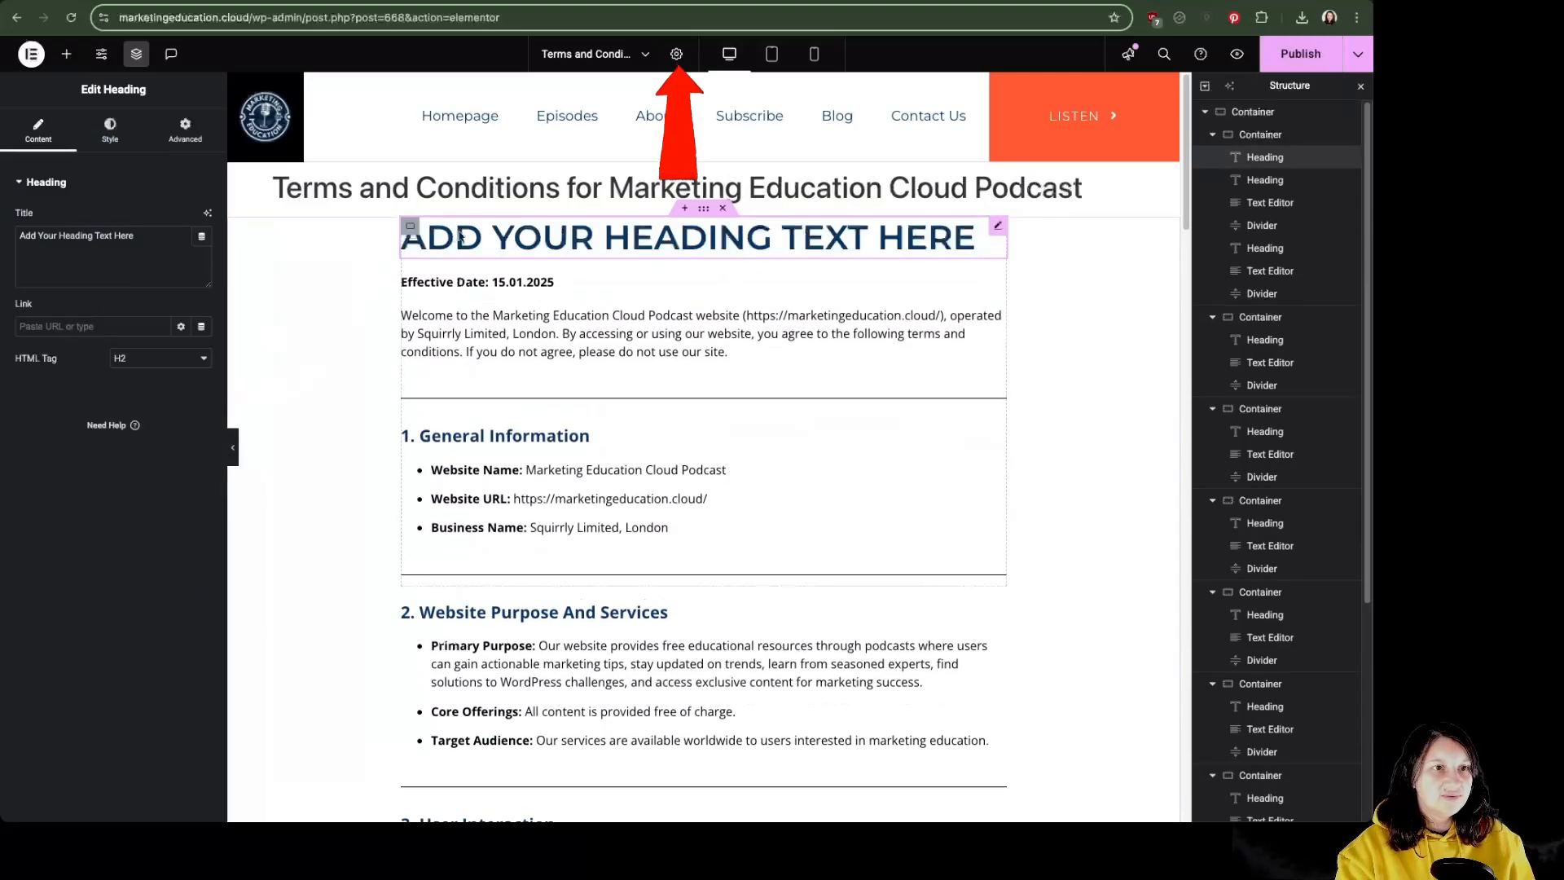
left_click(281, 190)
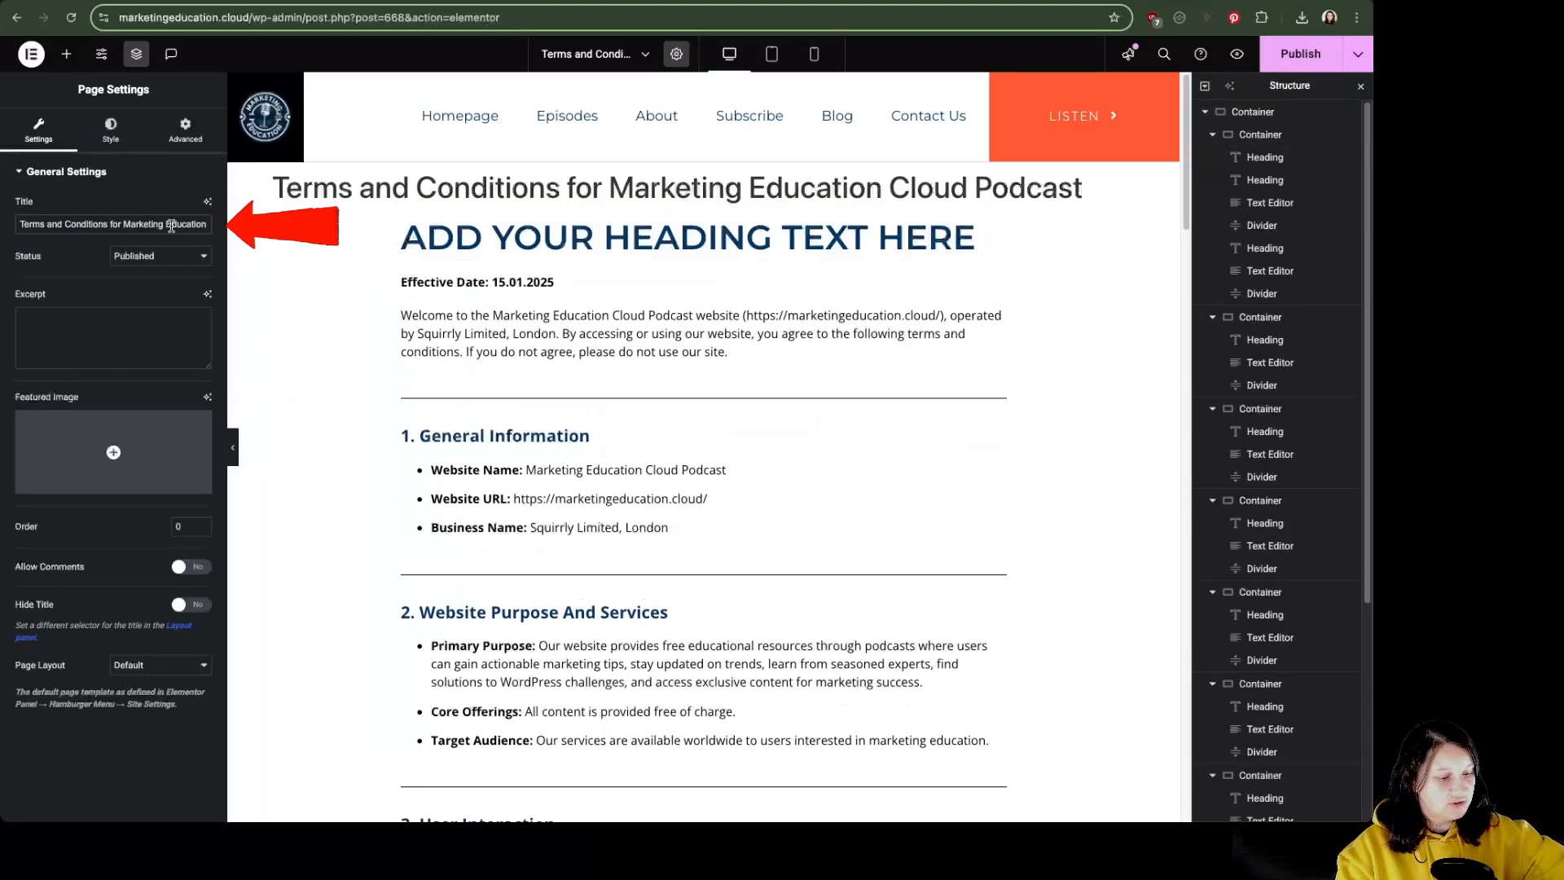
left_click(528, 227)
left_click(118, 263)
key("ctrl+a")
type("Terms and Conditions for Marketing Education Cloud Podcast")
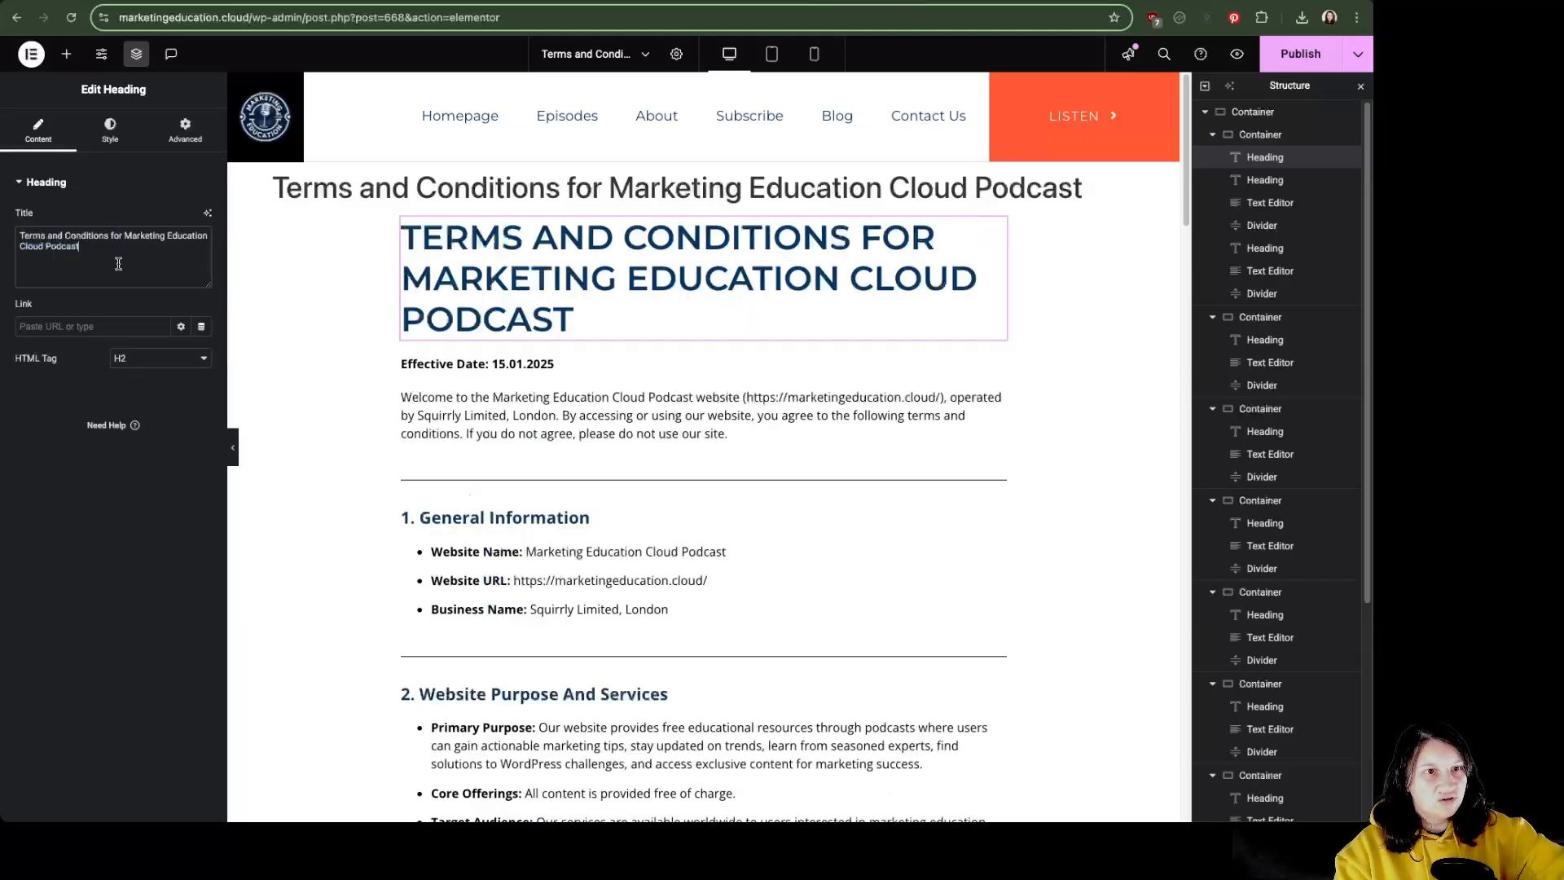
Set the new top heading's typography to size 30 px and weight 800 (Extra Bold).
left_click(110, 134)
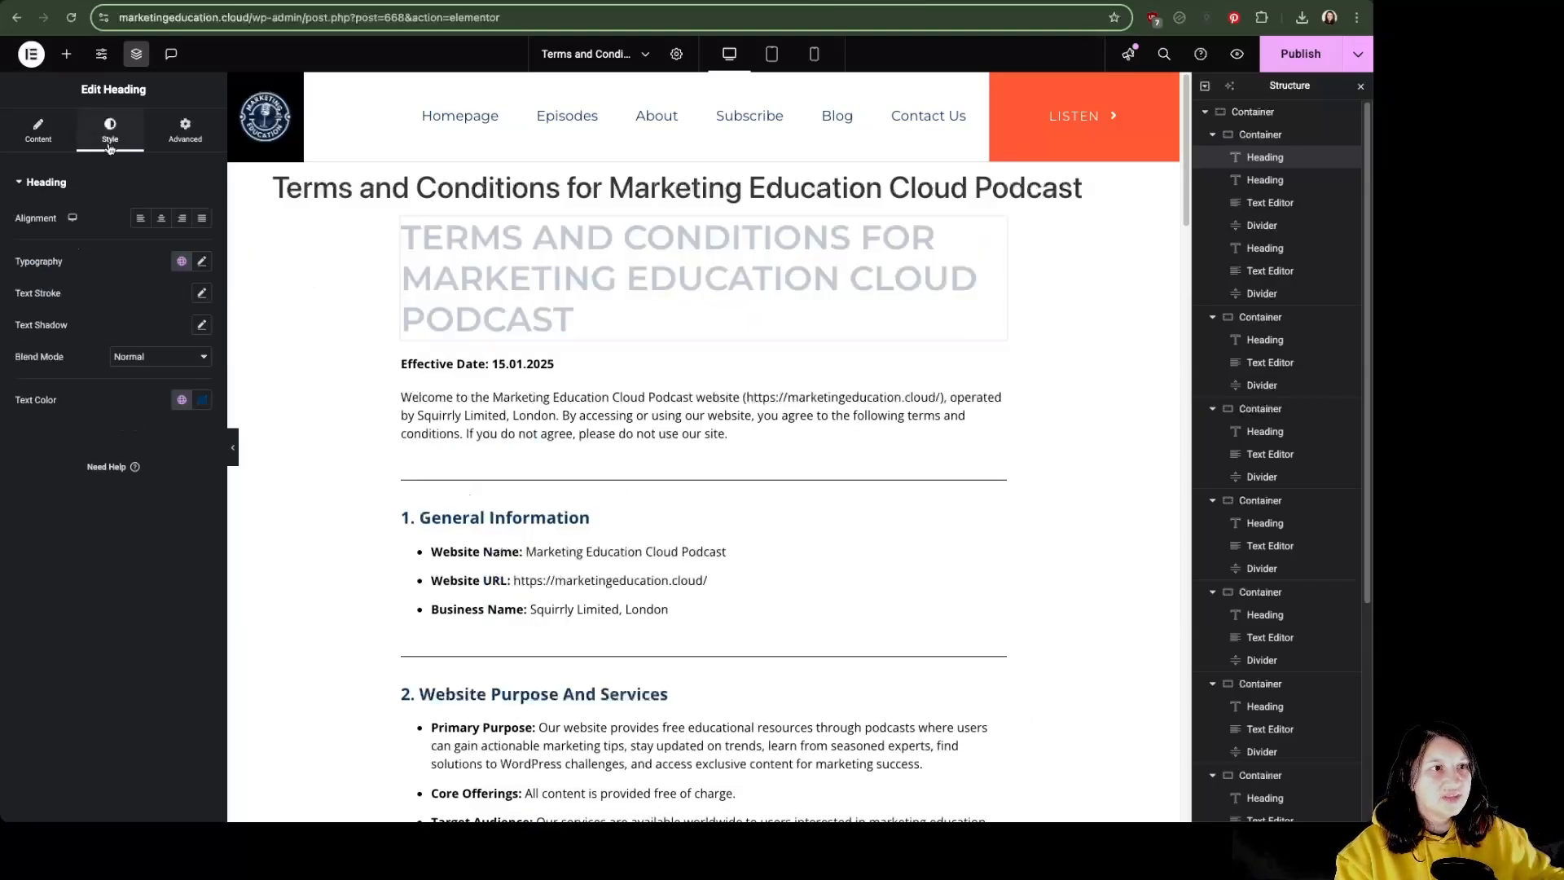
left_click(202, 261)
type("30")
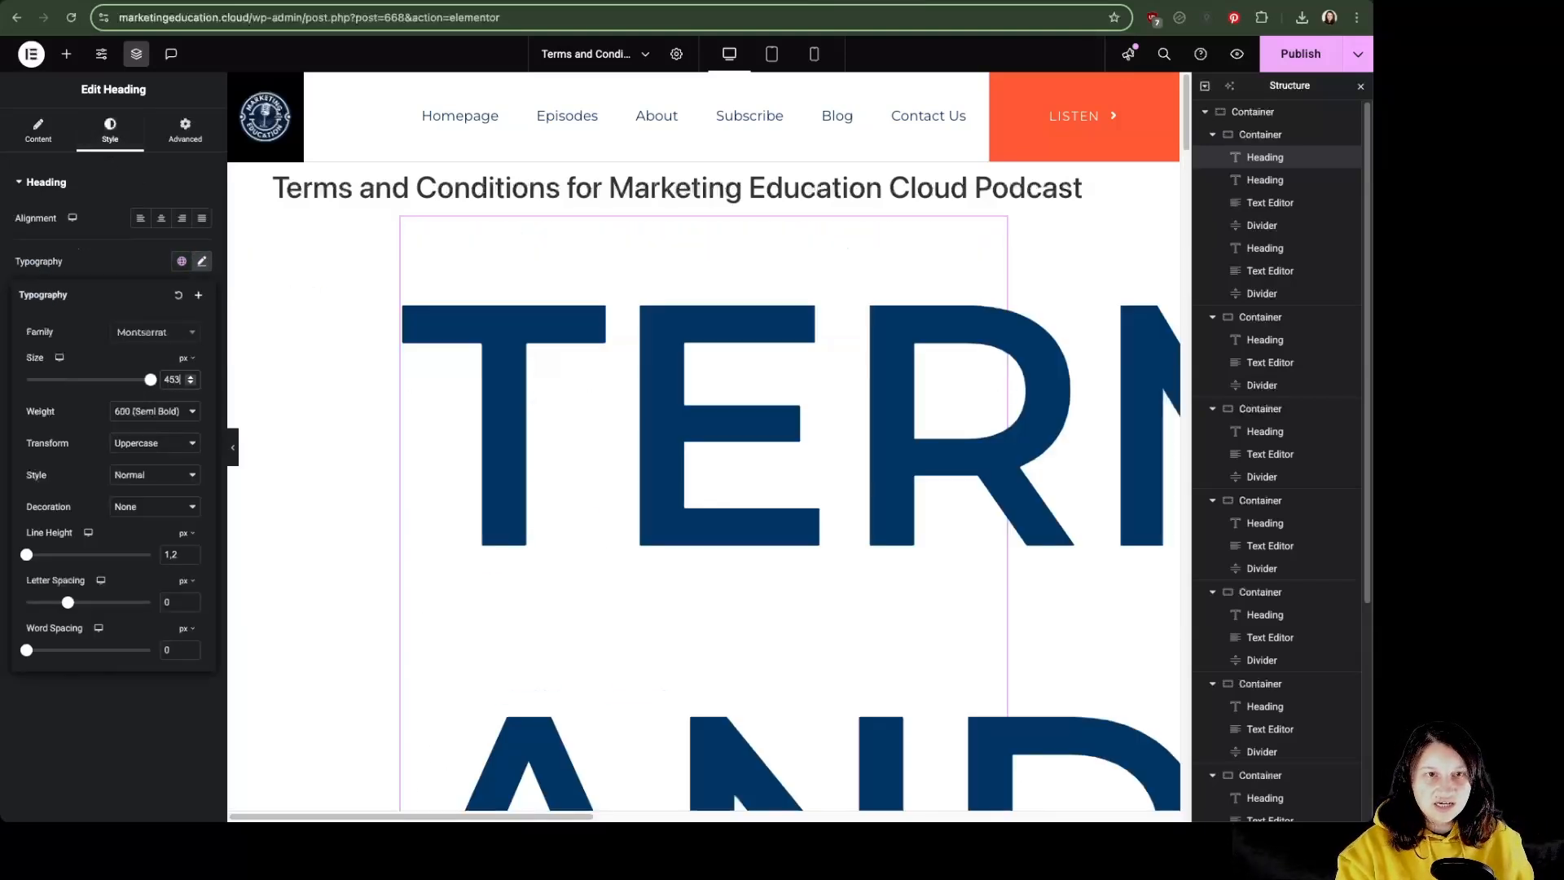
key("BackSpace")
key("BackSpace")
key("BackSpace")
key("BackSpace")
type("30")
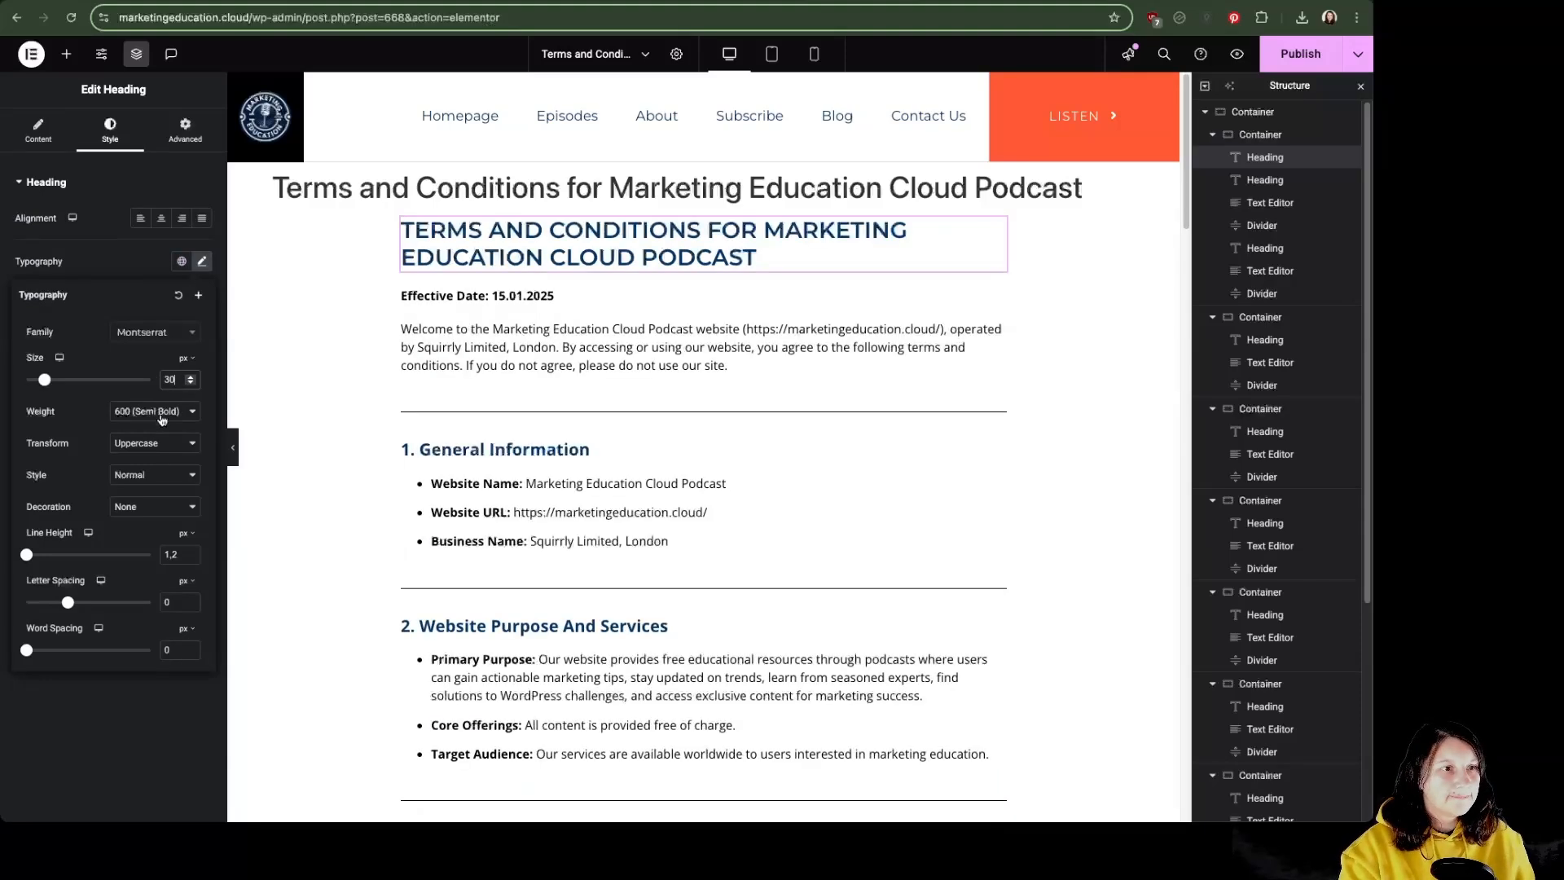
left_click(168, 445)
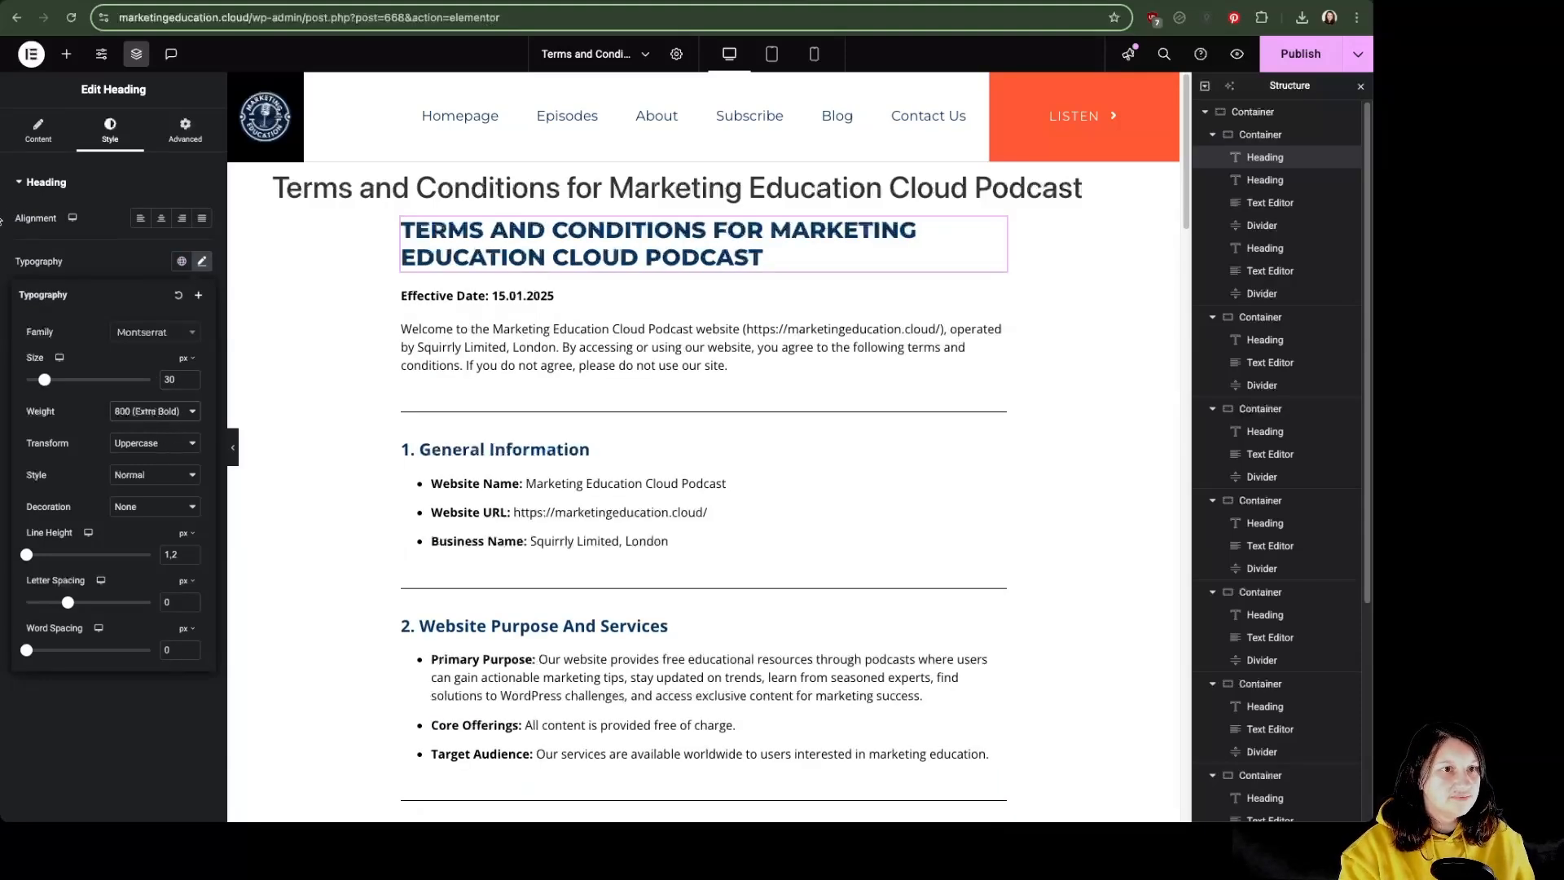
Hide the default page title and set the main outer container's desktop padding to 30 px on all sides.
left_click(676, 55)
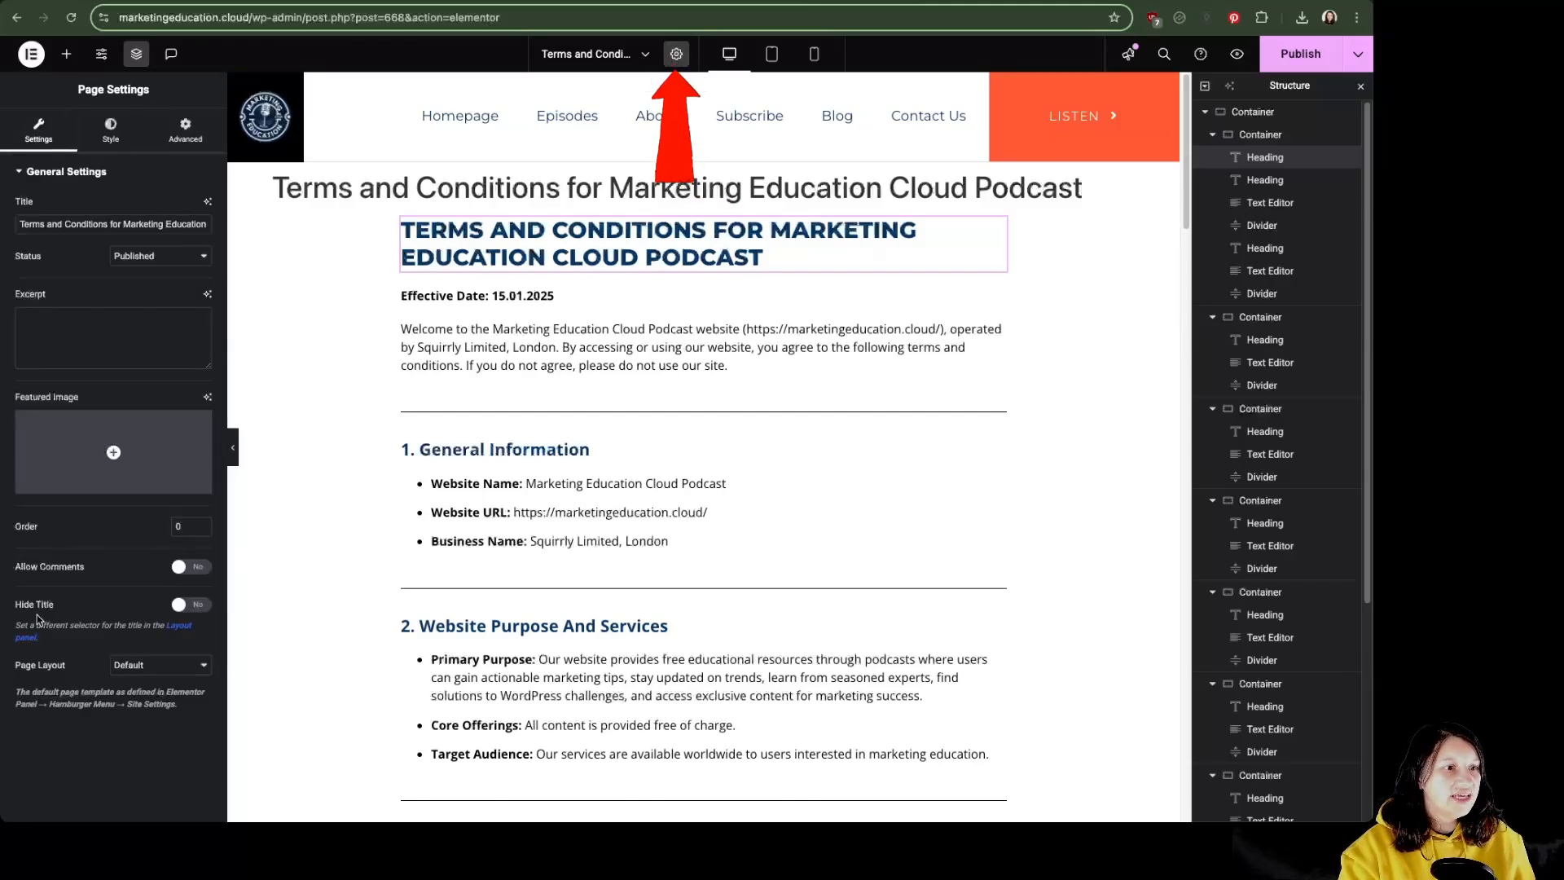
left_click(192, 605)
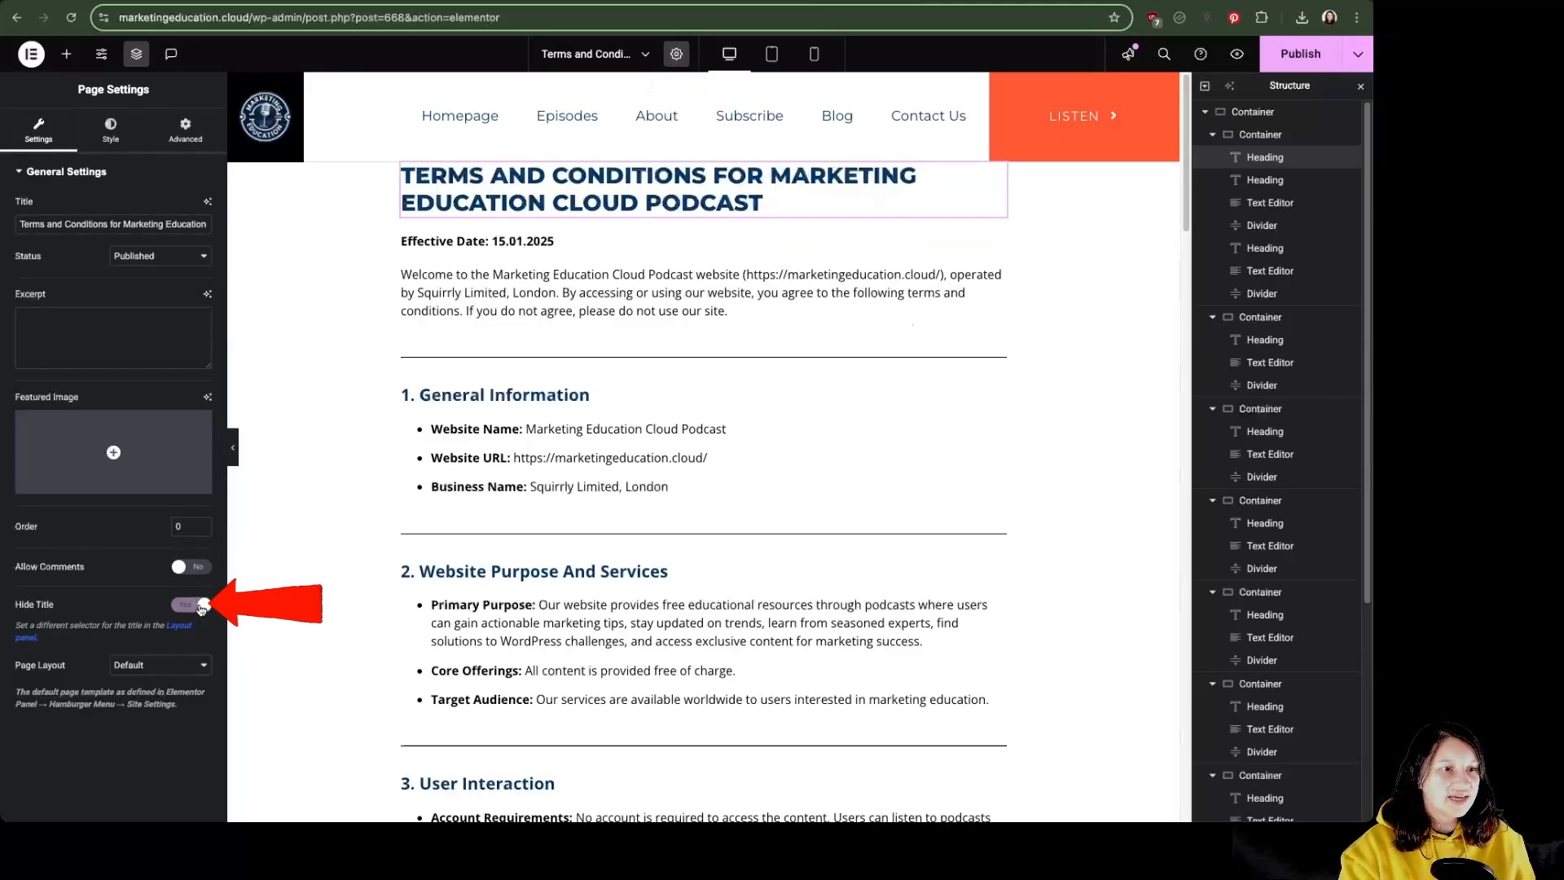
left_click(704, 156)
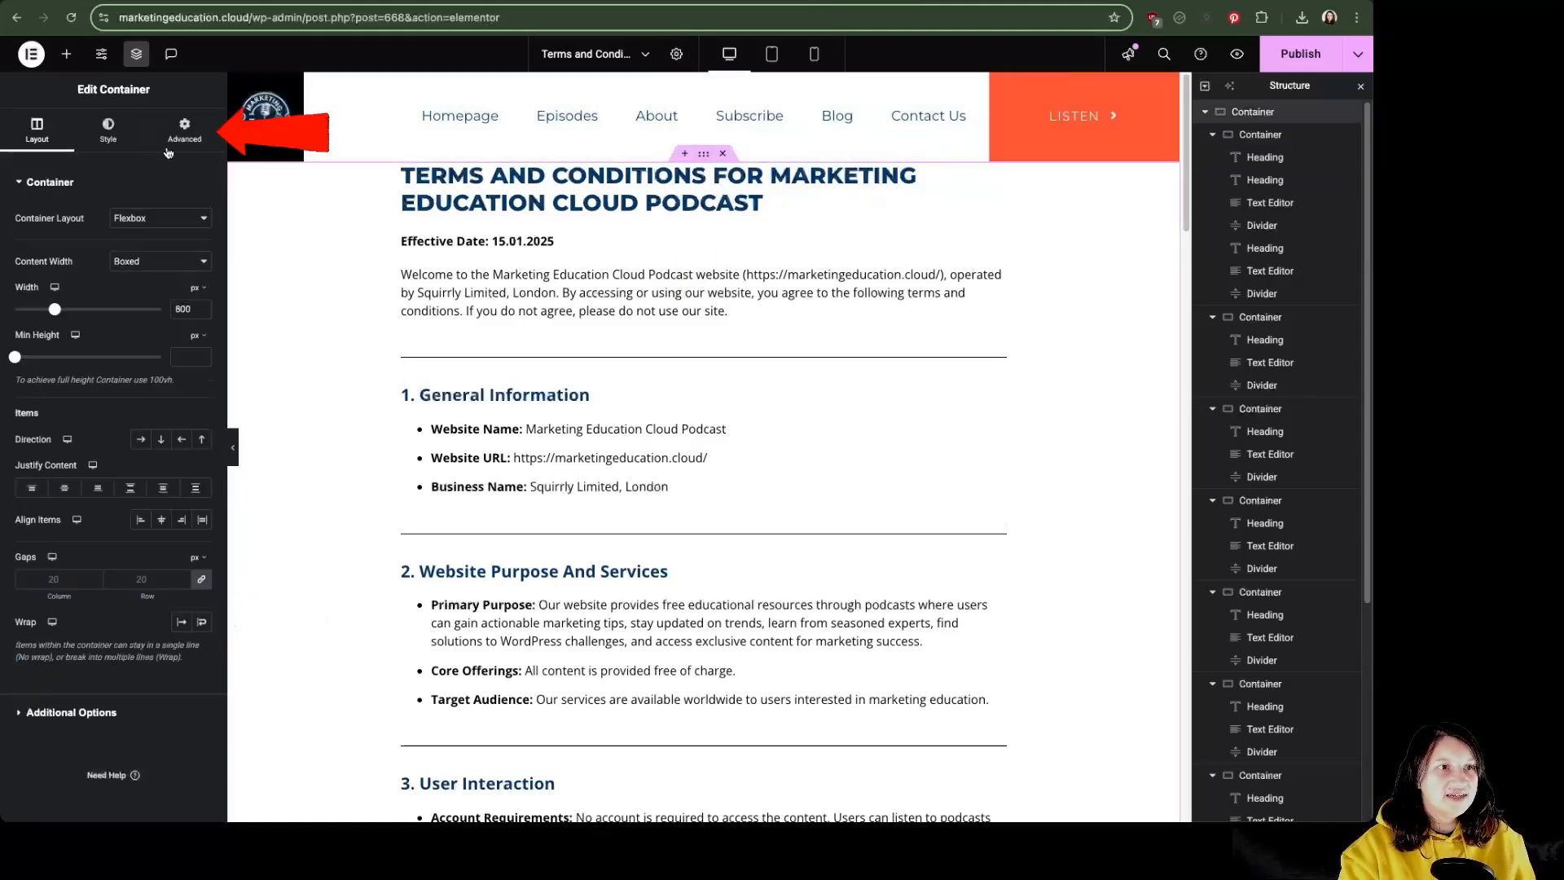
left_click(184, 130)
left_click(163, 293)
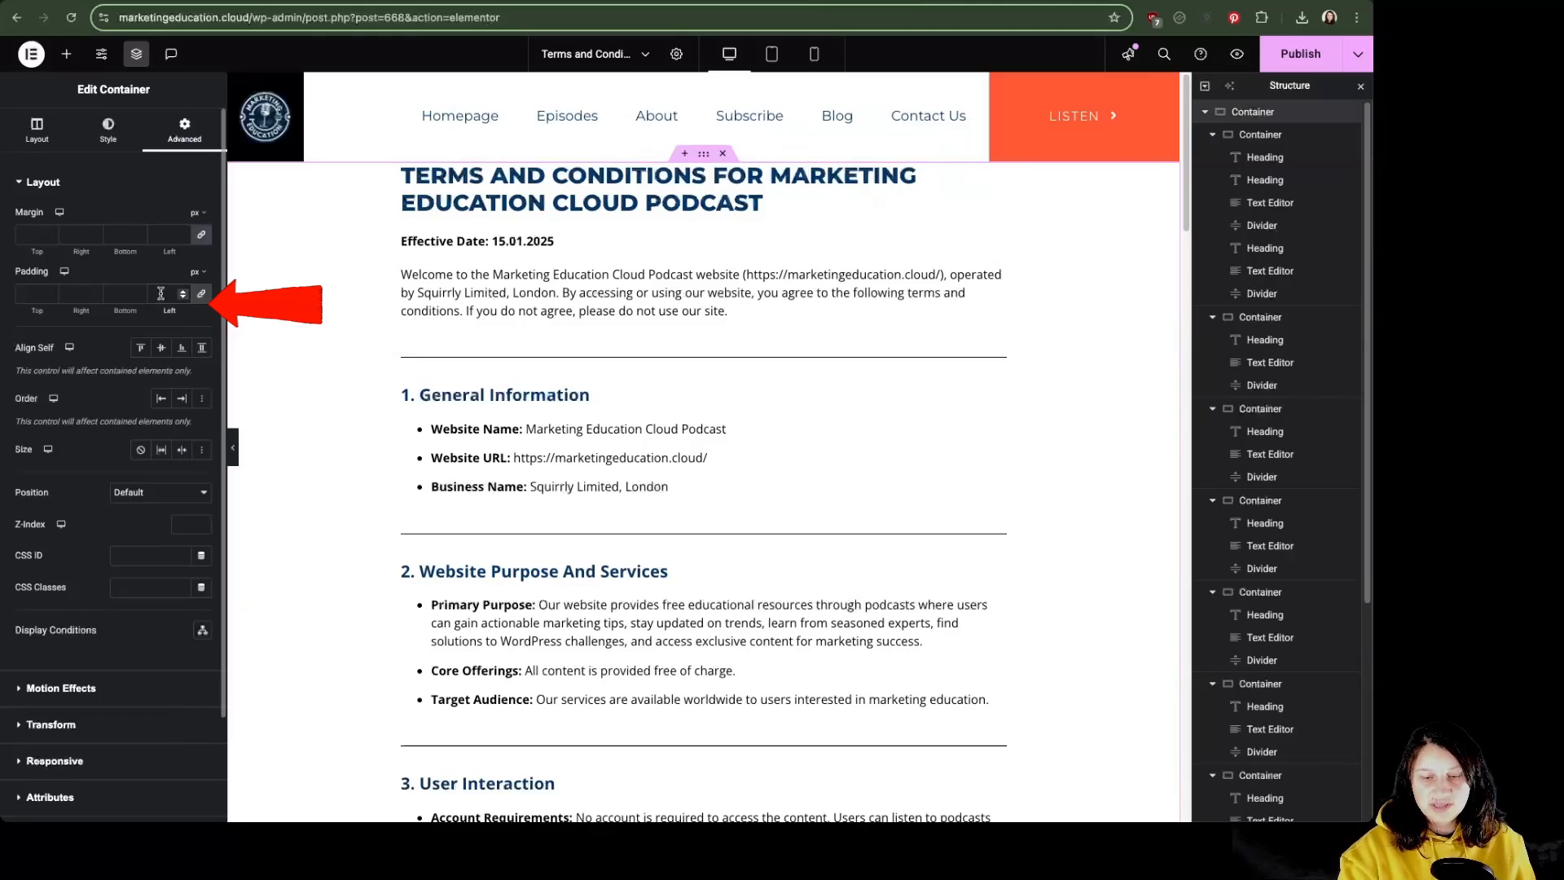
type("30")
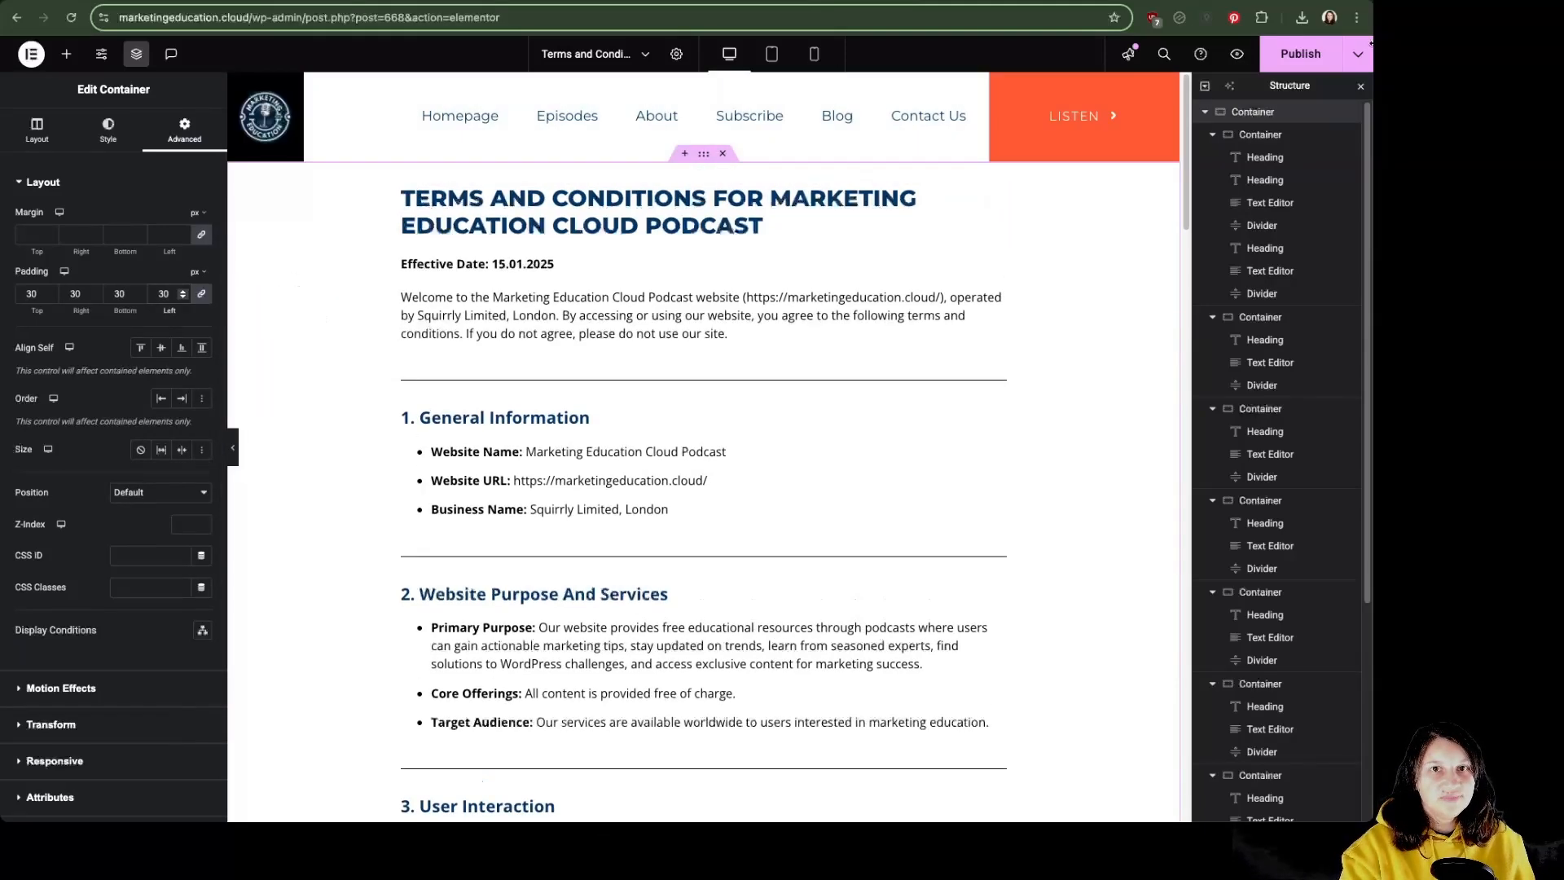
Publish the page with its new heading and spacing, and look through the live version down to the footer.
left_click(1306, 62)
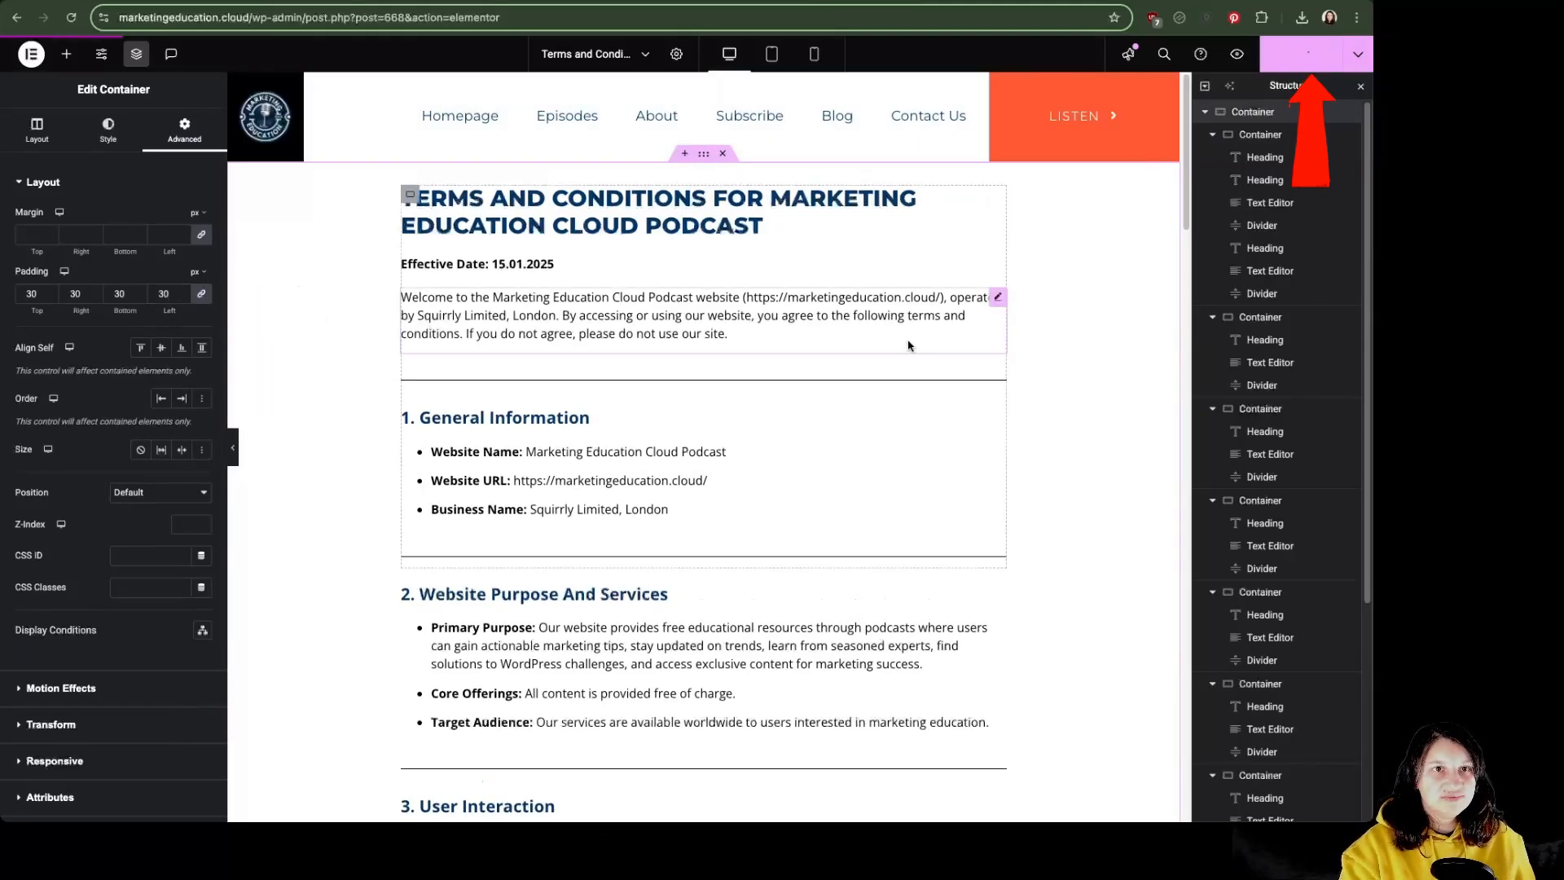
left_click(1358, 54)
left_click(1316, 167)
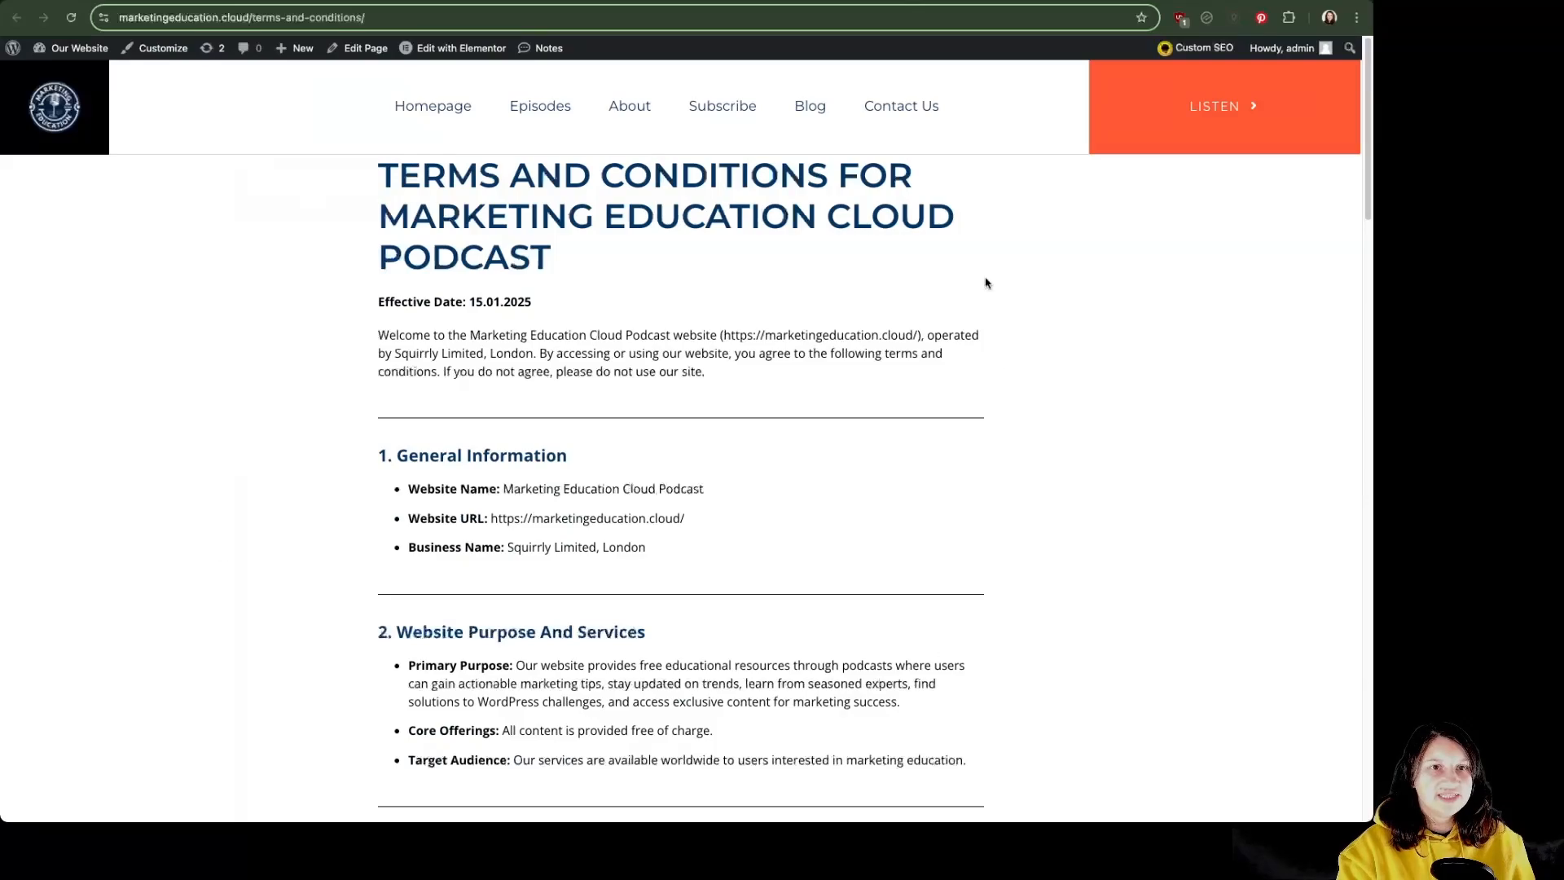
scroll(1051, 420, "down", 20)
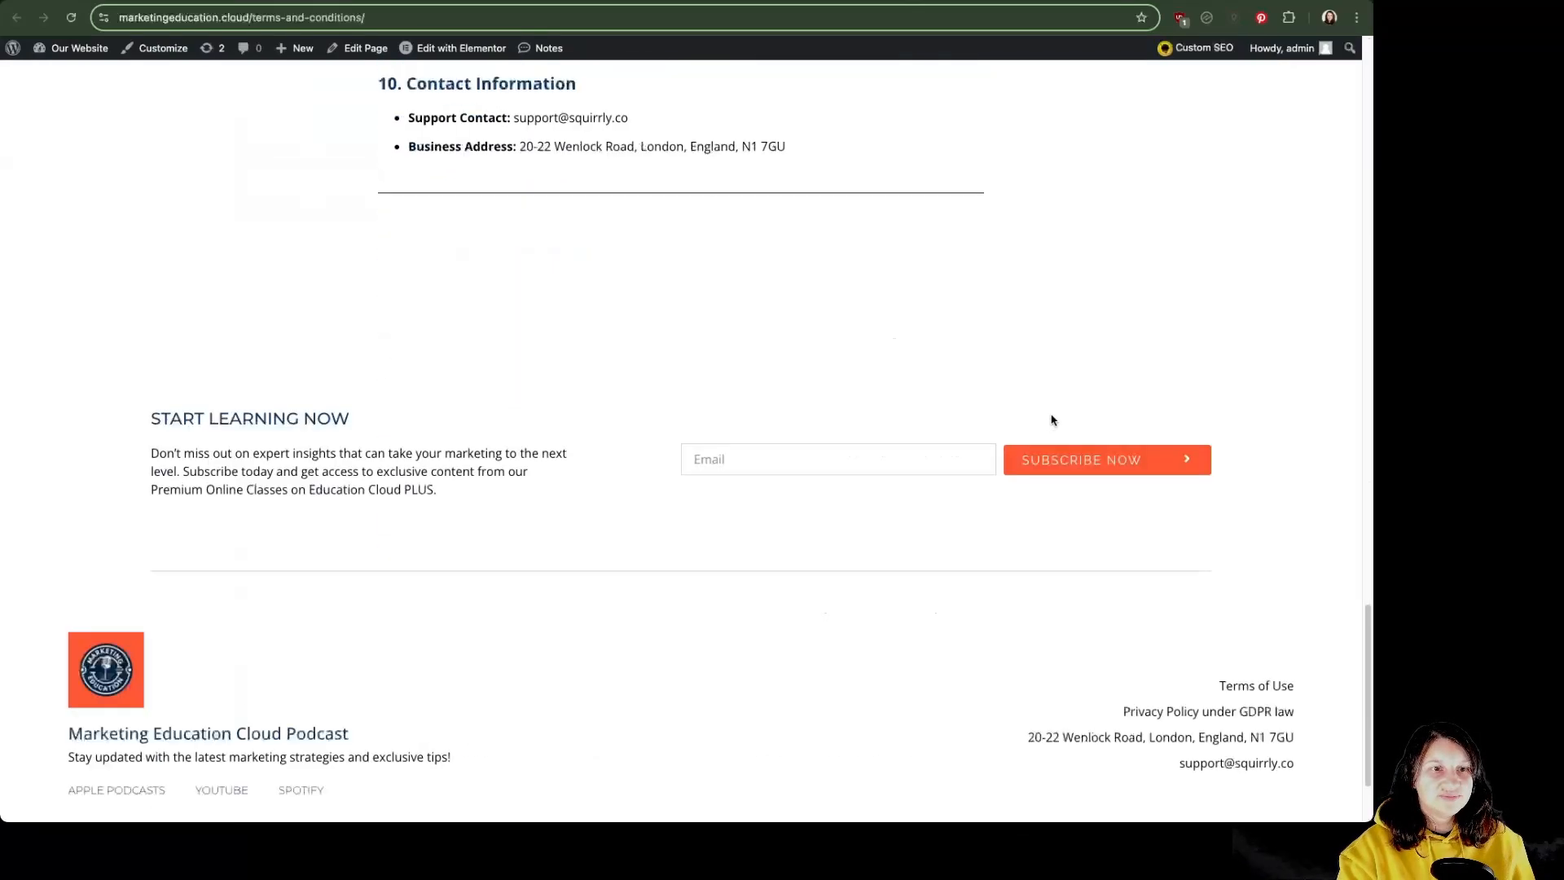
scroll(1050, 420, "up", 20)
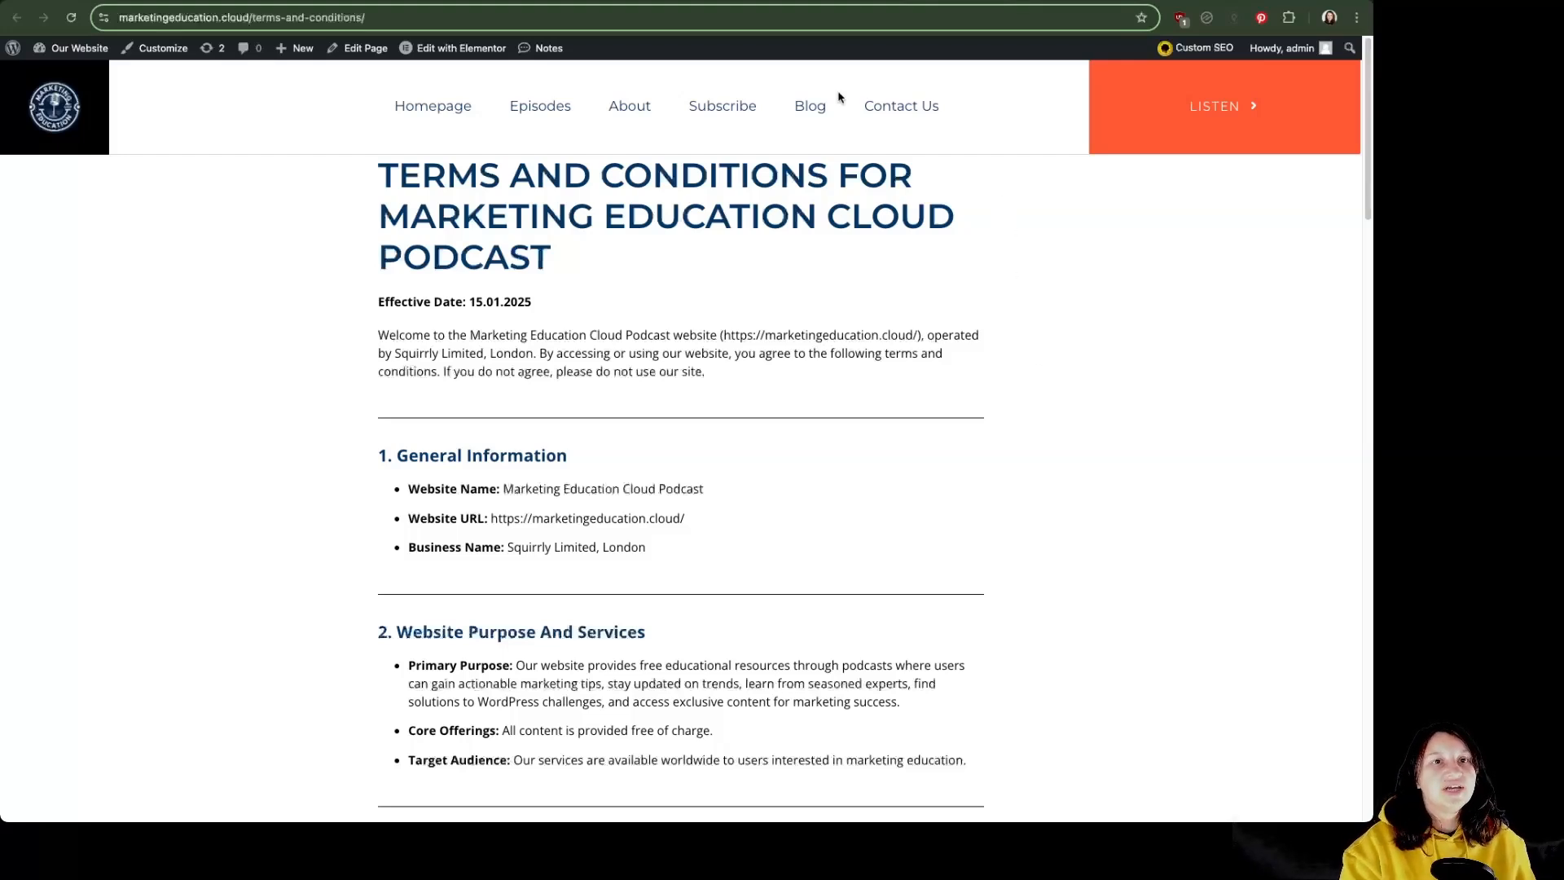
View the ChatGPT terms draft and the Termly terms generator, and return to the Elementor editor.
key("ctrl+Tab")
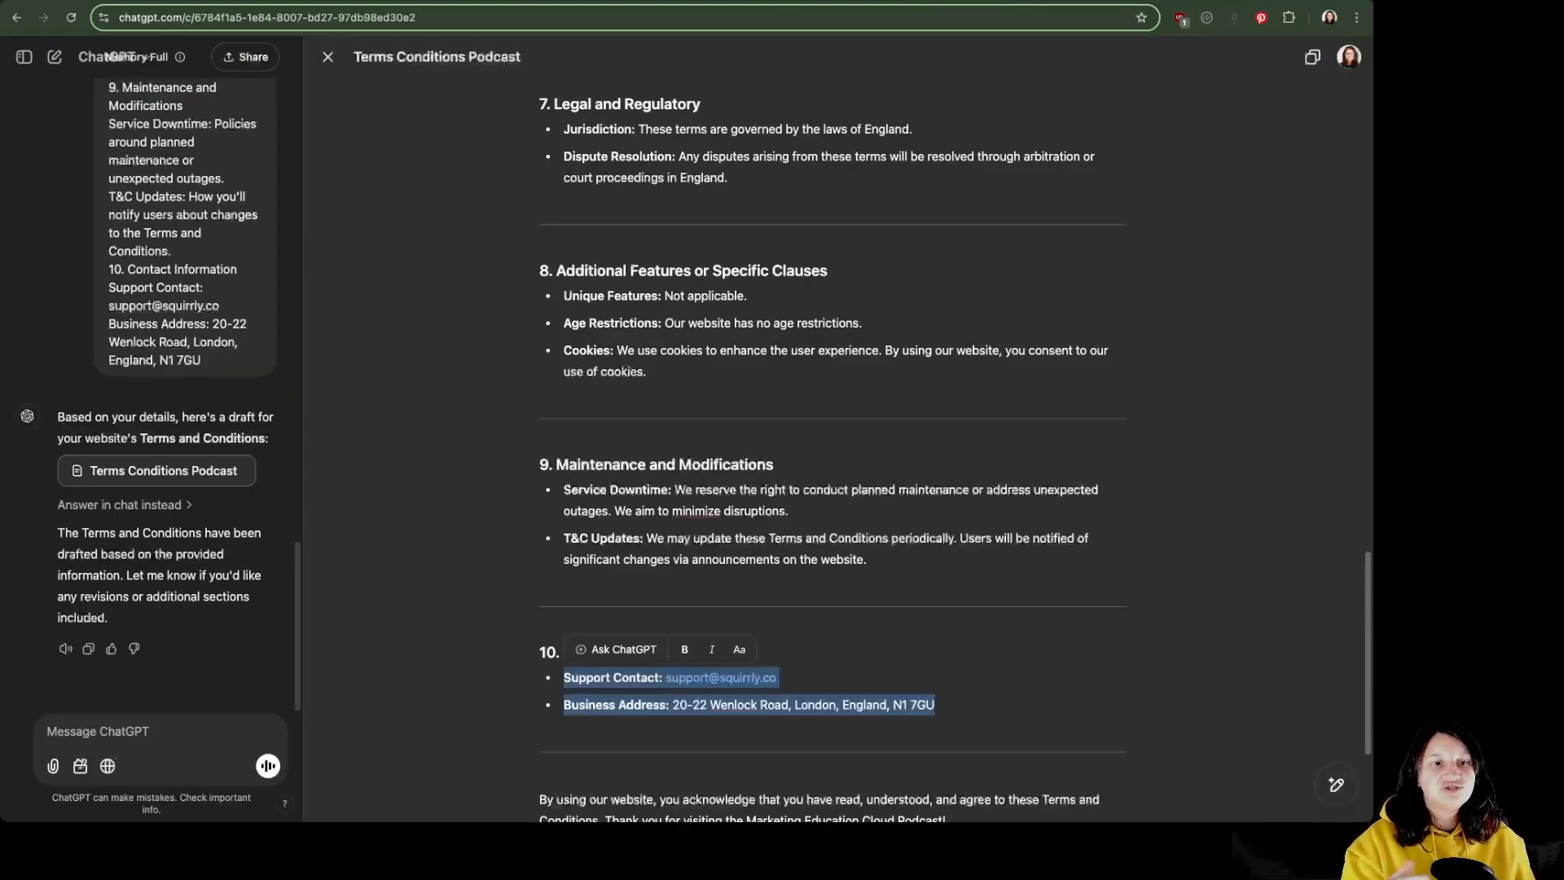
left_click(521, 1)
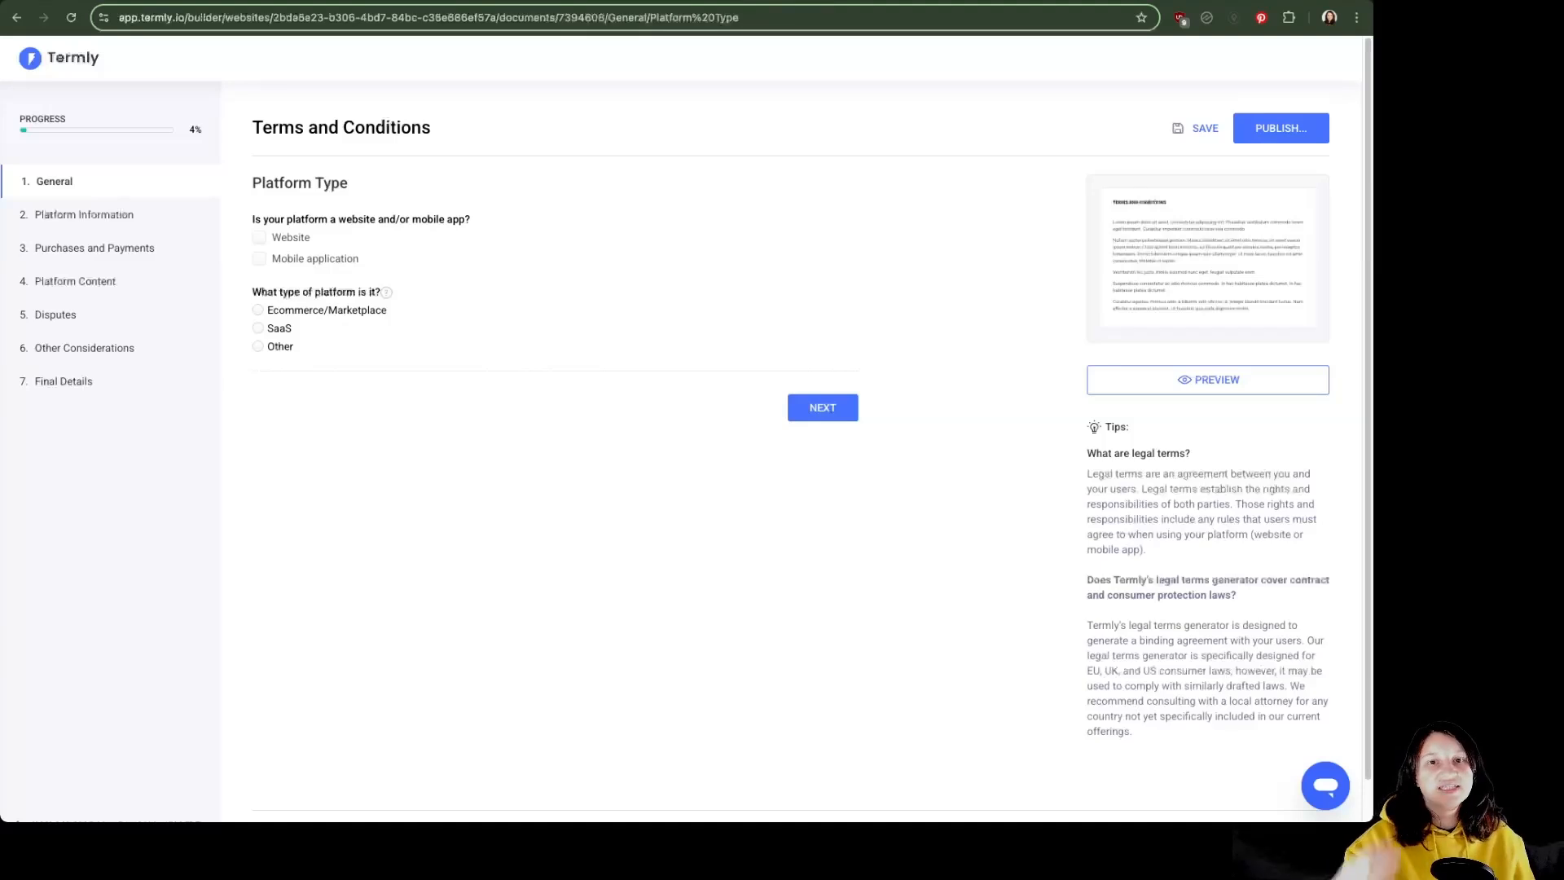
left_click(977, 1)
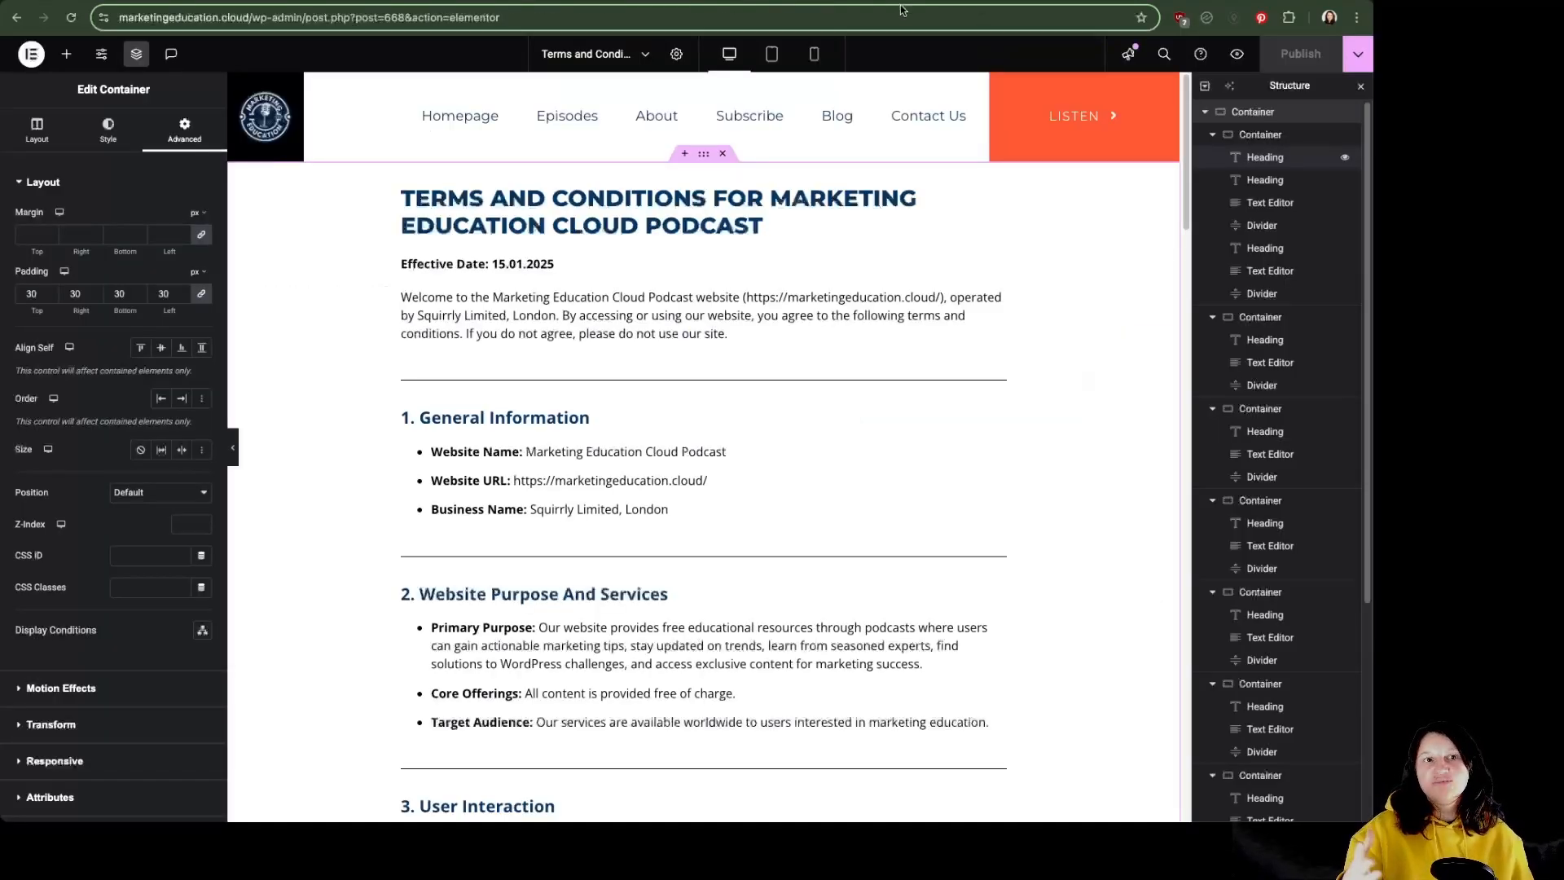